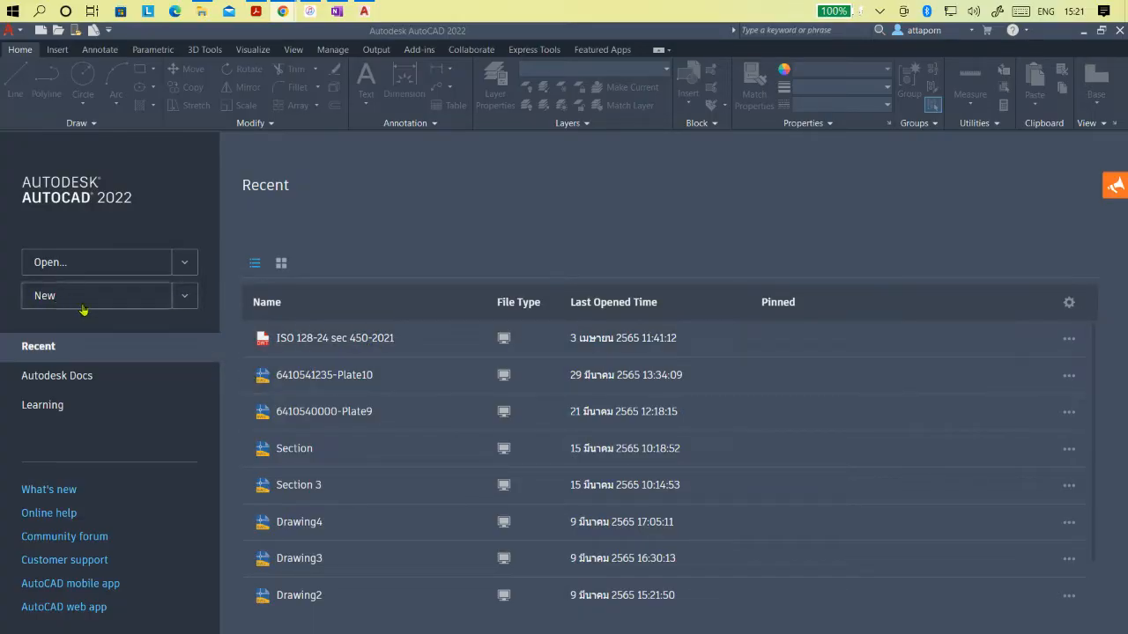
Step: Start a new drawing from the ISO 128-24 sec 450-2021.dwt template and check its layers and dimension style
left_click(183, 301)
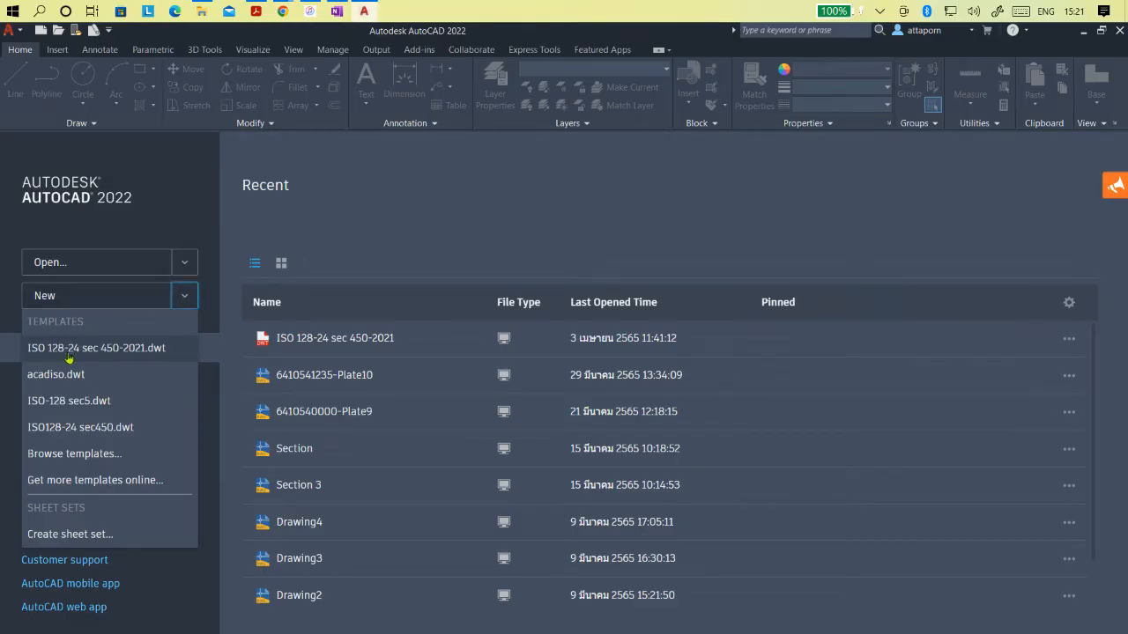
left_click(142, 352)
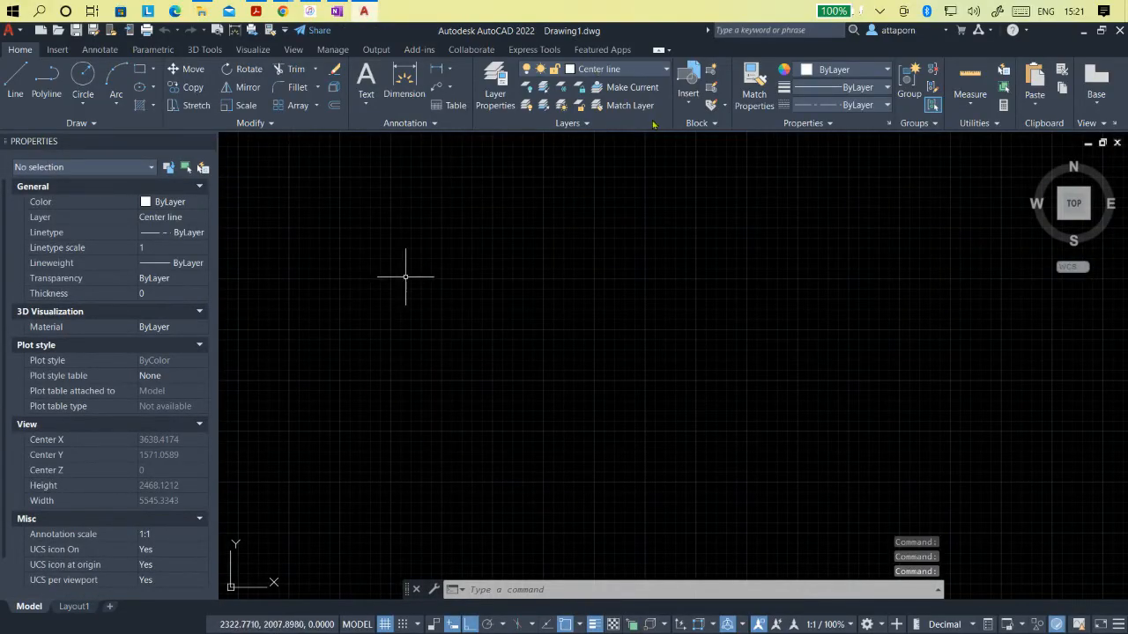
left_click(608, 69)
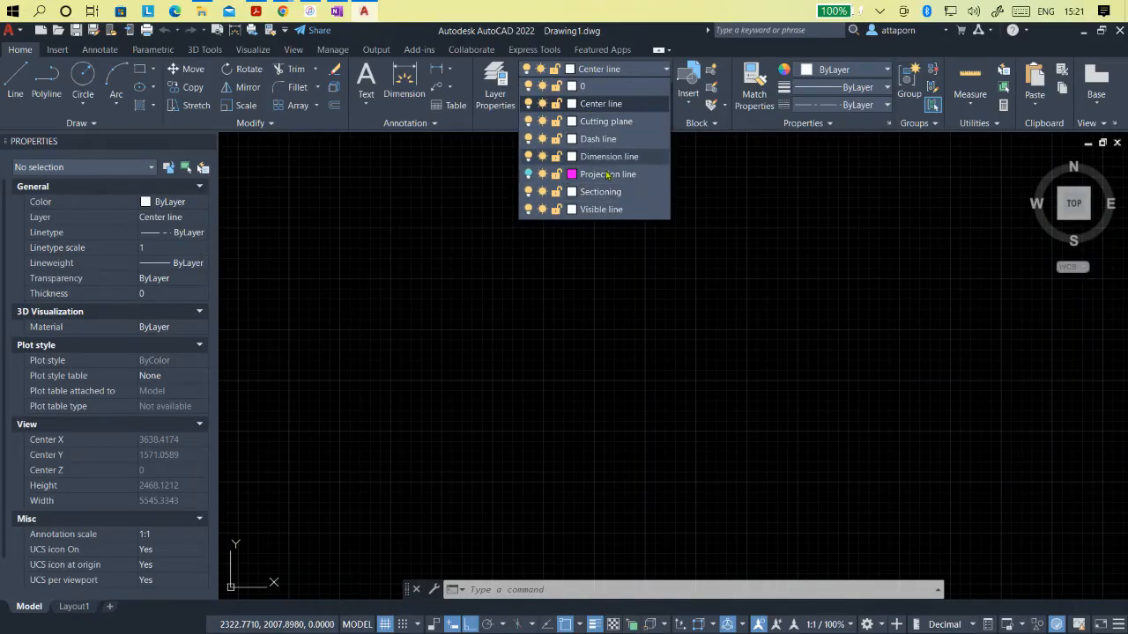
left_click(90, 51)
left_click(97, 51)
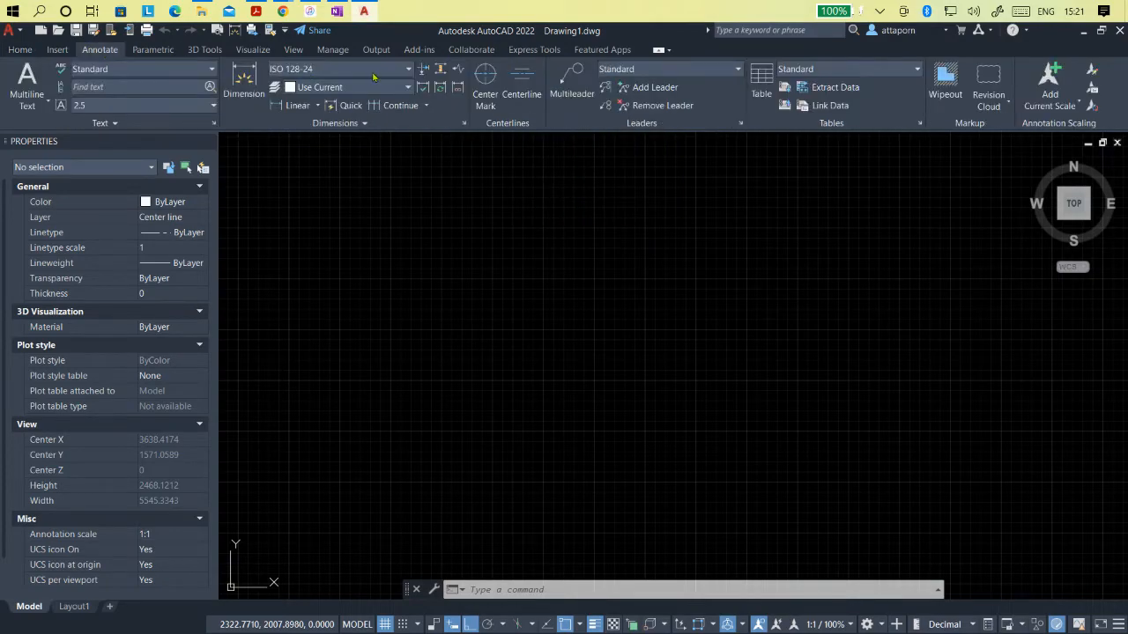
left_click(16, 49)
Step: Switch from model space to Layout1, consult the Drawing Paper.pdf sheet in Adobe Acrobat and return to AutoCAD
left_click(74, 607)
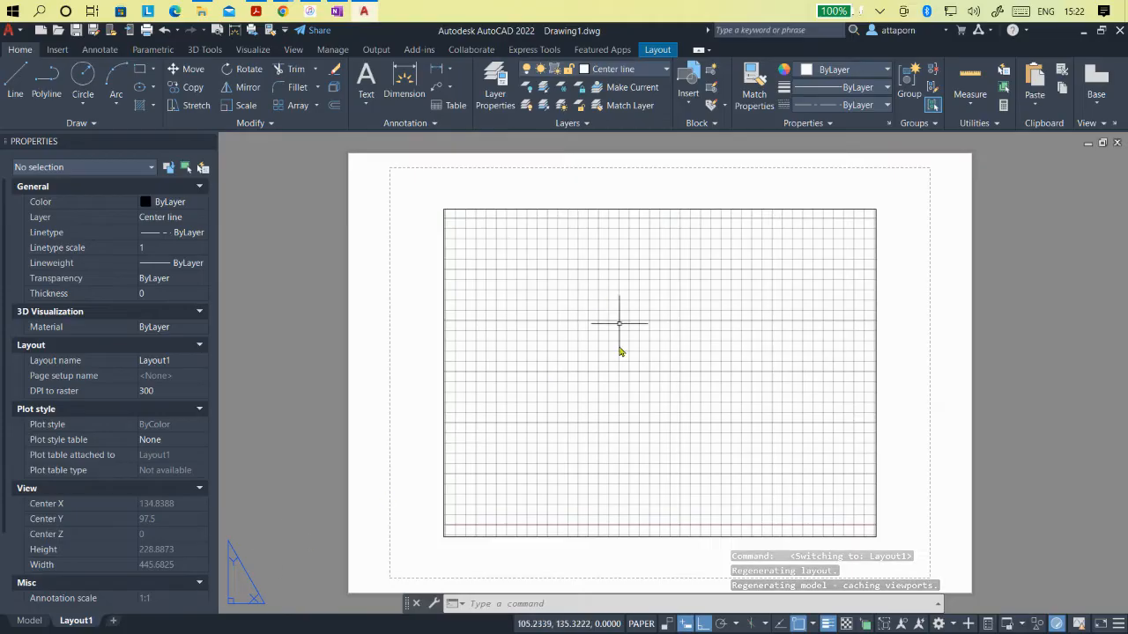
left_click(29, 620)
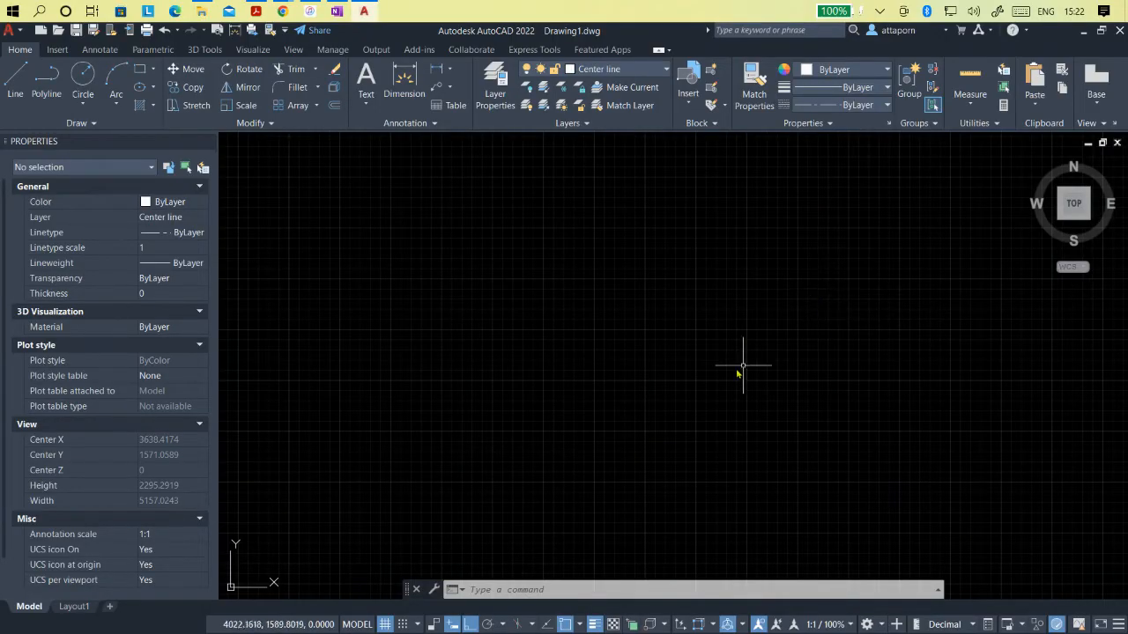
left_click(75, 607)
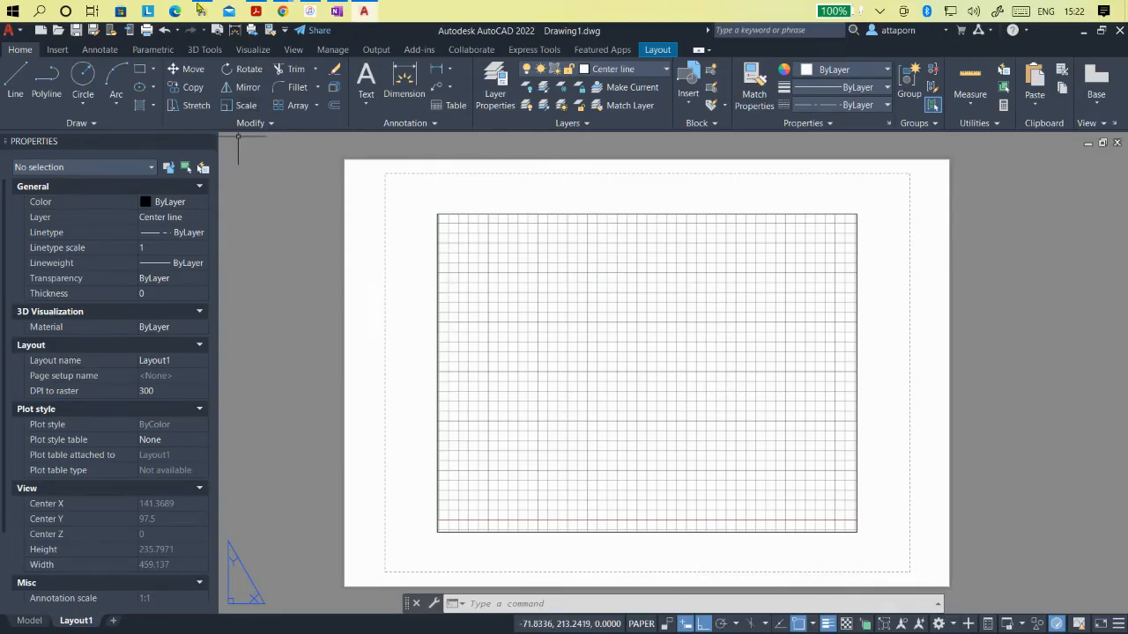
left_click(254, 11)
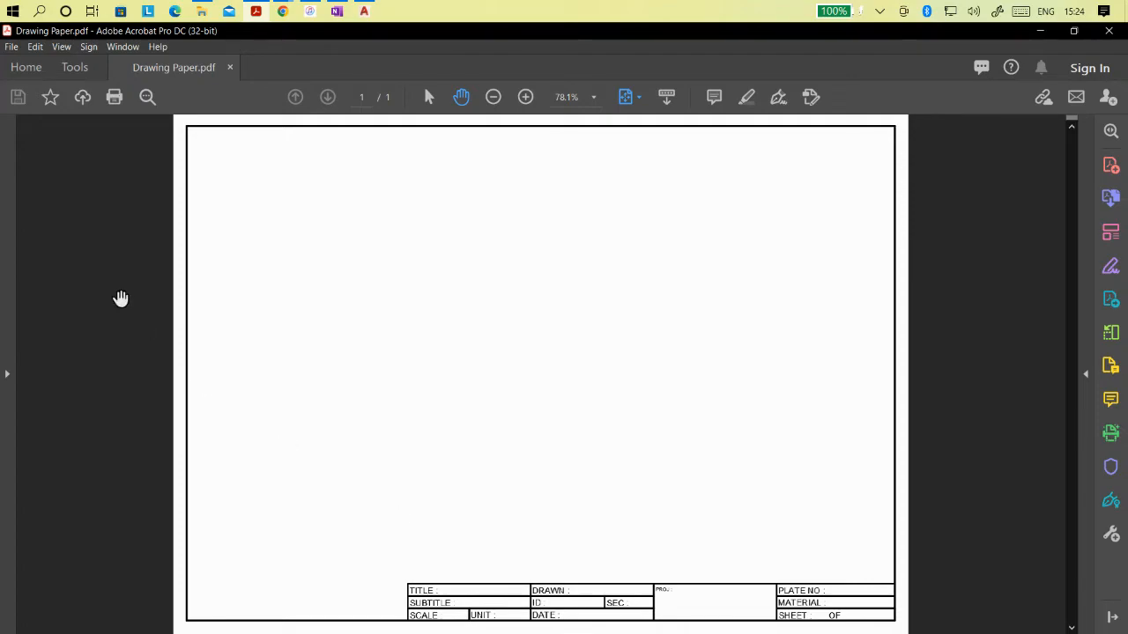
left_click(364, 11)
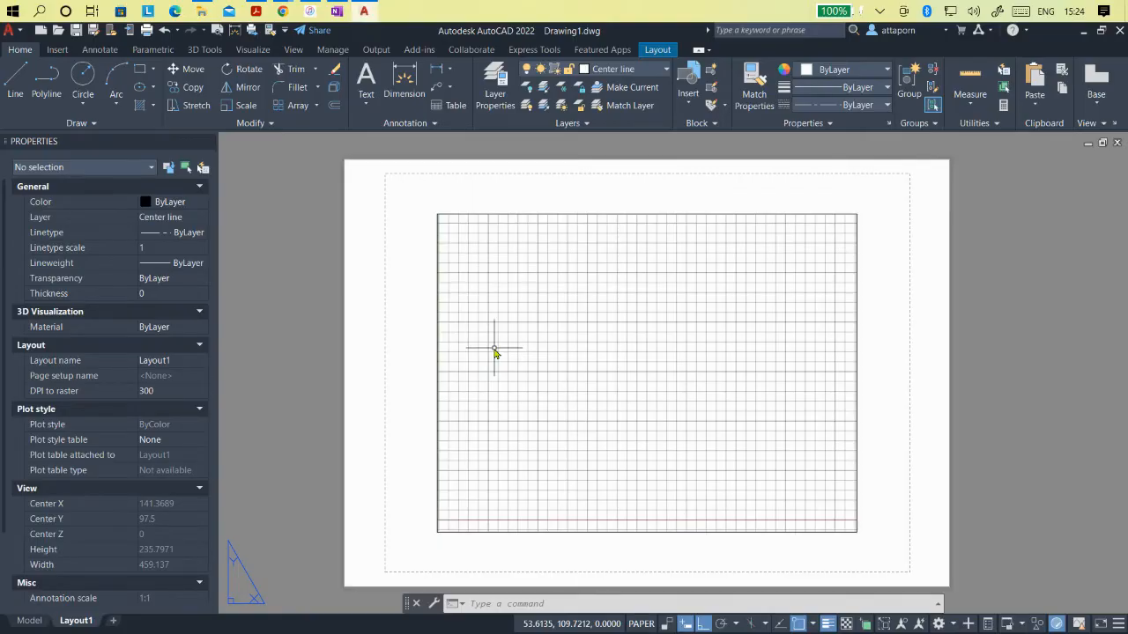
Step: Modify Layout1's page setup to use the Microsoft Print to PDF plotter with A4 paper
right_click(76, 616)
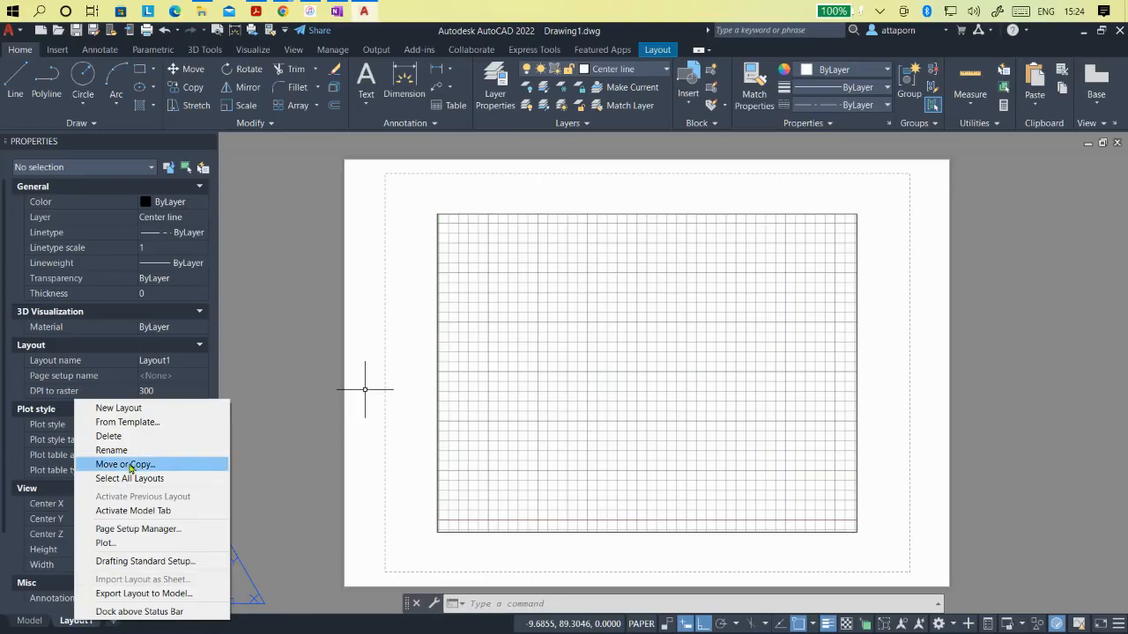
left_click(141, 530)
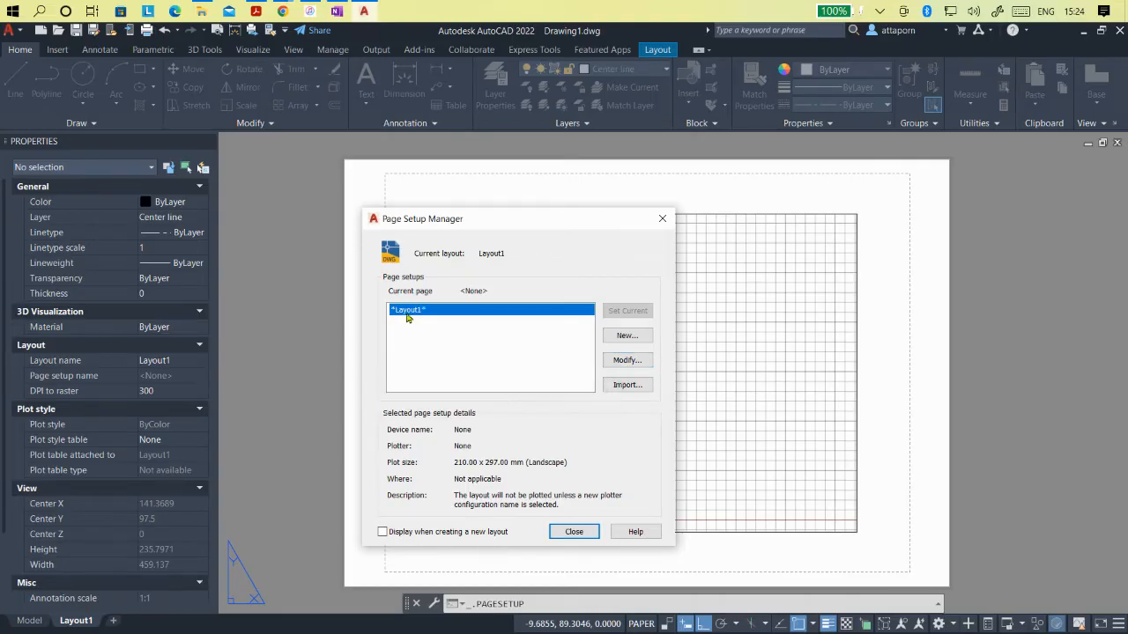
left_click(626, 360)
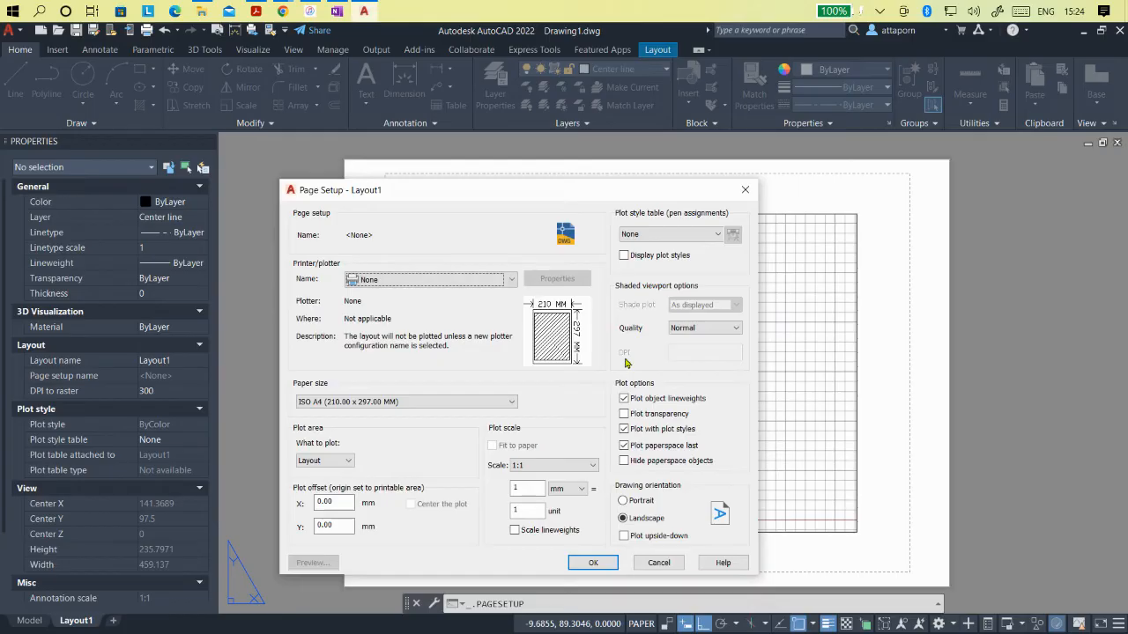
left_click(457, 280)
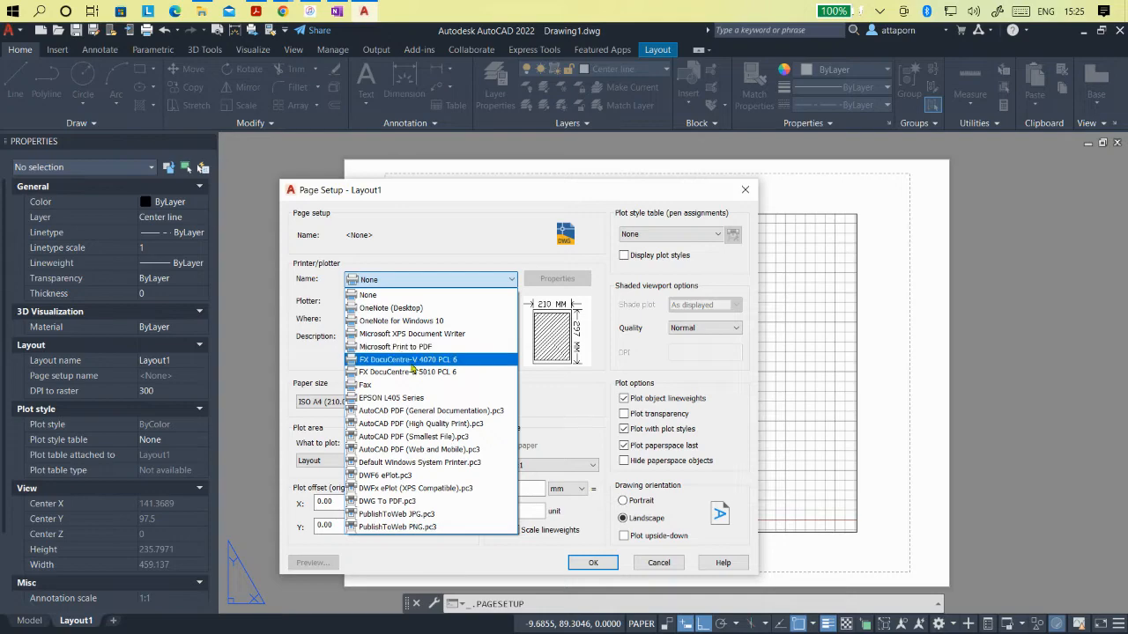
left_click(420, 349)
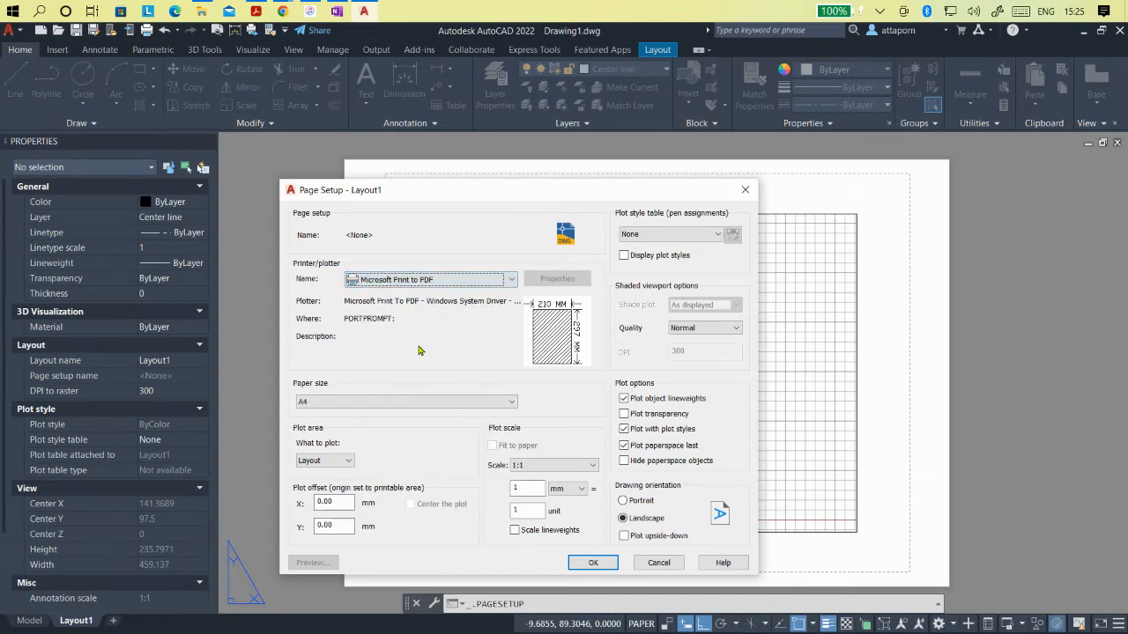
left_click(356, 405)
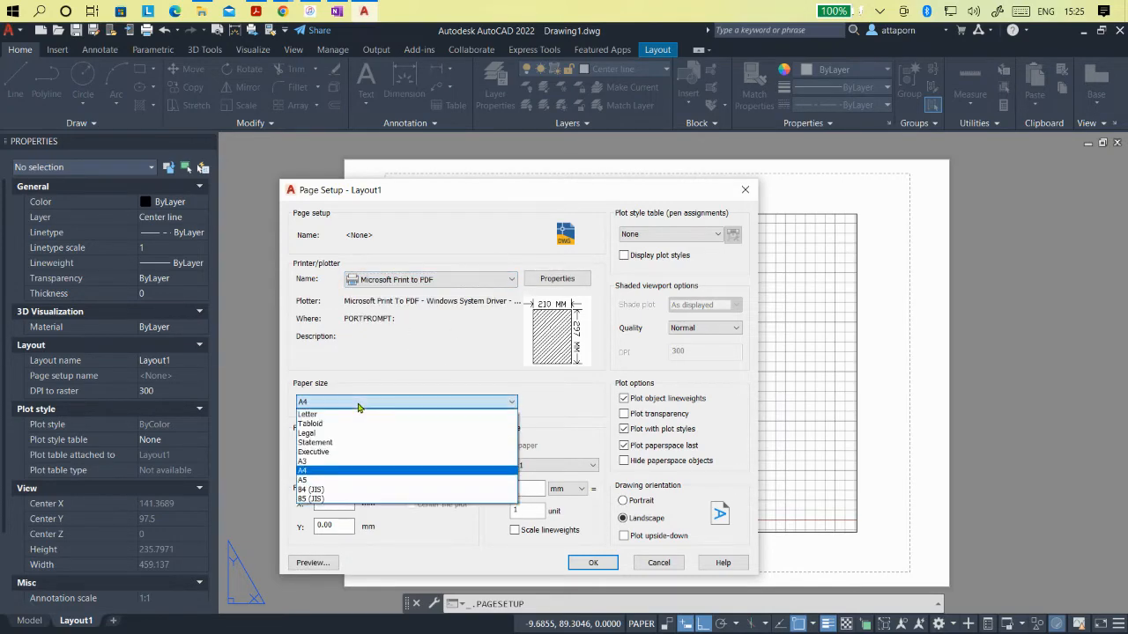
left_click(353, 402)
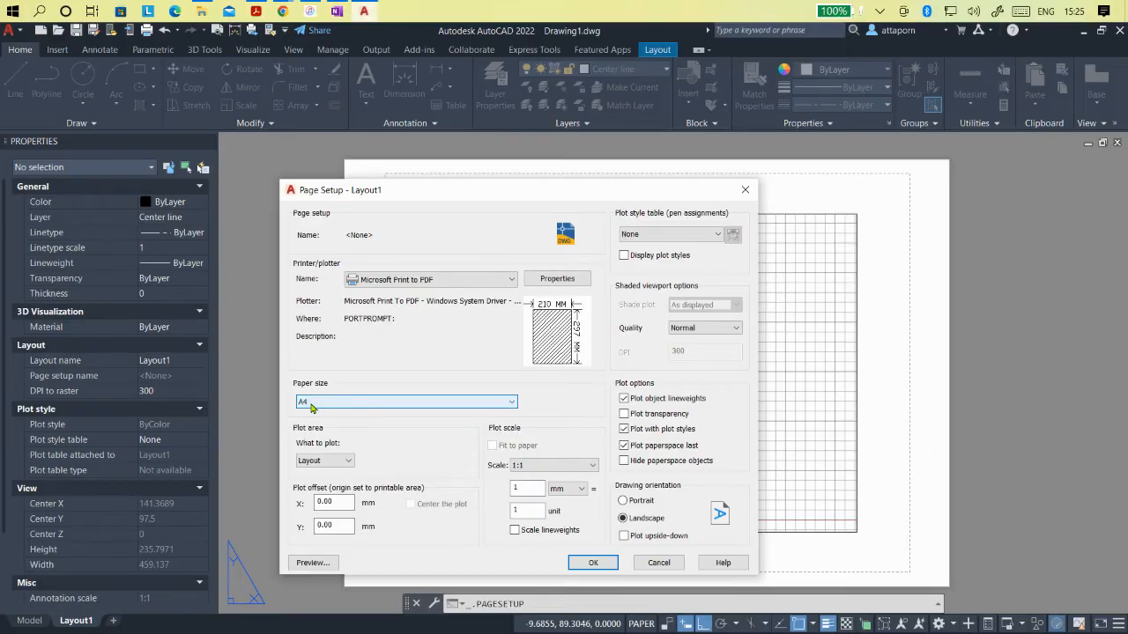
mouse_move(539, 348)
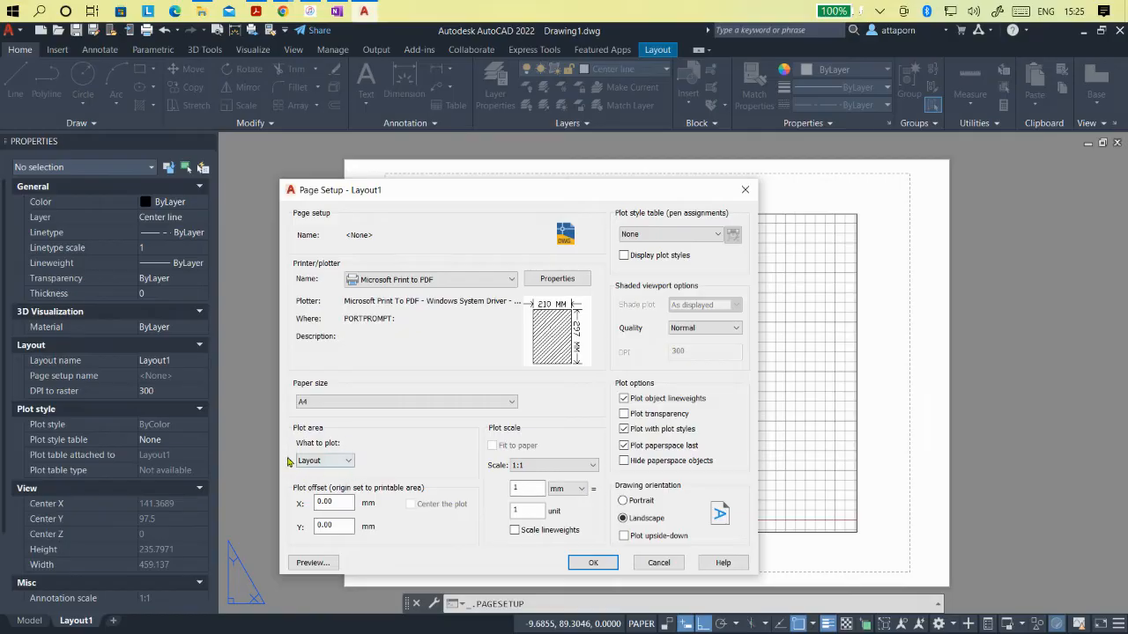
Step: Keep the plot area as Layout with 0.00 mm X and Y offsets and apply the page setup to Layout1
left_click(348, 460)
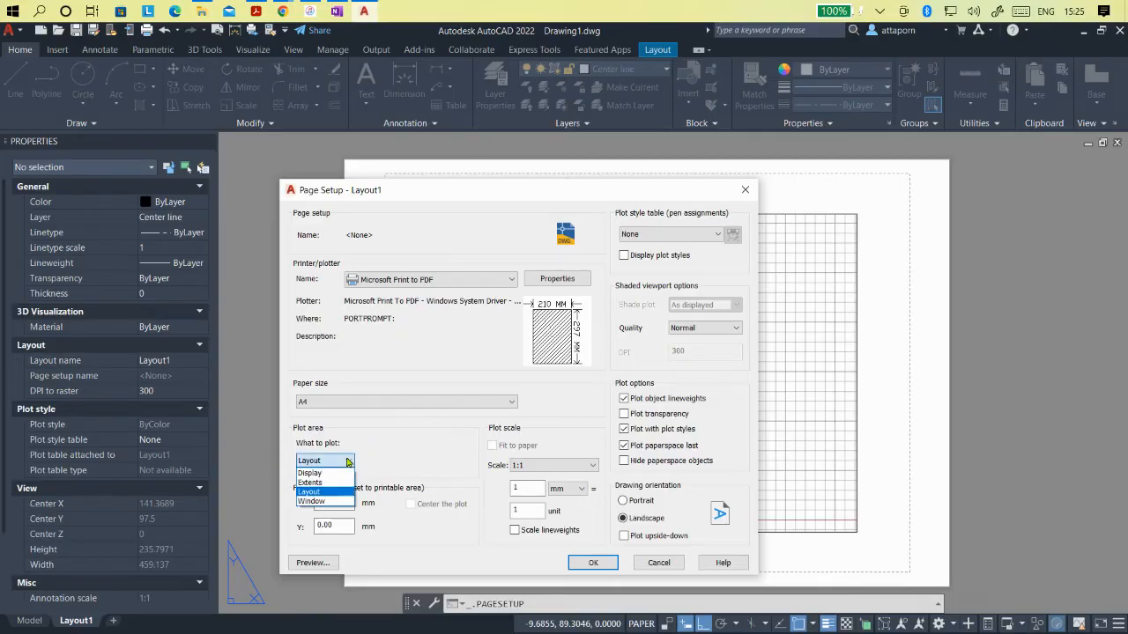
left_click(347, 462)
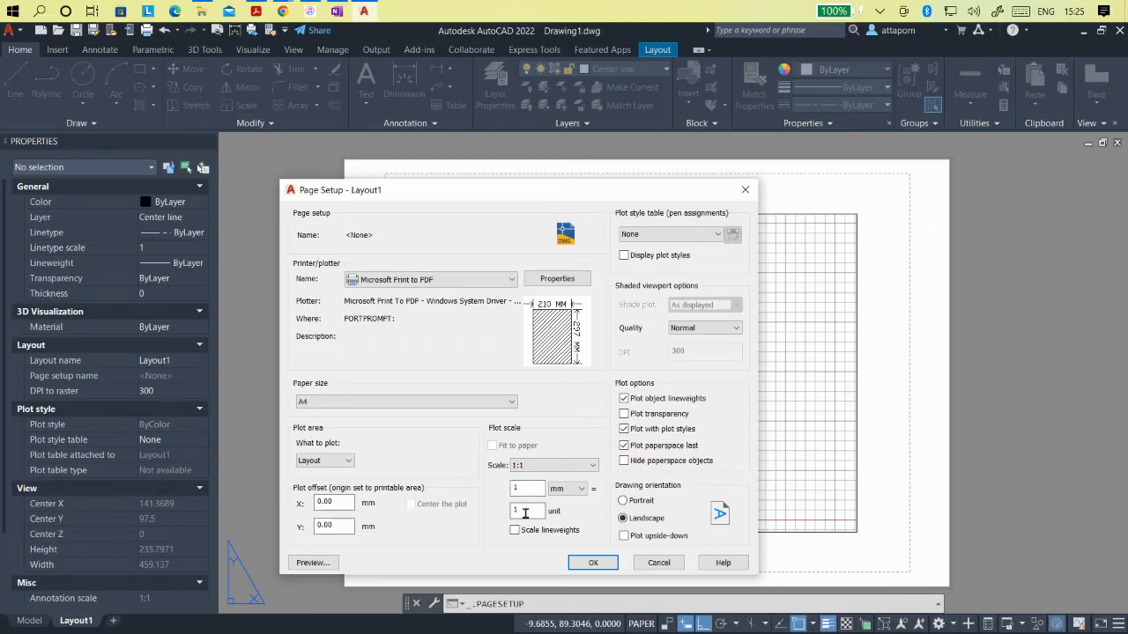
left_click(332, 504)
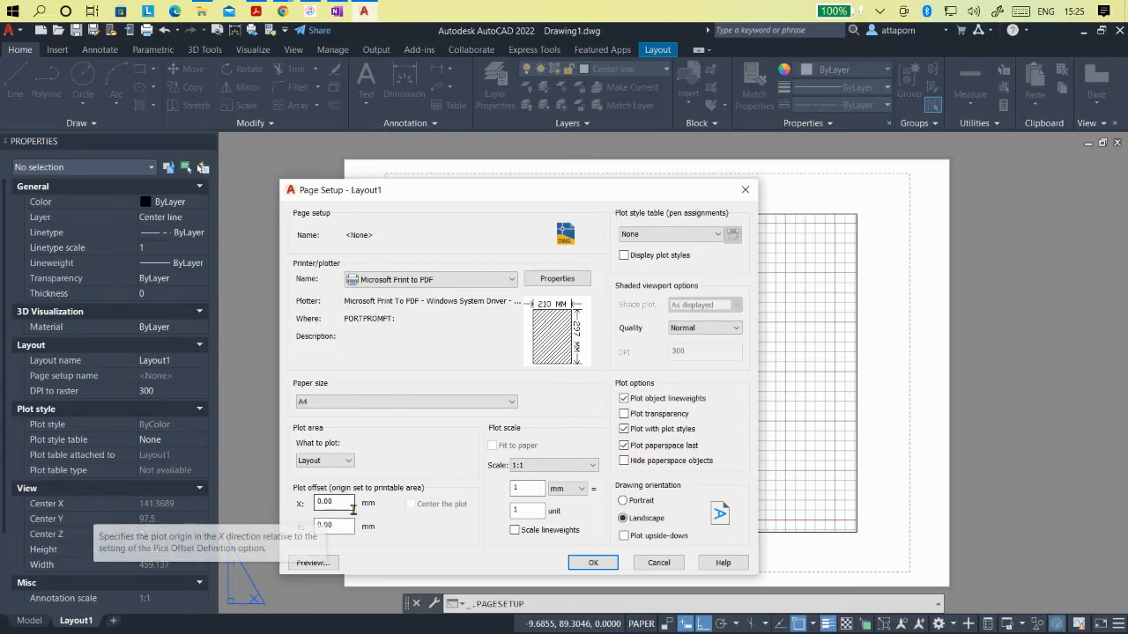
left_click(335, 525)
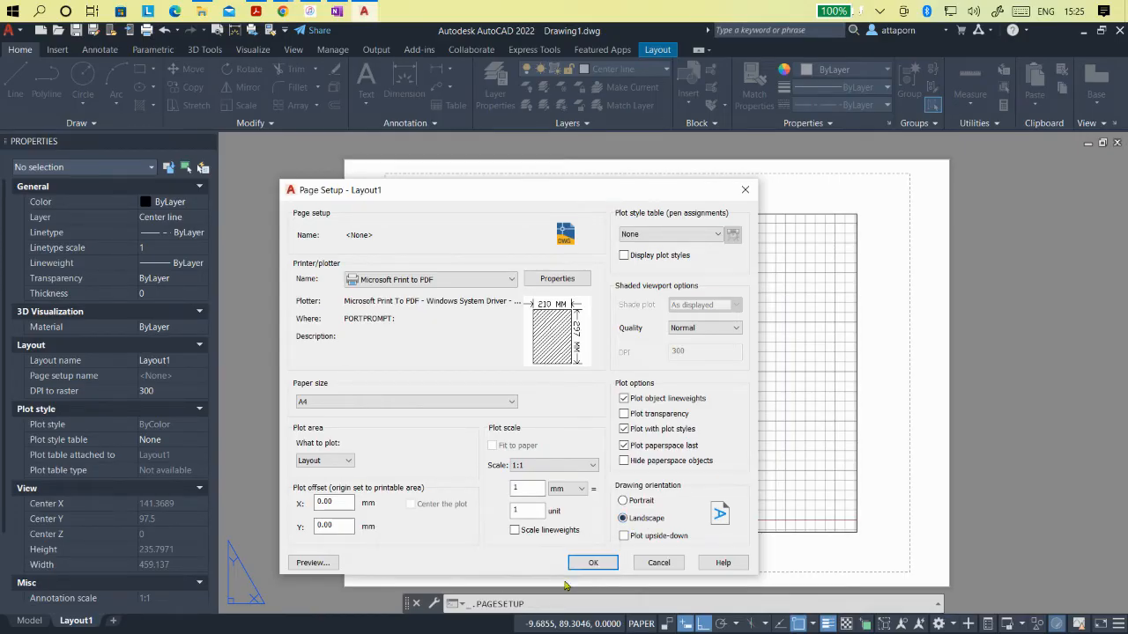
left_click(587, 564)
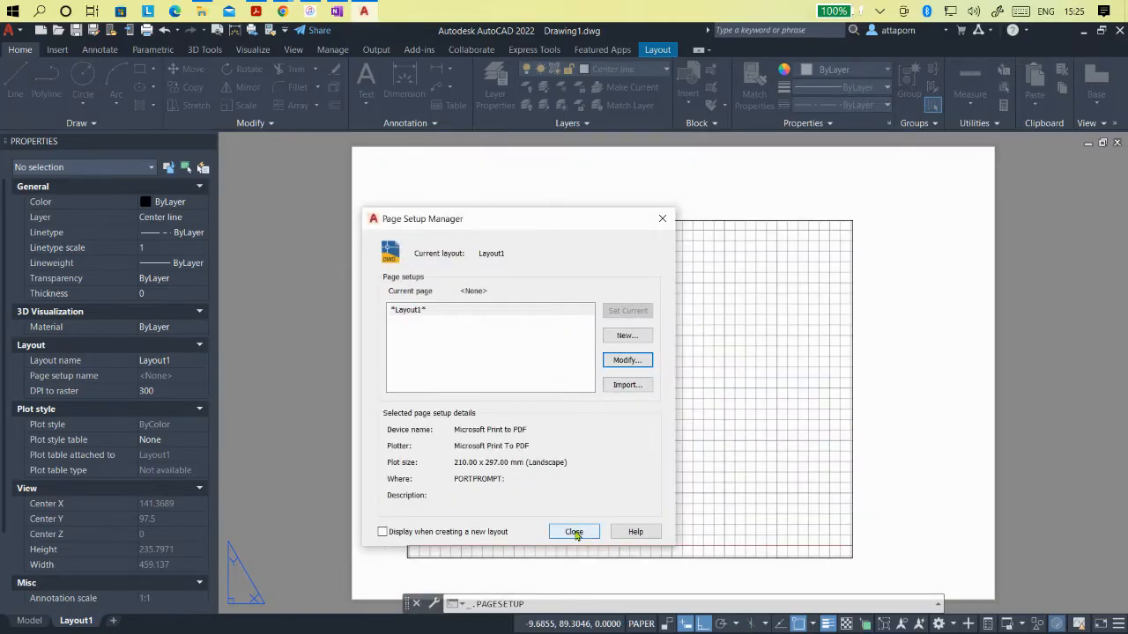
left_click(574, 532)
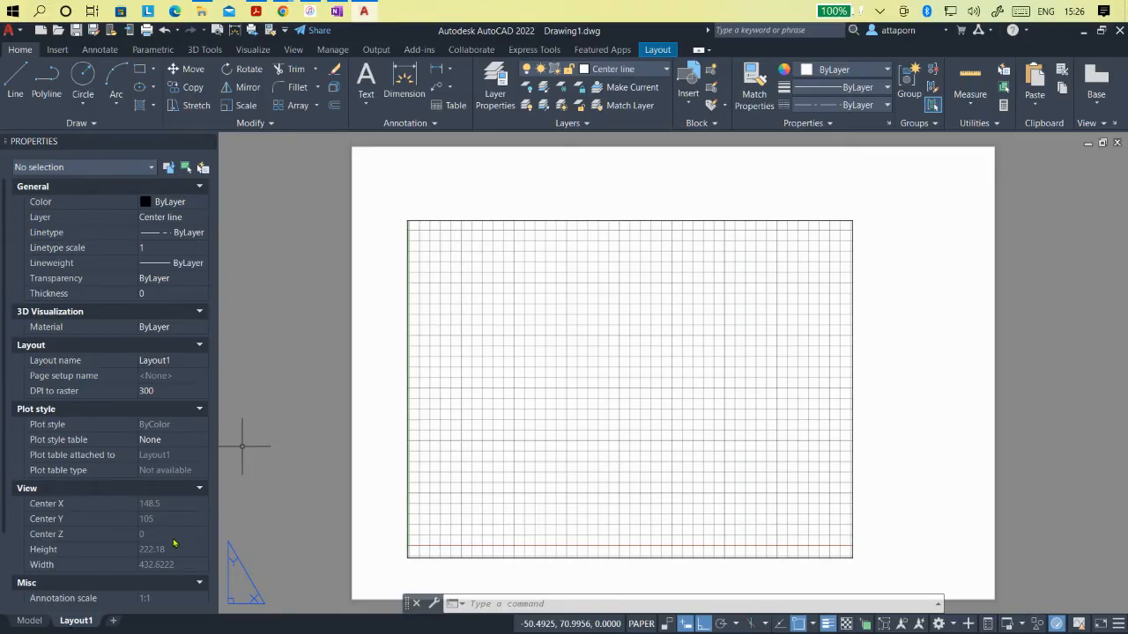
Step: Set the drafting standard's projection type to third angle for new drawing views
right_click(79, 621)
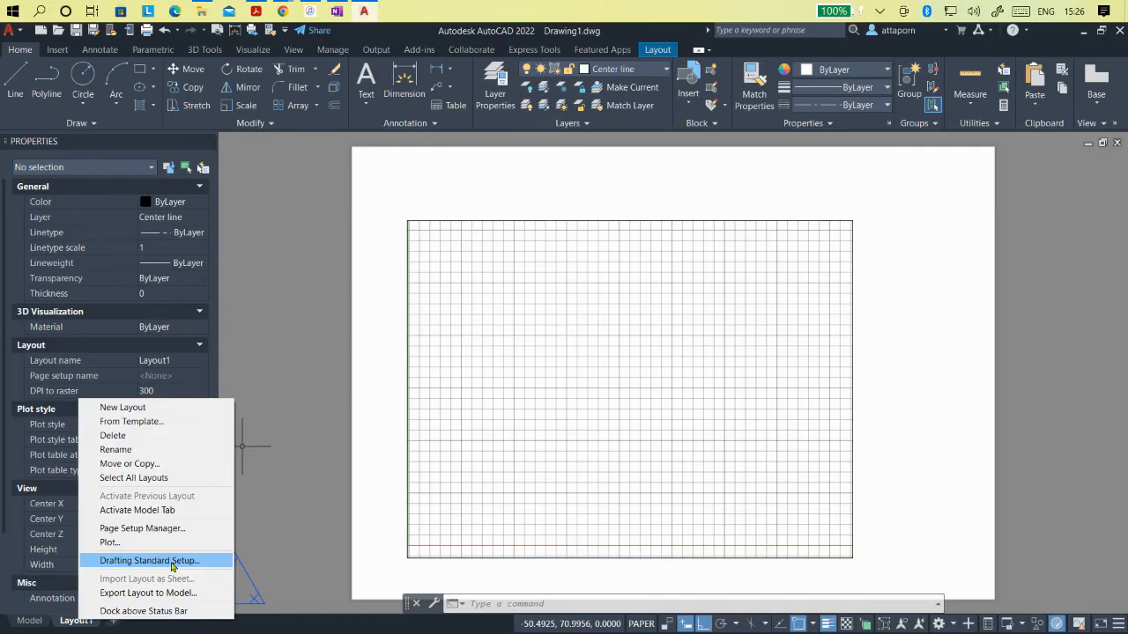
left_click(123, 564)
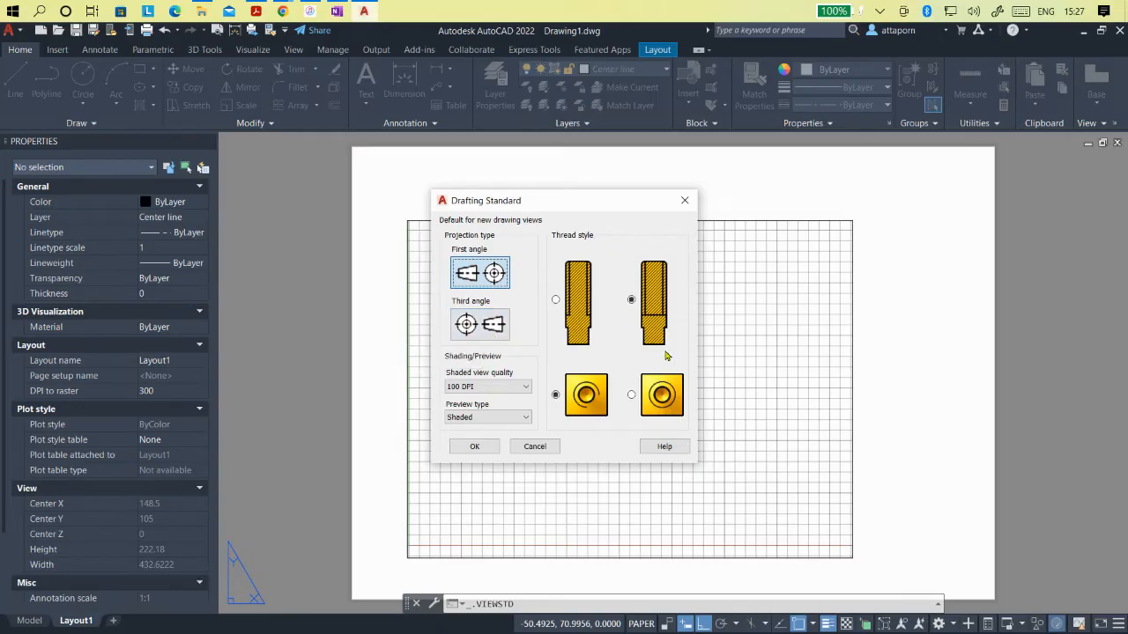
left_click(477, 323)
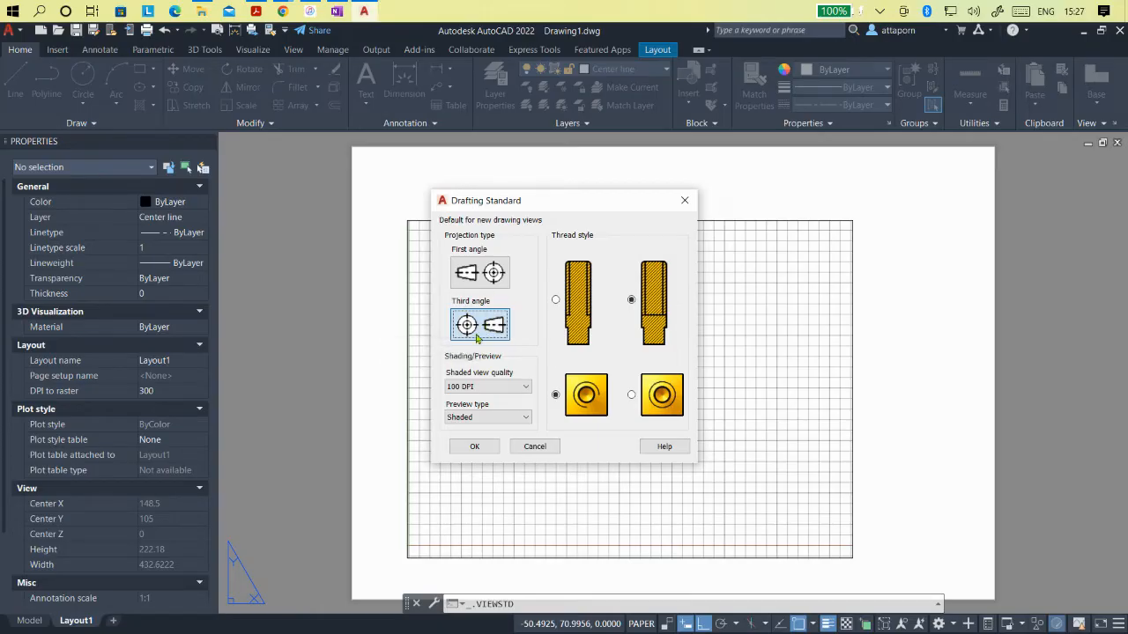
left_click(475, 447)
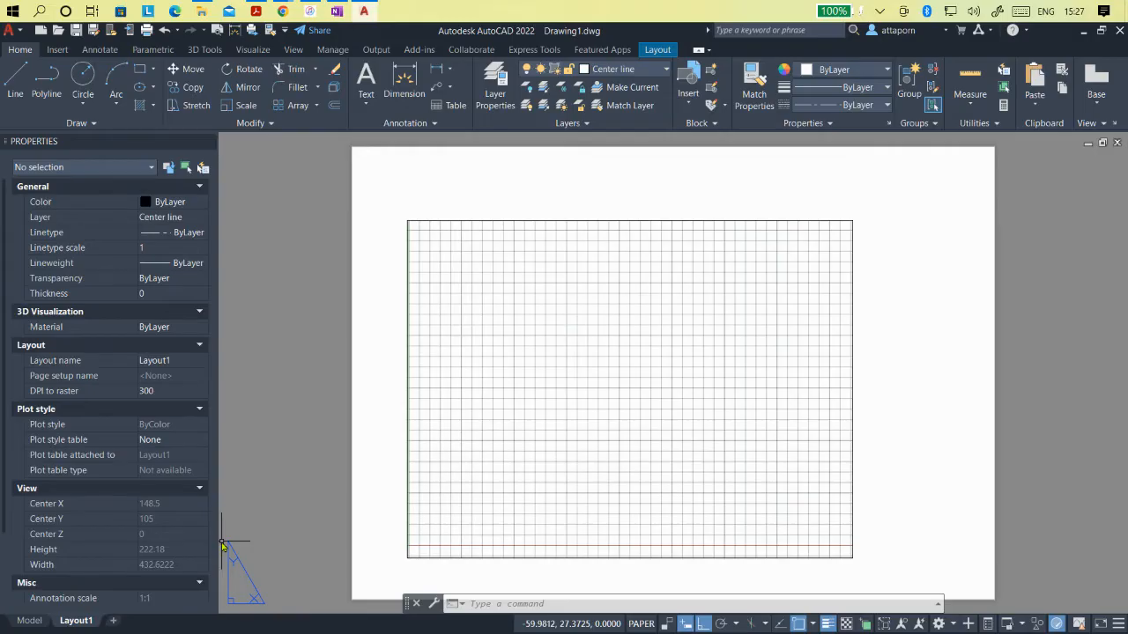
Step: Activate the viewport on the Layout1 sheet to work in model space through it
scroll(397, 438, "down", 4)
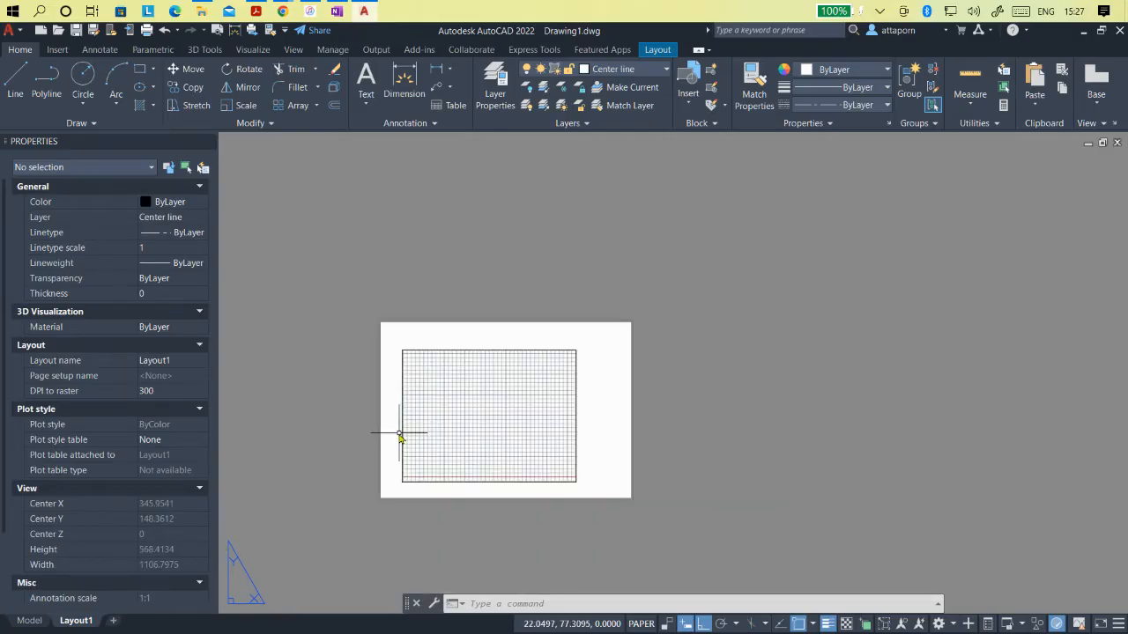
scroll(395, 438, "up", 2)
scroll(394, 438, "up", 2)
scroll(394, 434, "up", 4)
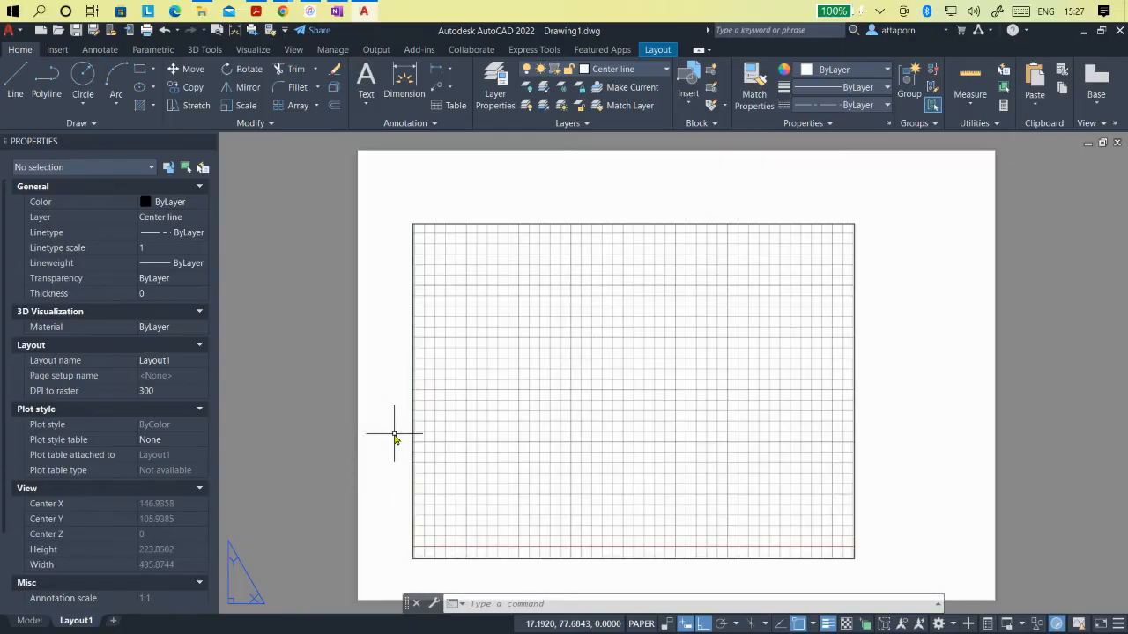
scroll(394, 434, "down", 2)
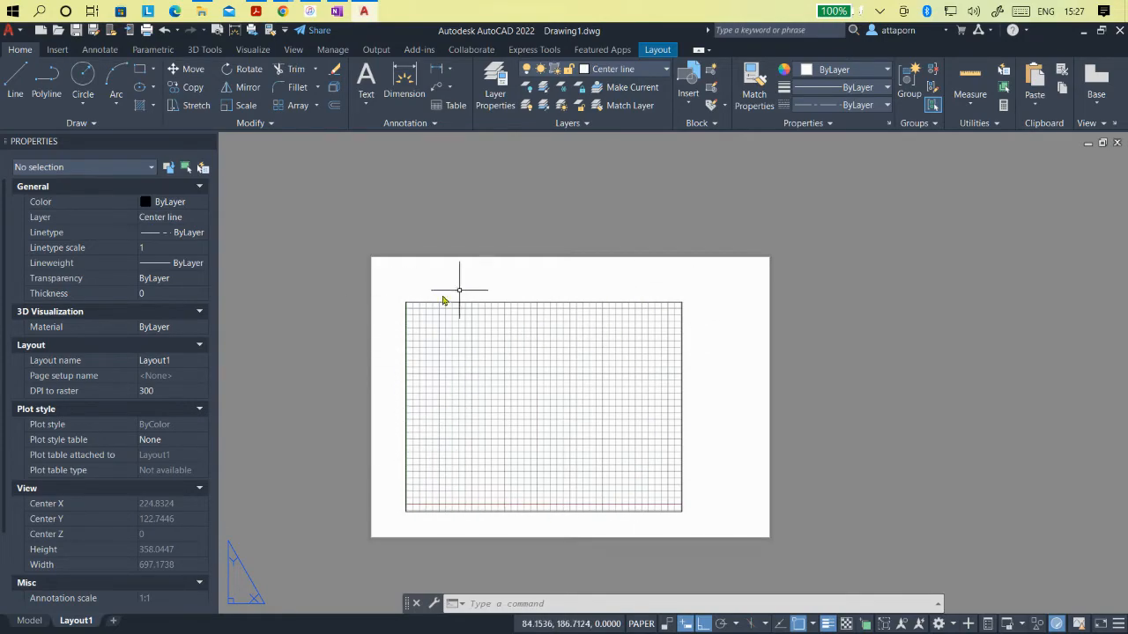
double_click(538, 394)
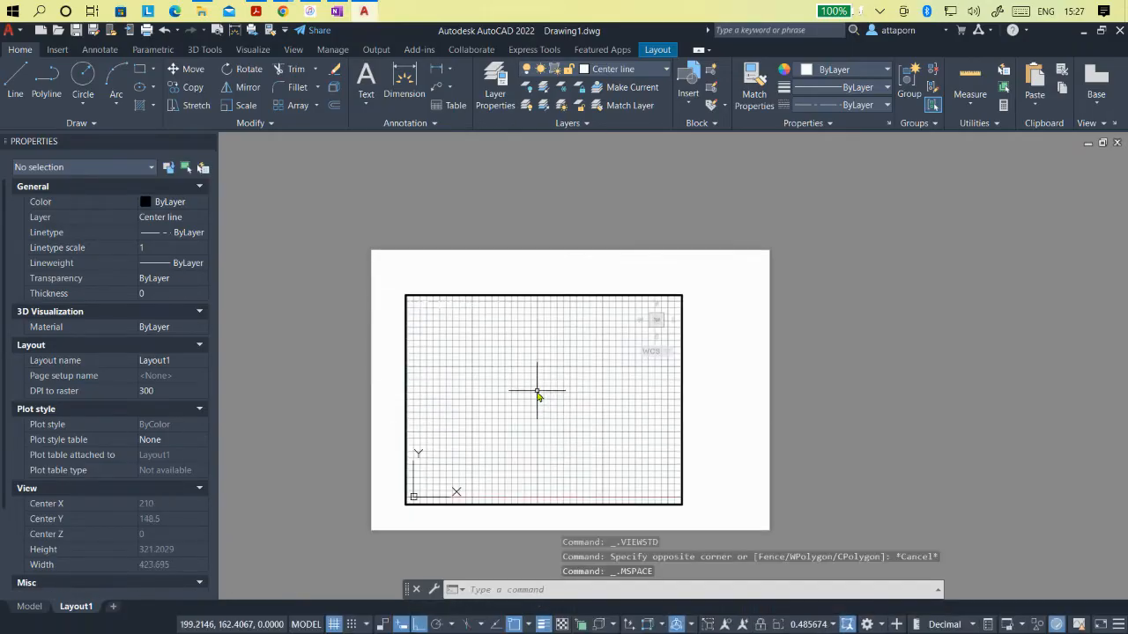
scroll(536, 392, "up", 3)
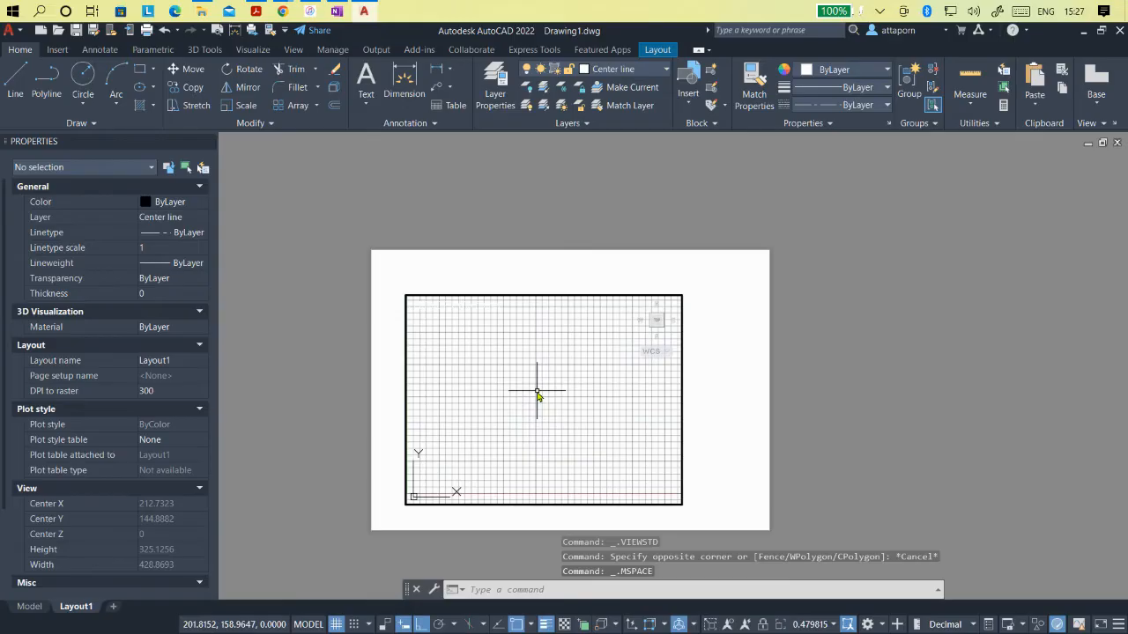
Step: Compare the model space view with the view inside Layout1's active viewport
left_click(30, 606)
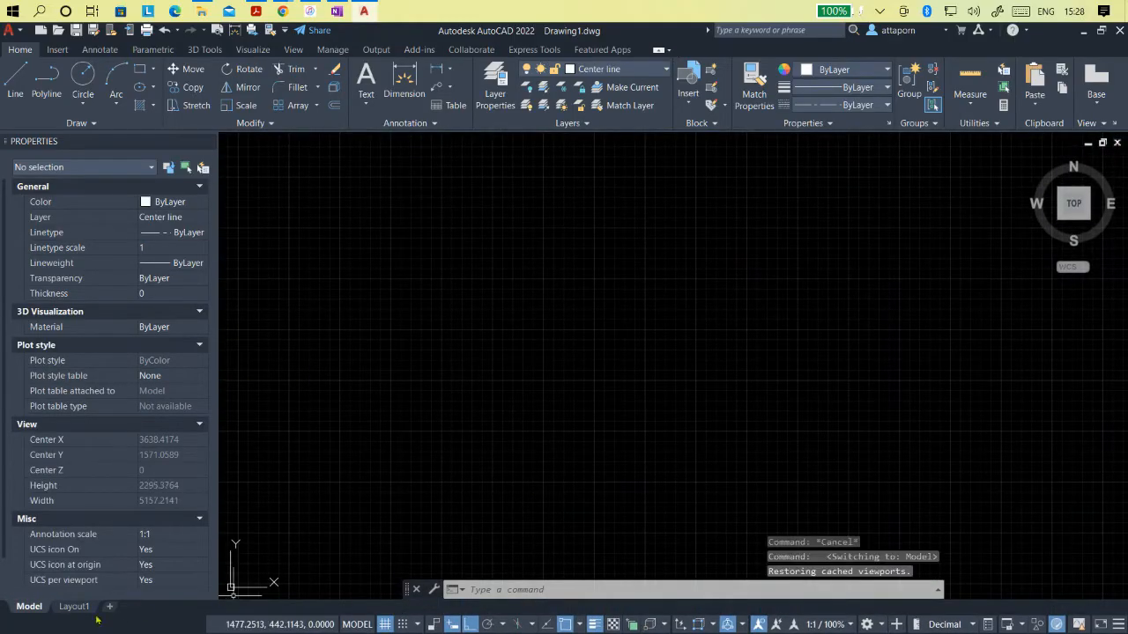
left_click(74, 620)
scroll(526, 407, "down", 2)
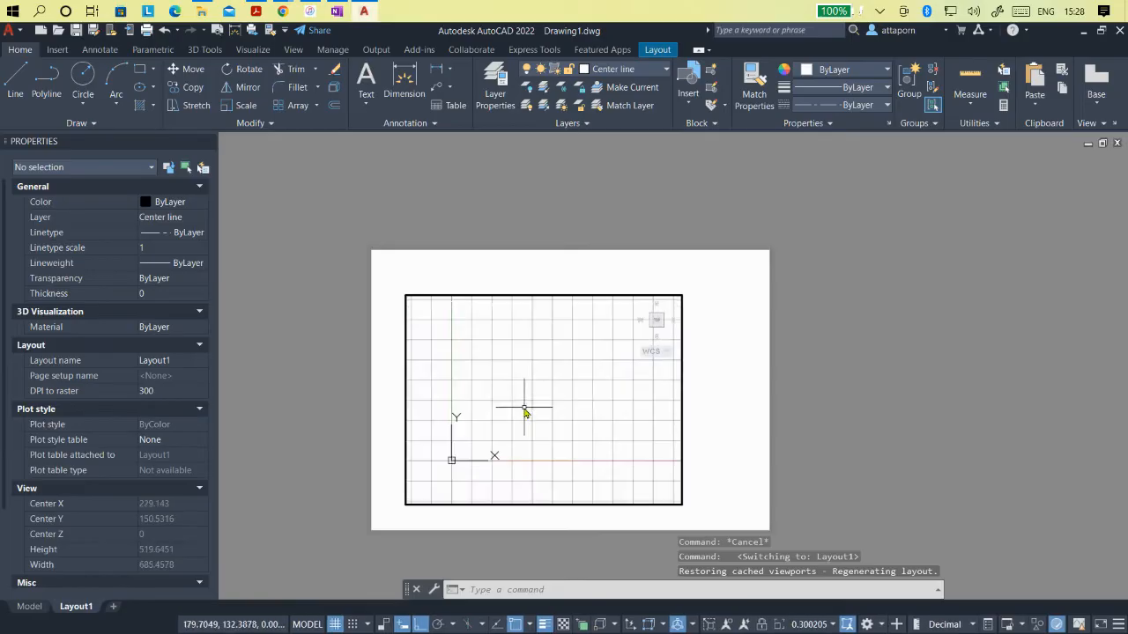
scroll(524, 407, "up", 2)
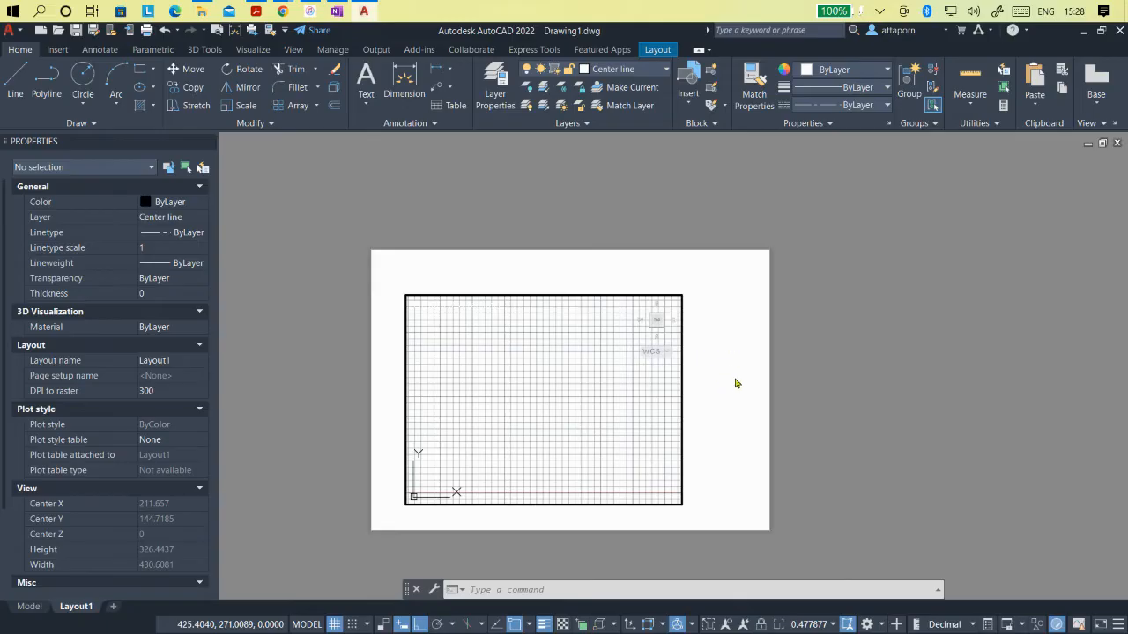
Step: Leave the active viewport and return to paper space on the Layout1 sheet
double_click(807, 368)
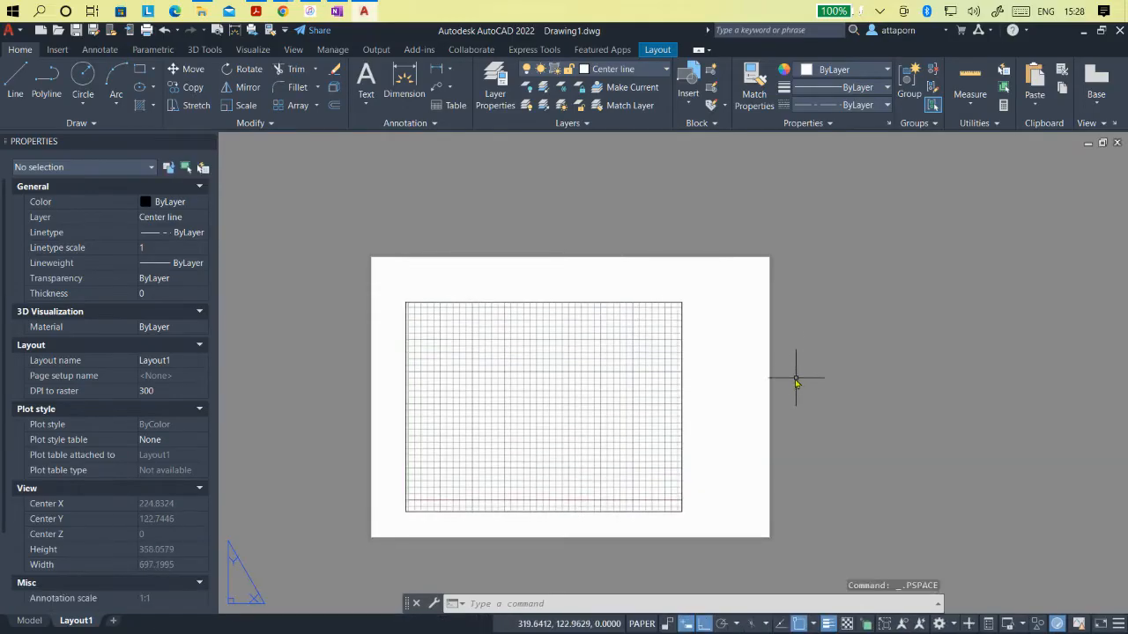
scroll(780, 403, "down", 2)
scroll(763, 449, "up", 2)
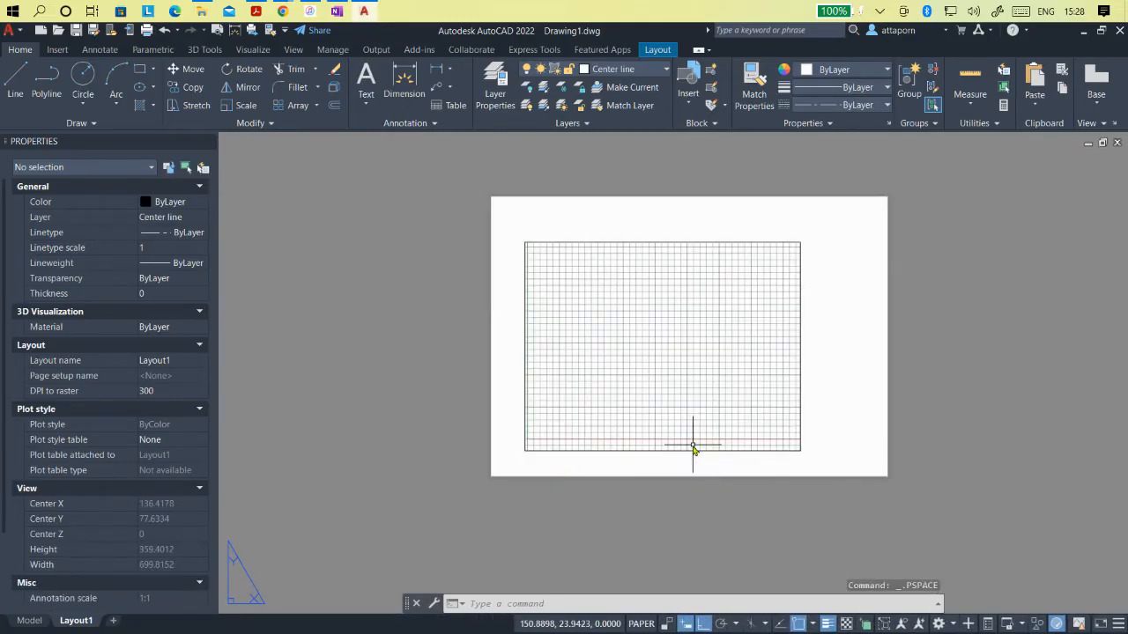
scroll(760, 449, "down", 2)
scroll(760, 448, "up", 2)
scroll(881, 276, "up", 2)
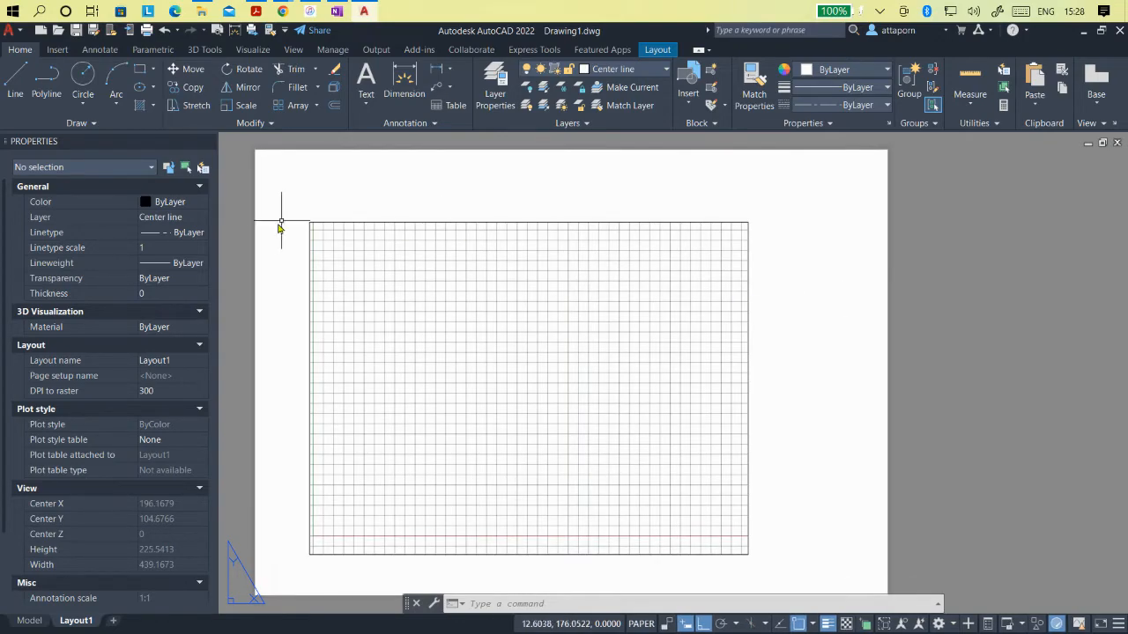
Step: Examine the Layout1 sheet up close, comparing the paper edges with the viewport border and its grid
scroll(302, 288, "up", 2)
scroll(370, 360, "up", 4)
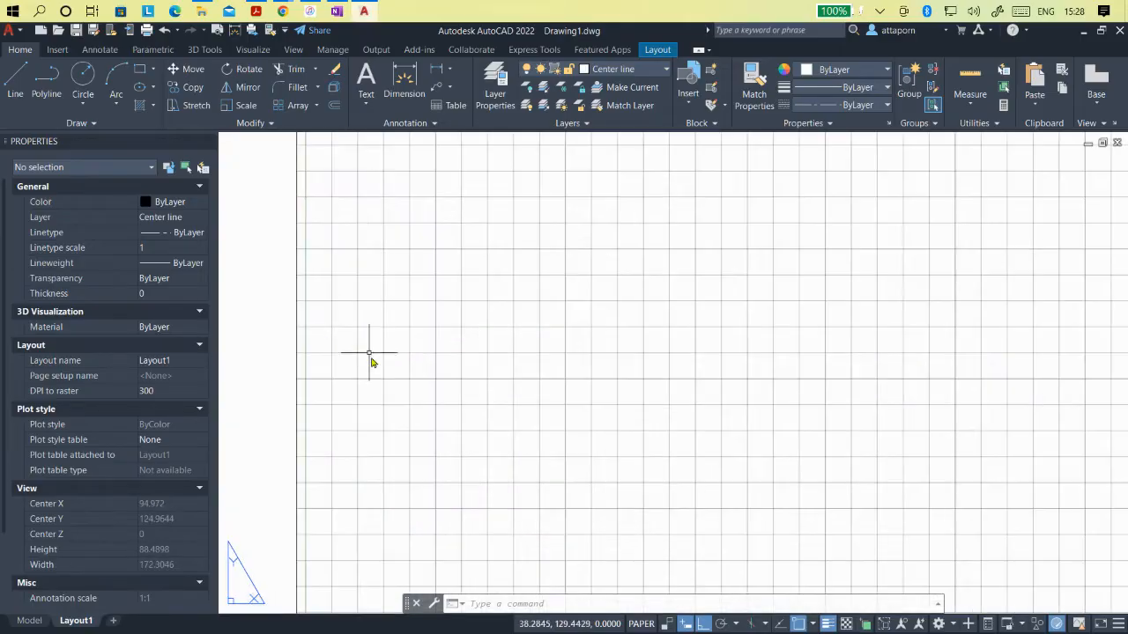
scroll(943, 378, "up", 6)
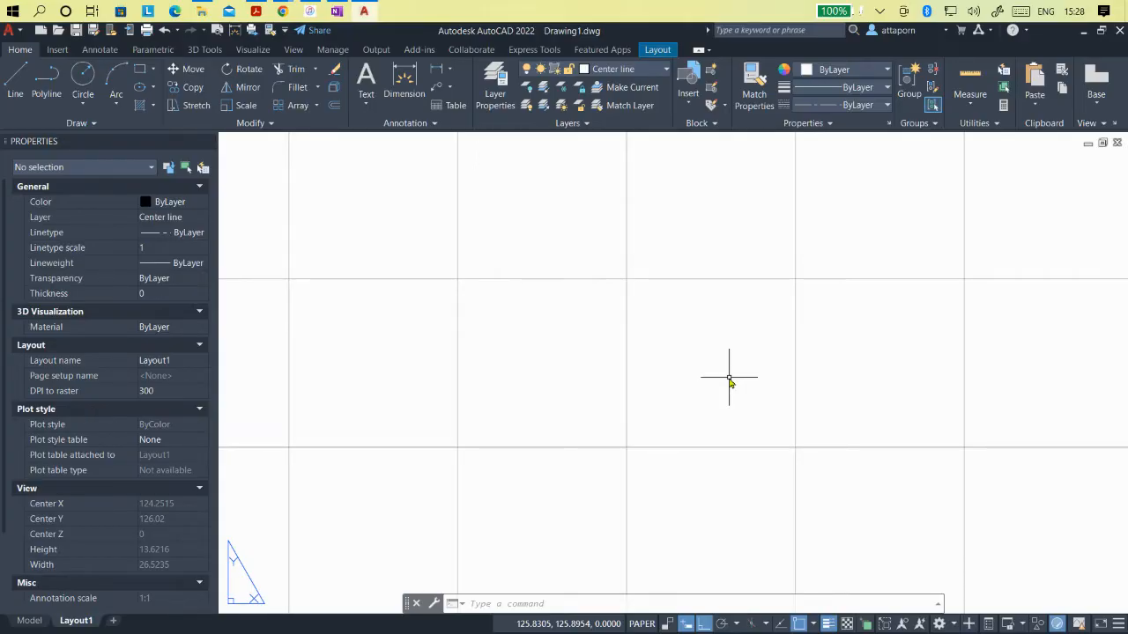
scroll(711, 370, "down", 8)
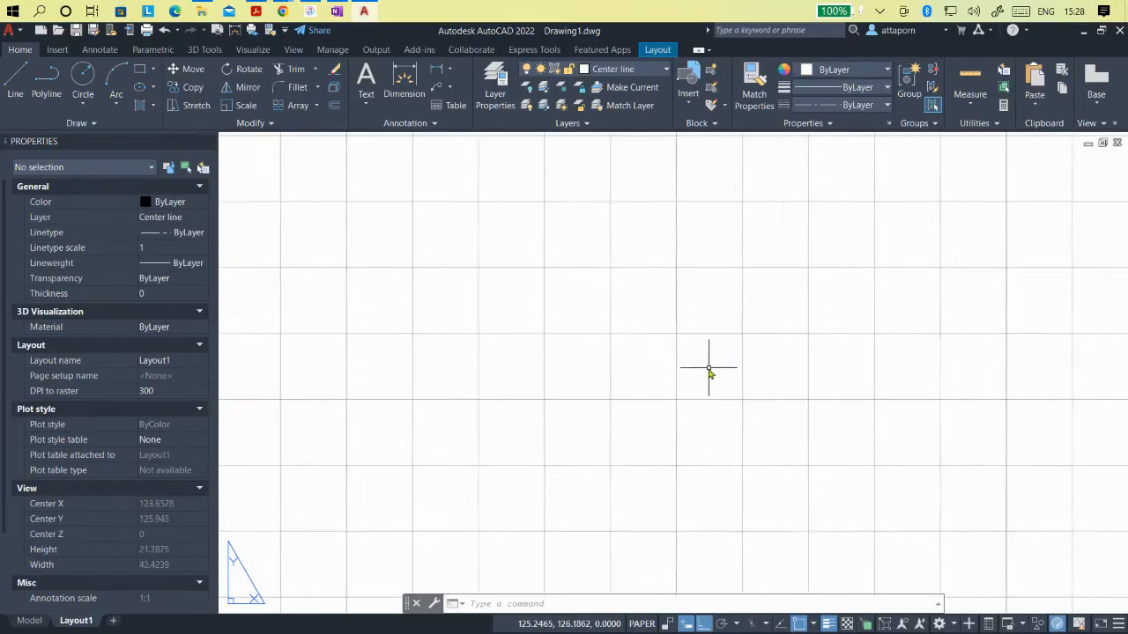
scroll(697, 405, "down", 2)
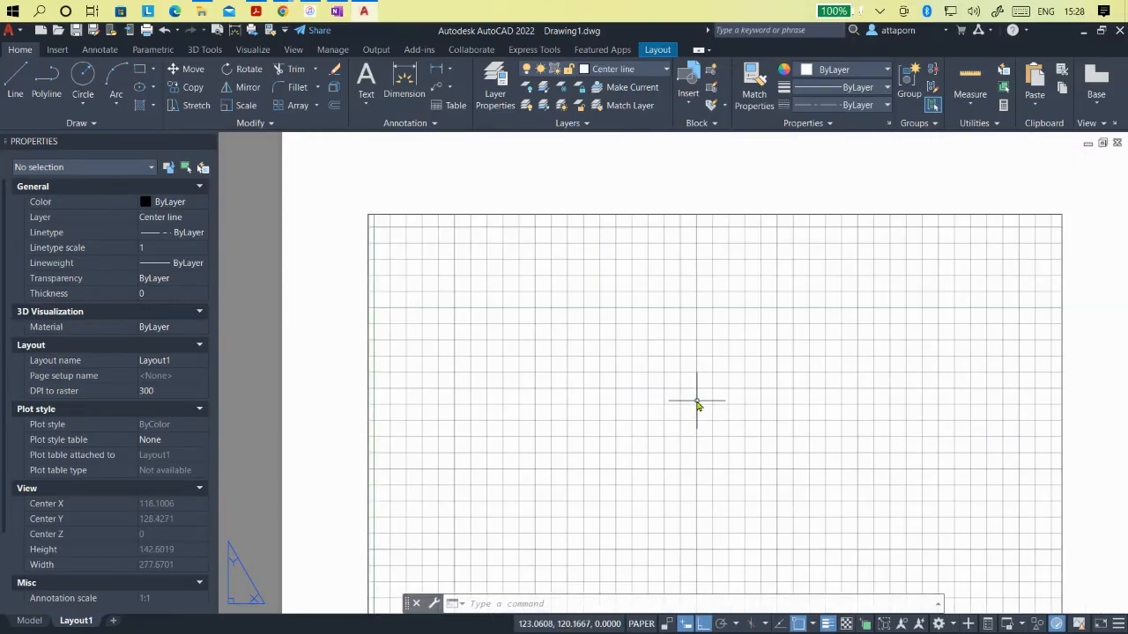
scroll(697, 404, "down", 3)
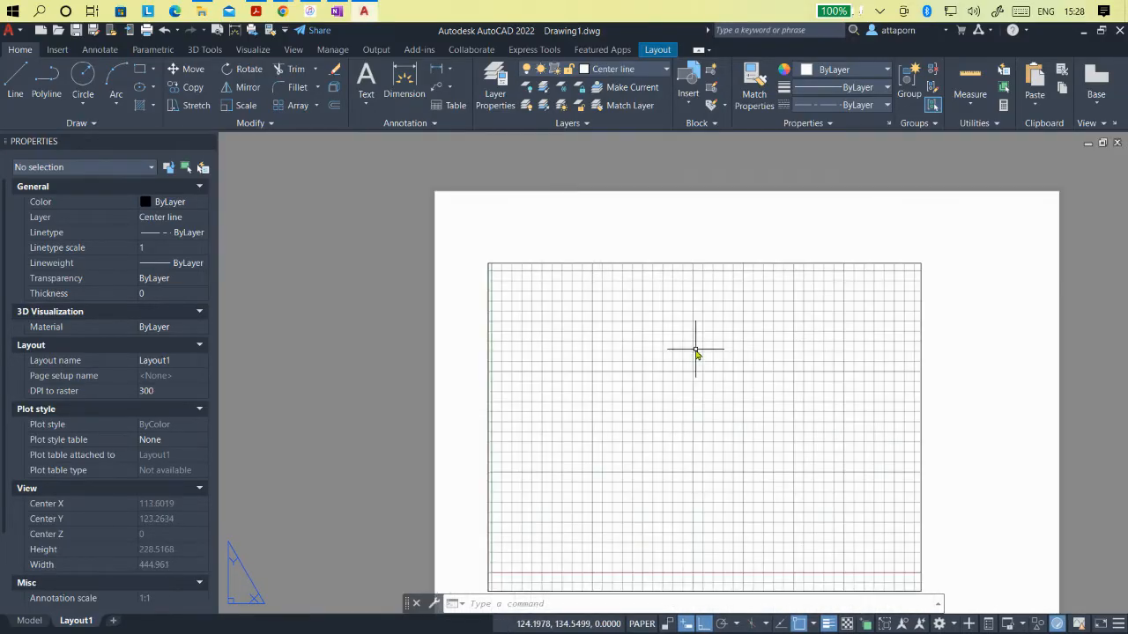
scroll(695, 349, "up", 2)
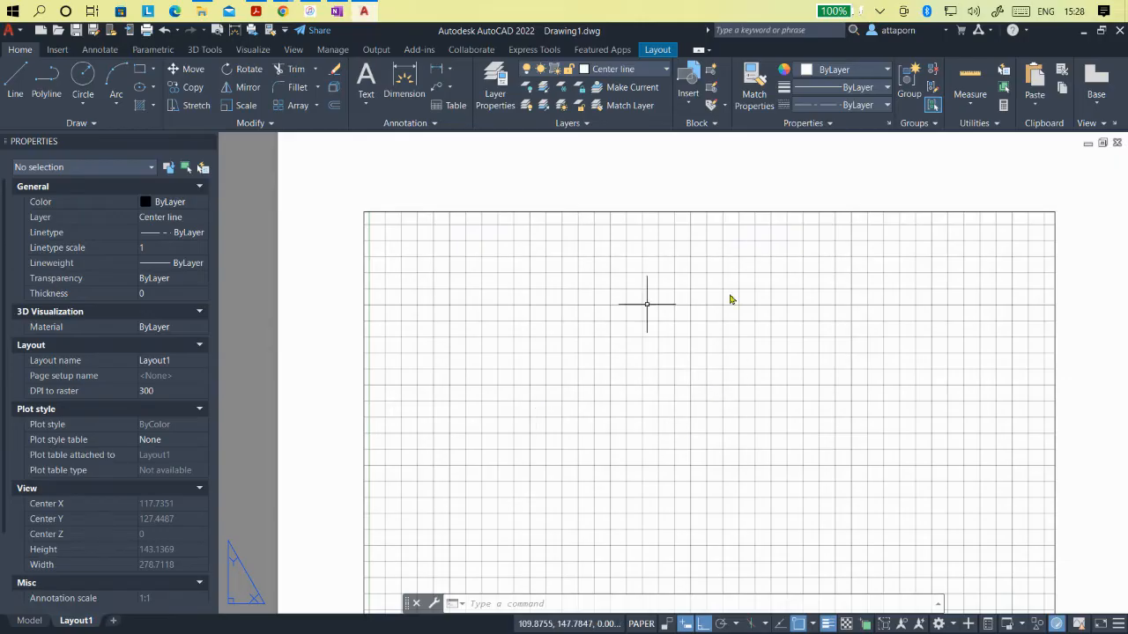
scroll(635, 322, "down", 1)
scroll(632, 322, "up", 1)
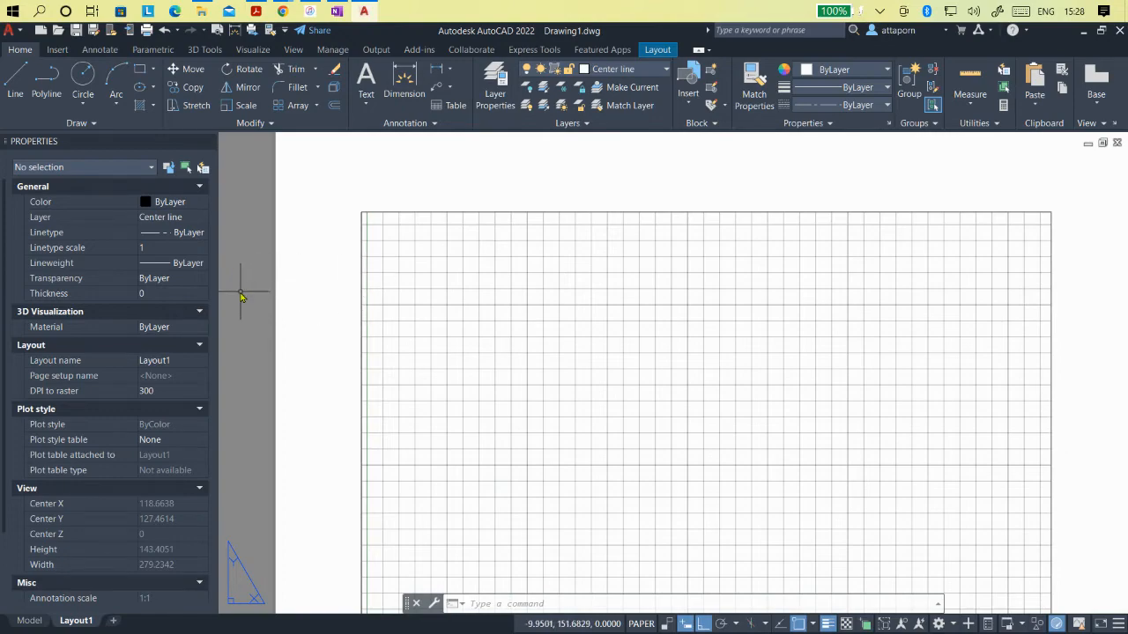
scroll(329, 322, "down", 2)
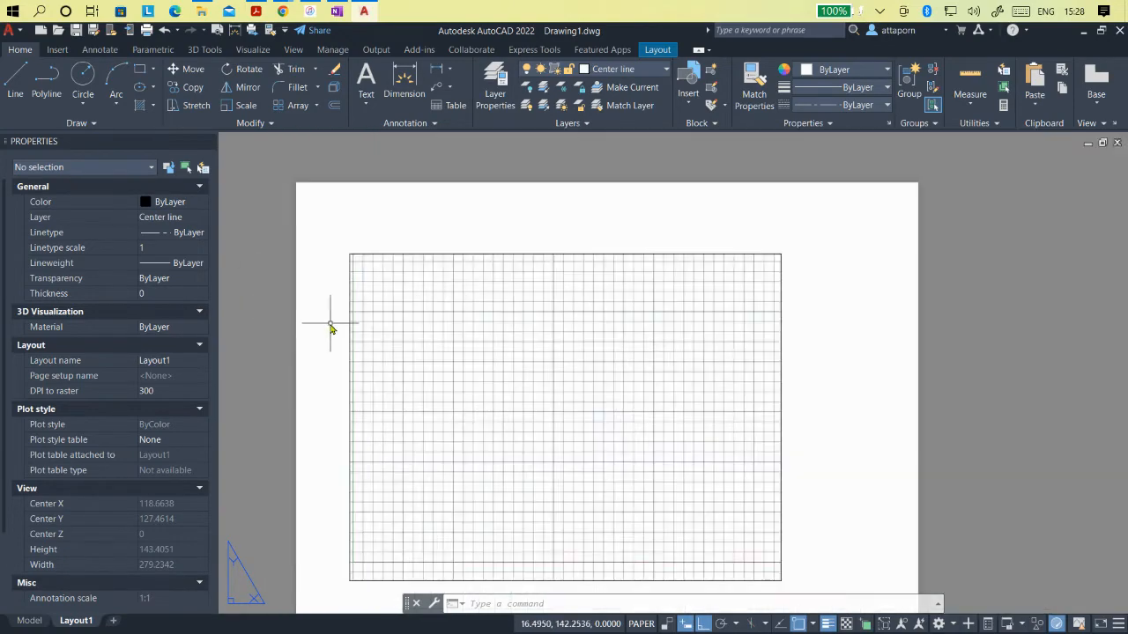
scroll(315, 394, "down", 1)
scroll(315, 396, "up", 1)
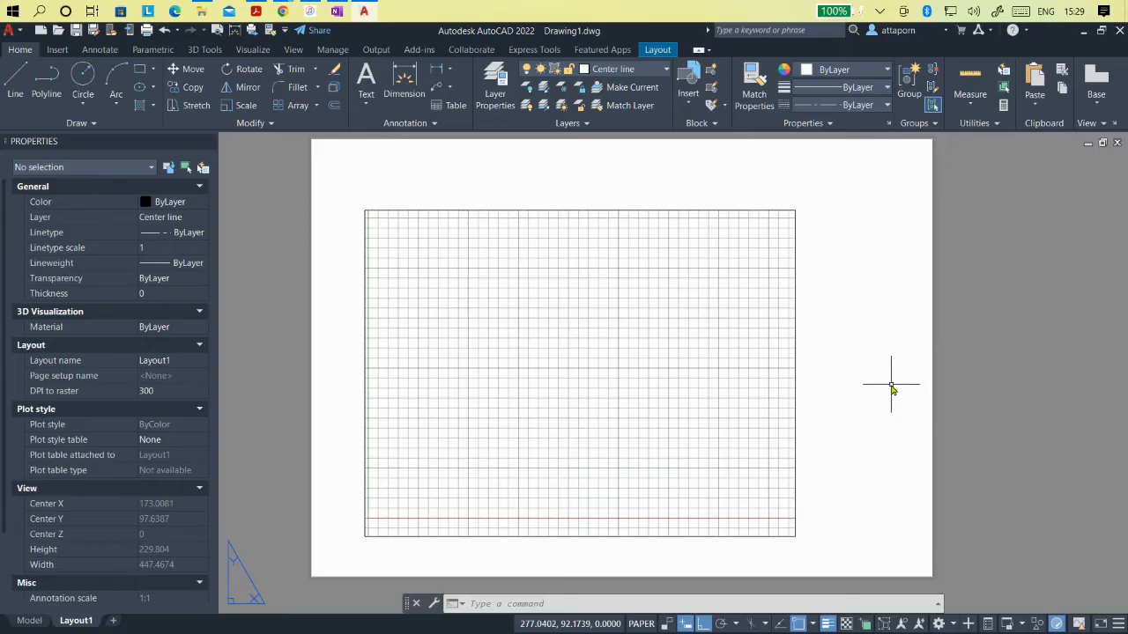
Step: With ortho off, move the viewport up and right so its centre sits at about X 144.8, Y 112.7 on the sheet
left_click(661, 284)
left_click(866, 337)
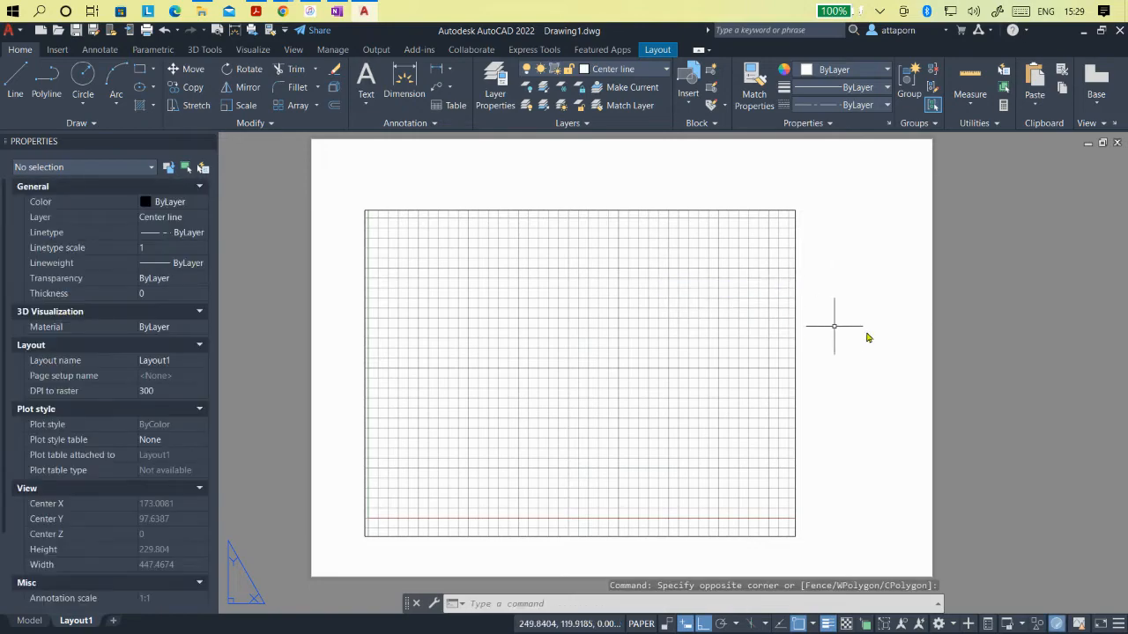
scroll(861, 301, "down", 1)
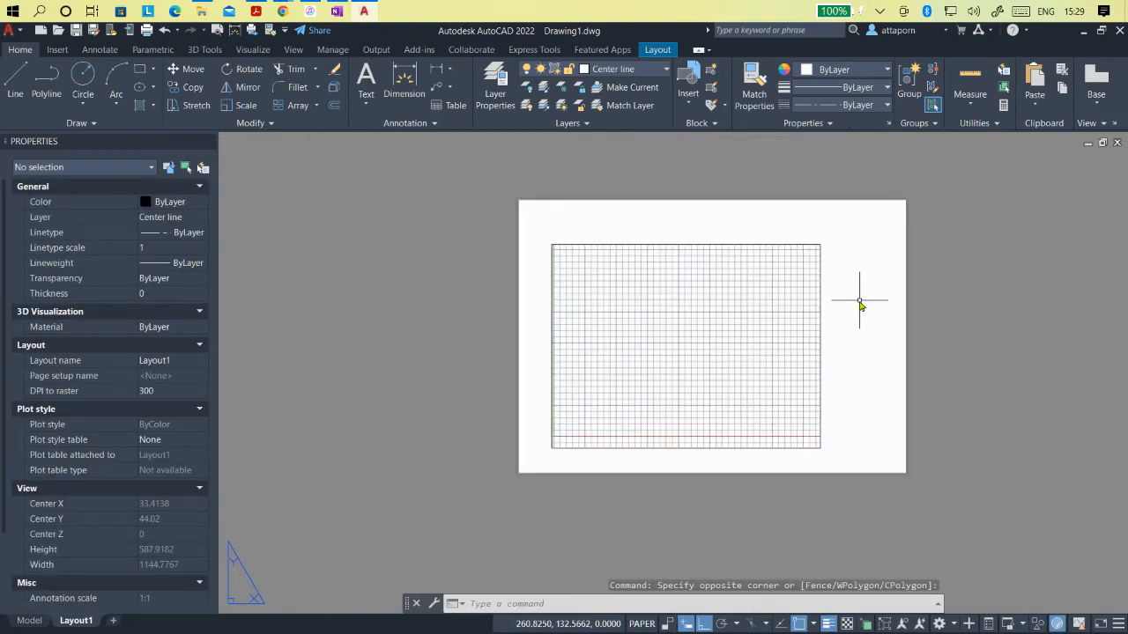
left_click(760, 245)
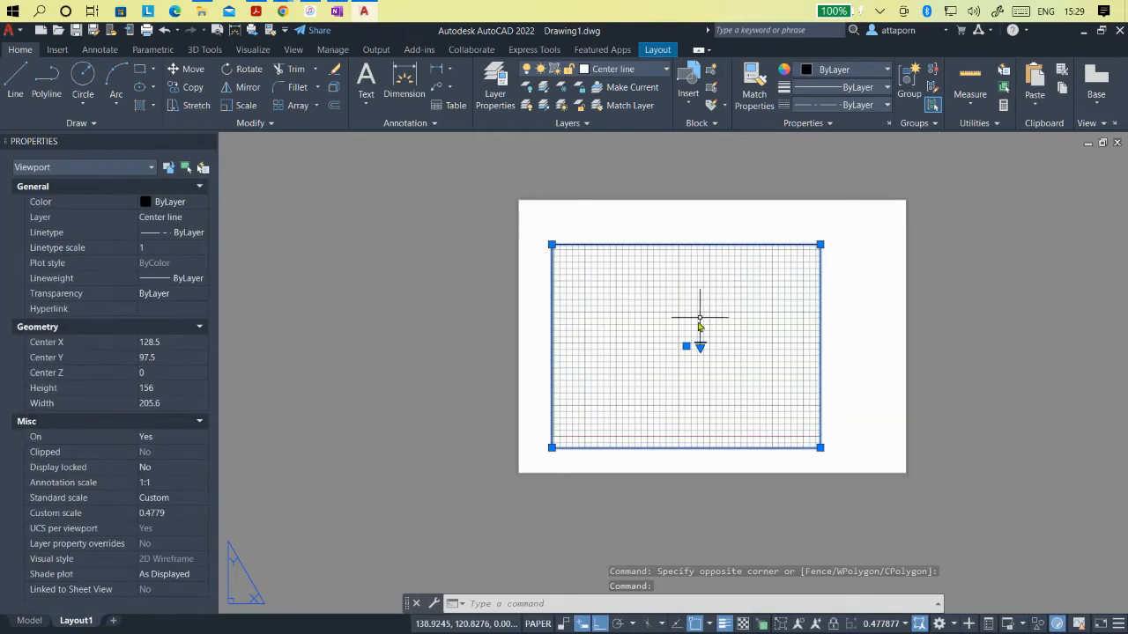
left_click(686, 346)
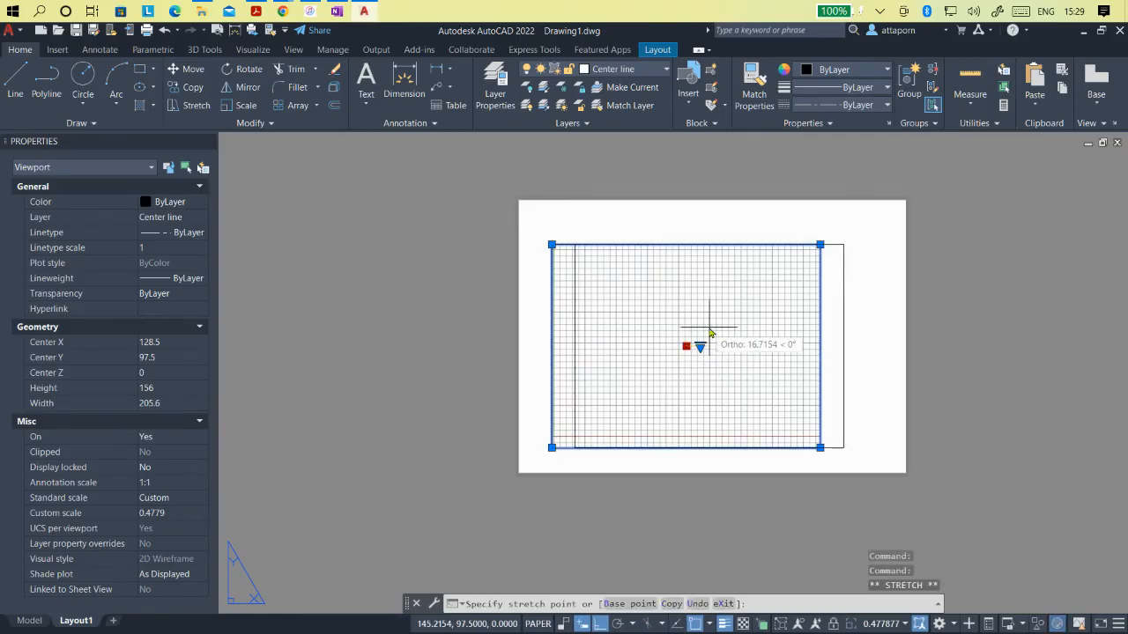
key("F8")
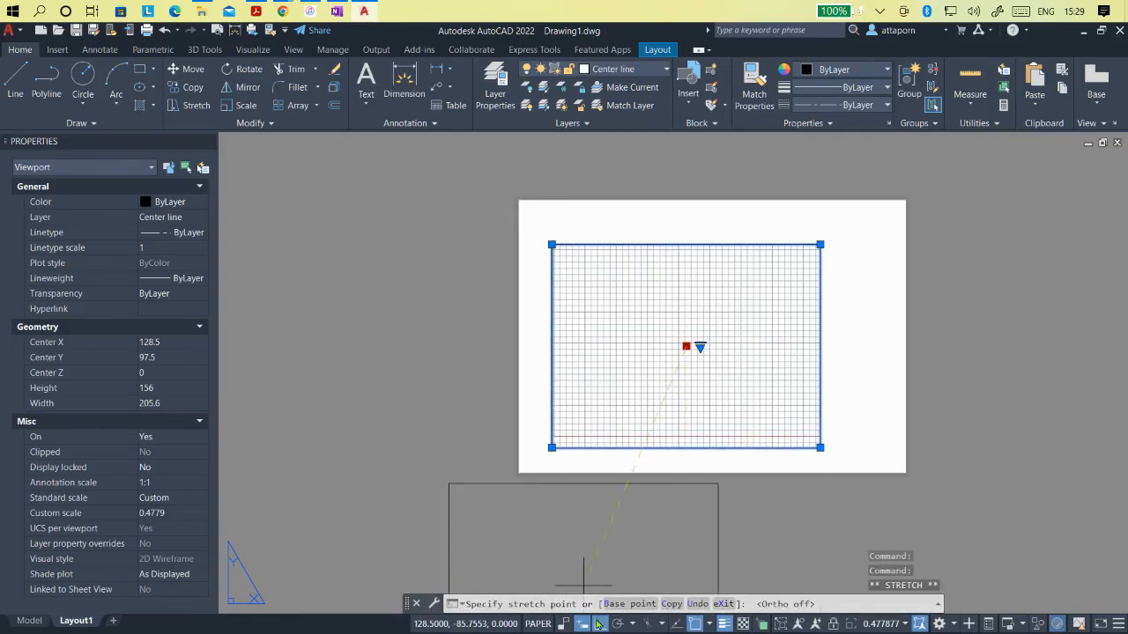
left_click(707, 328)
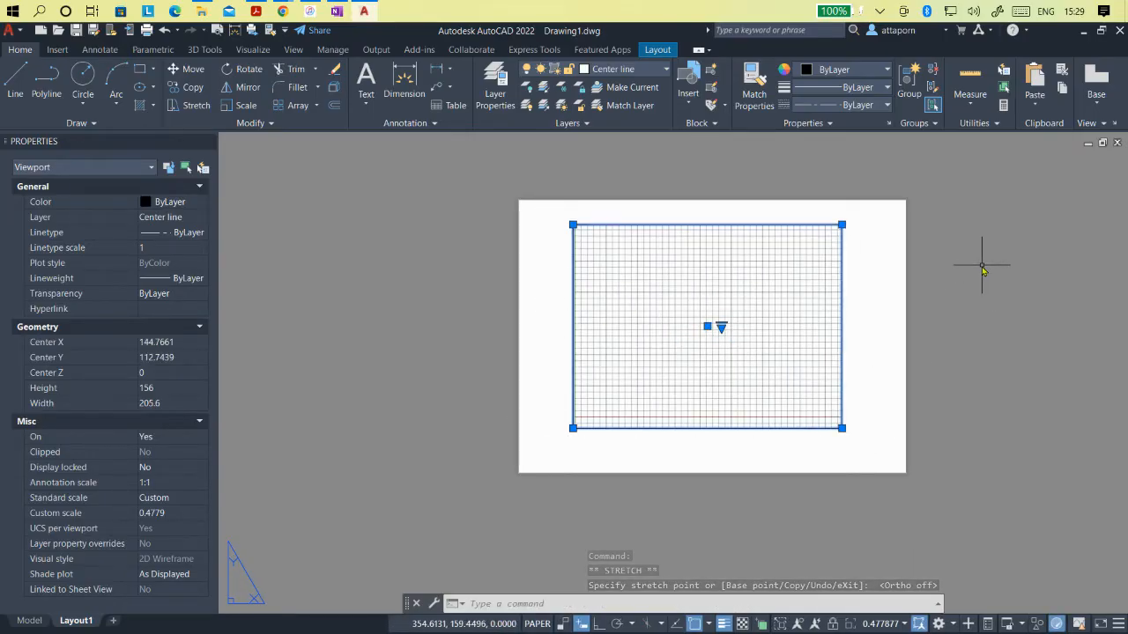
scroll(943, 271, "up", 2)
left_click(933, 298)
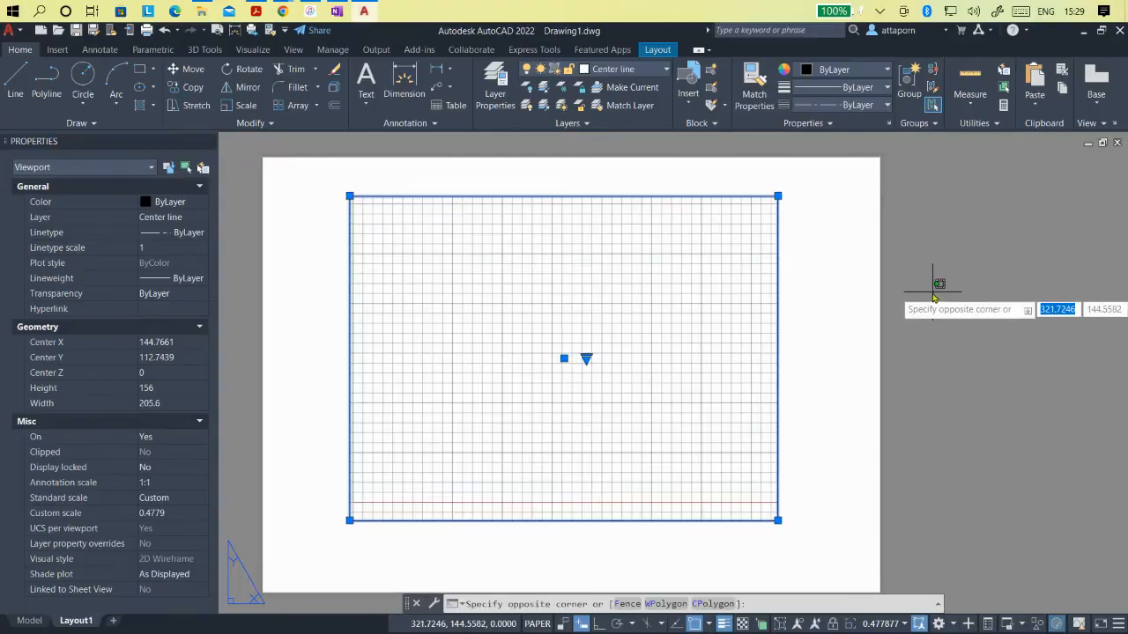
left_click(934, 299)
Step: Examine the border and title block of Drawing Paper.pdf in Acrobat, then return to the AutoCAD drawing
scroll(932, 292, "down", 2)
scroll(935, 298, "up", 2)
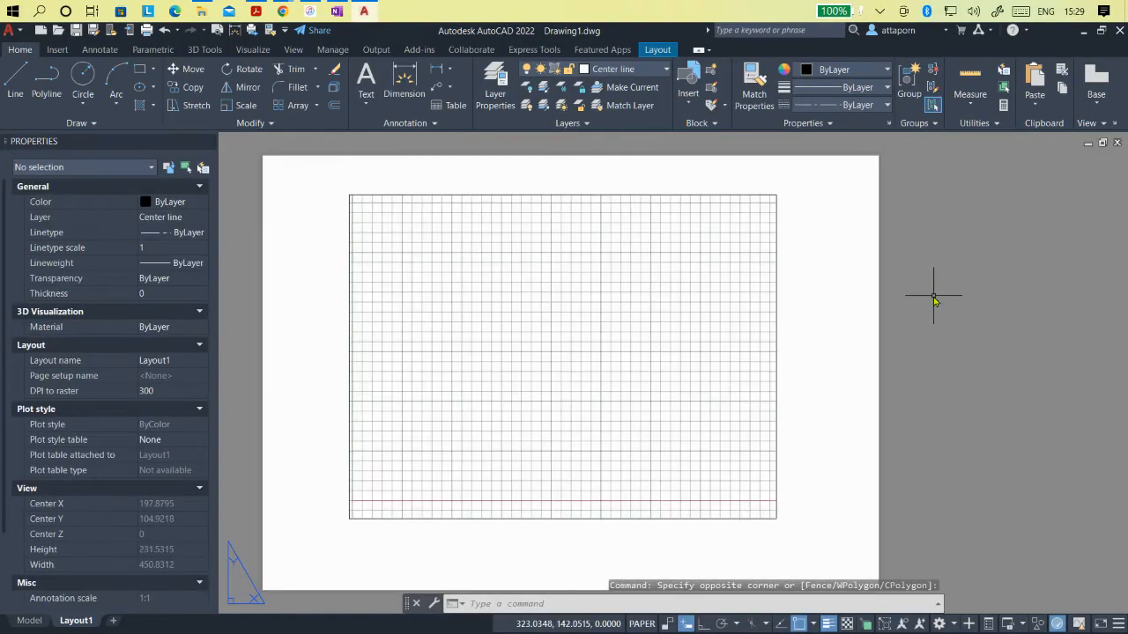
scroll(934, 300, "down", 2)
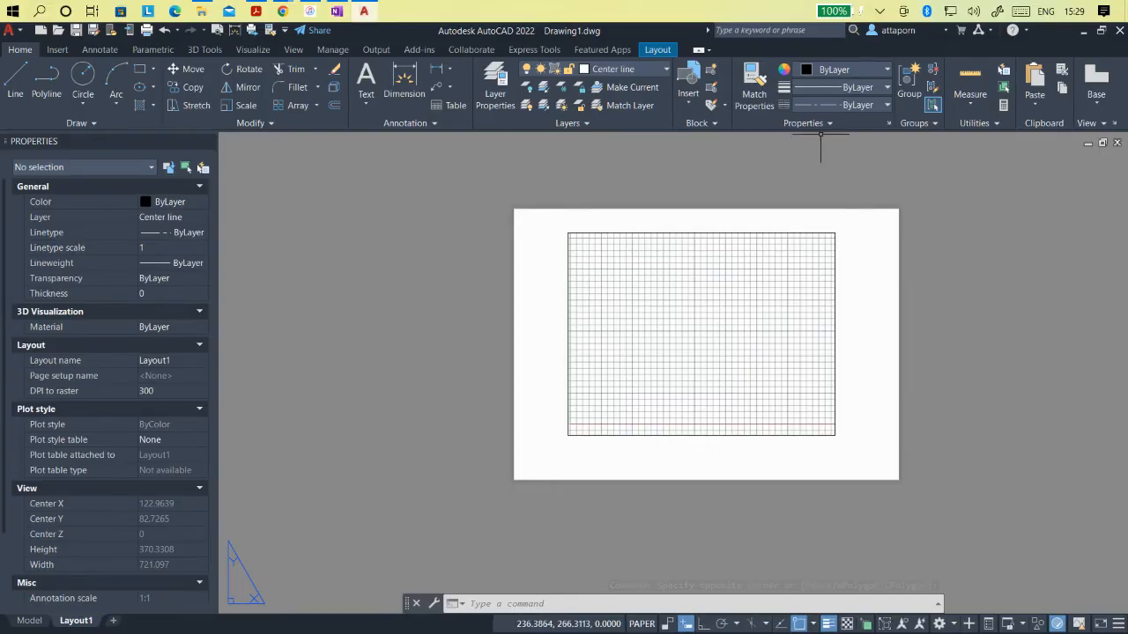
left_click(256, 11)
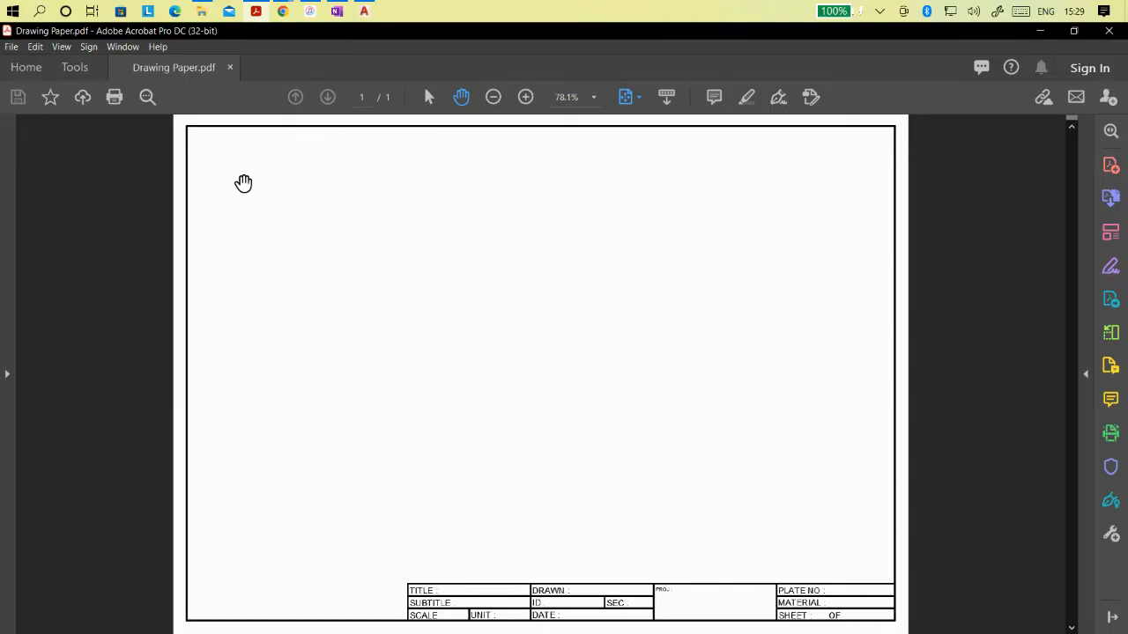
left_click(364, 11)
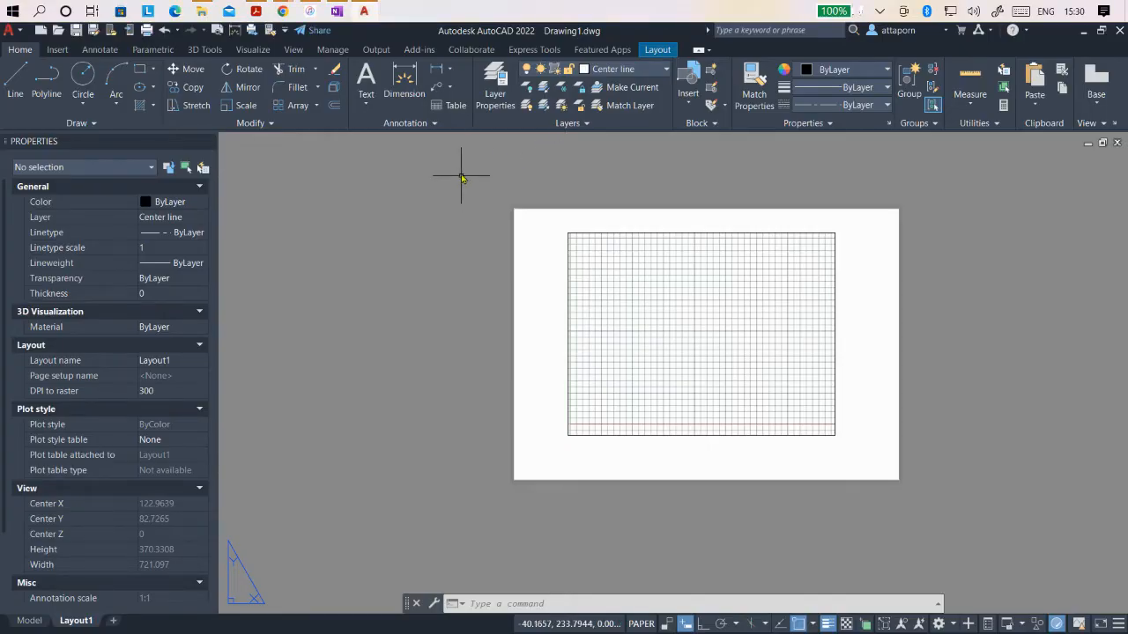
Step: Turn on the Projection line layer and make it the current layer
left_click(643, 70)
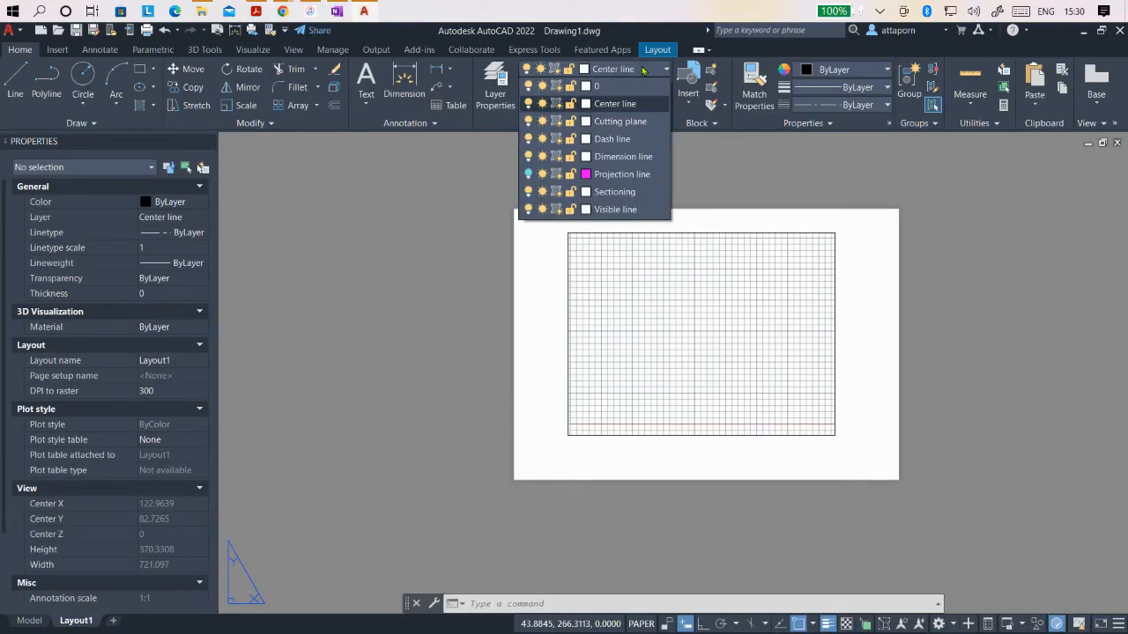
left_click(529, 173)
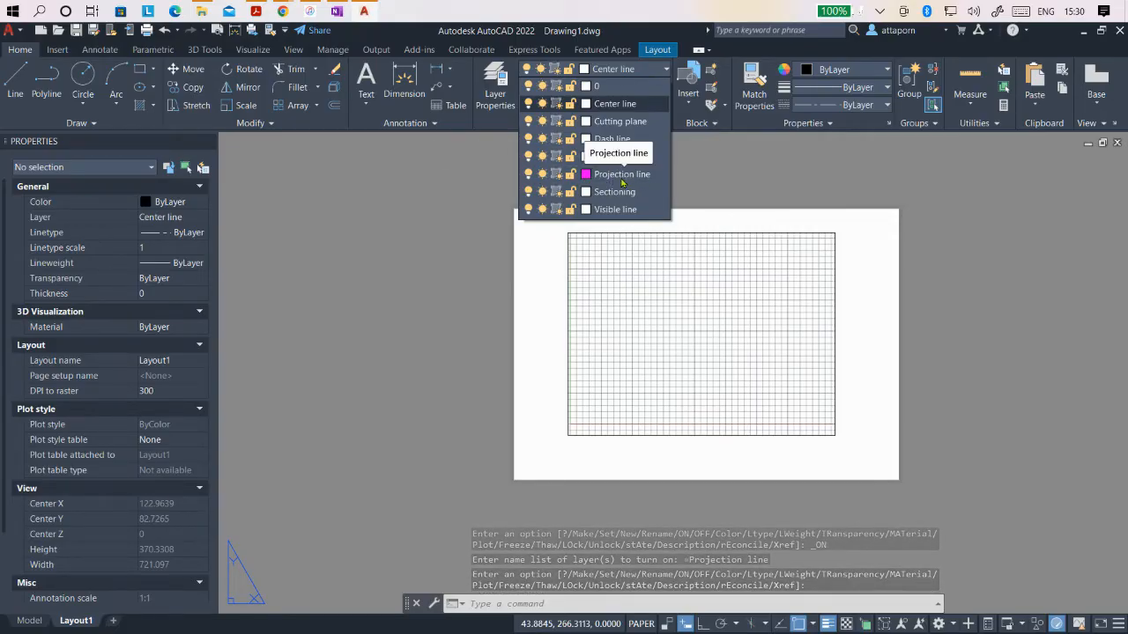
left_click(610, 176)
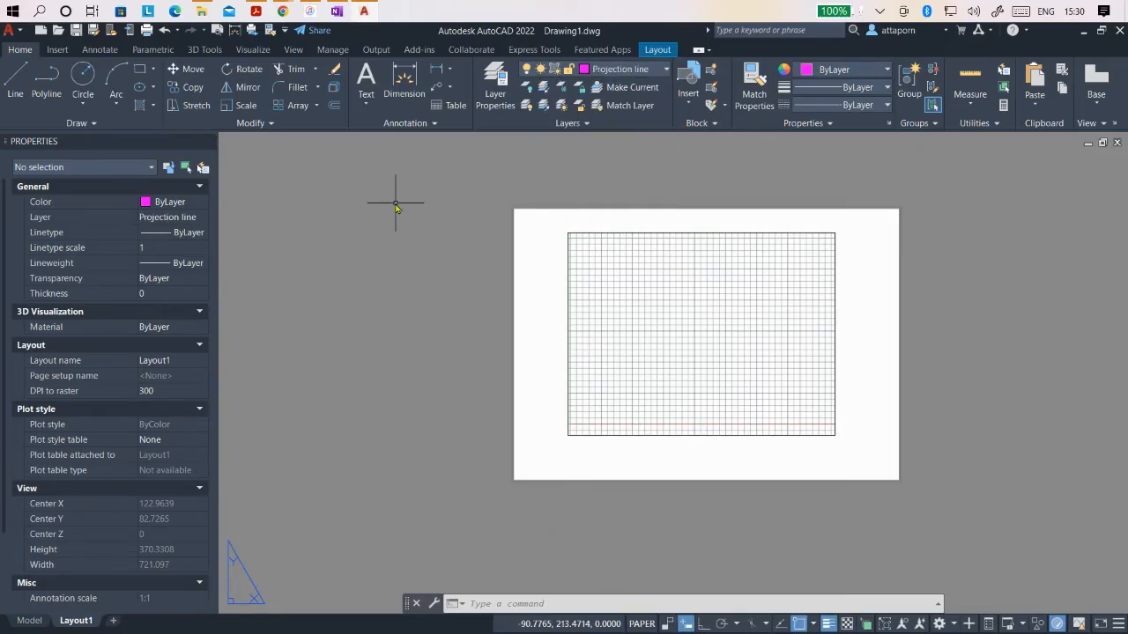
Step: With object snap off and ortho on, draw horizontal and vertical construction lines (XLINE) through the paper sheet's upper-left corner
type("XL")
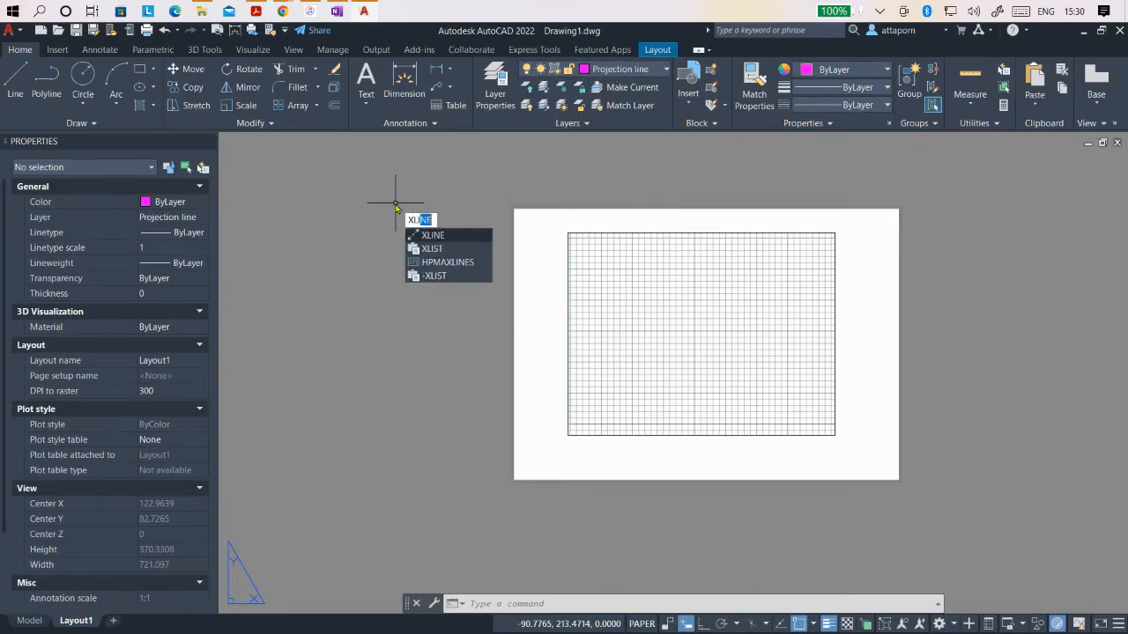
type("INE")
key("Return")
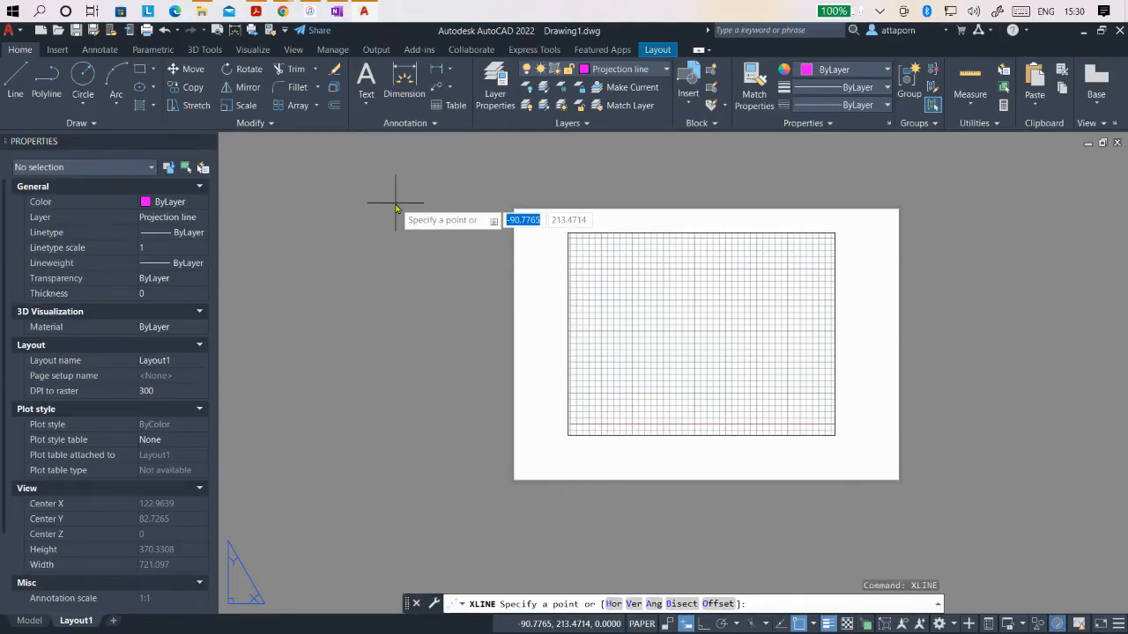
left_click(798, 623)
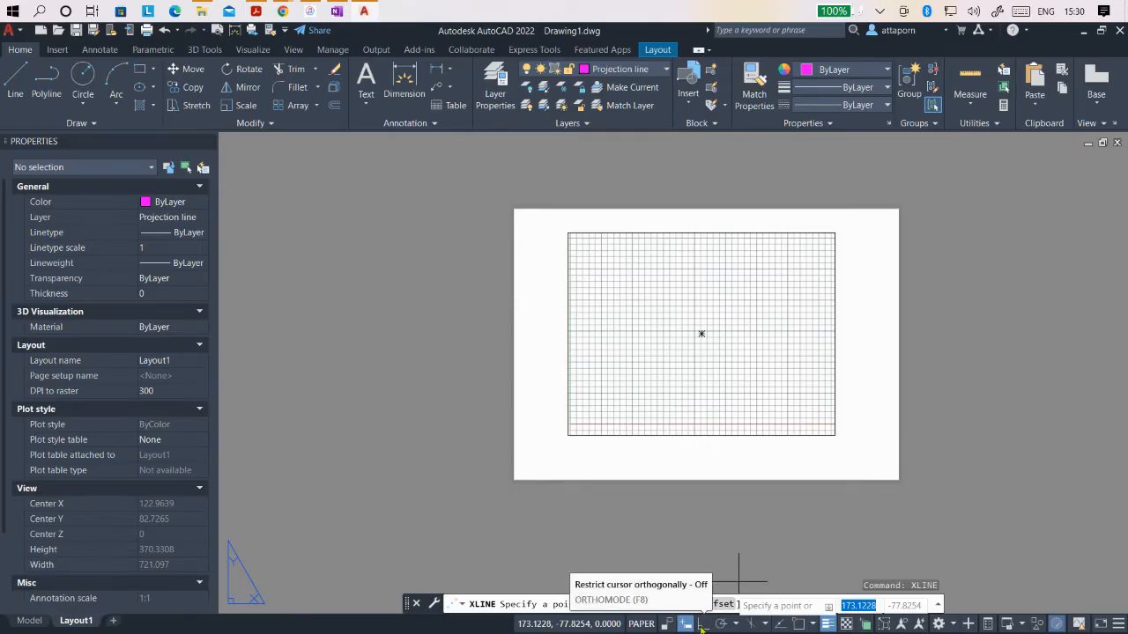
left_click(702, 624)
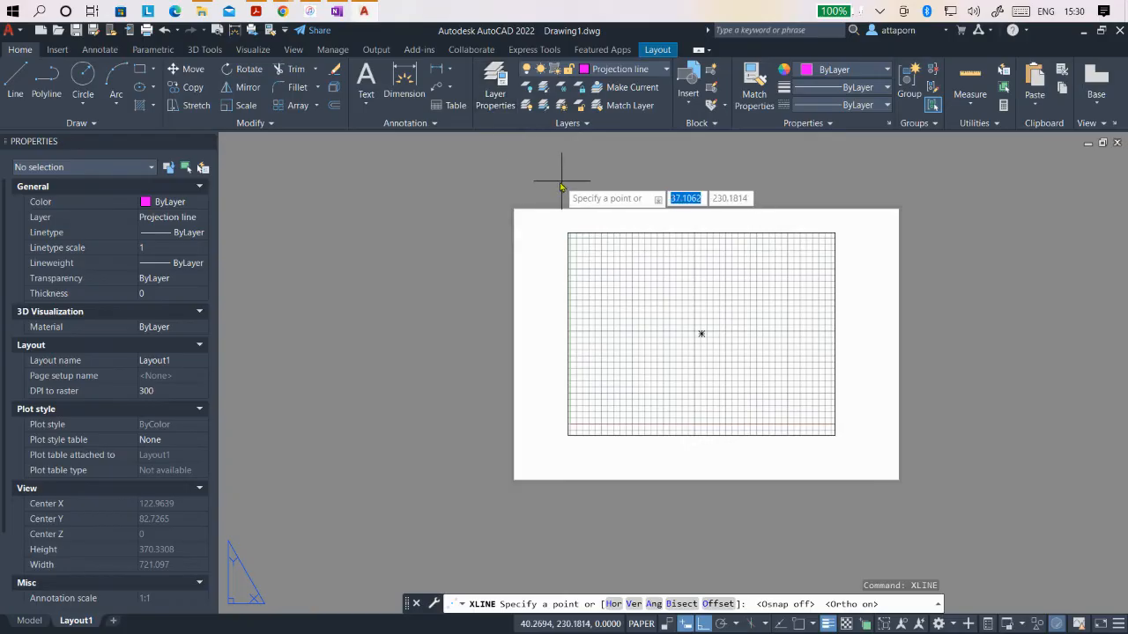
scroll(475, 234, "up", 5)
scroll(480, 240, "up", 6)
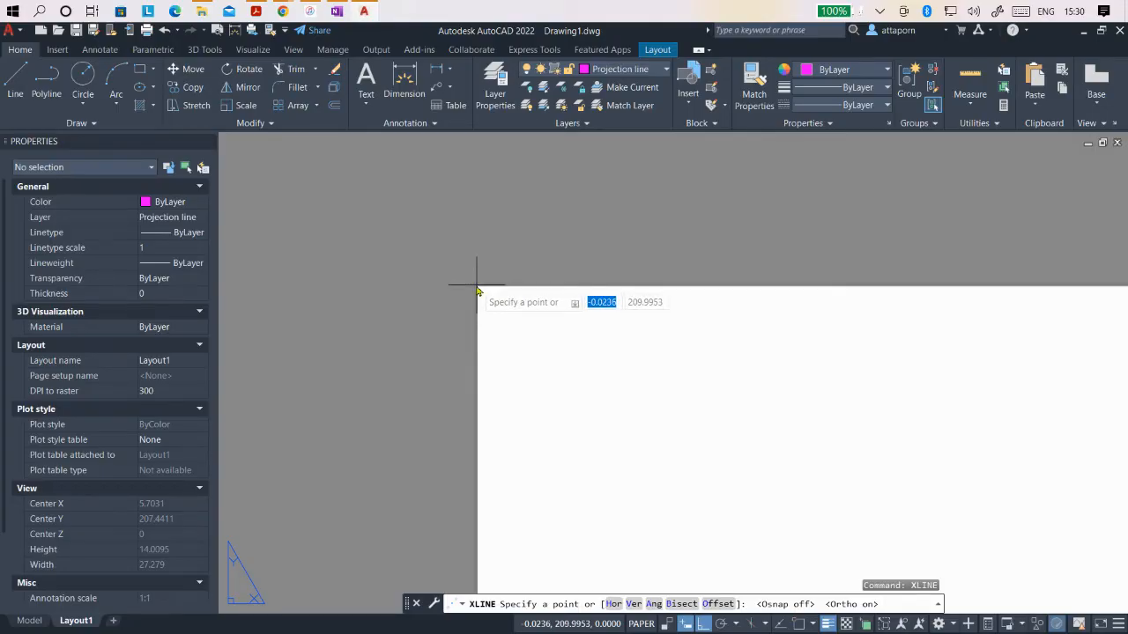
left_click(478, 288)
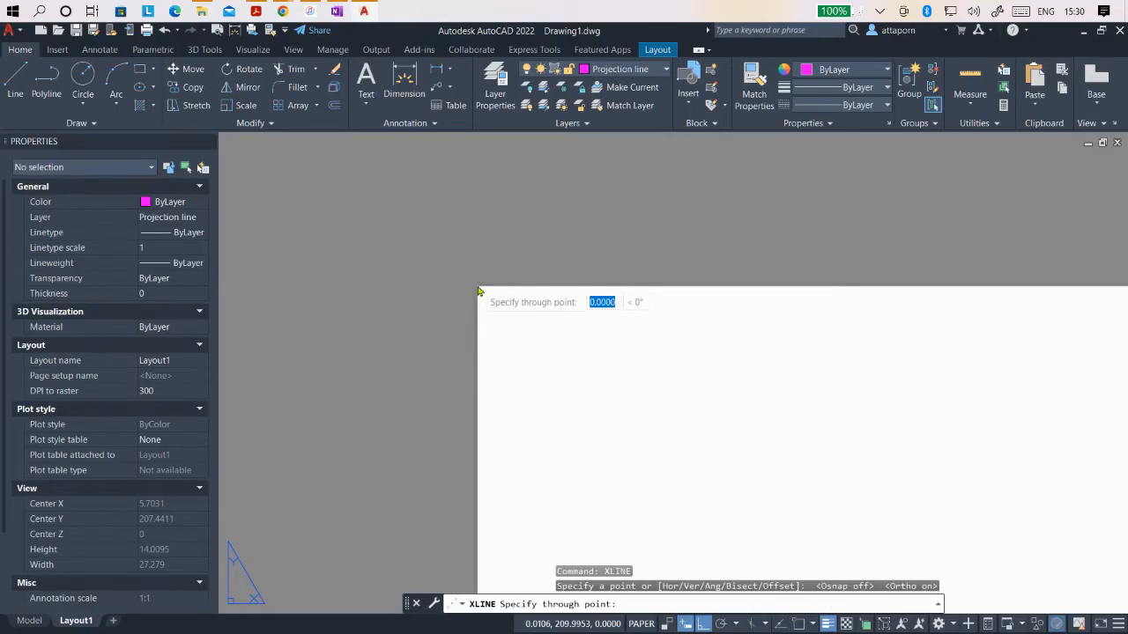
left_click(515, 309)
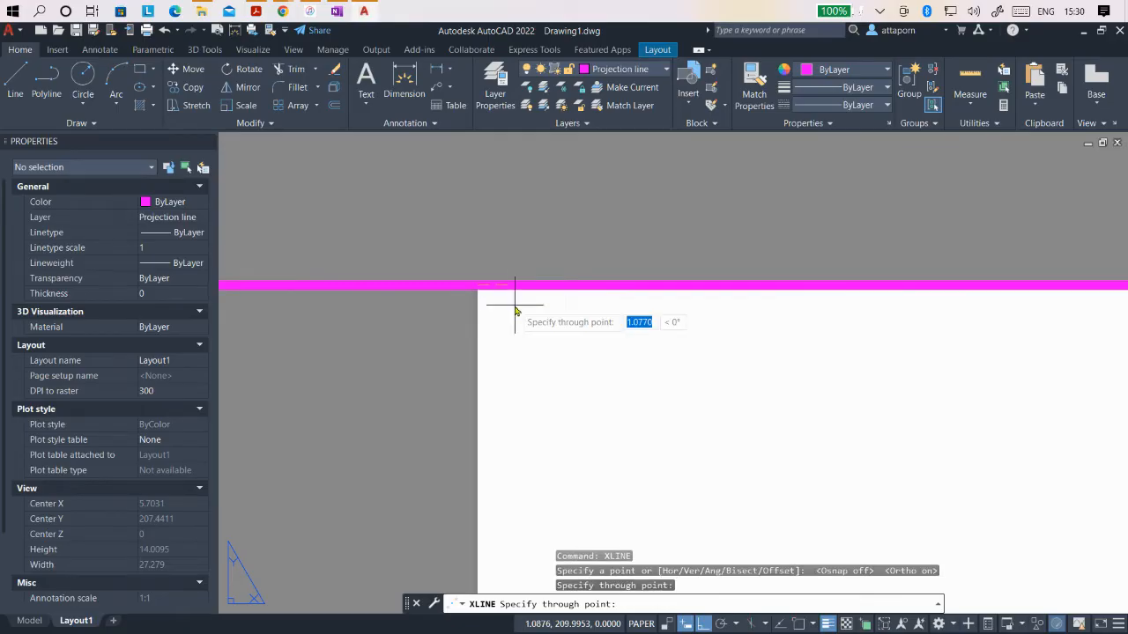
left_click(480, 246)
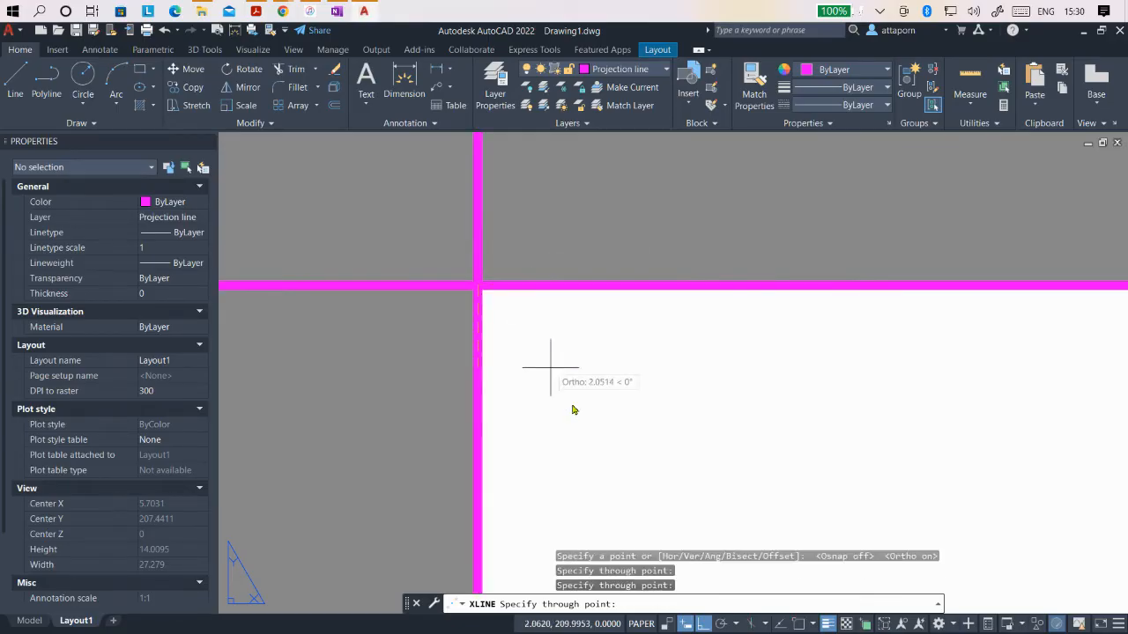
scroll(458, 304, "down", 5)
scroll(451, 283, "up", 10)
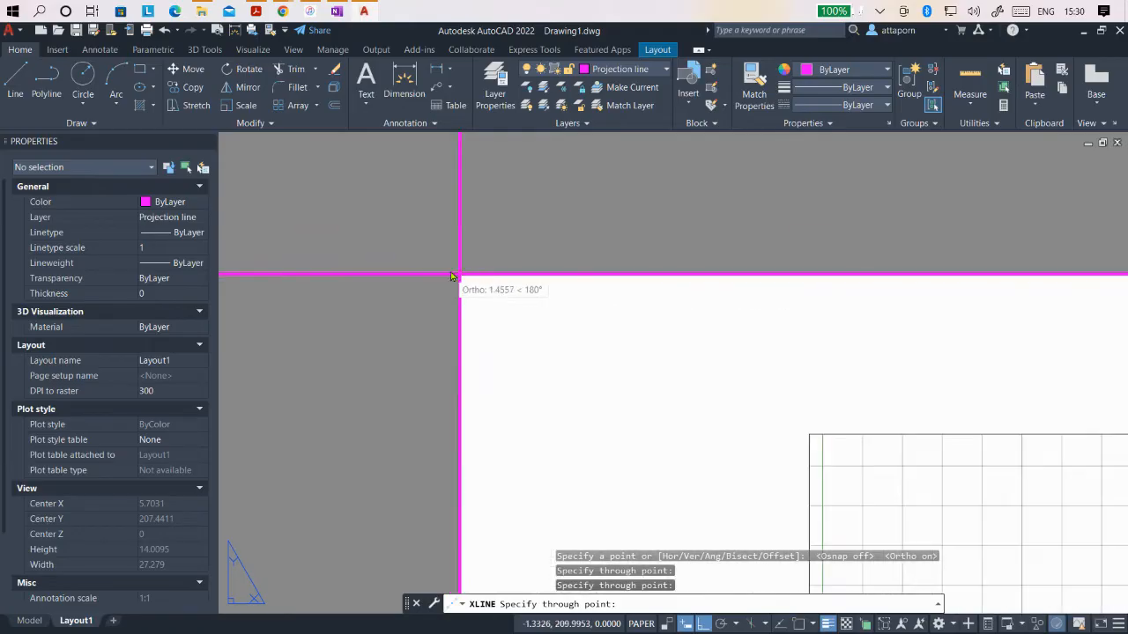
Step: Draw a vertical construction line (XLINE) through the paper sheet's upper-right corner
scroll(455, 249, "down", 6)
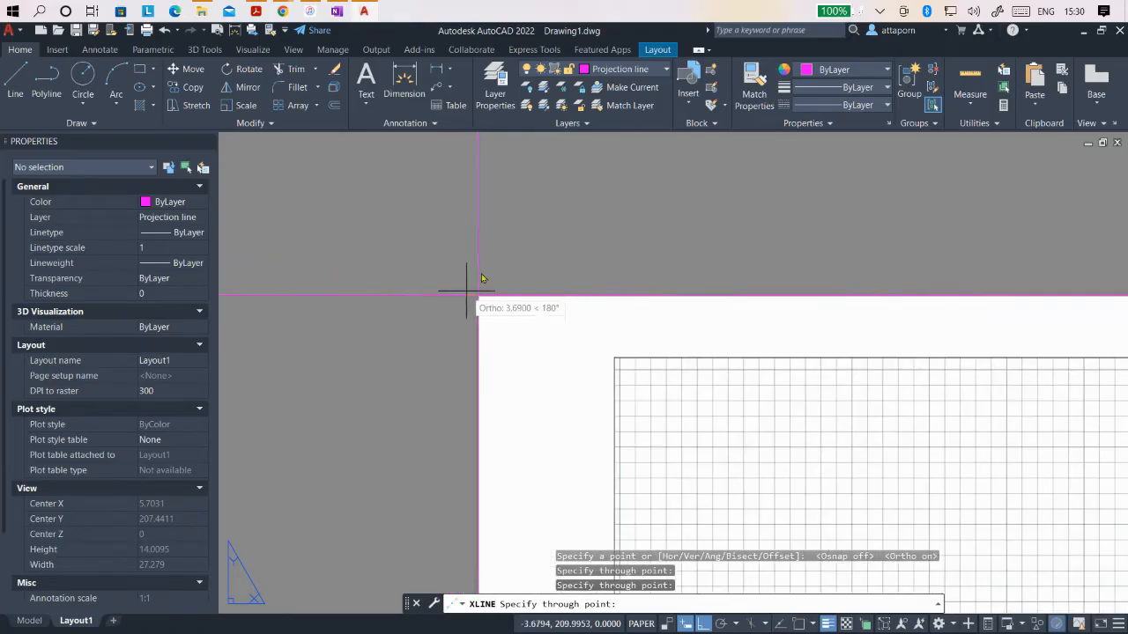
scroll(478, 295, "up", 5)
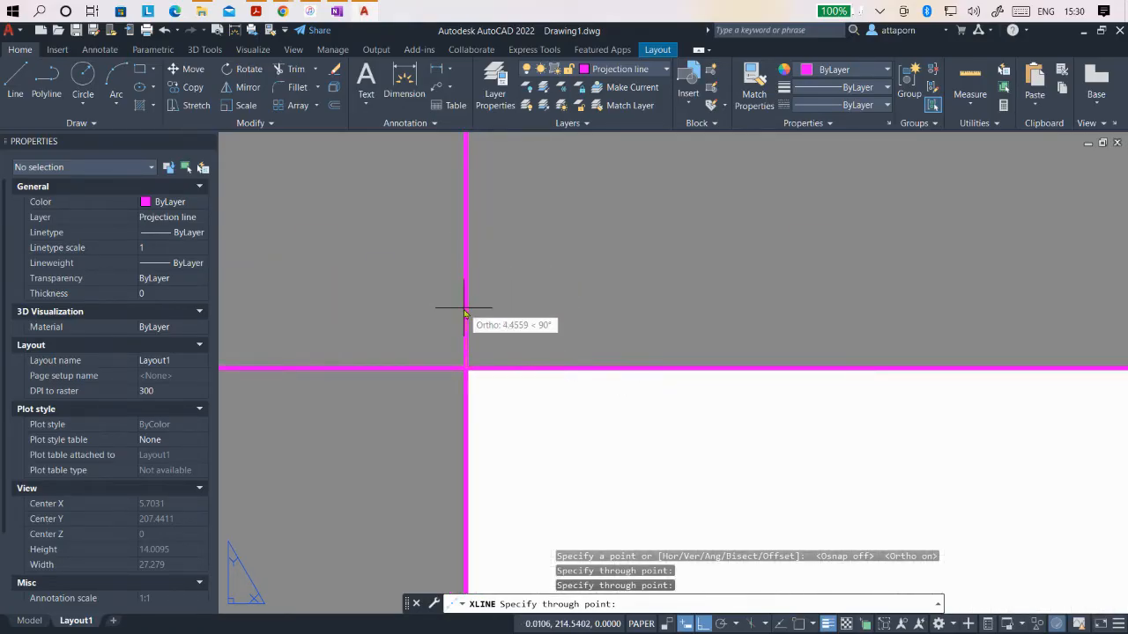
scroll(360, 335, "down", 5)
scroll(358, 331, "down", 2)
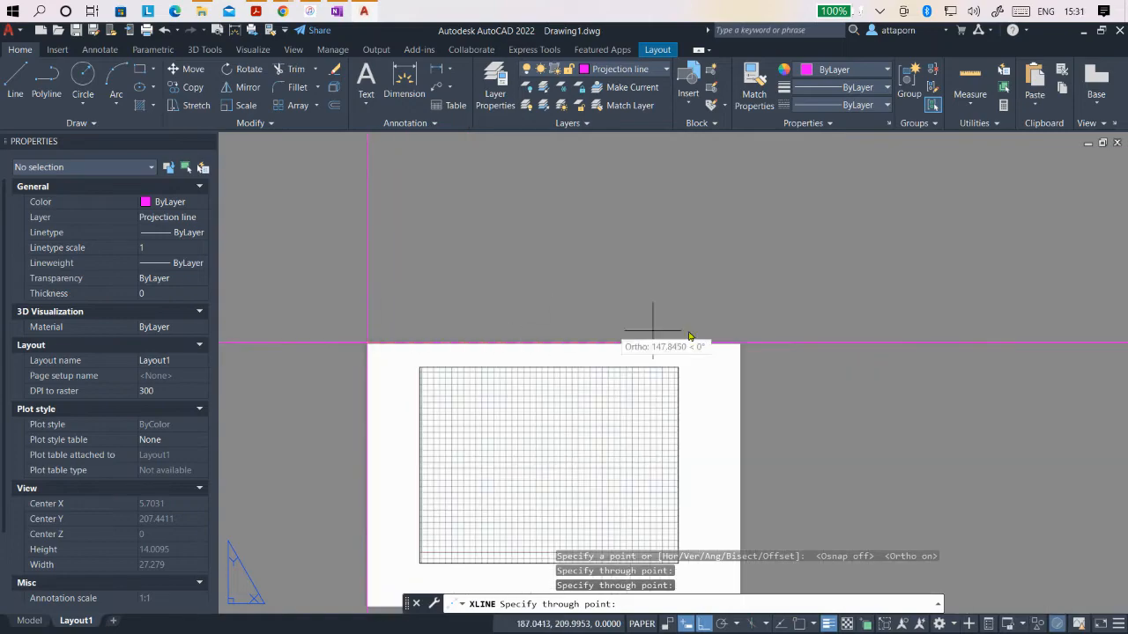
scroll(742, 336, "up", 6)
scroll(743, 384, "up", 4)
scroll(729, 356, "up", 1)
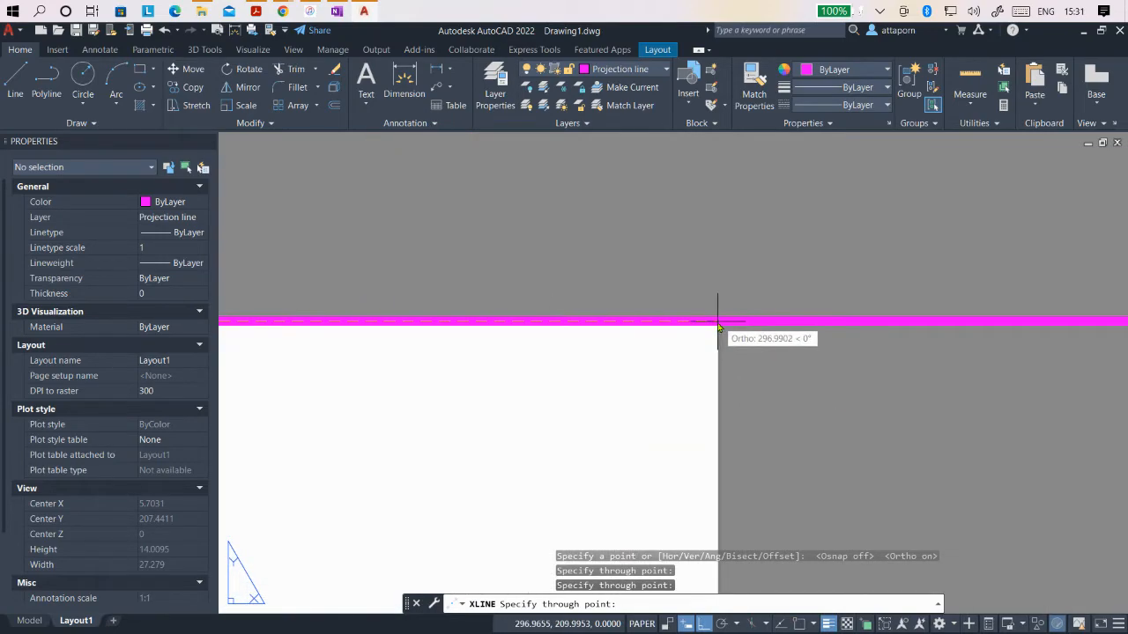
left_click(717, 324)
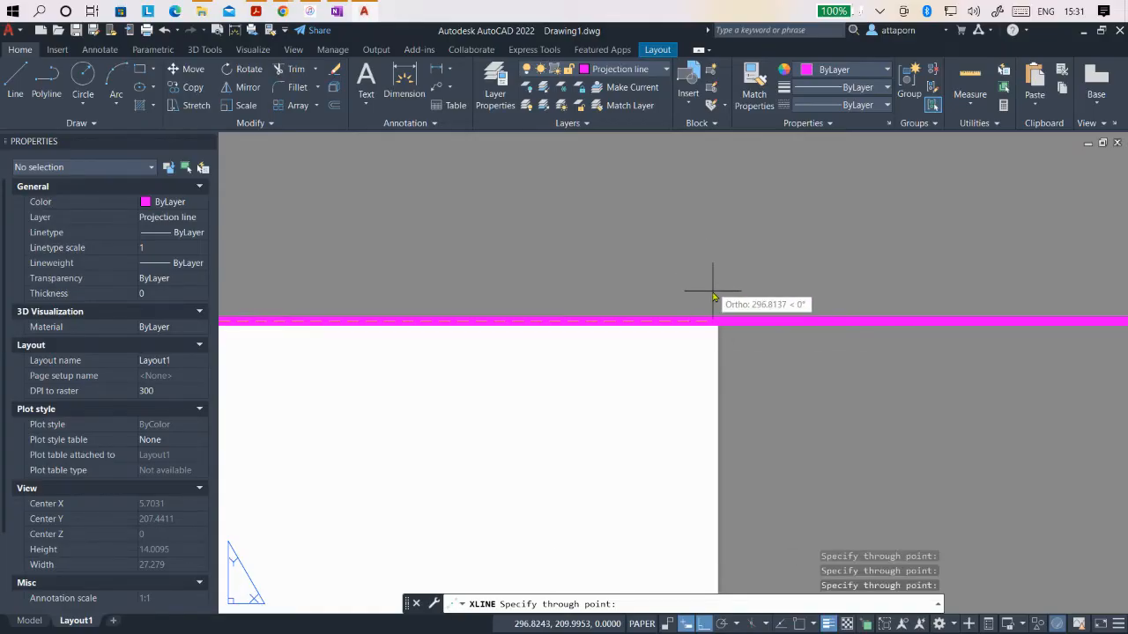
key("Escape")
key("Return")
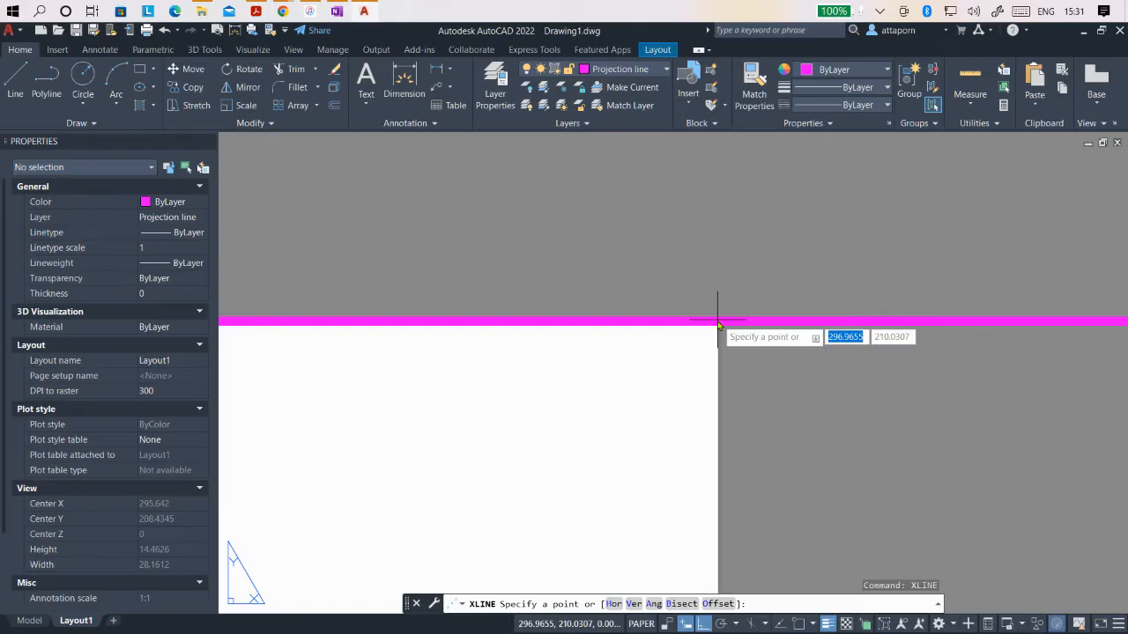
left_click(718, 323)
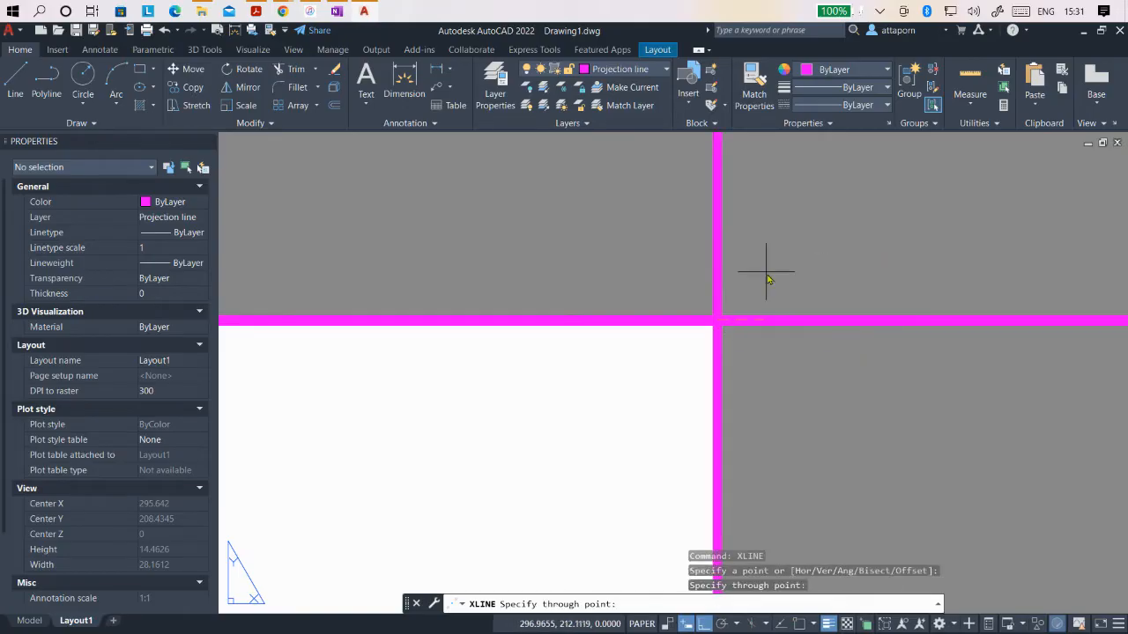
Step: Draw a horizontal construction line (XLINE) through the paper sheet's lower-right corner
scroll(745, 255, "down", 5)
scroll(709, 401, "up", 5)
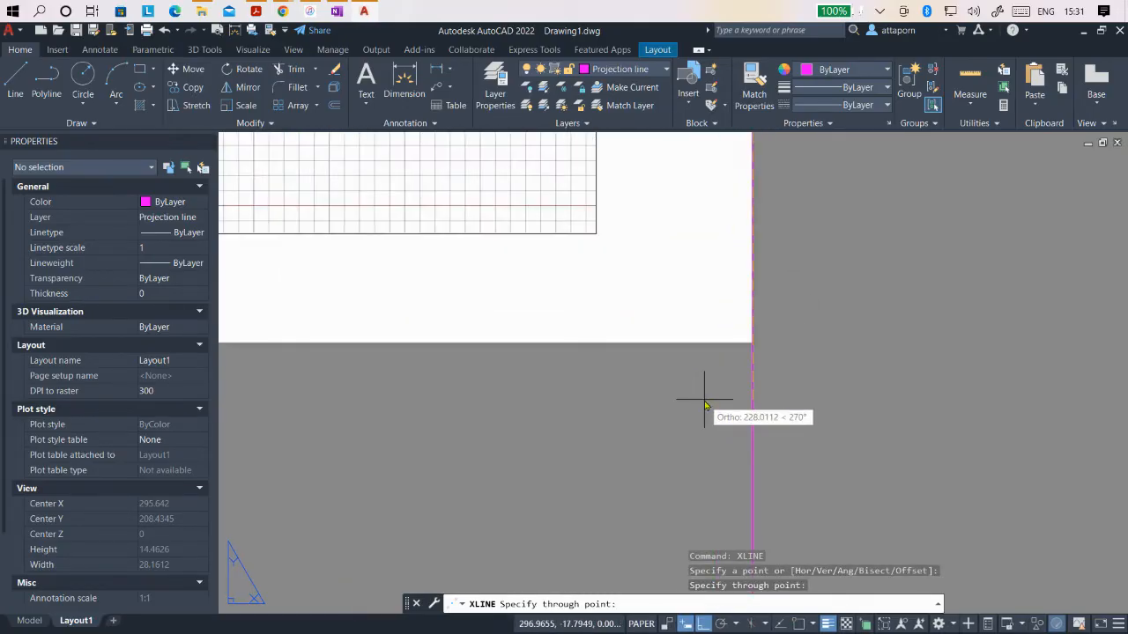
scroll(704, 401, "up", 1)
scroll(704, 401, "down", 1)
scroll(723, 267, "up", 1)
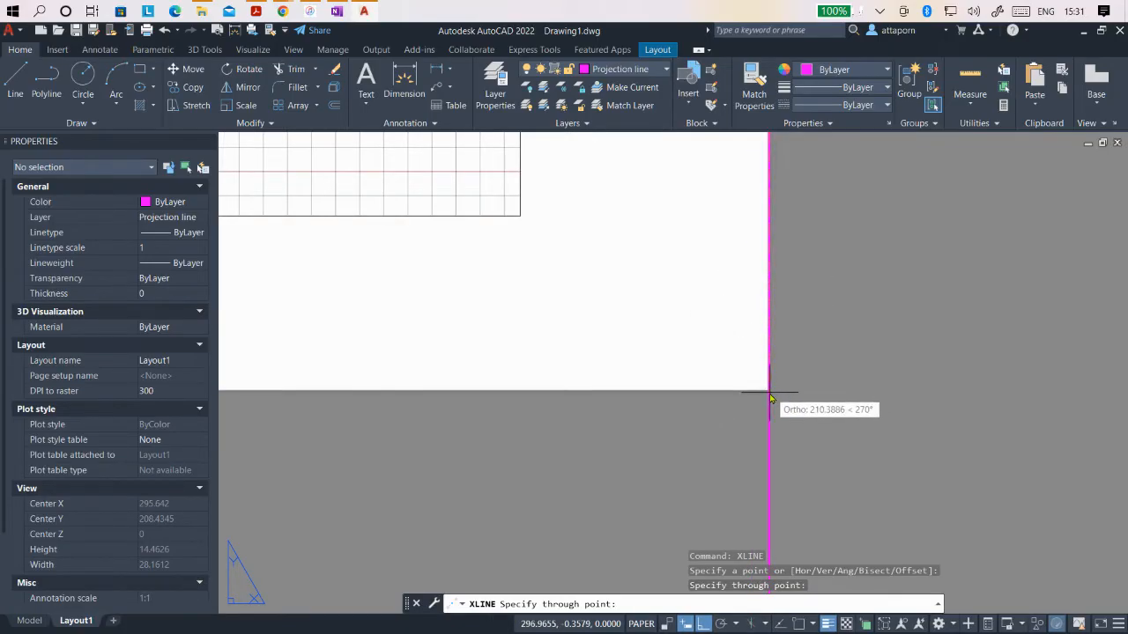
scroll(769, 391, "up", 5)
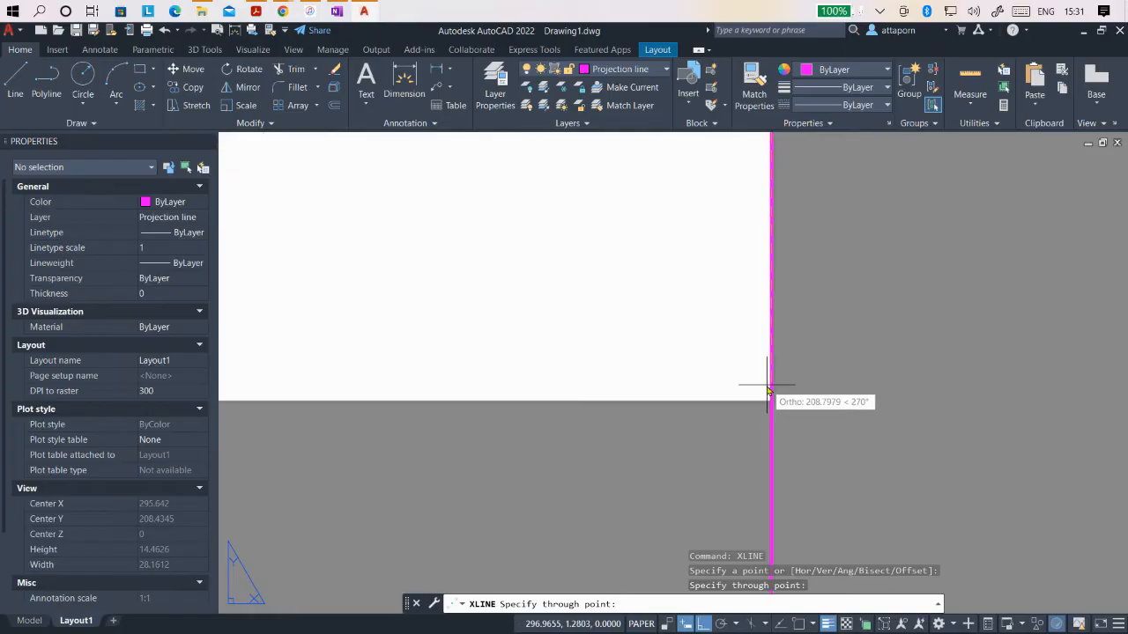
left_click(771, 406)
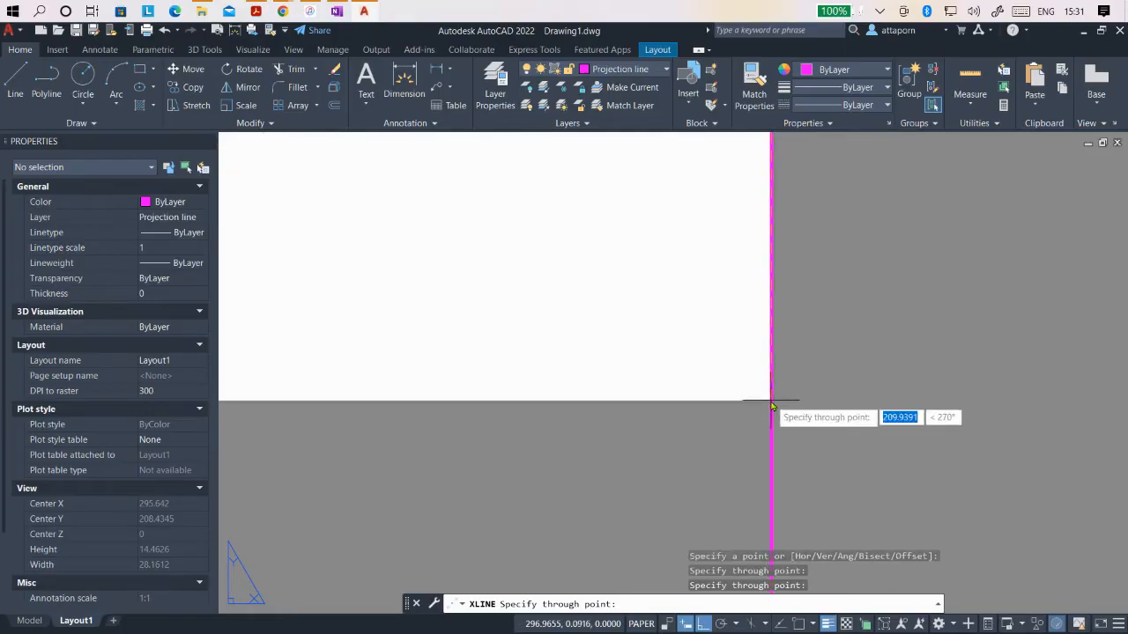
key("Escape")
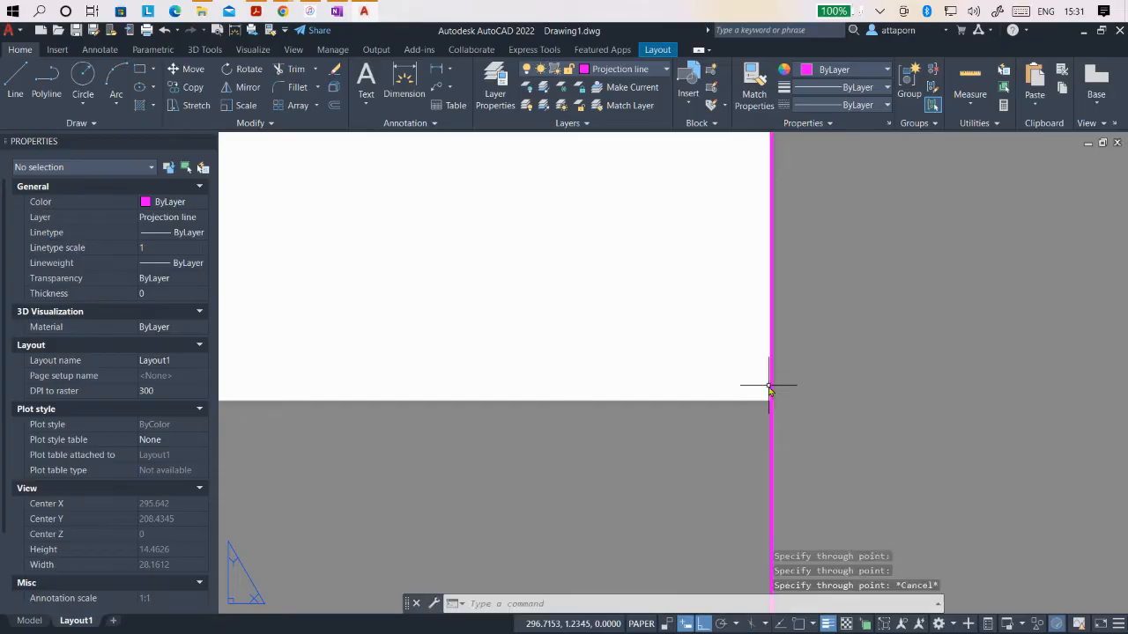
key("Return")
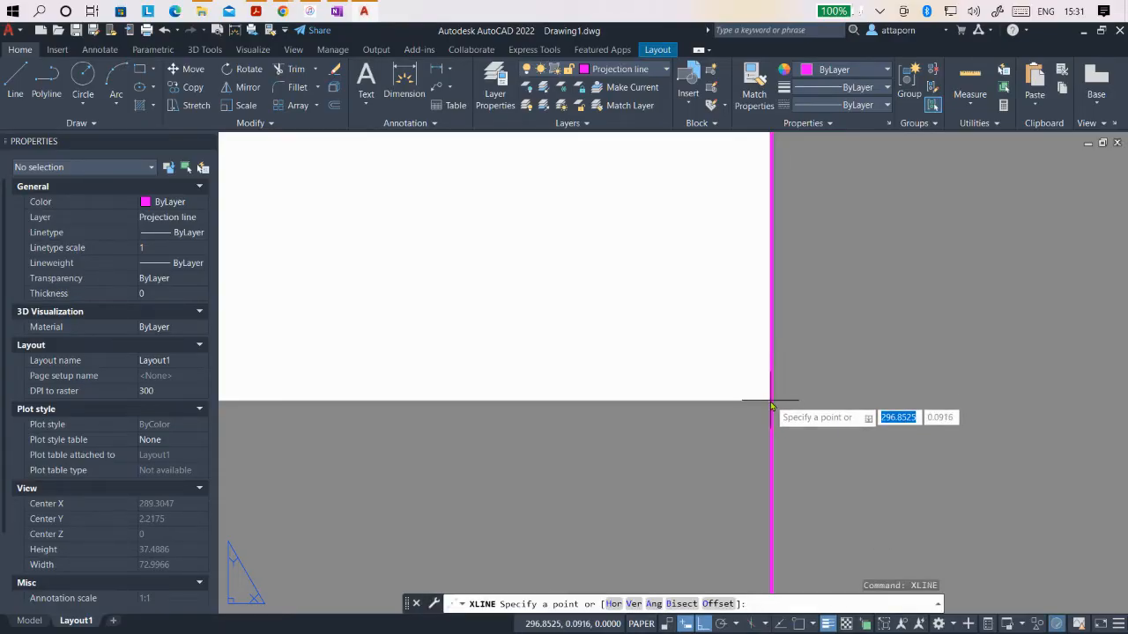
scroll(771, 405, "up", 4)
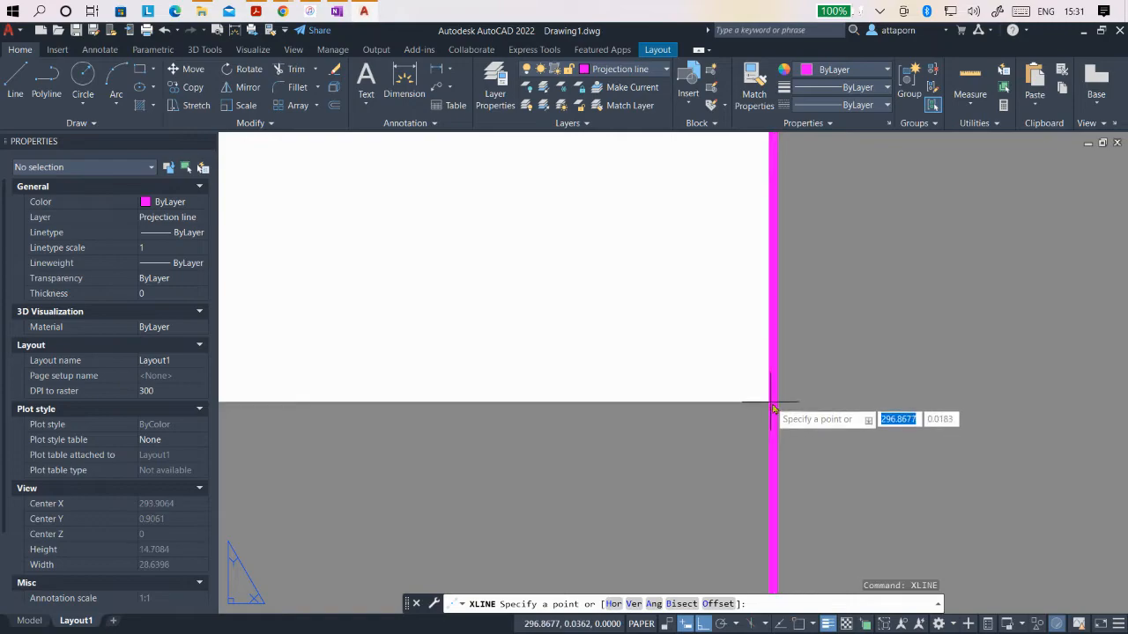
left_click(778, 405)
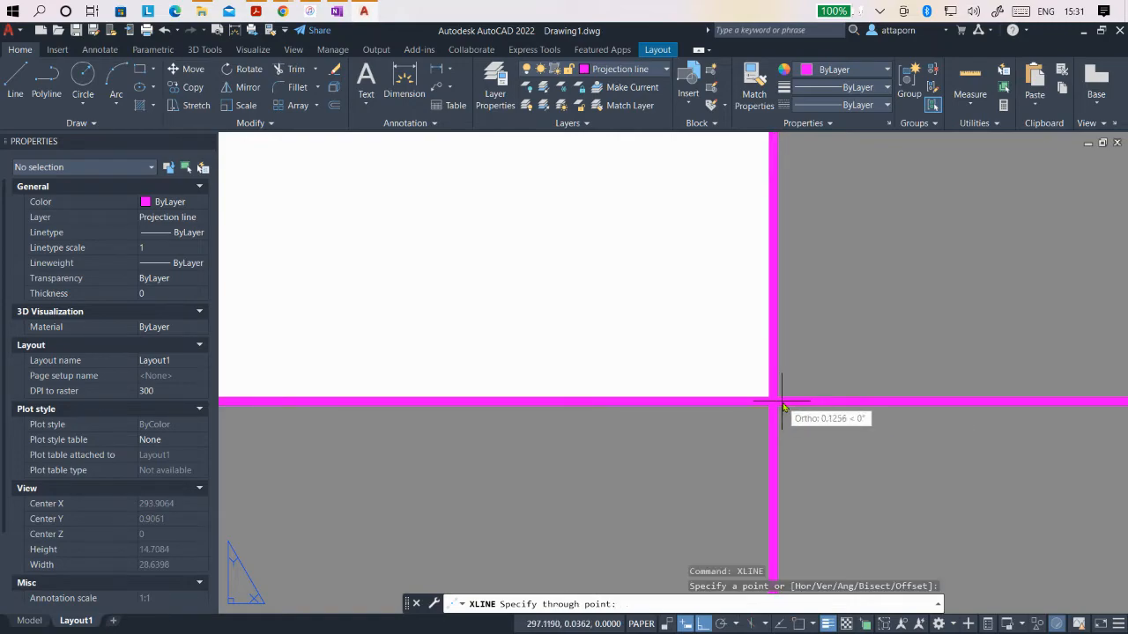
left_click(759, 402)
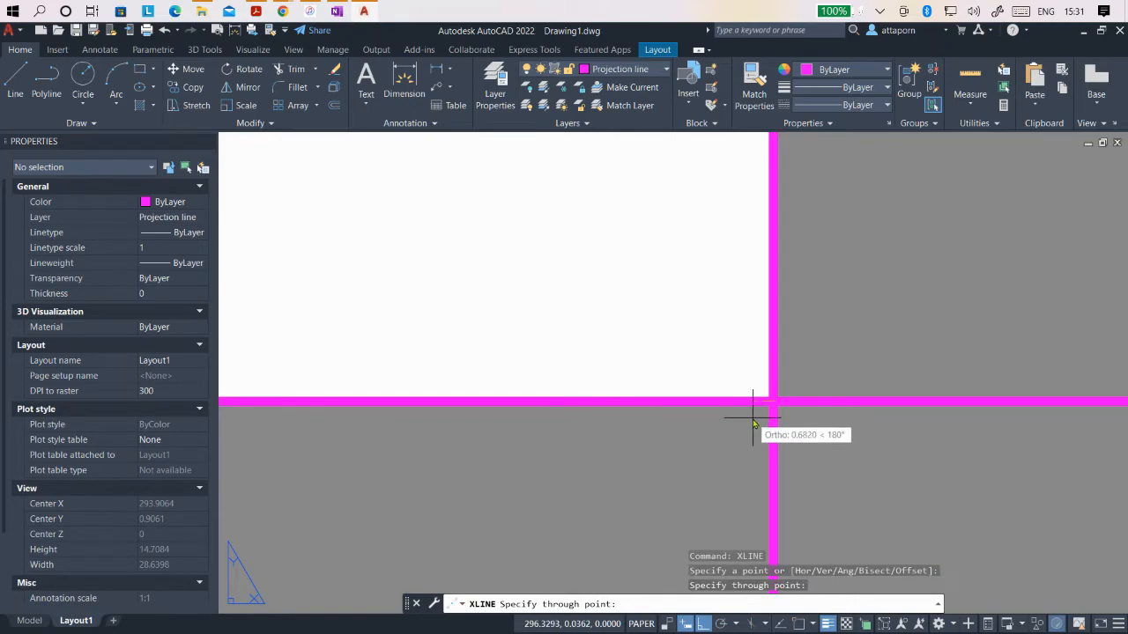
Step: Check the sheet's construction-line outline, compare it with the border in Drawing Paper.pdf in Acrobat, and return to the AutoCAD drawing
scroll(758, 414, "down", 5)
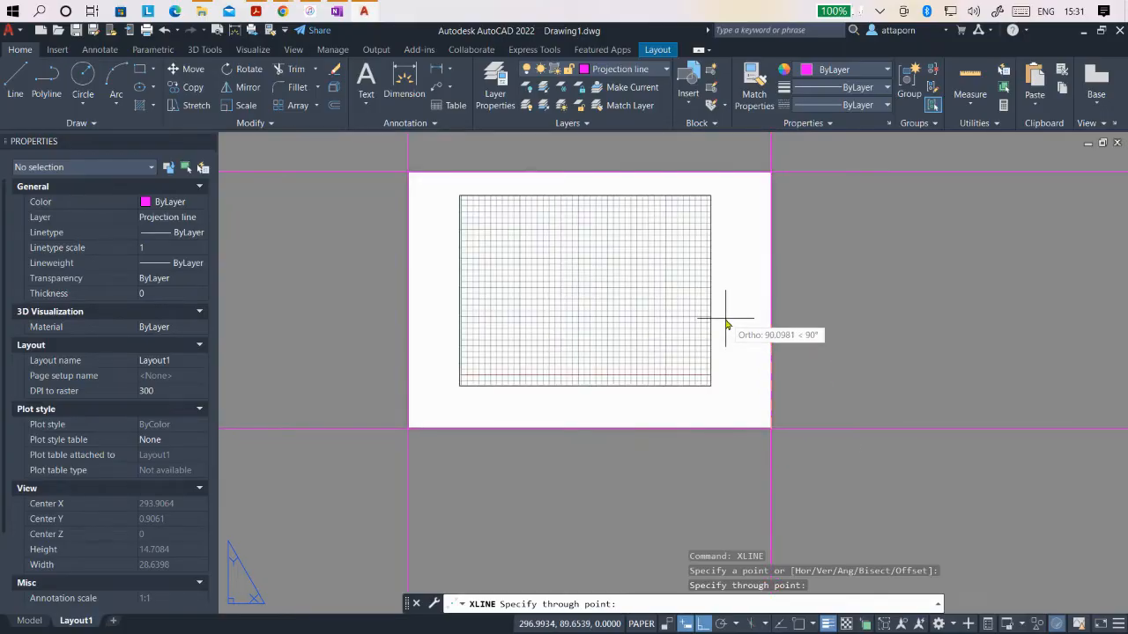
scroll(726, 322, "up", 3)
scroll(725, 316, "down", 3)
scroll(608, 157, "up", 2)
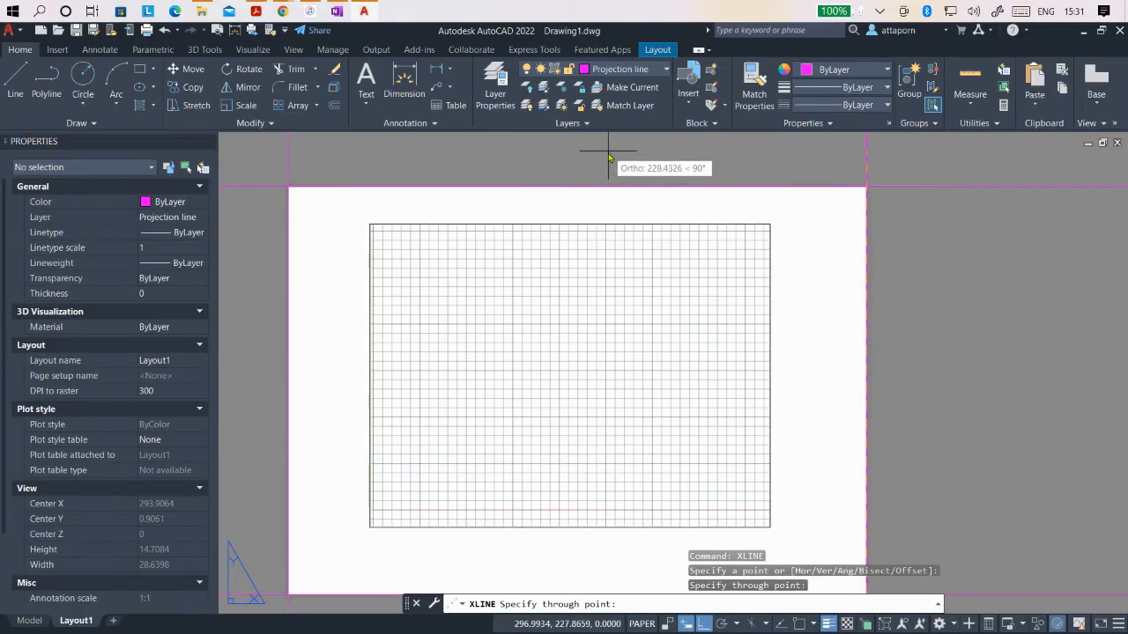
scroll(595, 176, "down", 2)
scroll(579, 212, "up", 2)
scroll(582, 231, "down", 2)
scroll(583, 236, "up", 2)
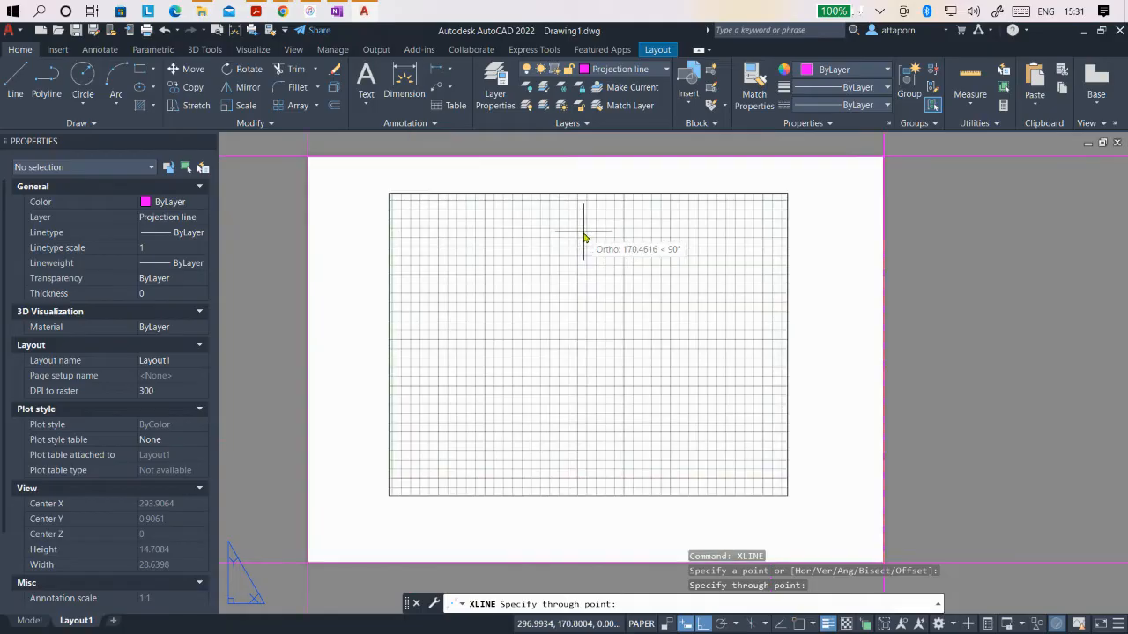
left_click(367, 12)
left_click(366, 12)
left_click(366, 12)
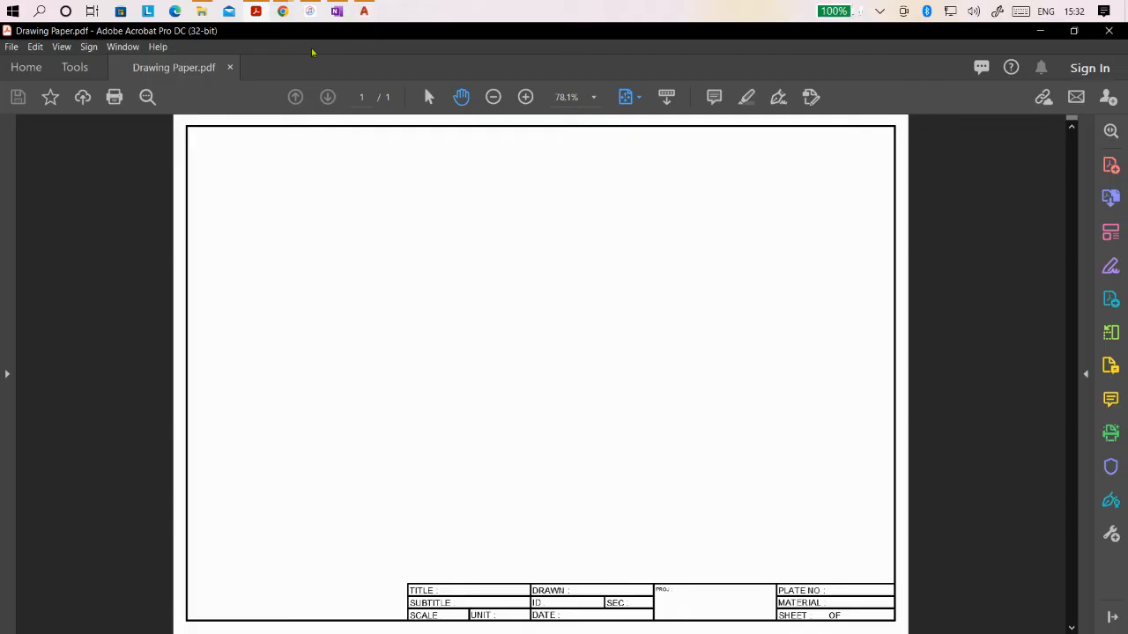
left_click(365, 11)
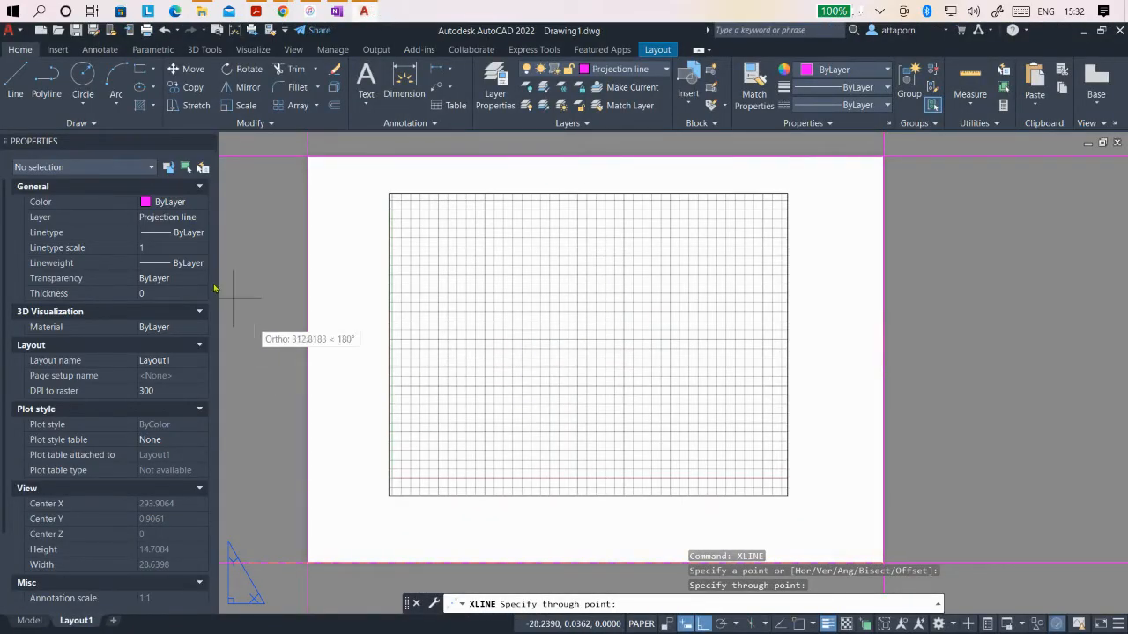
Step: Offset the construction lines on the sheet's left, upper and right edges inward by 3
left_click(334, 105)
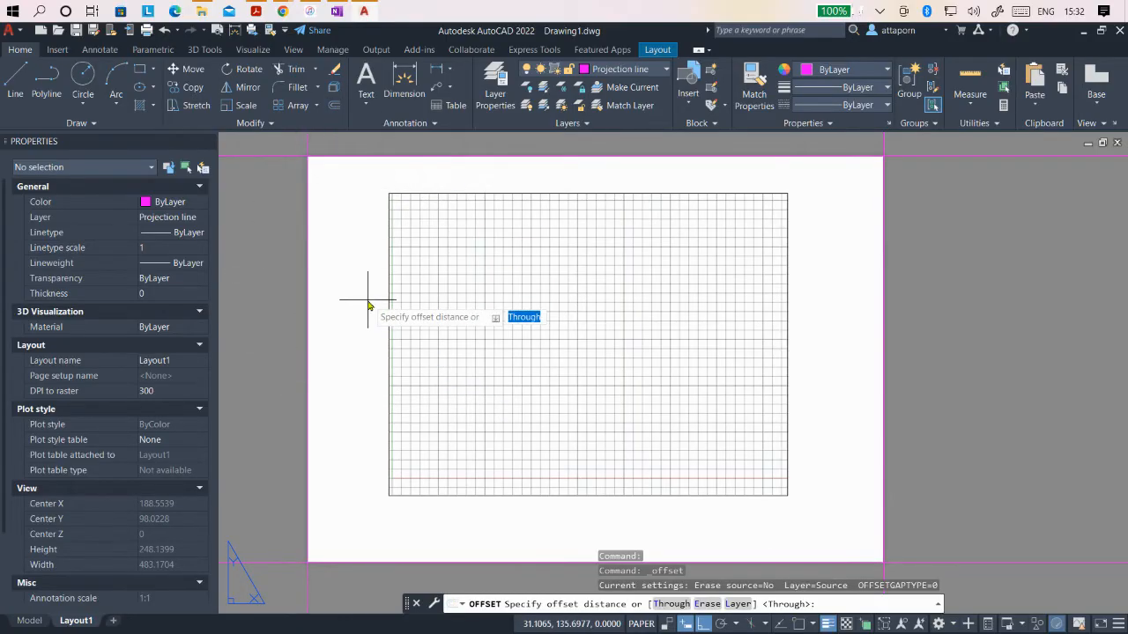
type("3")
key("Return")
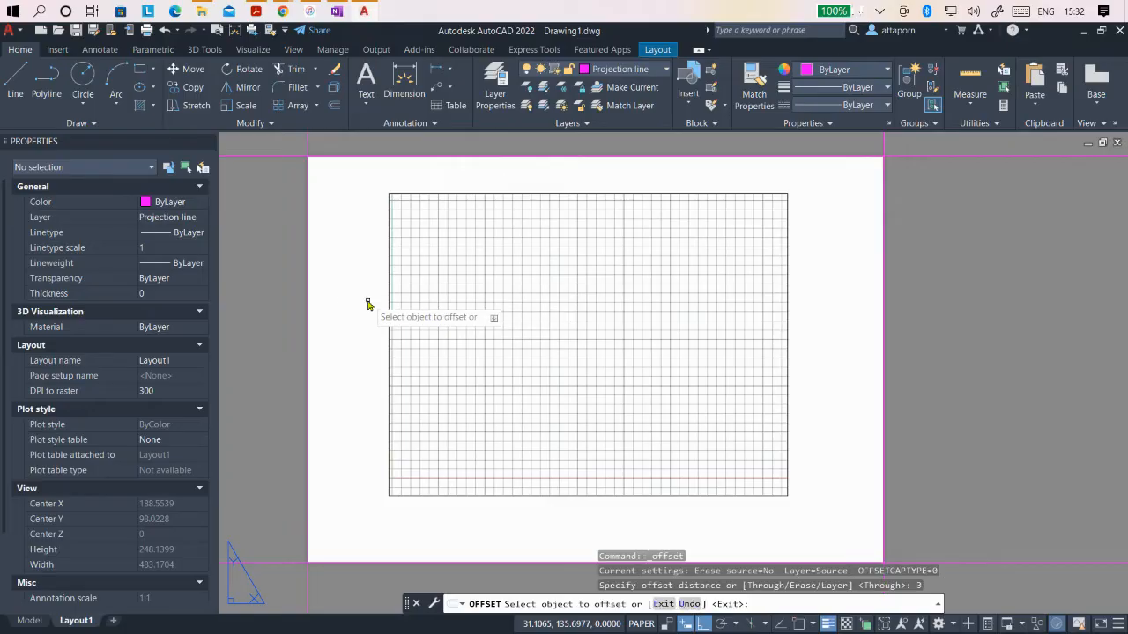
left_click(310, 262)
left_click(320, 262)
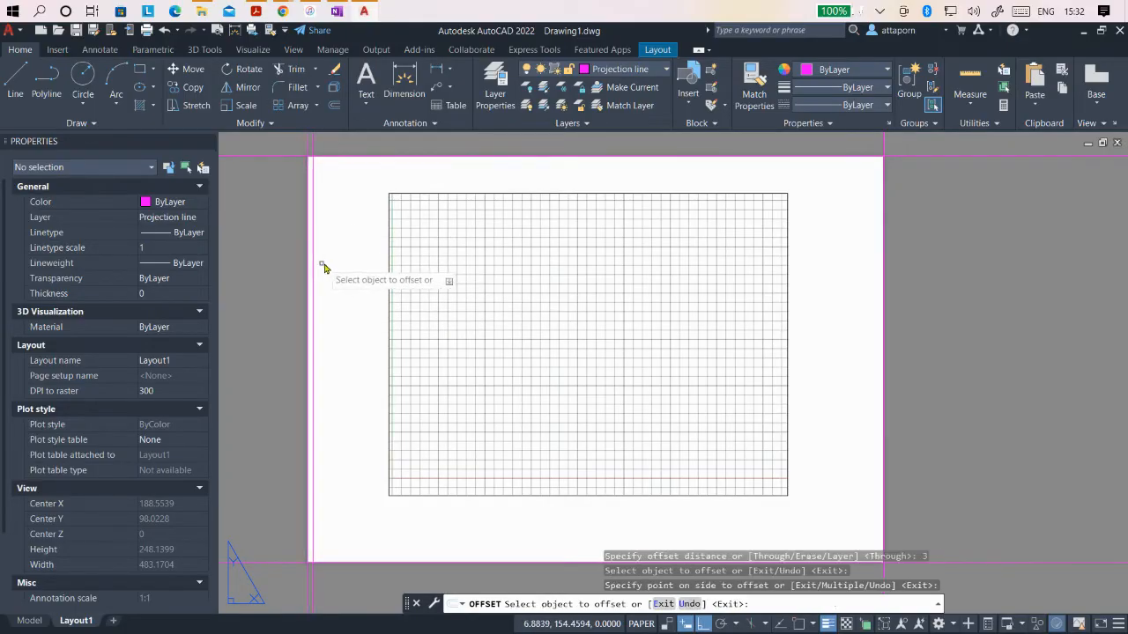
left_click(352, 157)
left_click(342, 171)
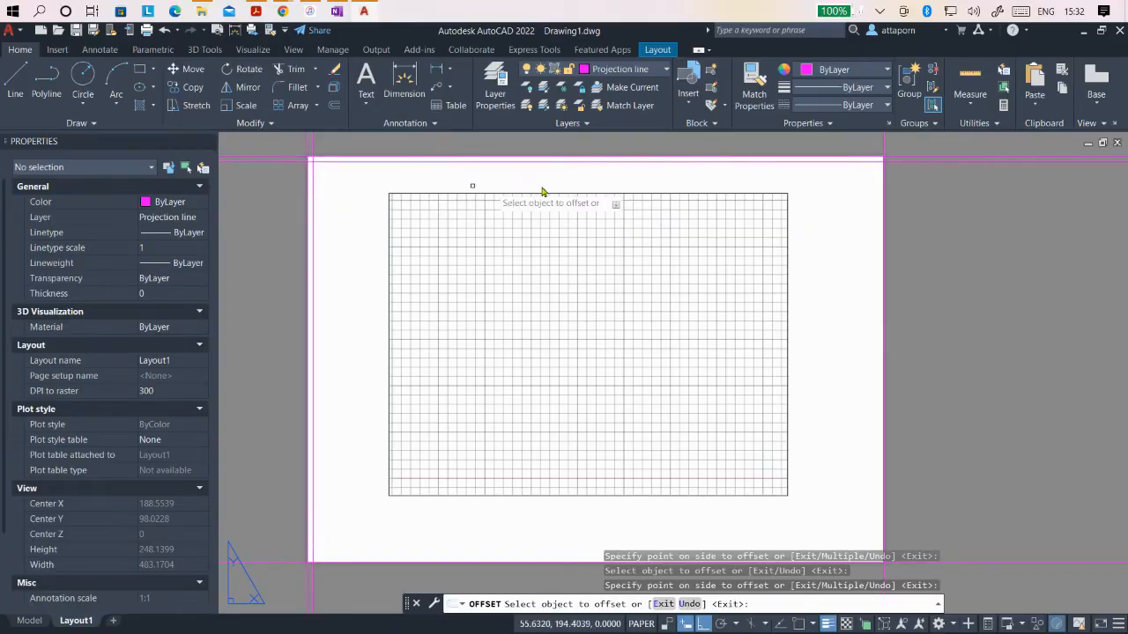
left_click(880, 237)
left_click(871, 236)
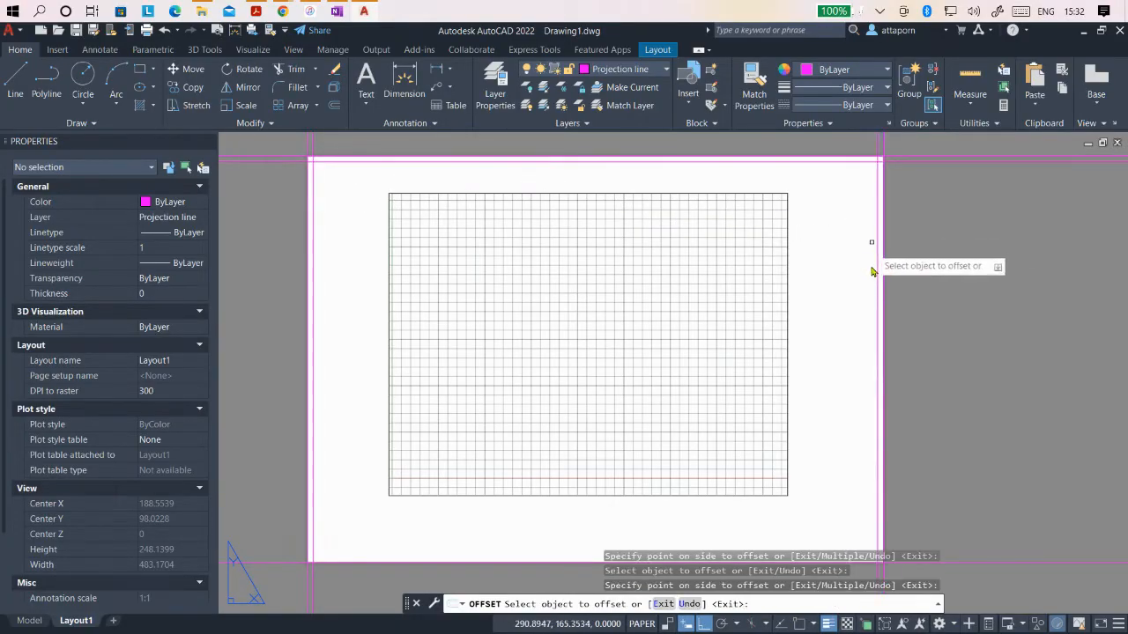
Step: Offset the construction line on the sheet's lower edge inward by 3 and end the Offset command
left_click(406, 563)
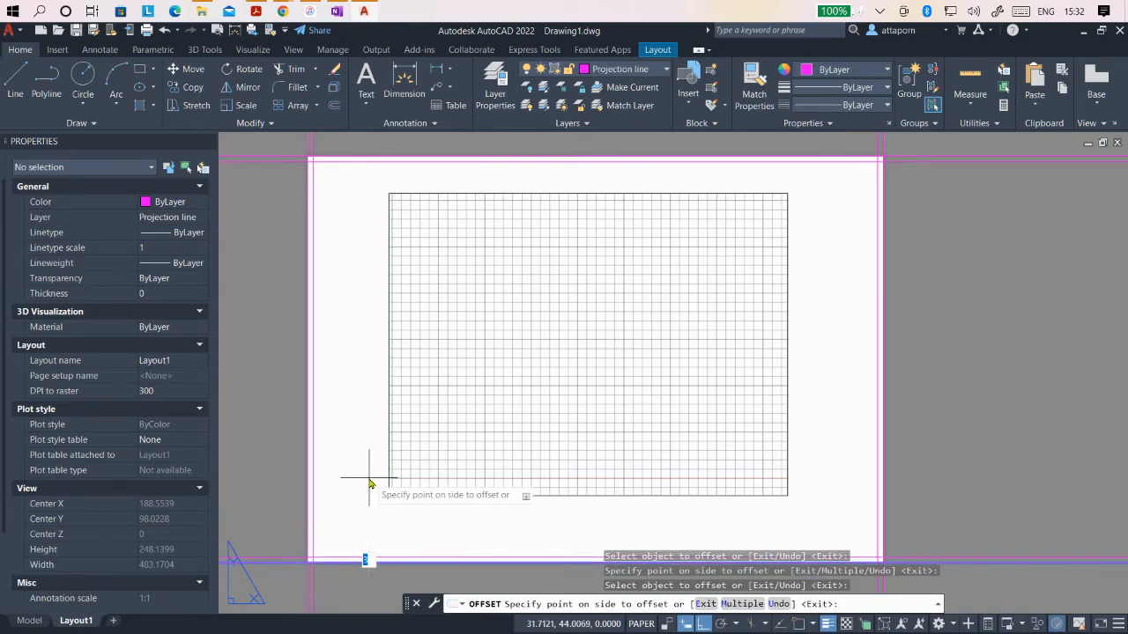
key("Return")
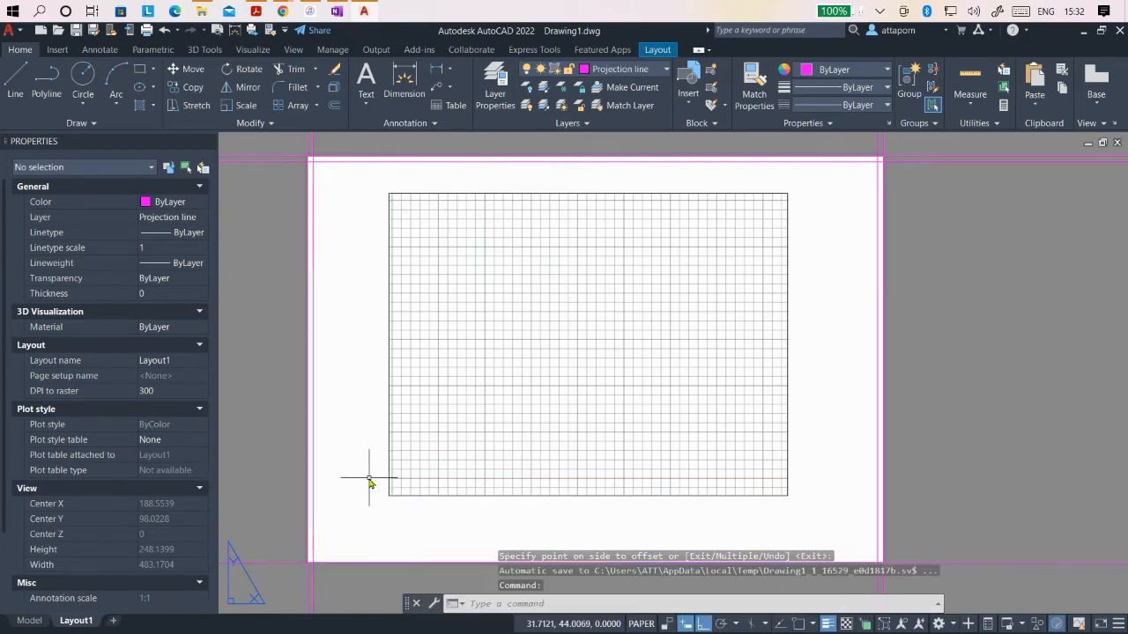
left_click(334, 105)
key("Return")
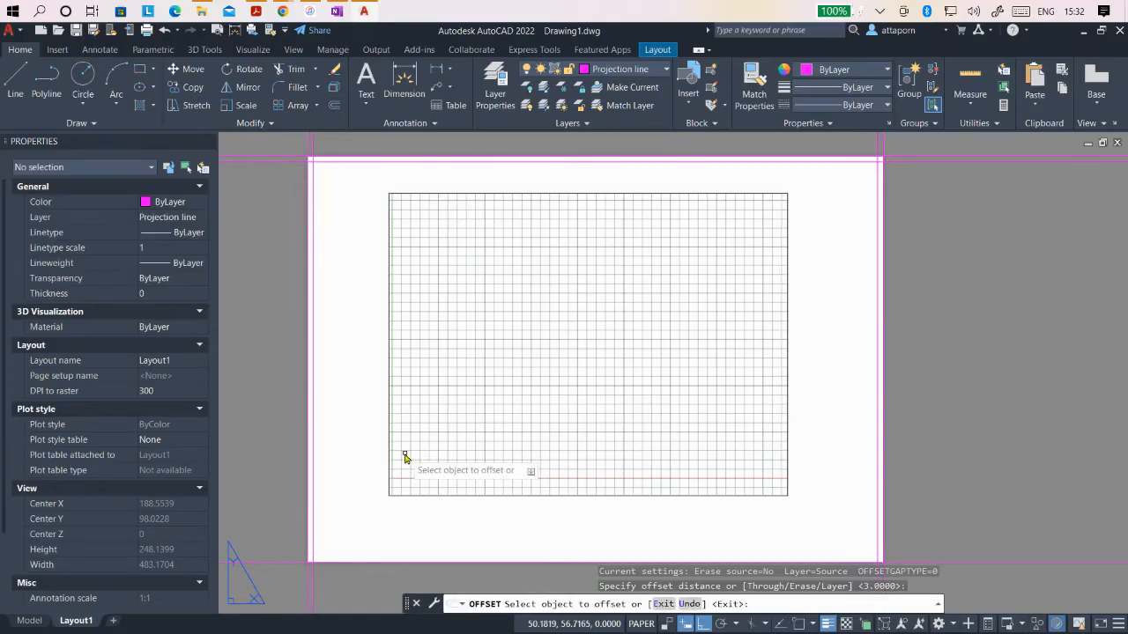
left_click(283, 568)
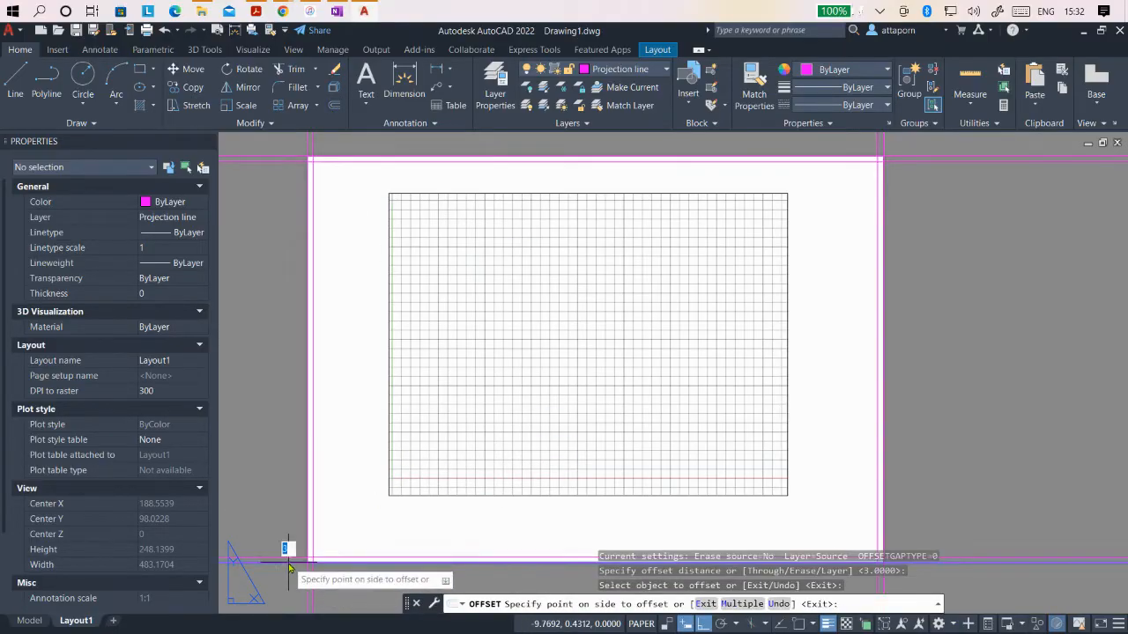
left_click(286, 545)
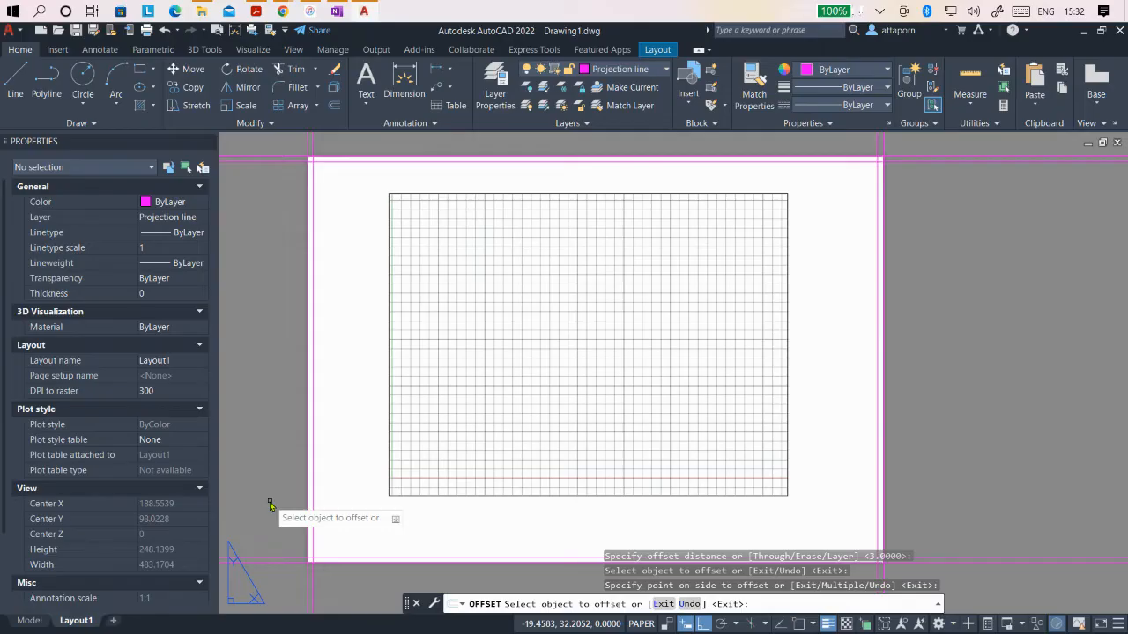
key("Escape")
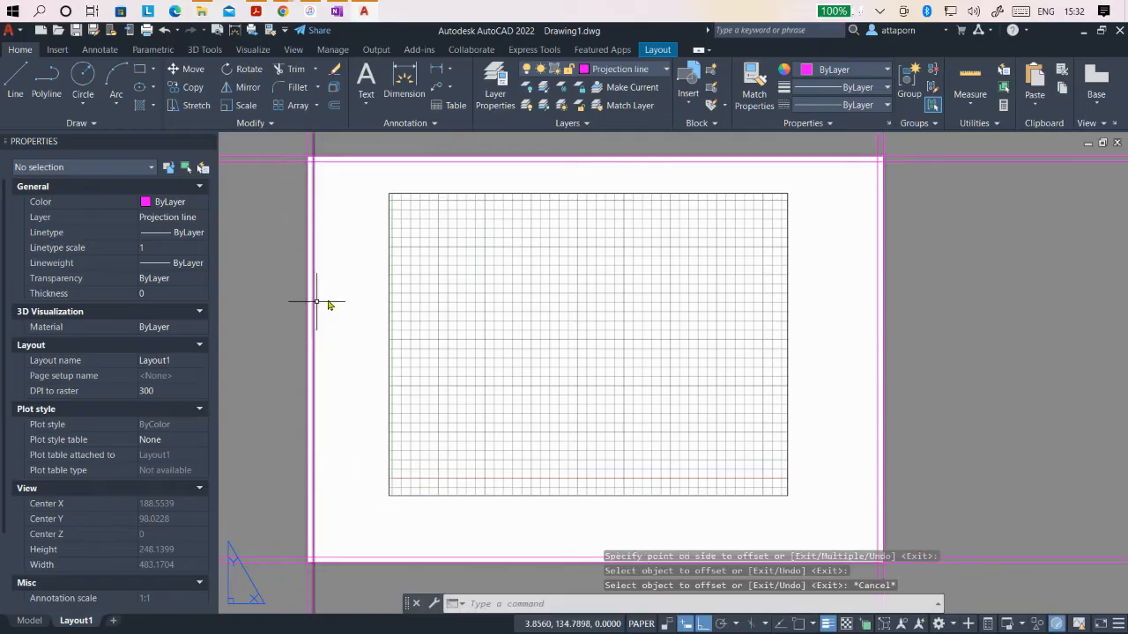
Step: Make Visible line the current layer for drawing the sheet border
scroll(372, 315, "down", 2)
scroll(375, 345, "up", 2)
scroll(660, 327, "down", 2)
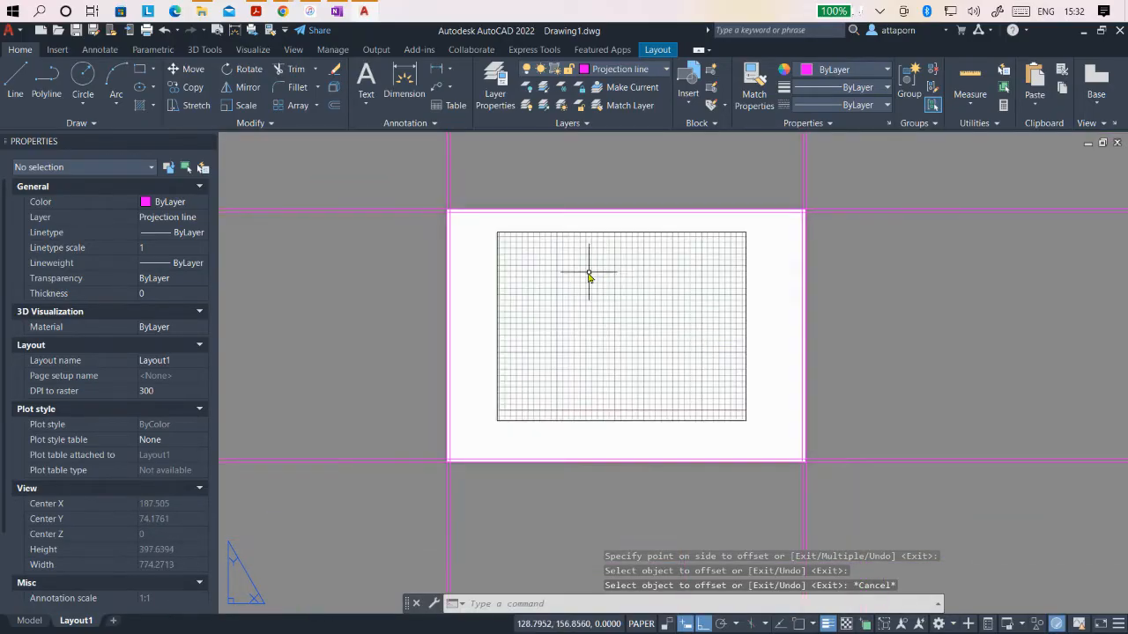
scroll(589, 276, "up", 2)
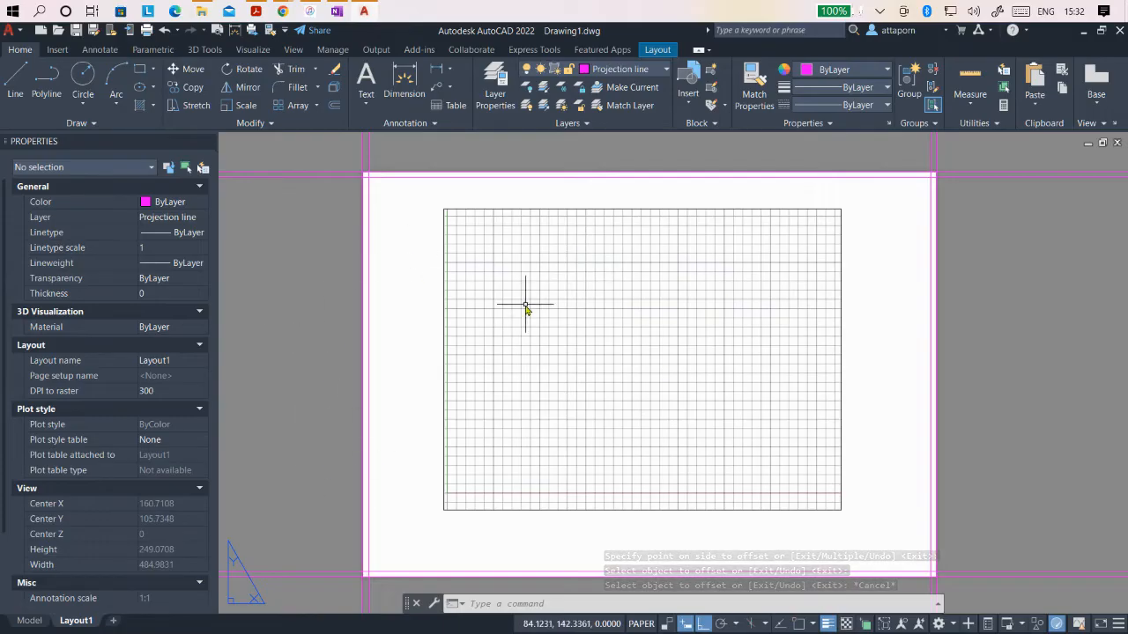
left_click(623, 69)
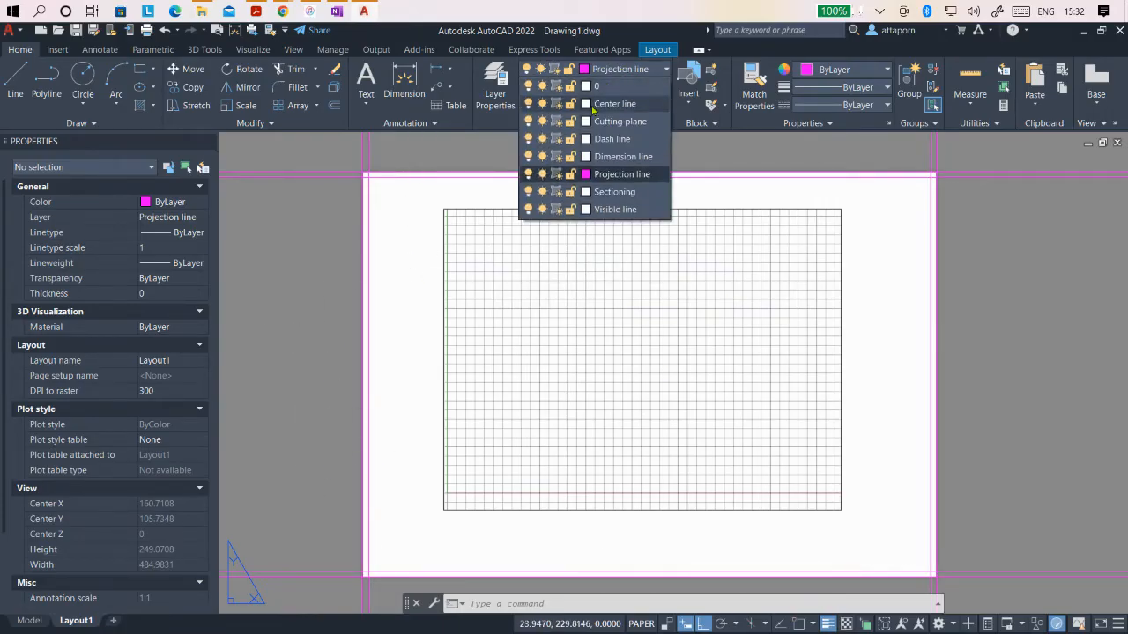
left_click(615, 210)
Step: Turn on object snap and draw the border's left line between the upper-left and lower-left intersections of the inner construction lines
left_click(16, 77)
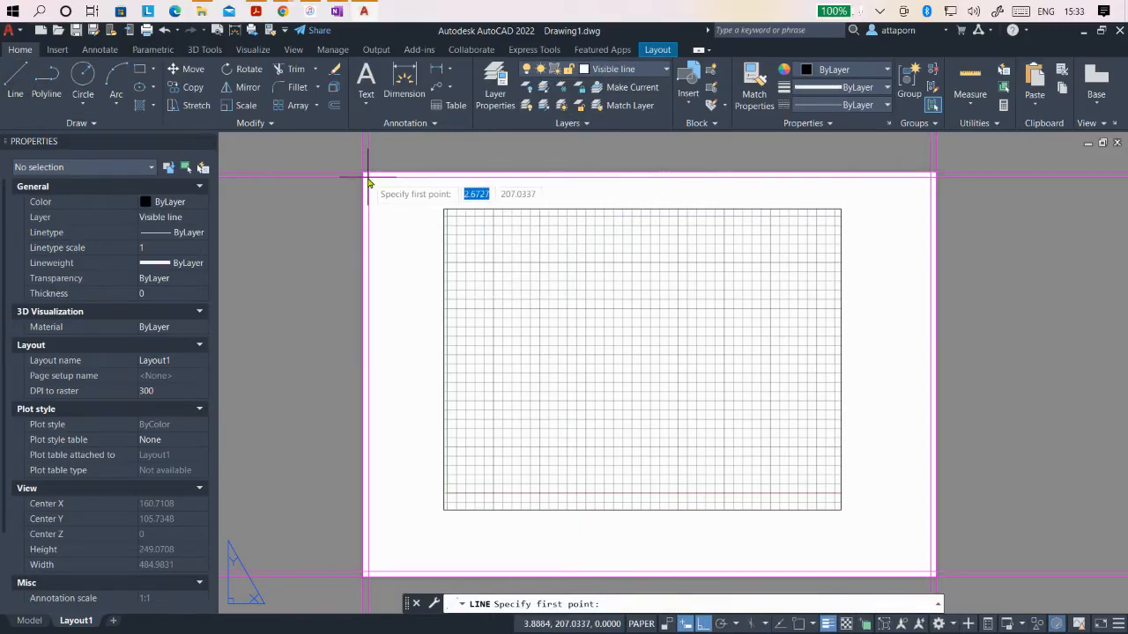
scroll(369, 180, "up", 5)
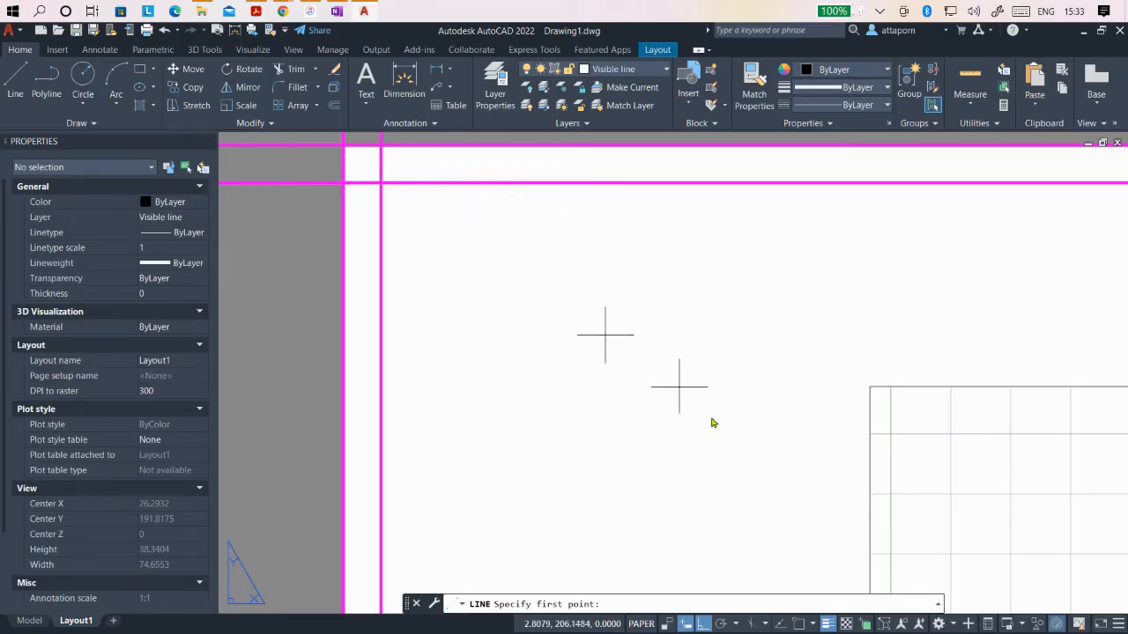
left_click(798, 623)
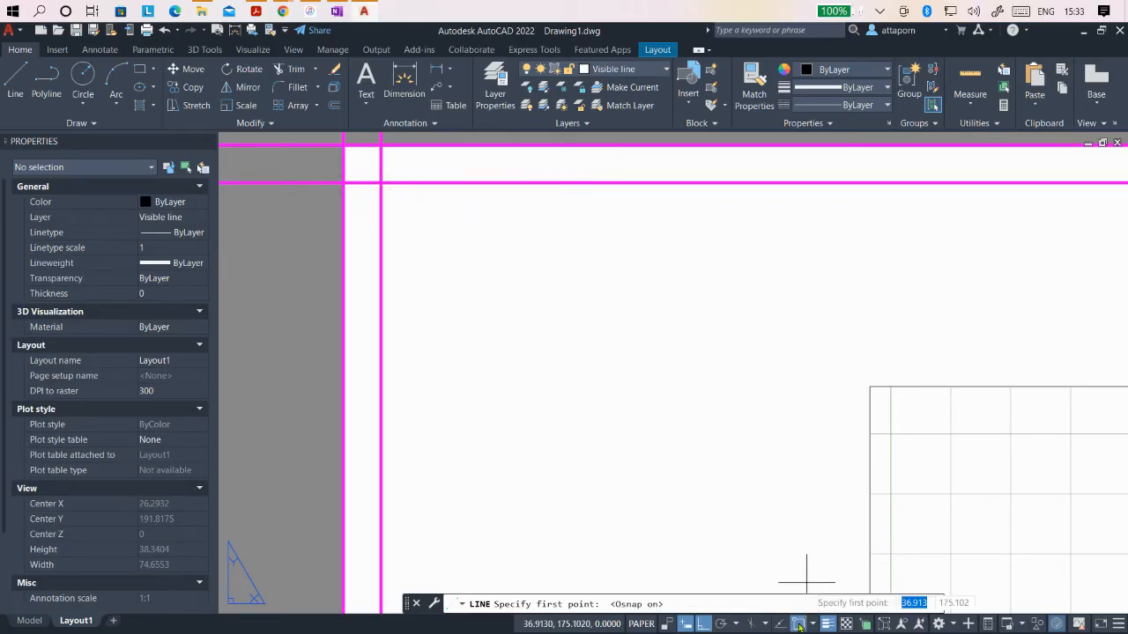
left_click(381, 184)
scroll(425, 360, "down", 5)
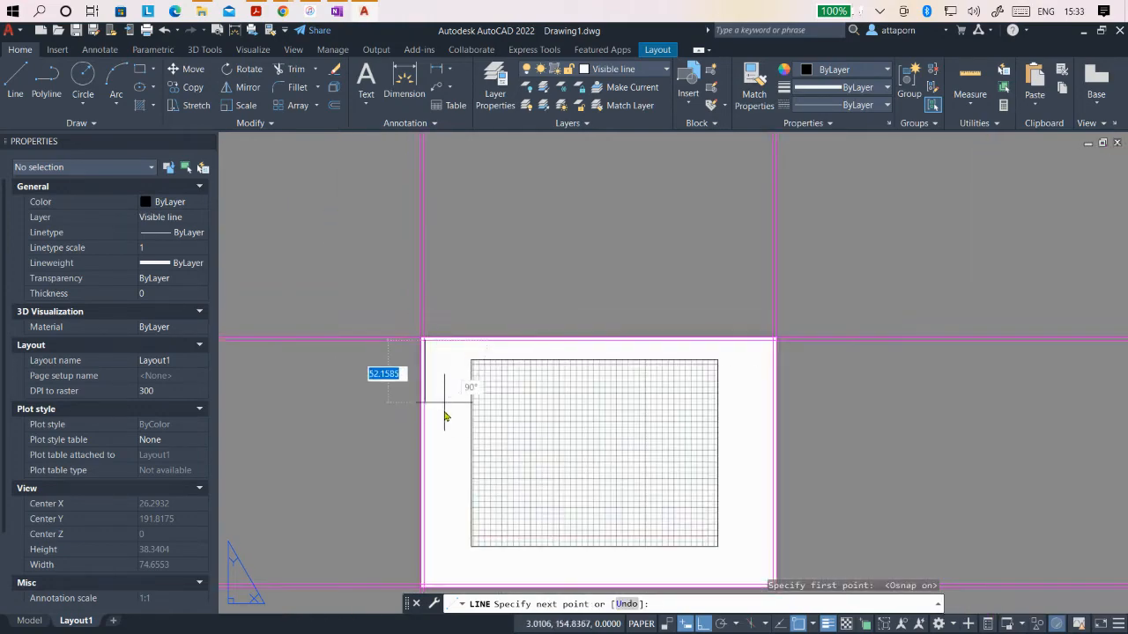
scroll(462, 460, "up", 6)
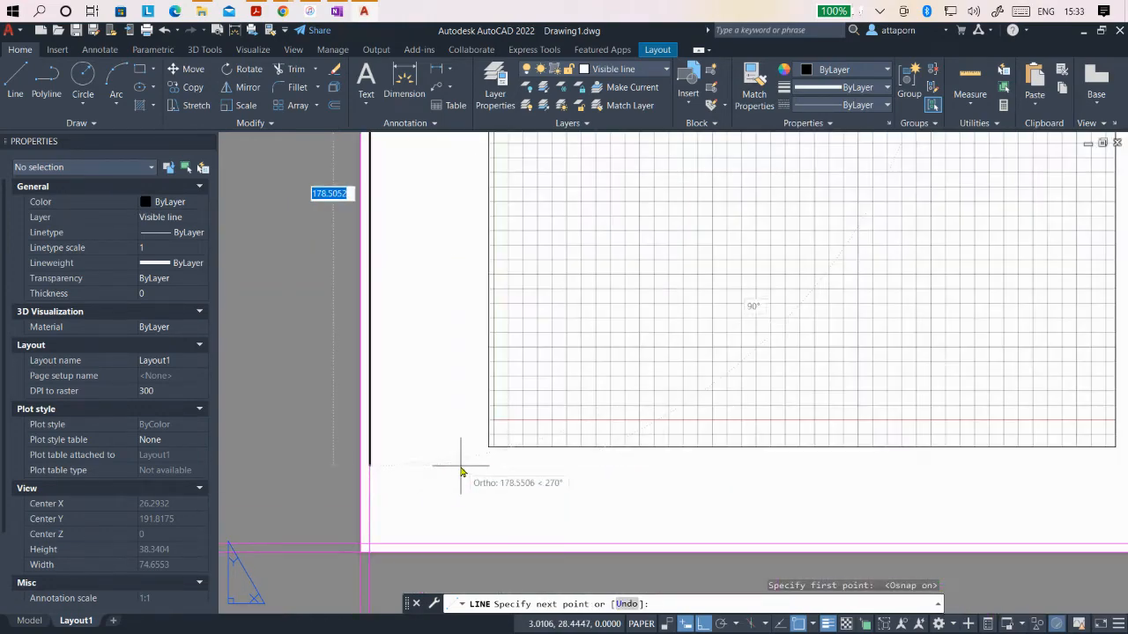
left_click(369, 546)
Step: Continue the line along the border's lower, right and upper edges through the inner construction-line intersections, closing it at the upper-left start point
scroll(434, 460, "down", 5)
scroll(499, 458, "up", 5)
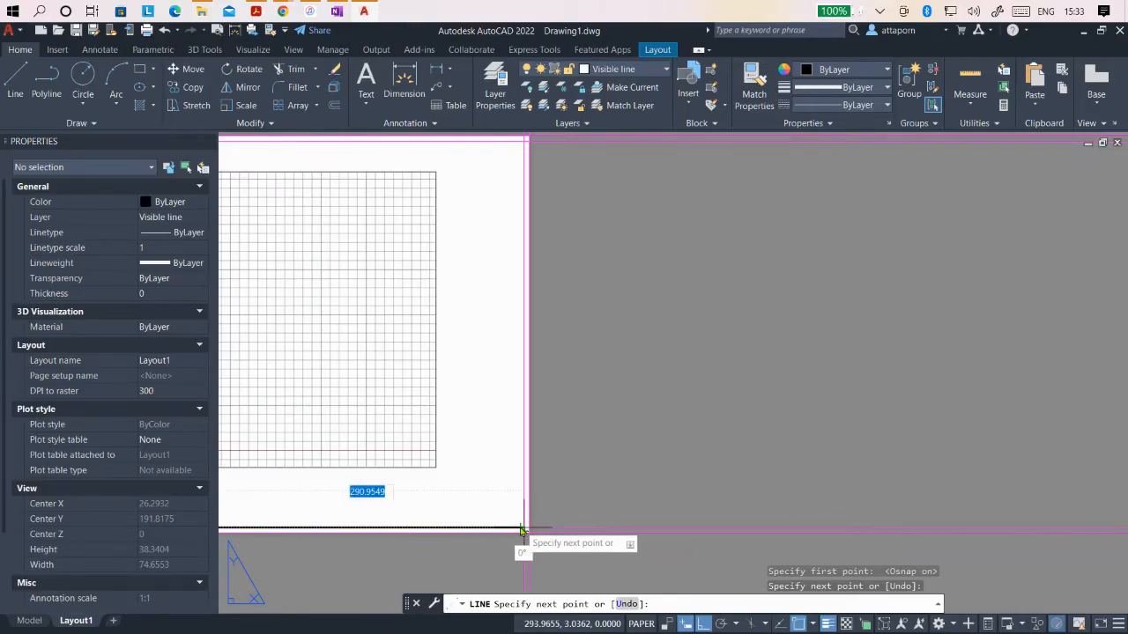
scroll(526, 534, "up", 6)
left_click(529, 534)
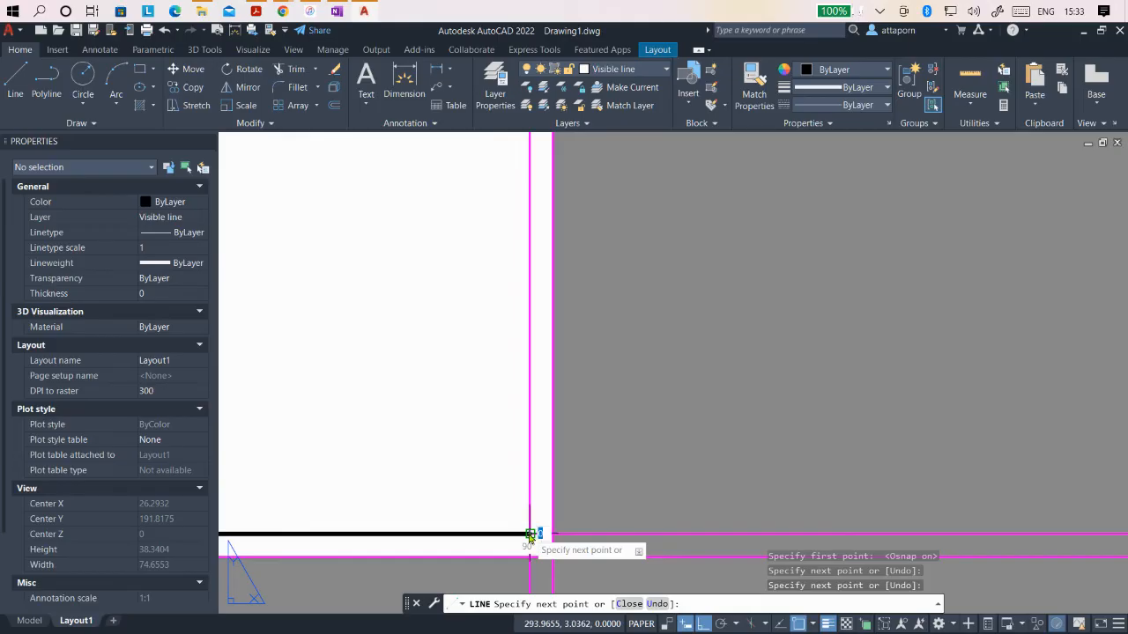
scroll(530, 533, "down", 4)
scroll(534, 291, "up", 8)
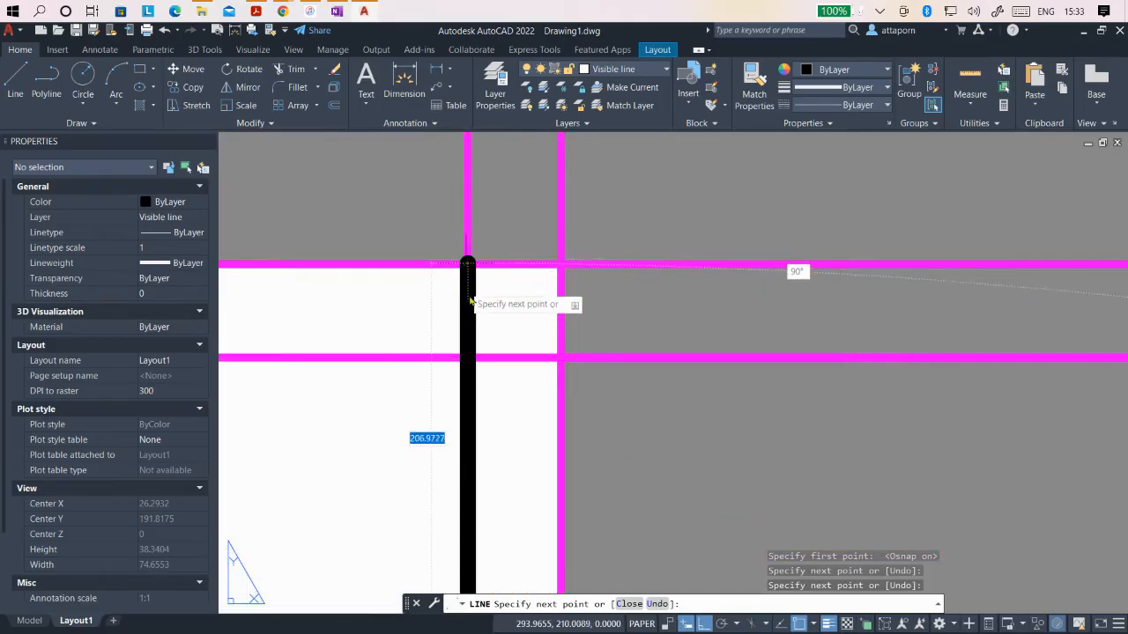
left_click(468, 359)
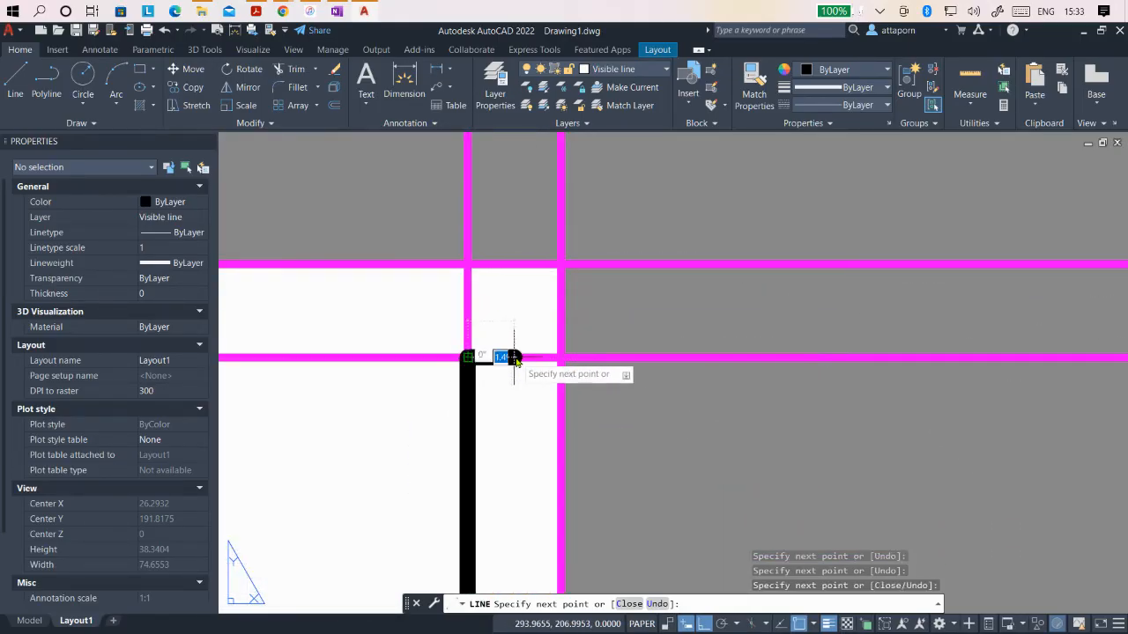
scroll(528, 370, "down", 5)
scroll(535, 382, "up", 8)
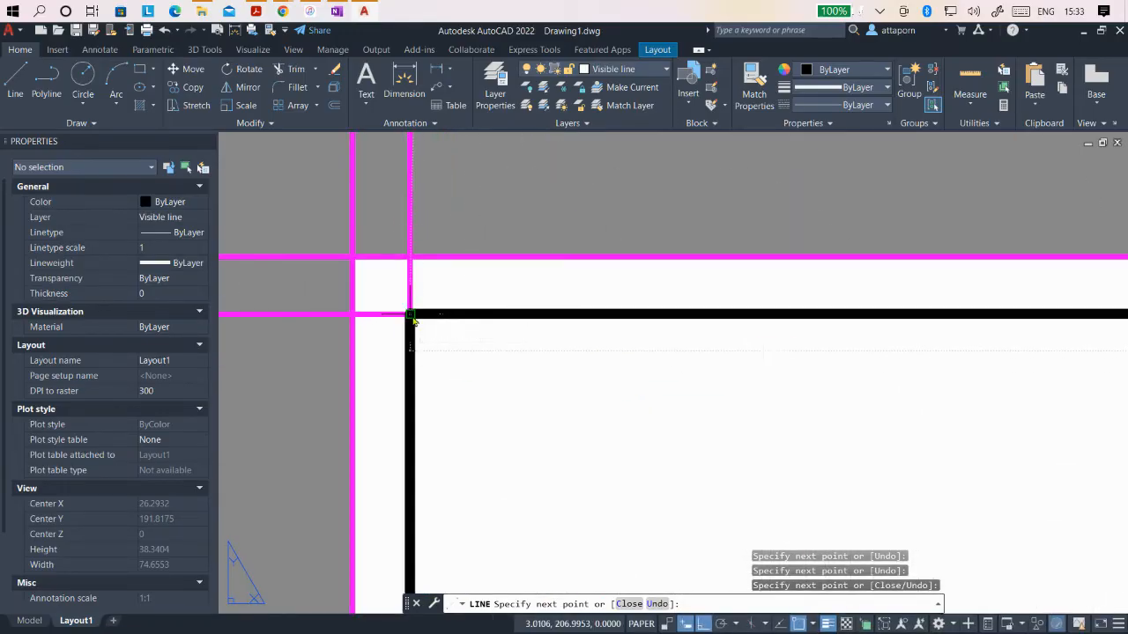
left_click(411, 317)
key("Return")
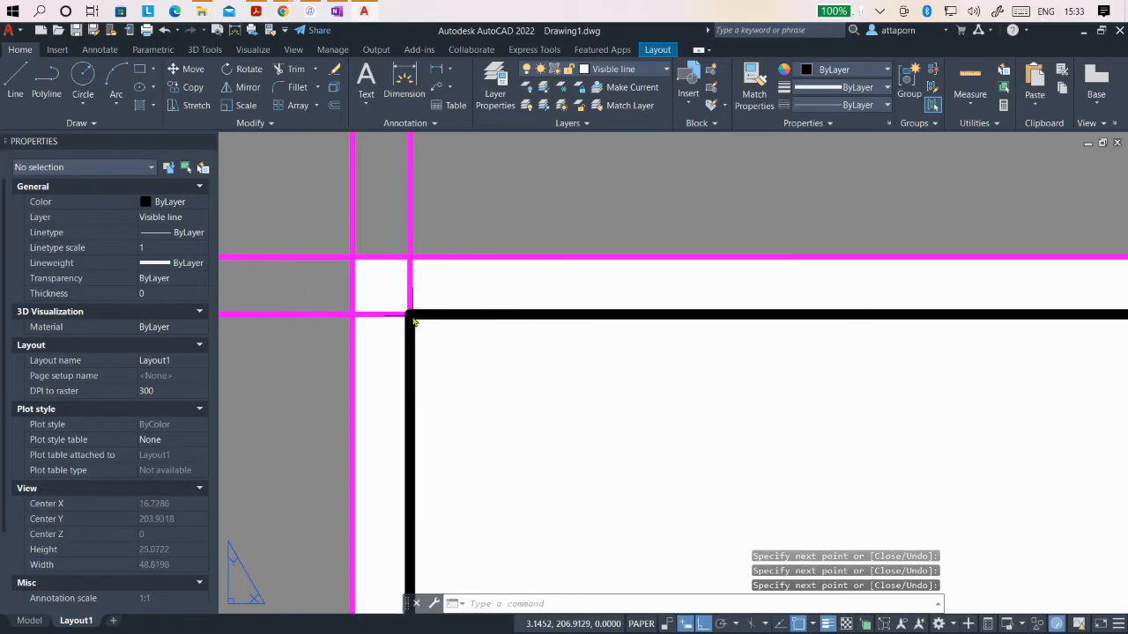
Step: Check the finished border, examine the title block's rows and columns in Drawing Paper.pdf in Acrobat, and return to the AutoCAD drawing
scroll(411, 308, "down", 6)
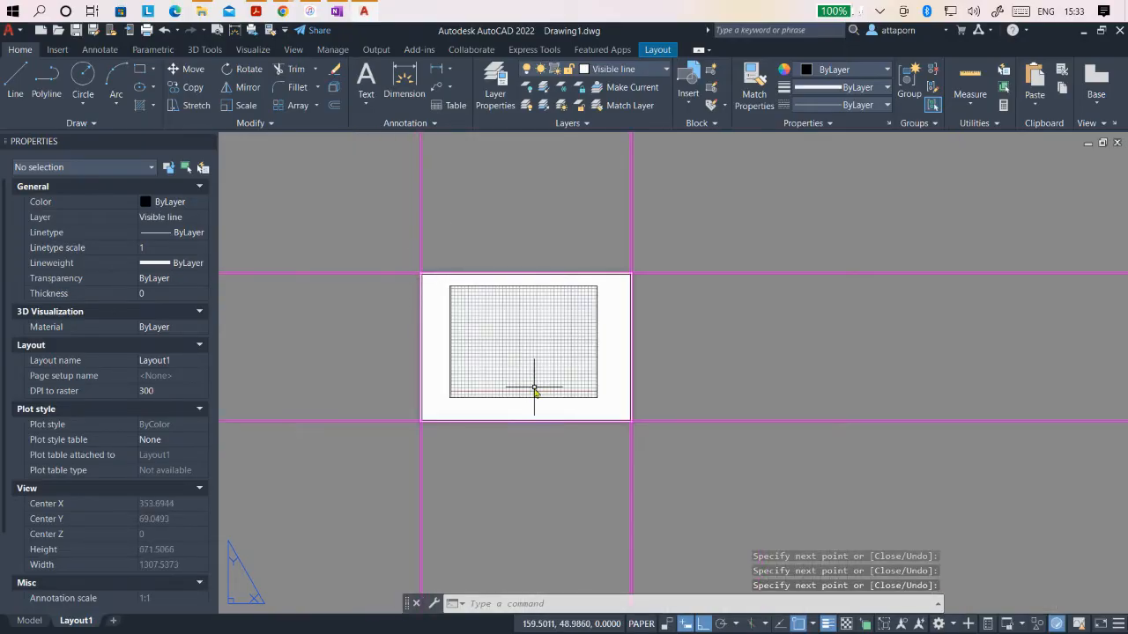
scroll(520, 375, "up", 5)
scroll(527, 384, "up", 1)
scroll(530, 390, "down", 2)
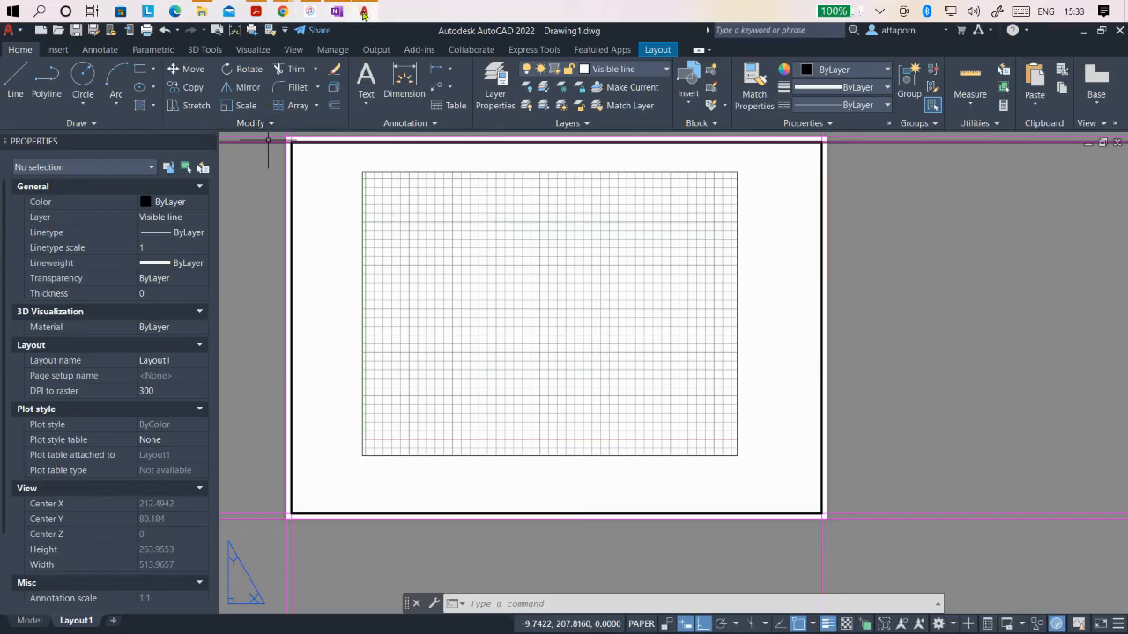
left_click(256, 11)
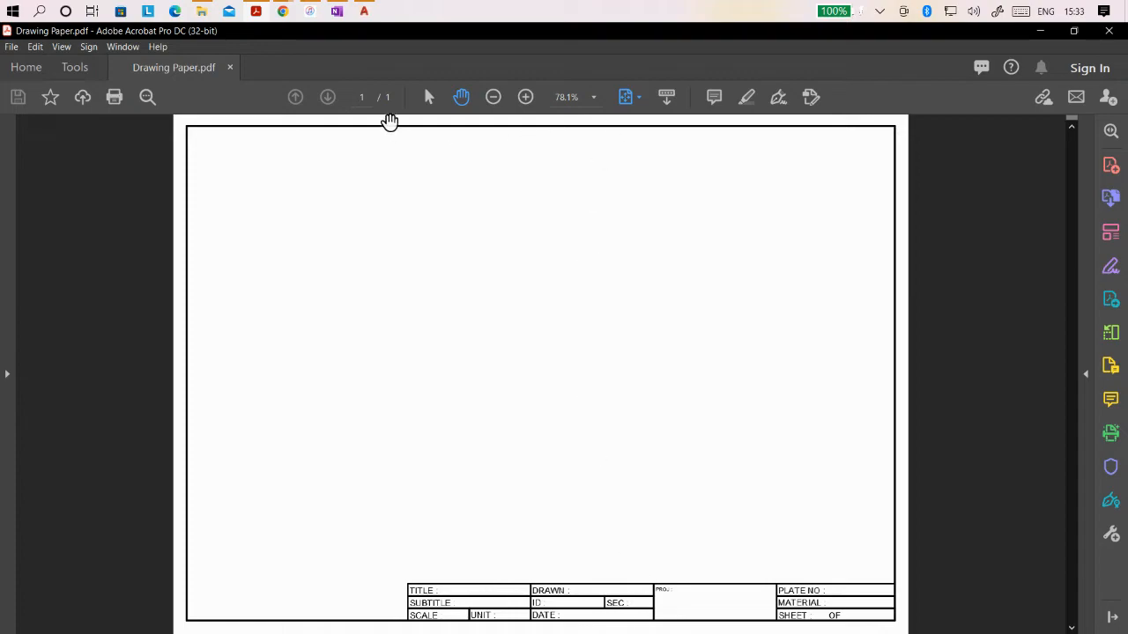
left_click(525, 97)
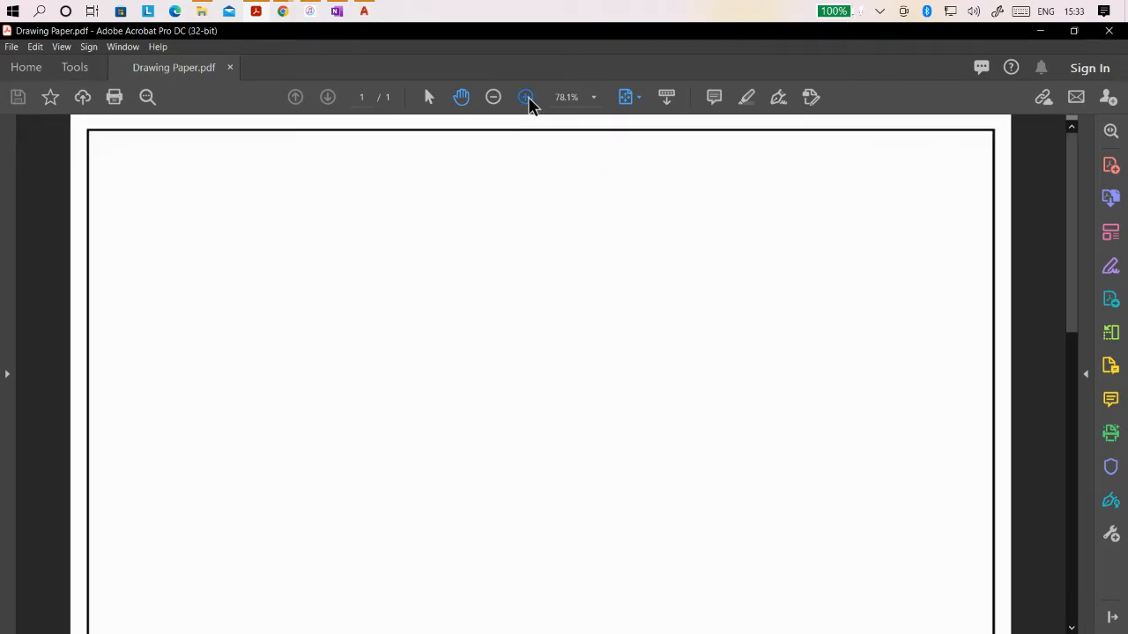
left_click(525, 97)
scroll(614, 215, "down", 5)
scroll(614, 221, "down", 3)
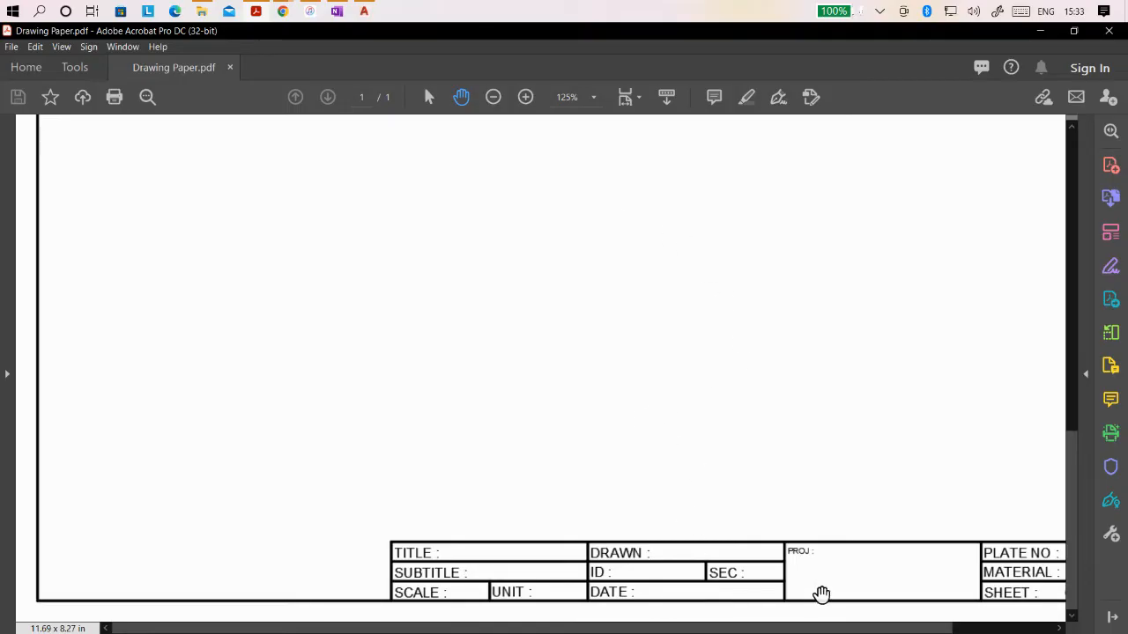
left_click_drag(831, 626, 952, 621)
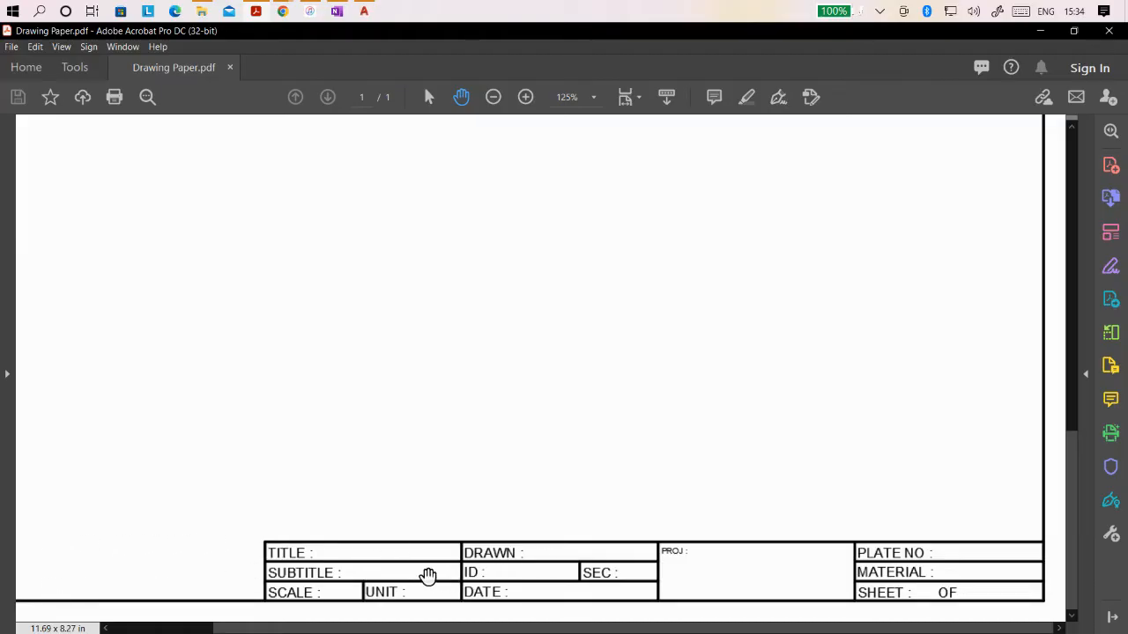
left_click(365, 12)
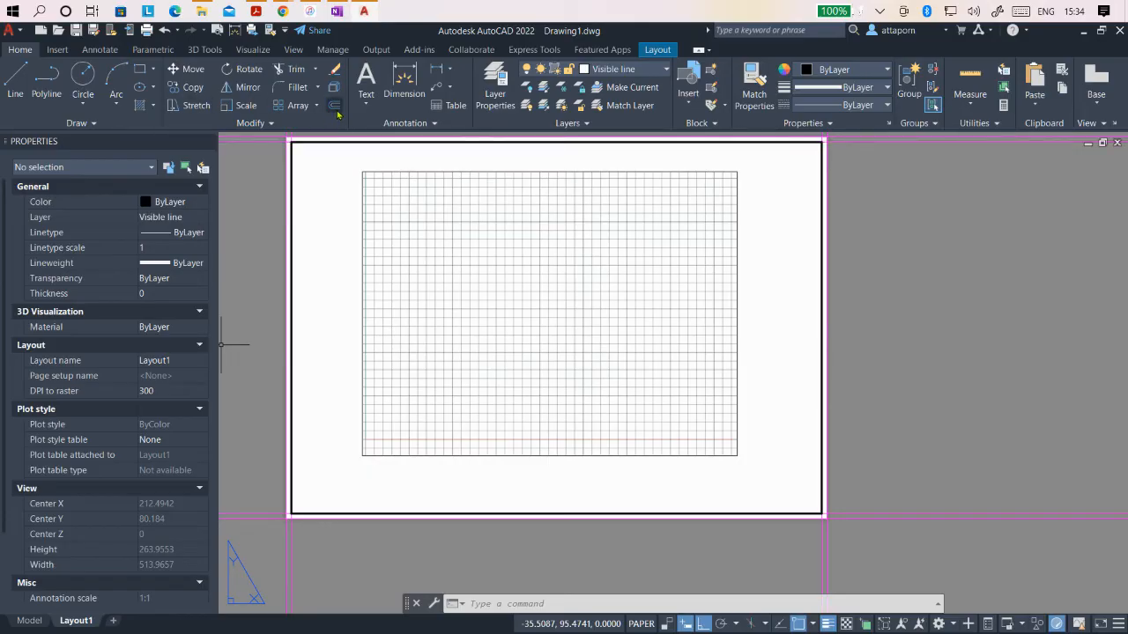
Step: Offset the inner lower construction line upward by 5 three times in succession for the title block rows
left_click(335, 105)
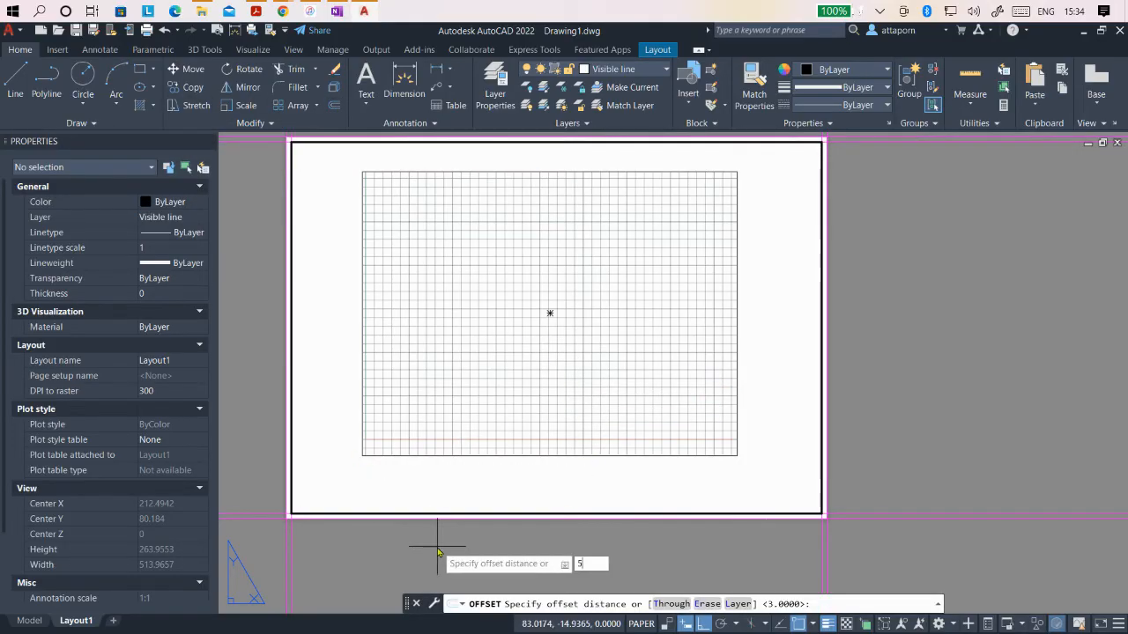
key("Return")
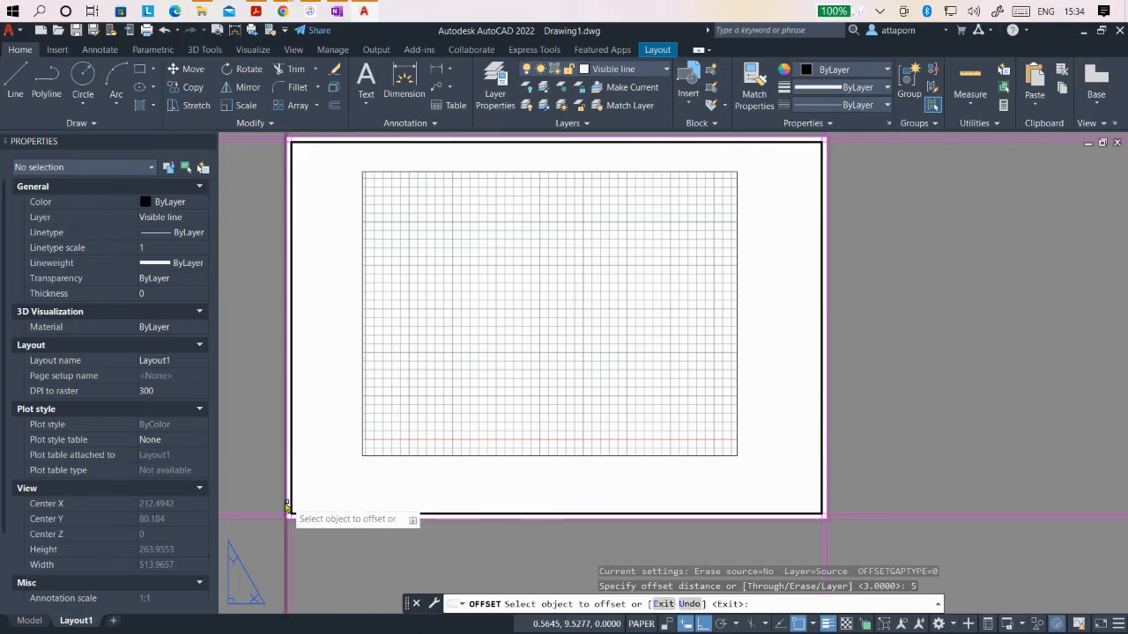
left_click(269, 518)
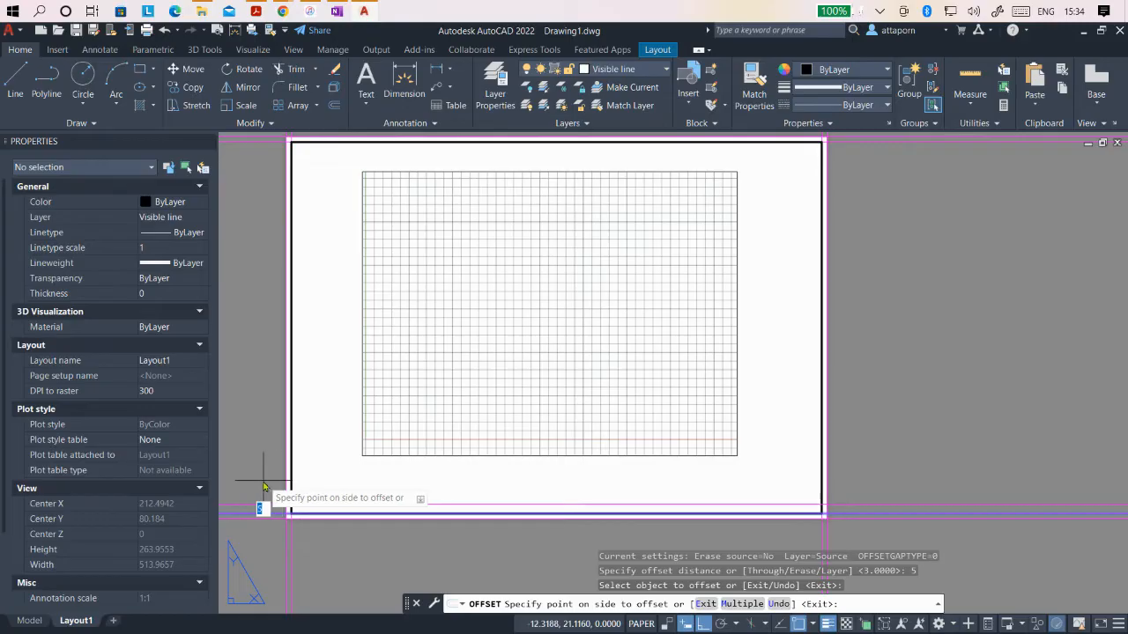
left_click(265, 484)
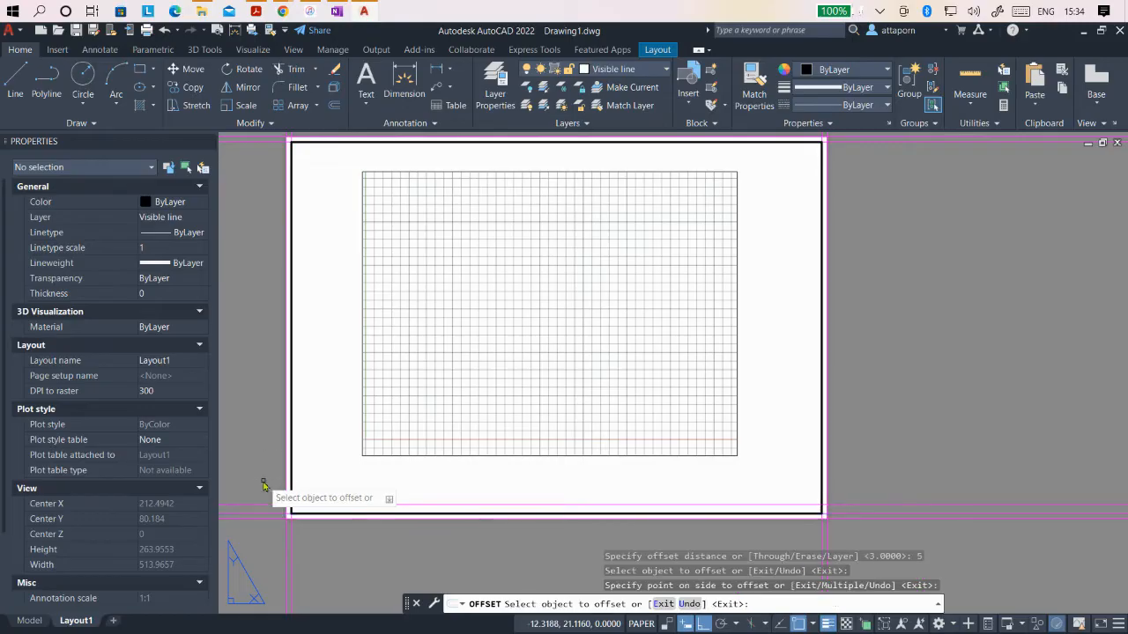
left_click(329, 504)
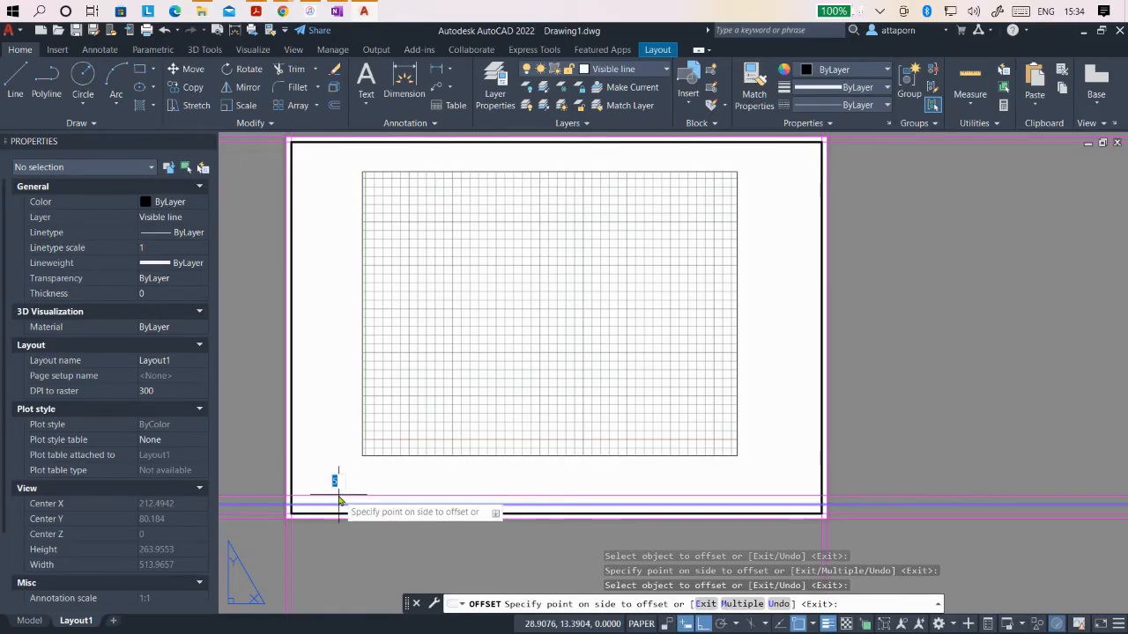
left_click(270, 480)
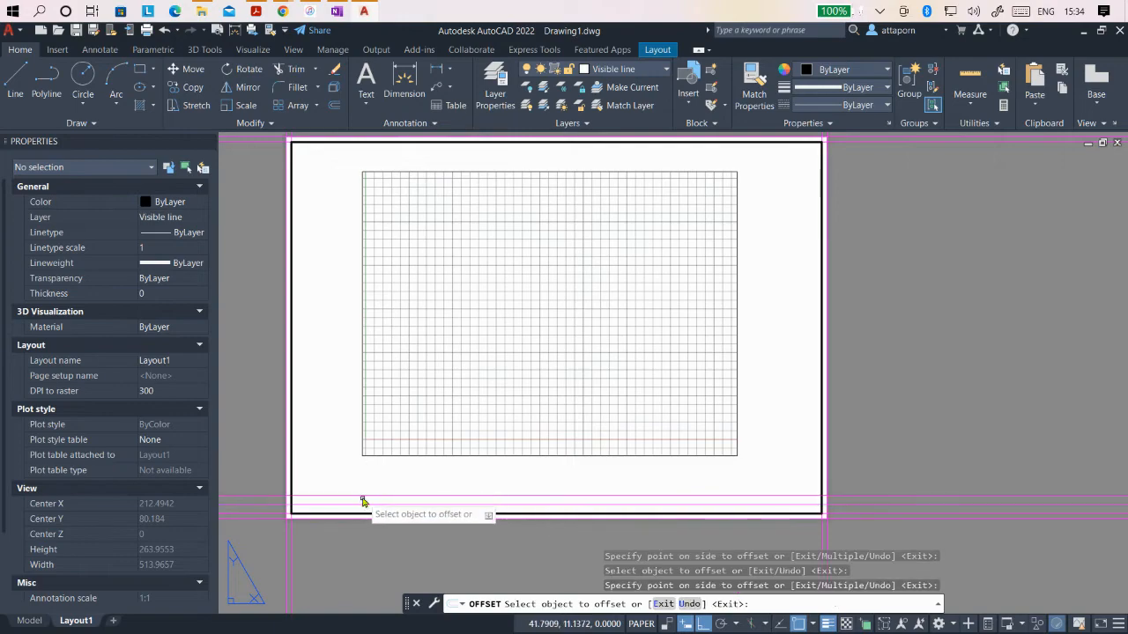
left_click(363, 495)
left_click(356, 478)
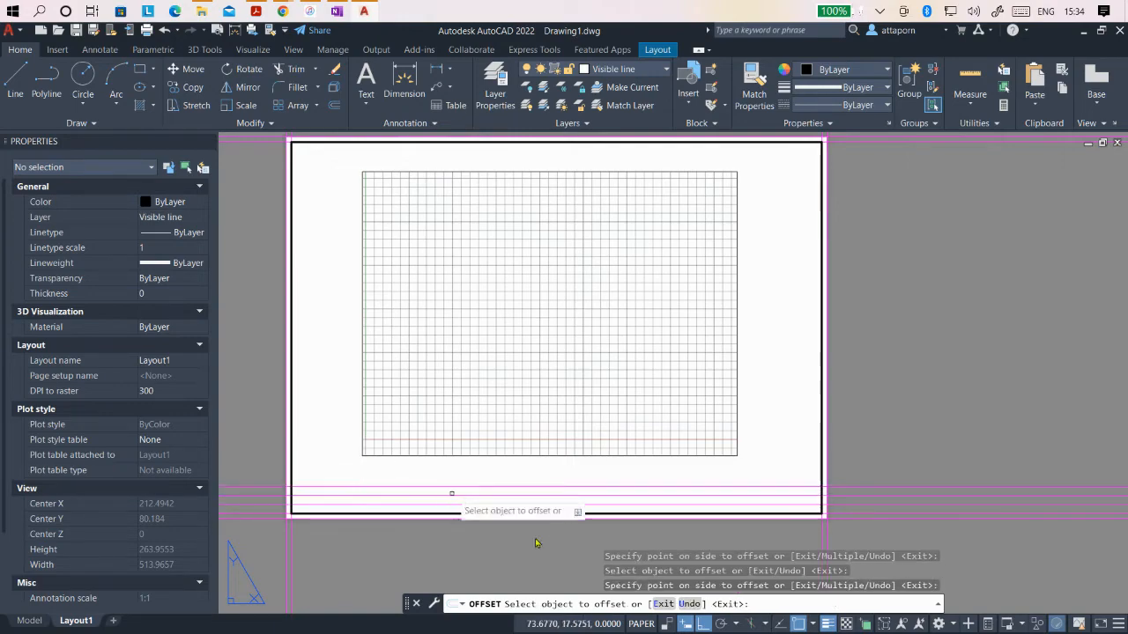
Step: Offset the inner right construction line leftward by 70, and the resulting line by another 70, for the title block columns
scroll(602, 466, "down", 2)
scroll(599, 483, "up", 4)
scroll(751, 461, "down", 2)
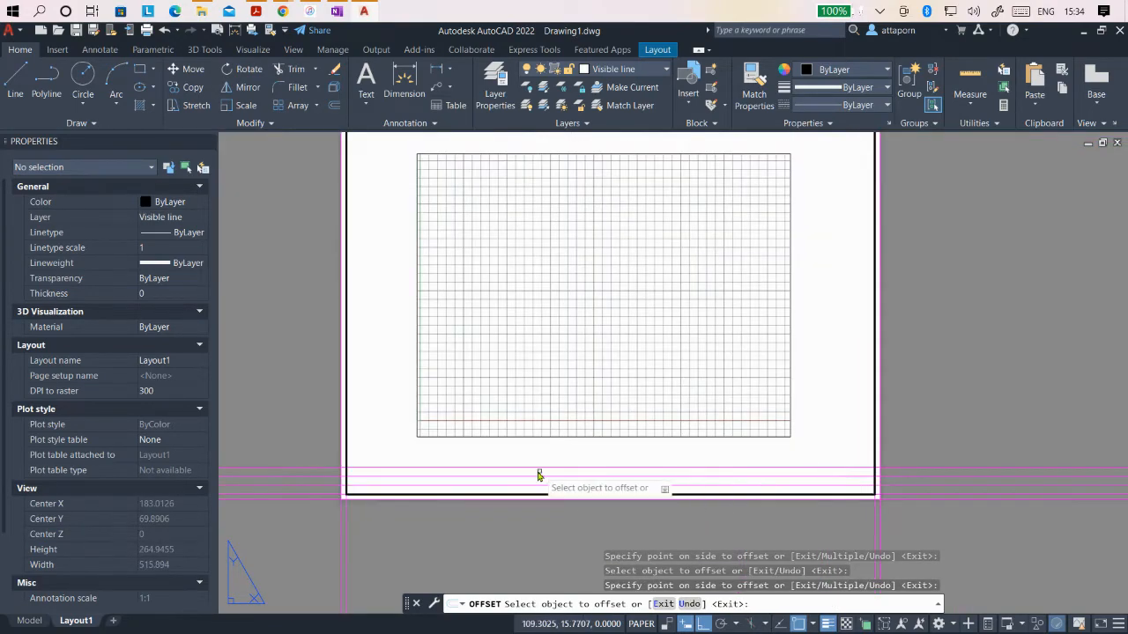
scroll(536, 473, "up", 2)
scroll(537, 473, "down", 2)
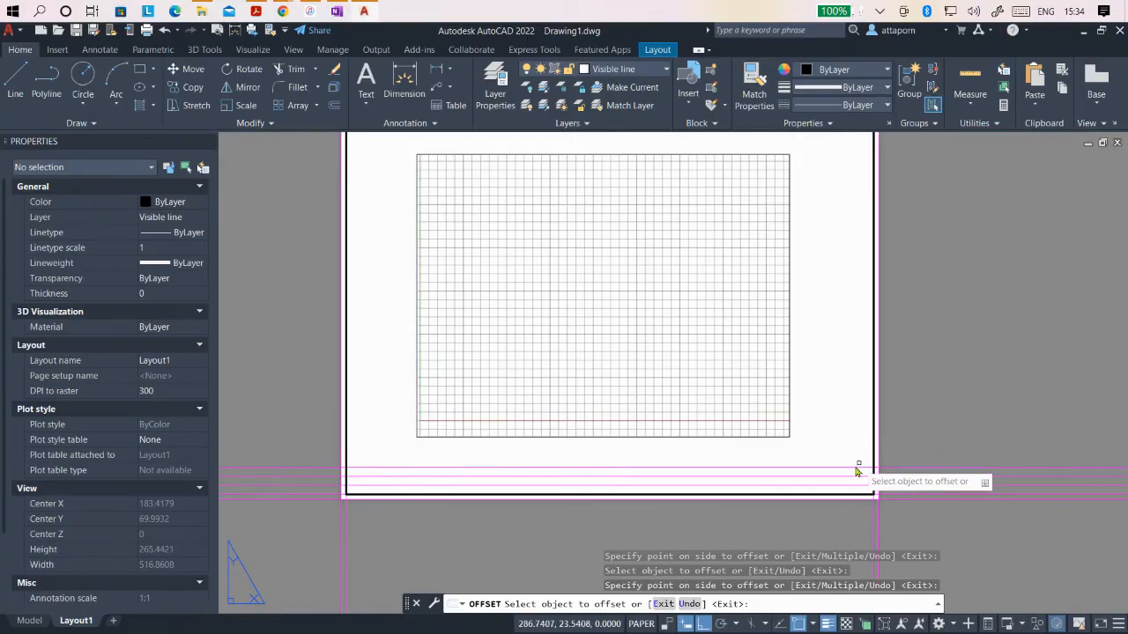
scroll(893, 471, "up", 2)
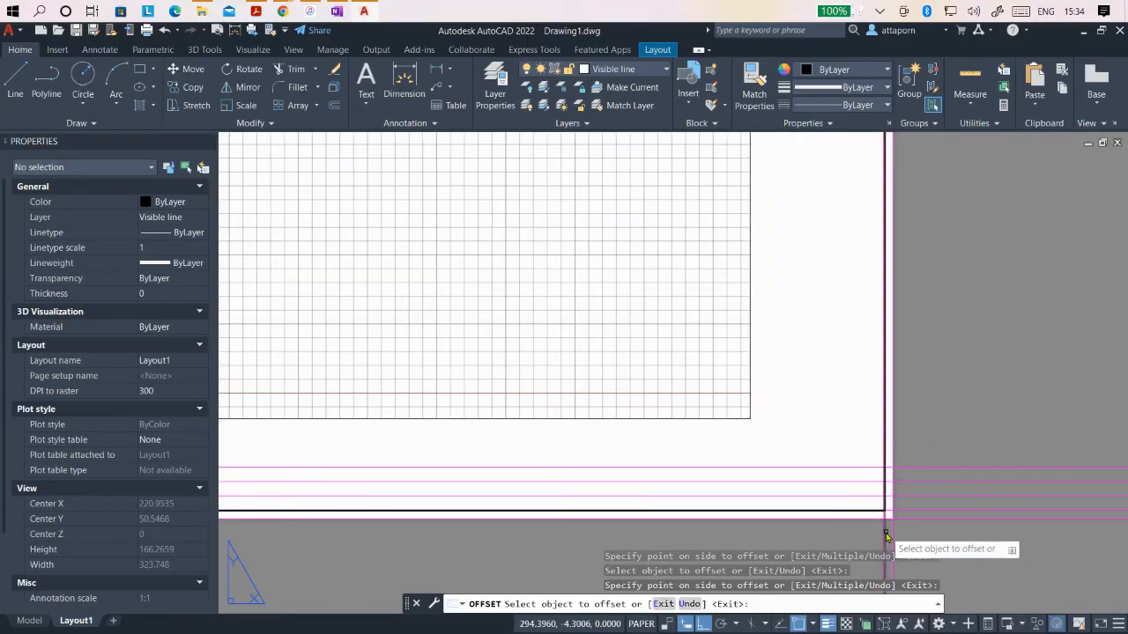
left_click(885, 537)
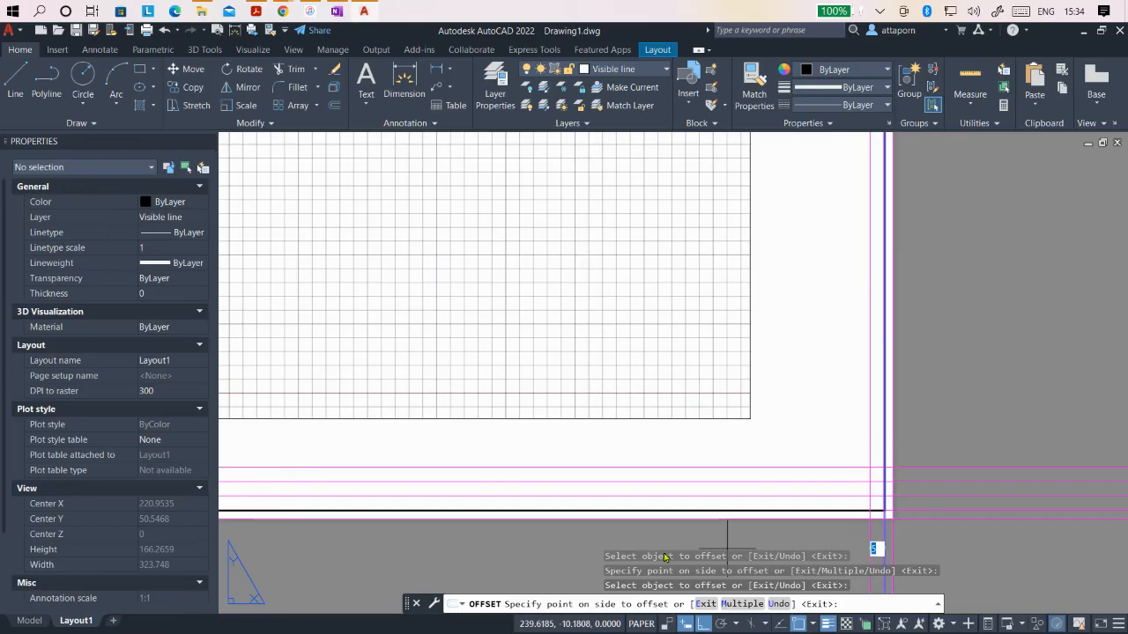
type("70")
key("Return")
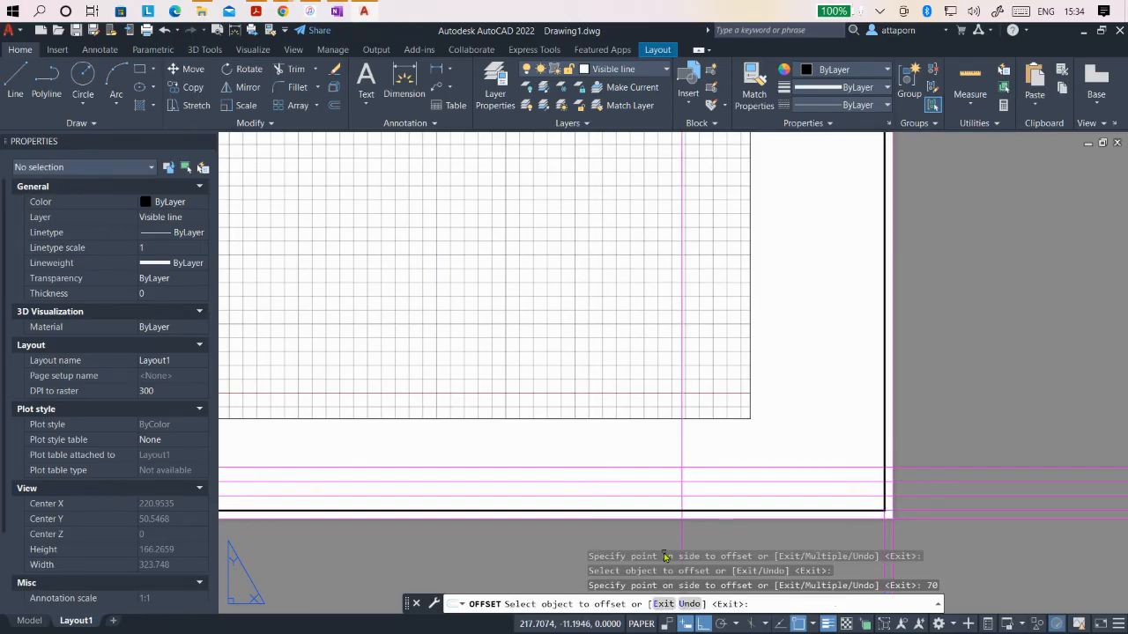
left_click(681, 551)
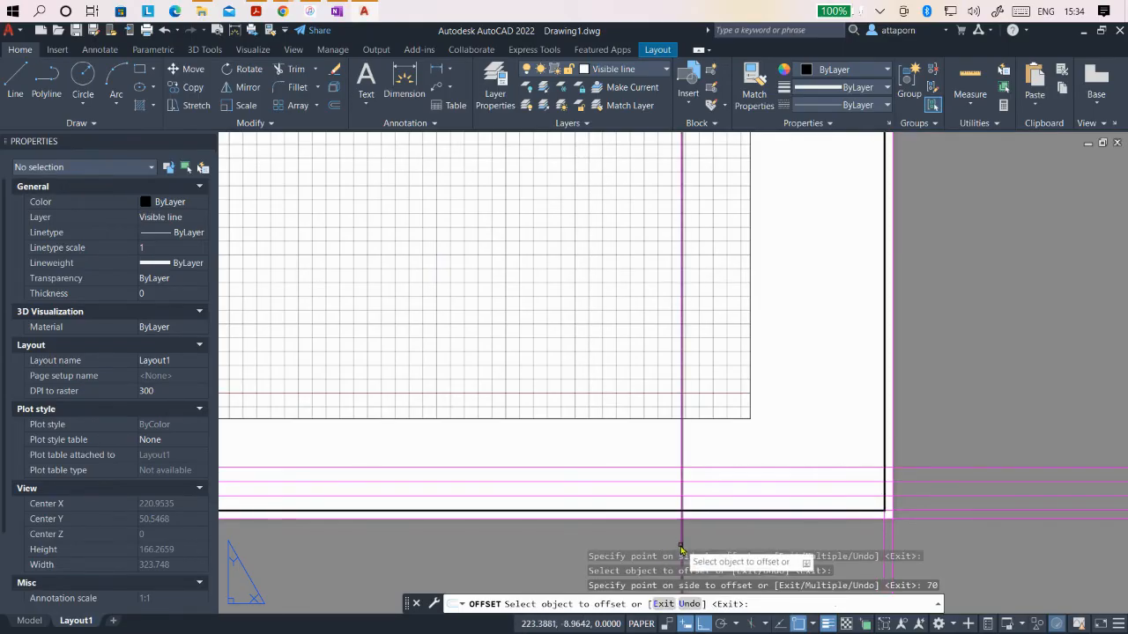
left_click(617, 546)
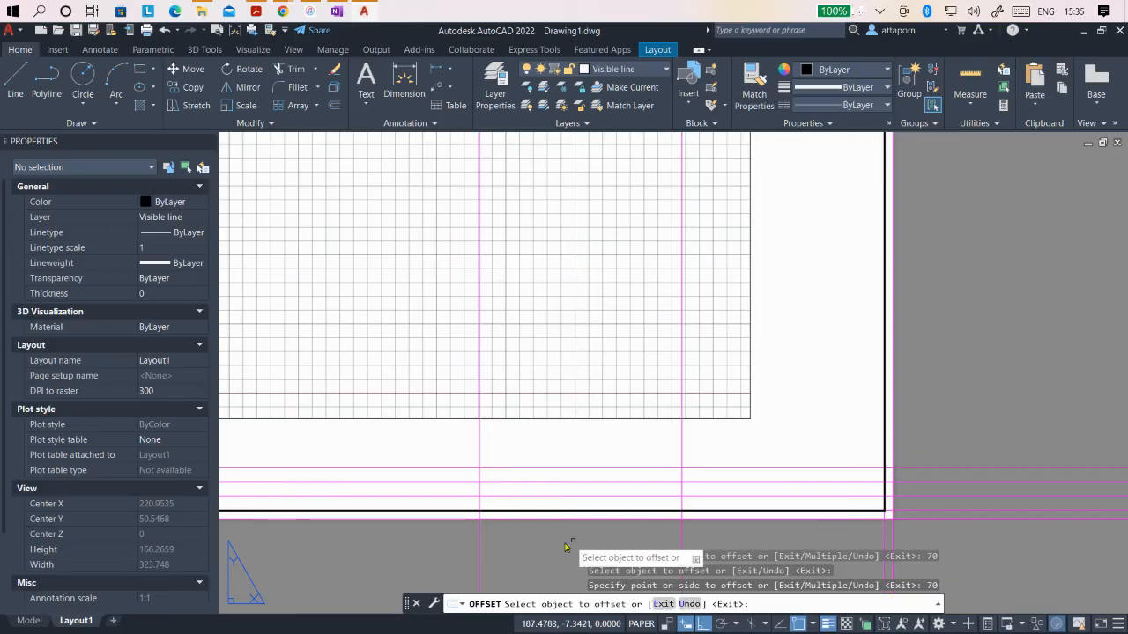
Step: Offset the leftmost title block column construction line leftward by another 70
left_click(479, 550)
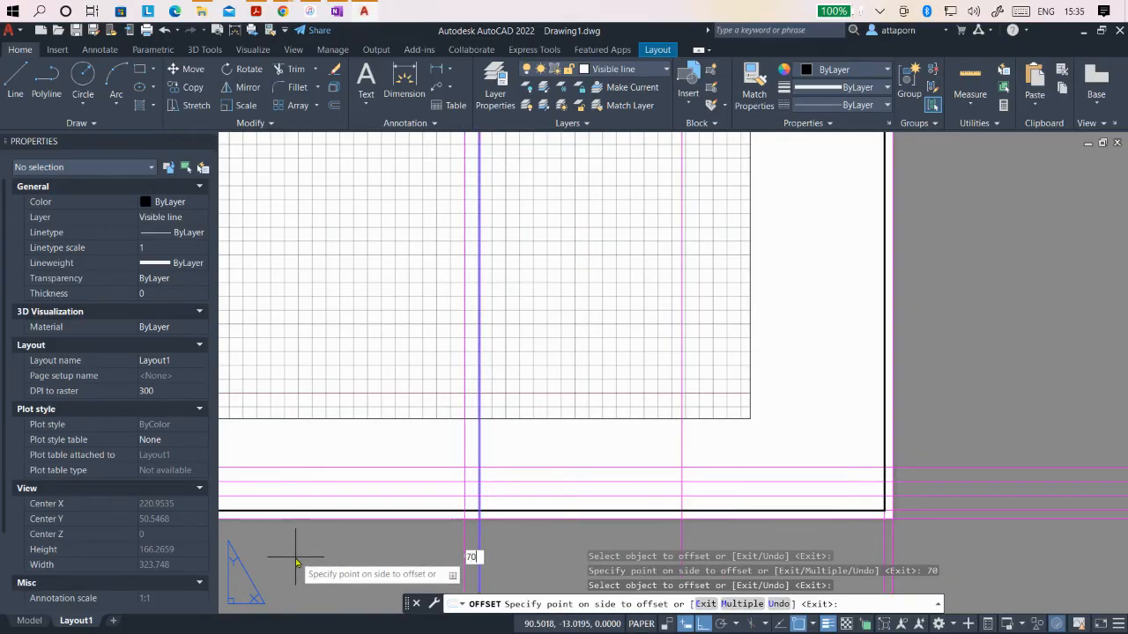
left_click(296, 562)
scroll(569, 453, "down", 2)
scroll(498, 450, "up", 1)
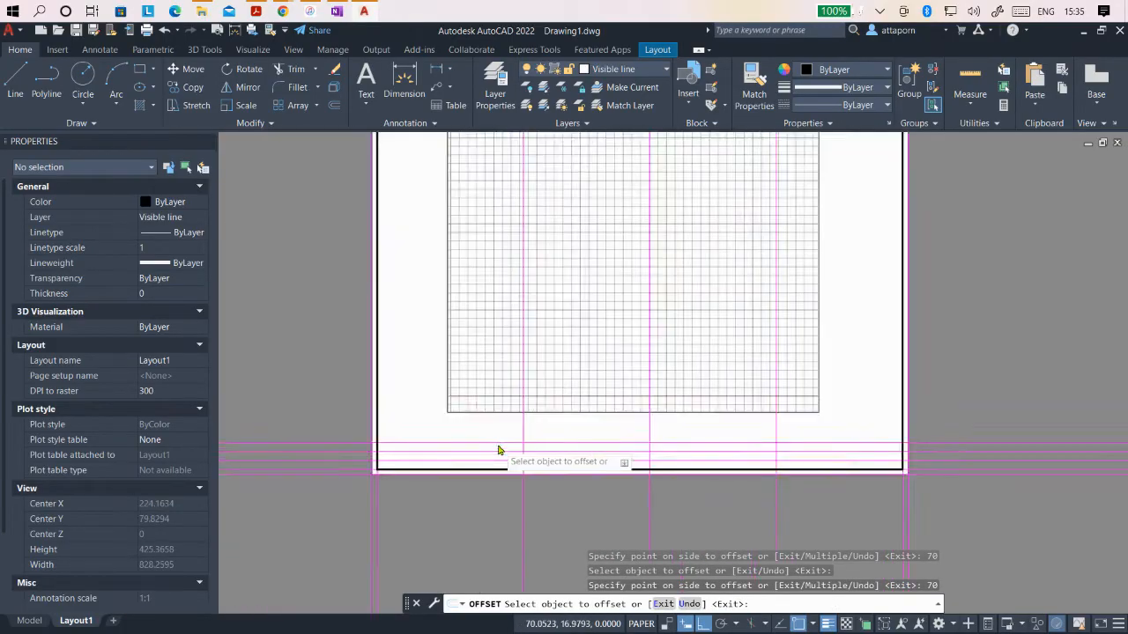
scroll(498, 450, "up", 2)
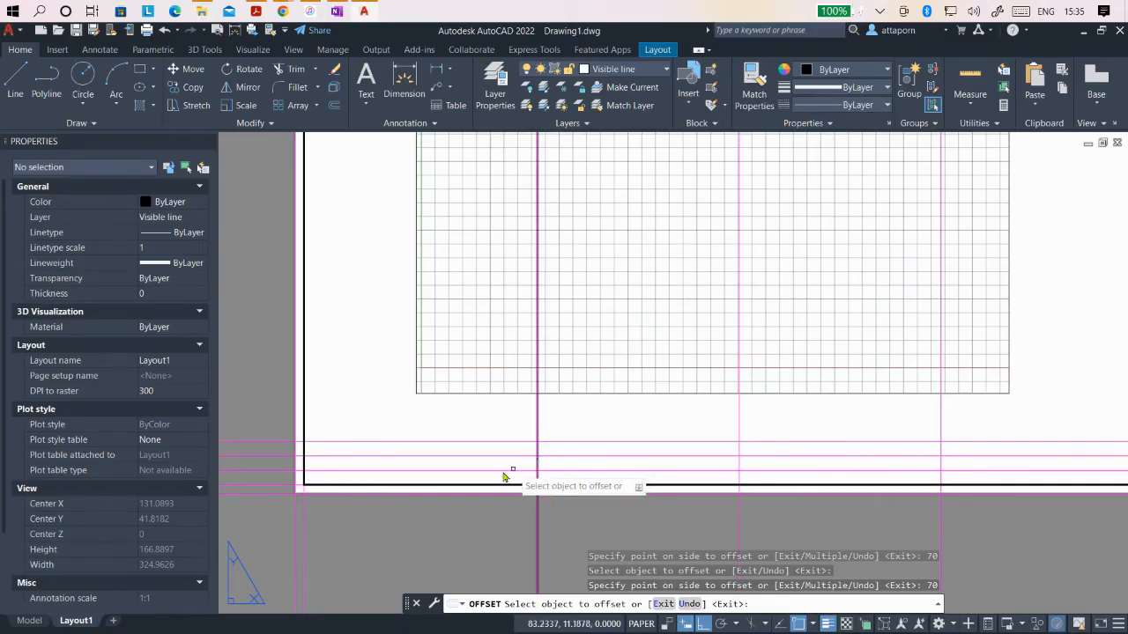
Step: Offset the leftmost title block column construction line and the middle one leftward by 35 each for the half-column divisions
scroll(414, 489, "down", 2)
scroll(415, 490, "up", 2)
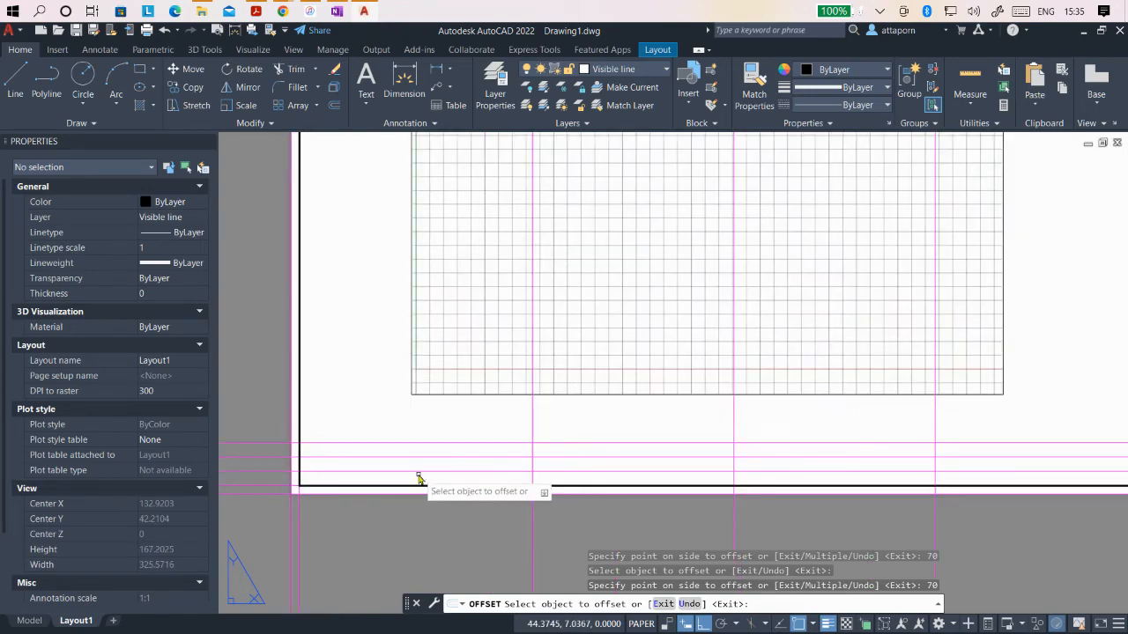
left_click(532, 423)
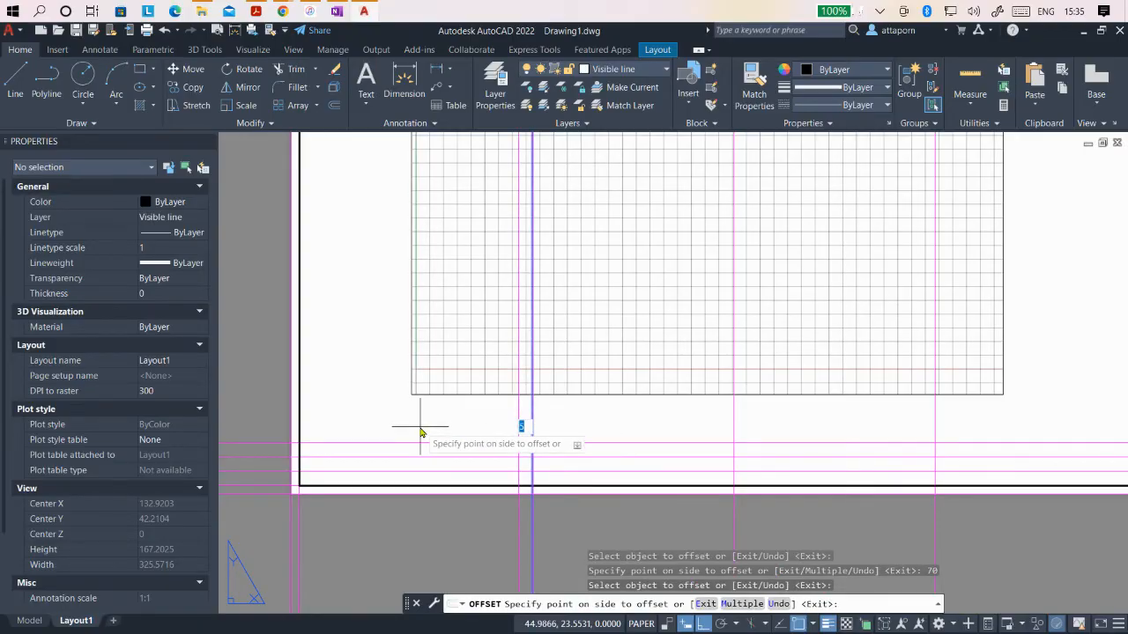
type("35")
key("Return")
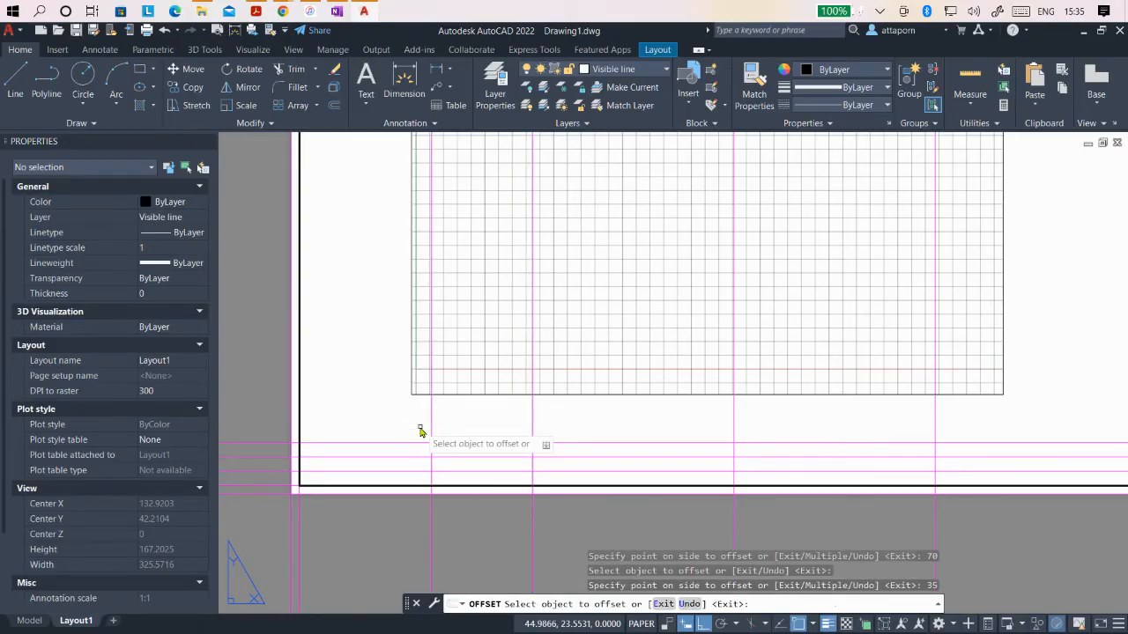
left_click(731, 421)
left_click(644, 422)
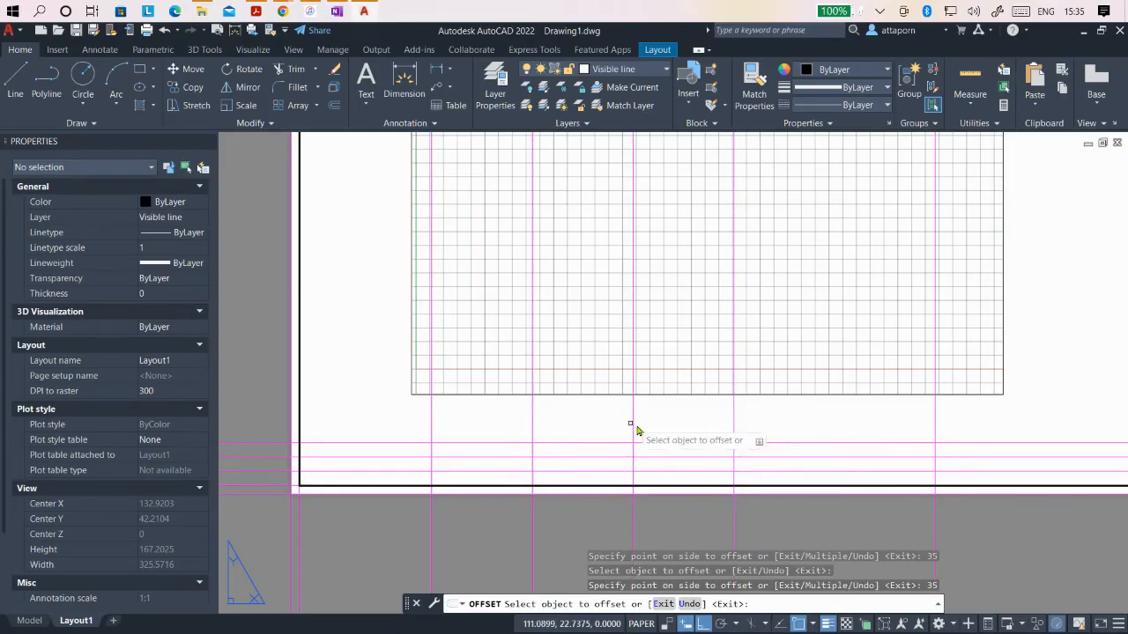
Step: Draw a horizontal line along the title block's uppermost row construction line, from the left border to the right border
scroll(671, 486, "down", 2)
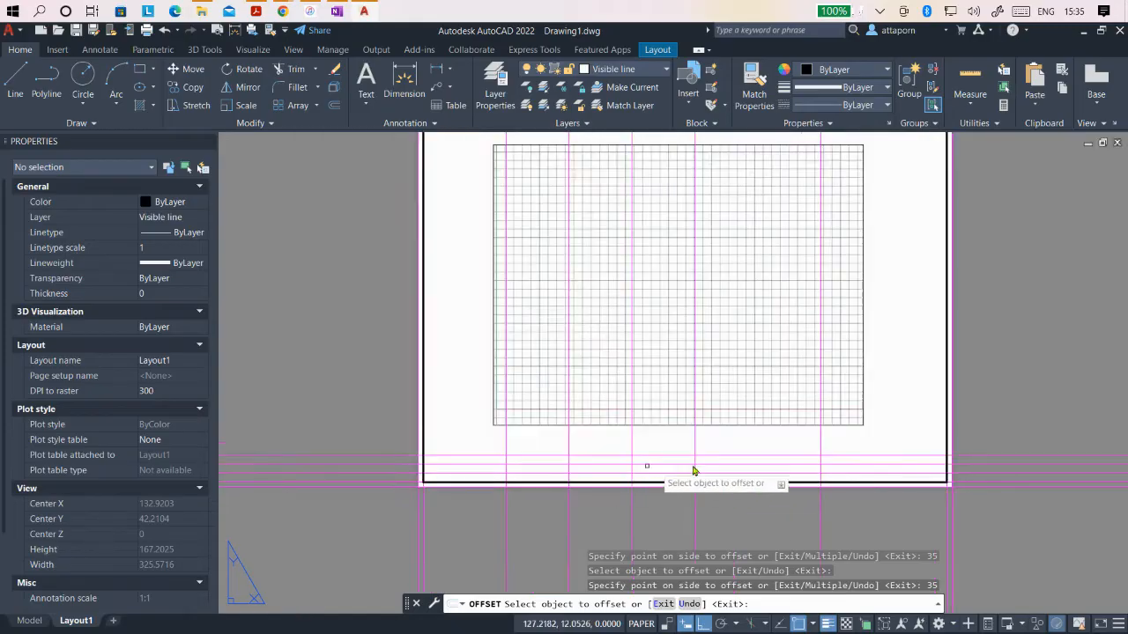
scroll(766, 479, "up", 2)
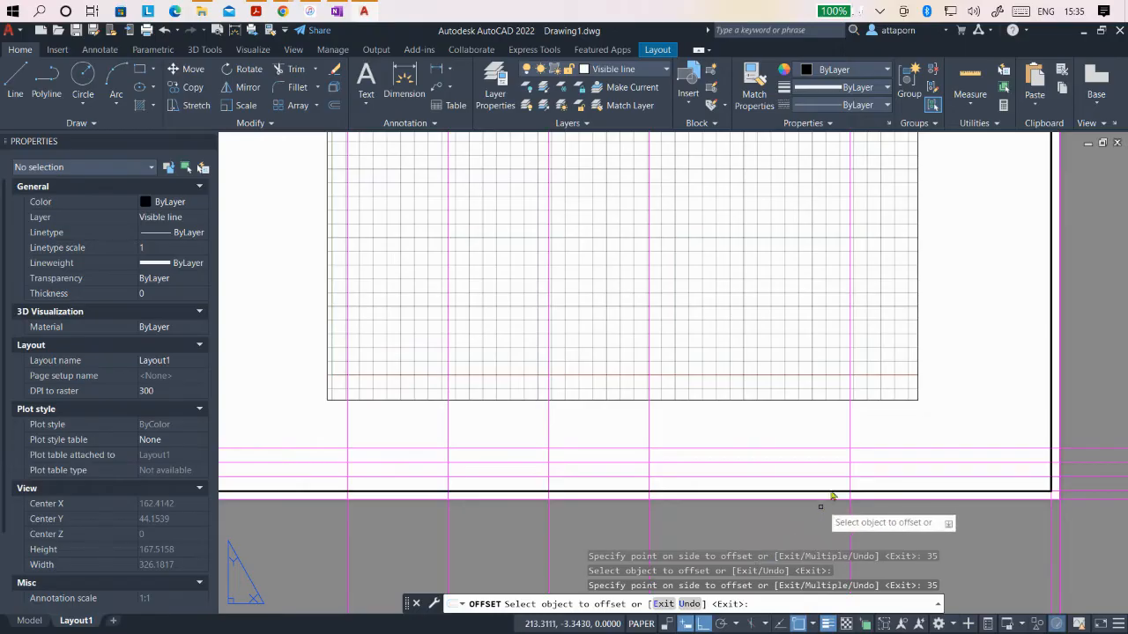
scroll(855, 472, "down", 2)
scroll(855, 466, "up", 2)
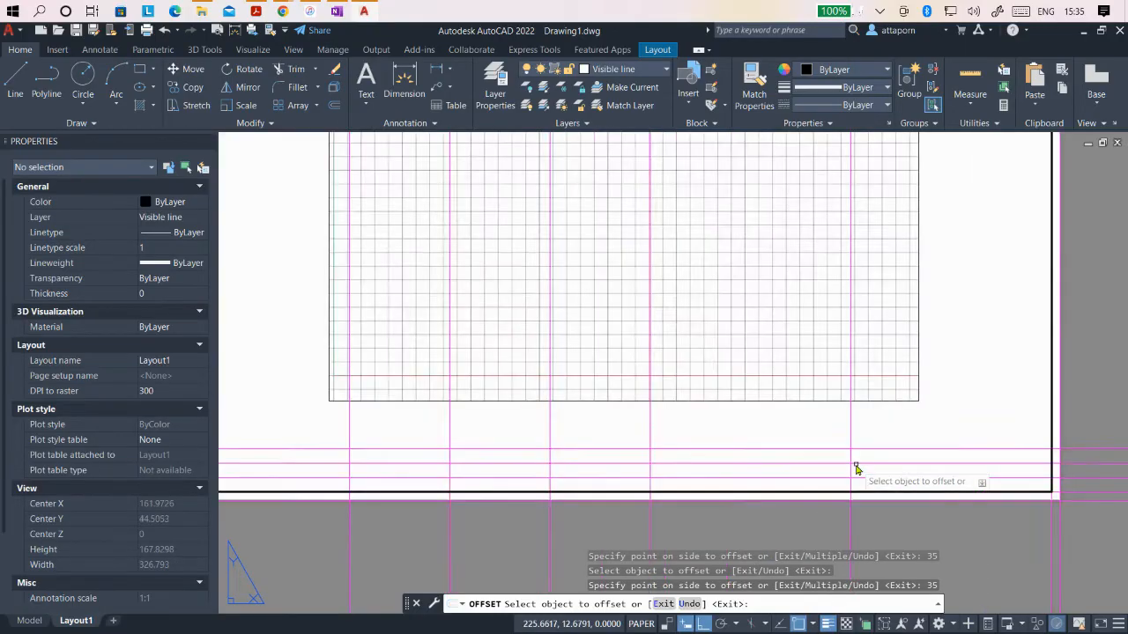
scroll(855, 466, "down", 2)
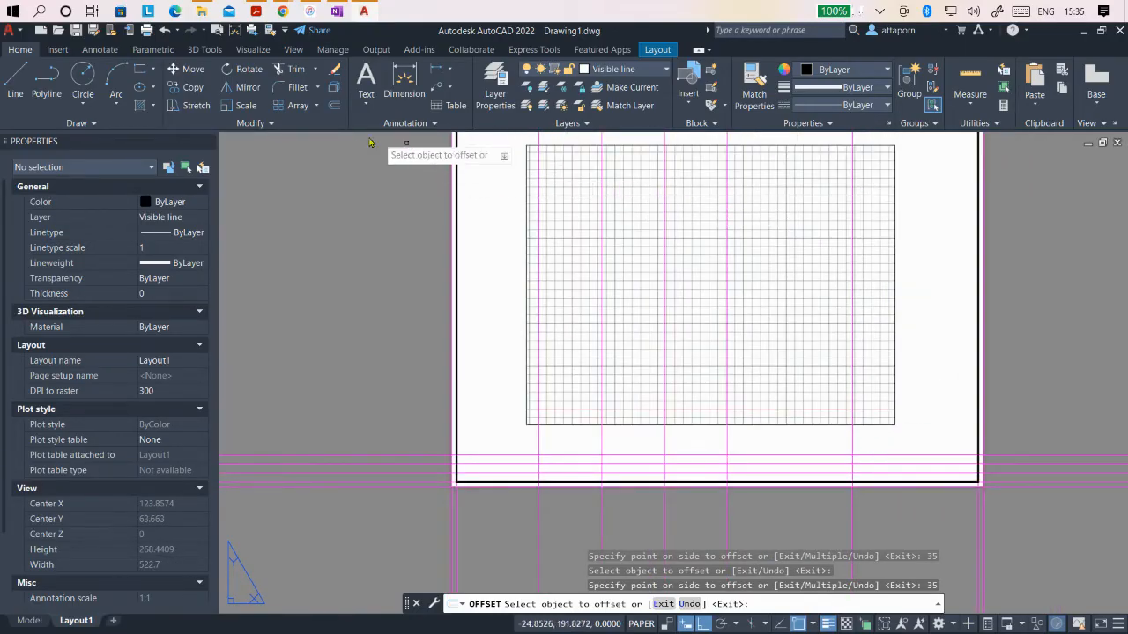
left_click(16, 82)
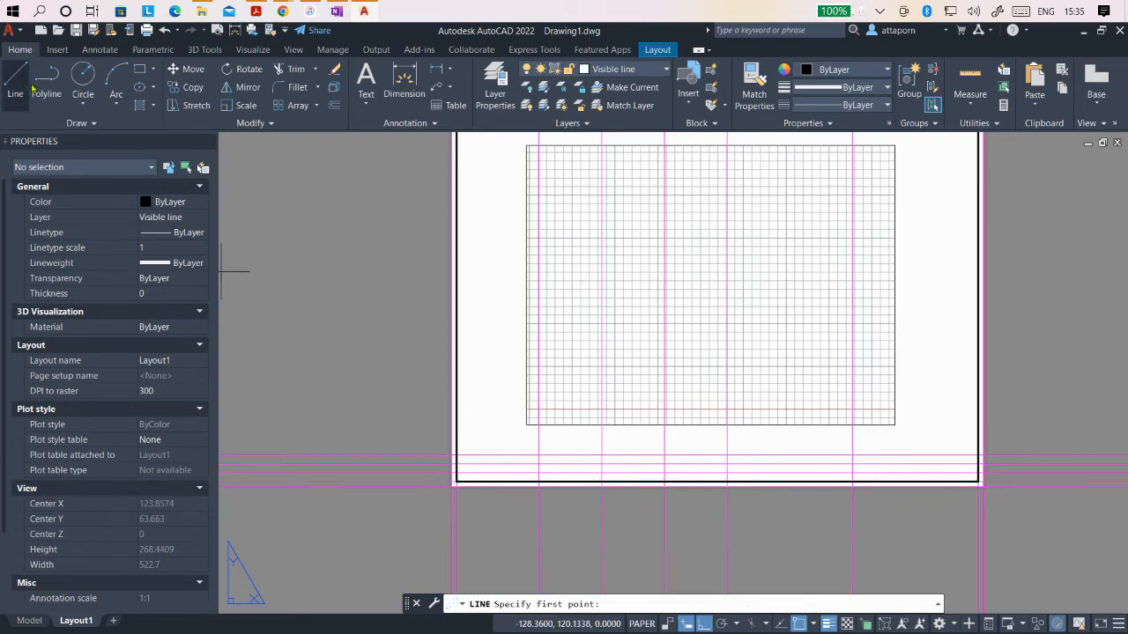
left_click(459, 456)
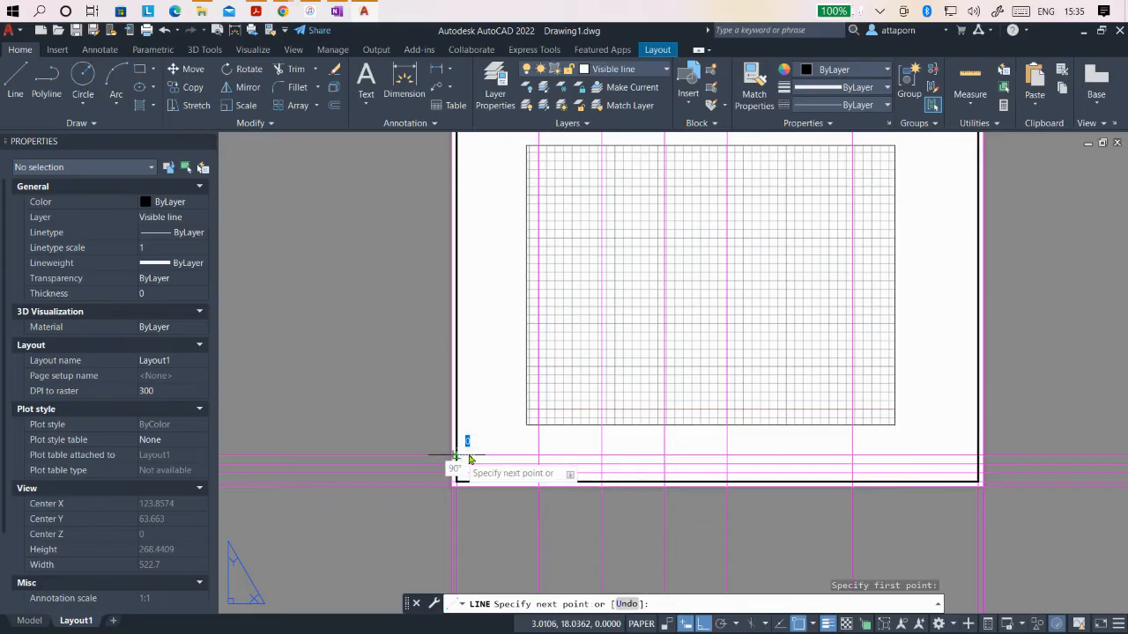
left_click(976, 455)
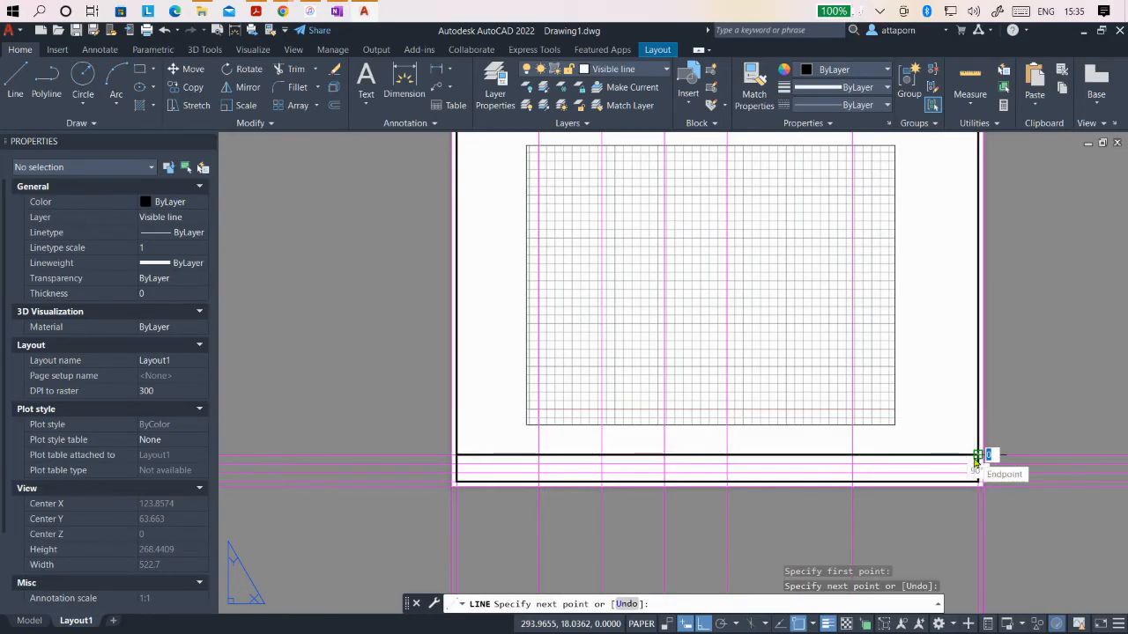
key("Return")
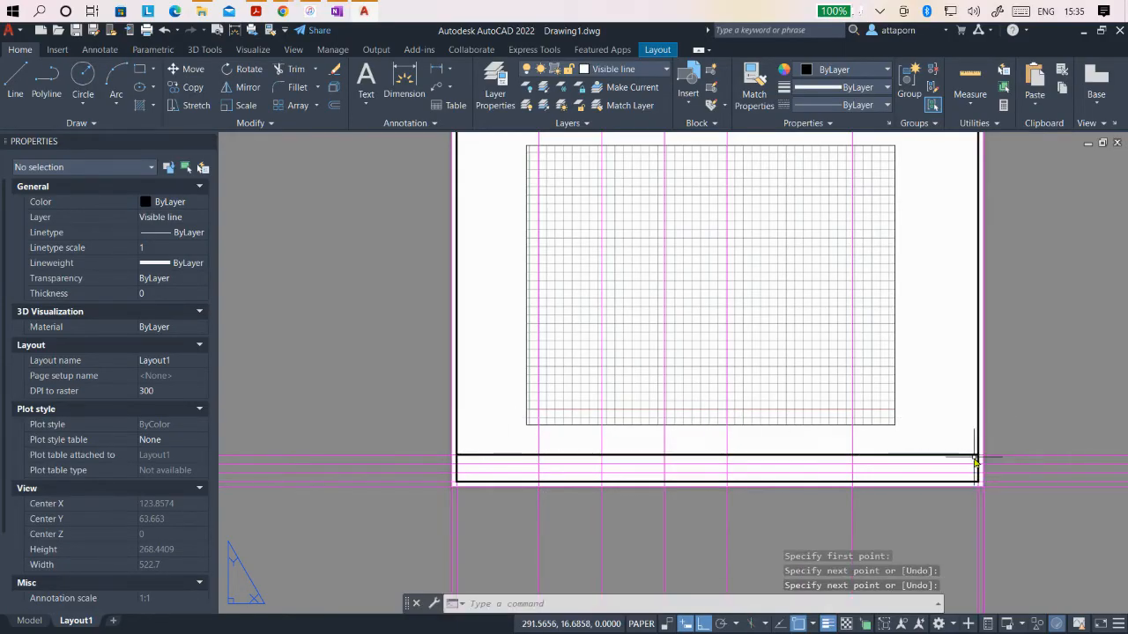
Step: Copy the title block's top line from its left endpoint down onto the two row construction lines below it
left_click(184, 88)
left_click(479, 457)
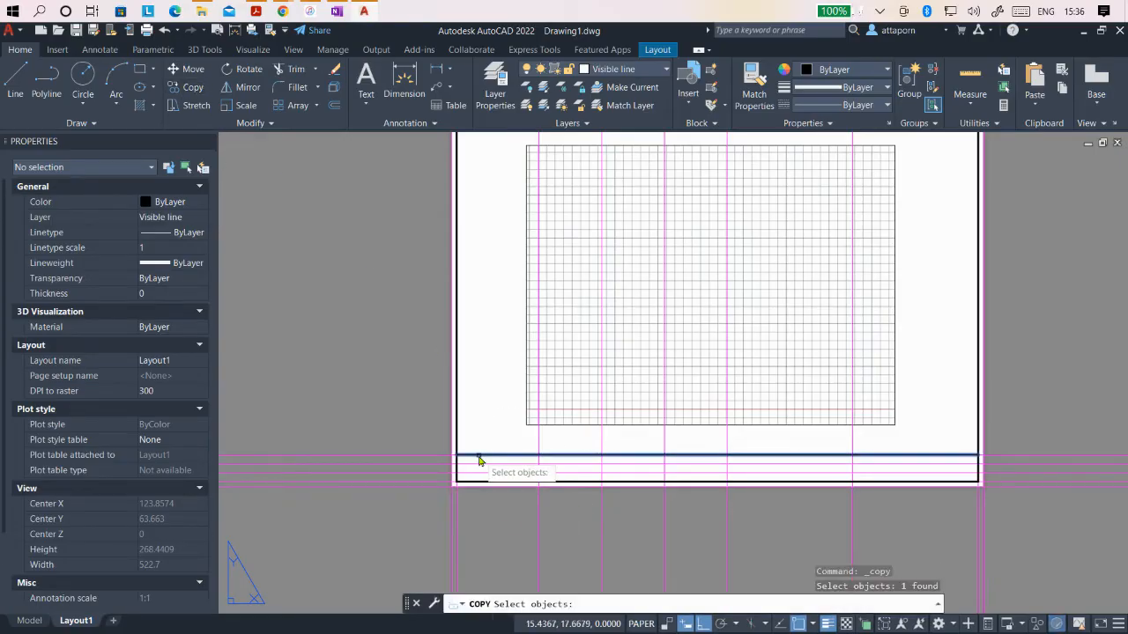
key("Return")
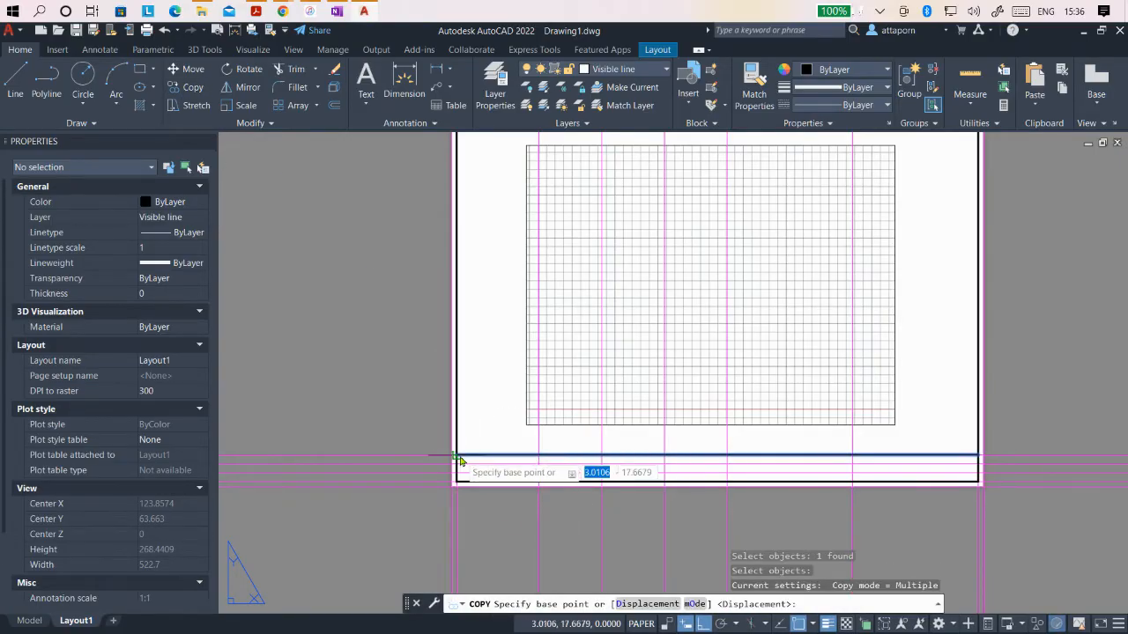
left_click(458, 456)
left_click(458, 464)
left_click(459, 471)
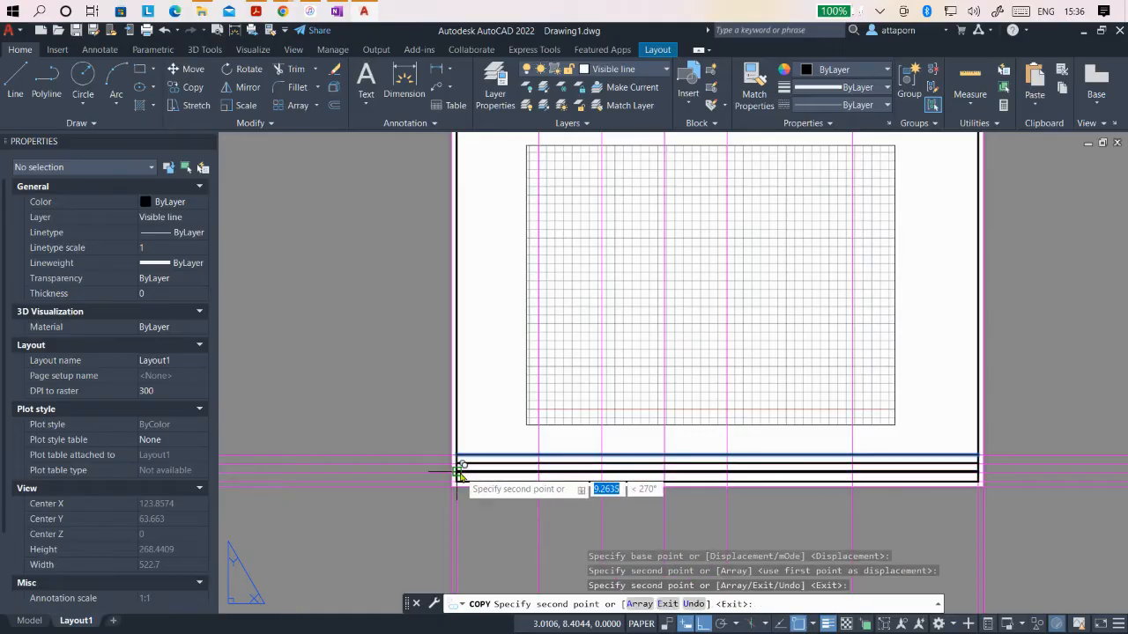
key("Return")
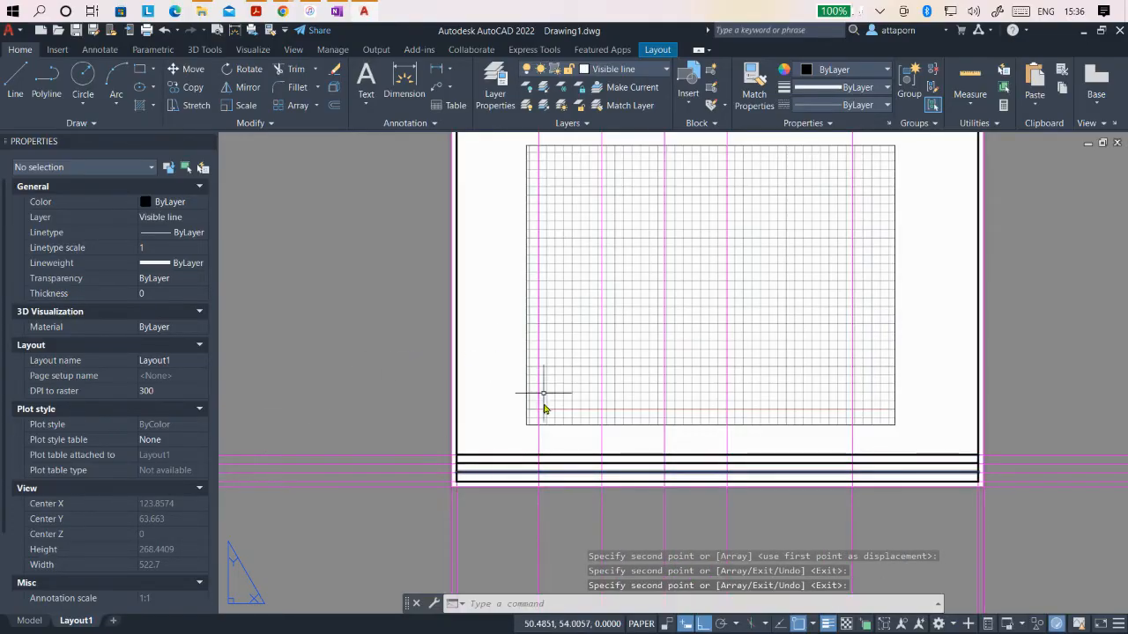
Step: Draw a vertical line along the second column construction line from the left, from the title block's top line to the lower border
scroll(543, 408, "down", 2)
scroll(541, 449, "up", 4)
scroll(568, 431, "down", 2)
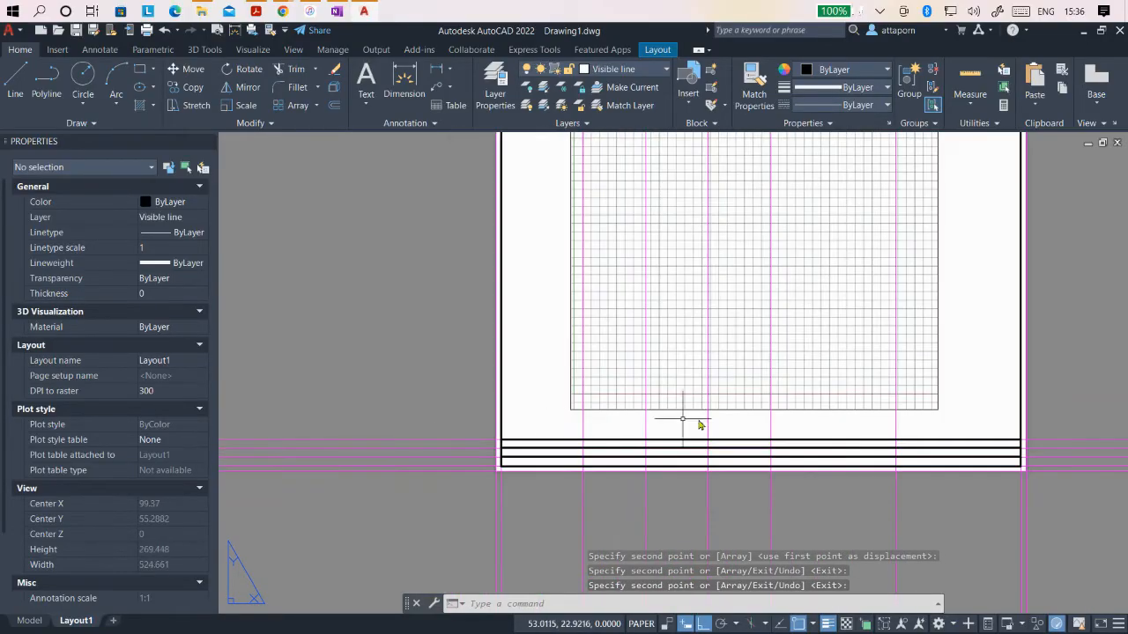
scroll(844, 408, "up", 2)
scroll(749, 411, "down", 2)
scroll(885, 406, "up", 2)
scroll(886, 409, "down", 1)
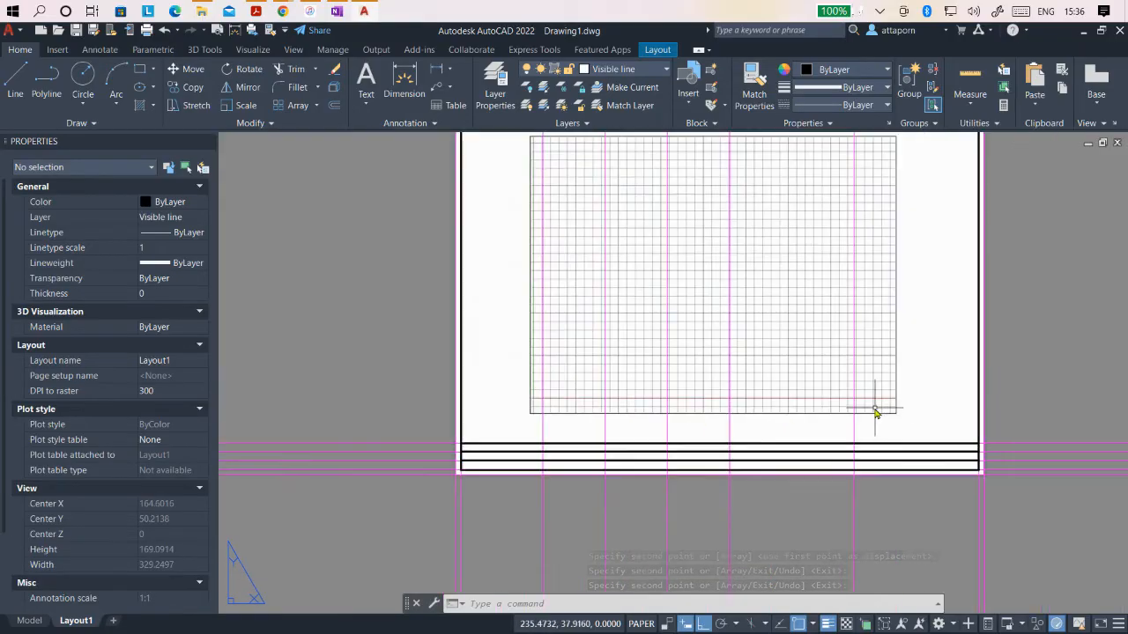
left_click(16, 81)
left_click(612, 460)
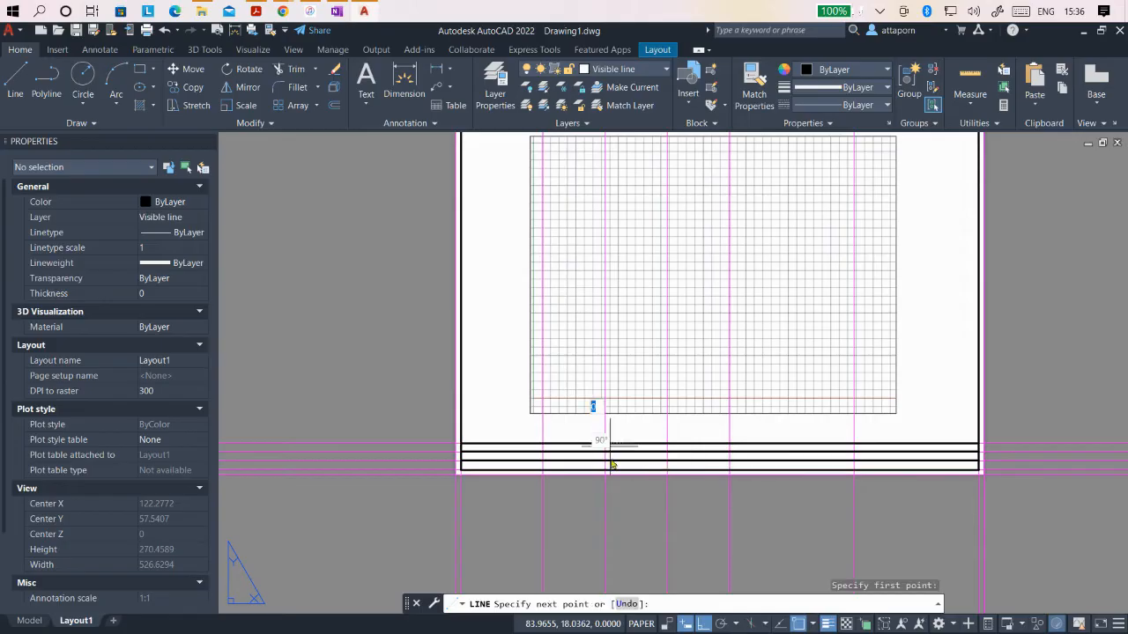
left_click(605, 469)
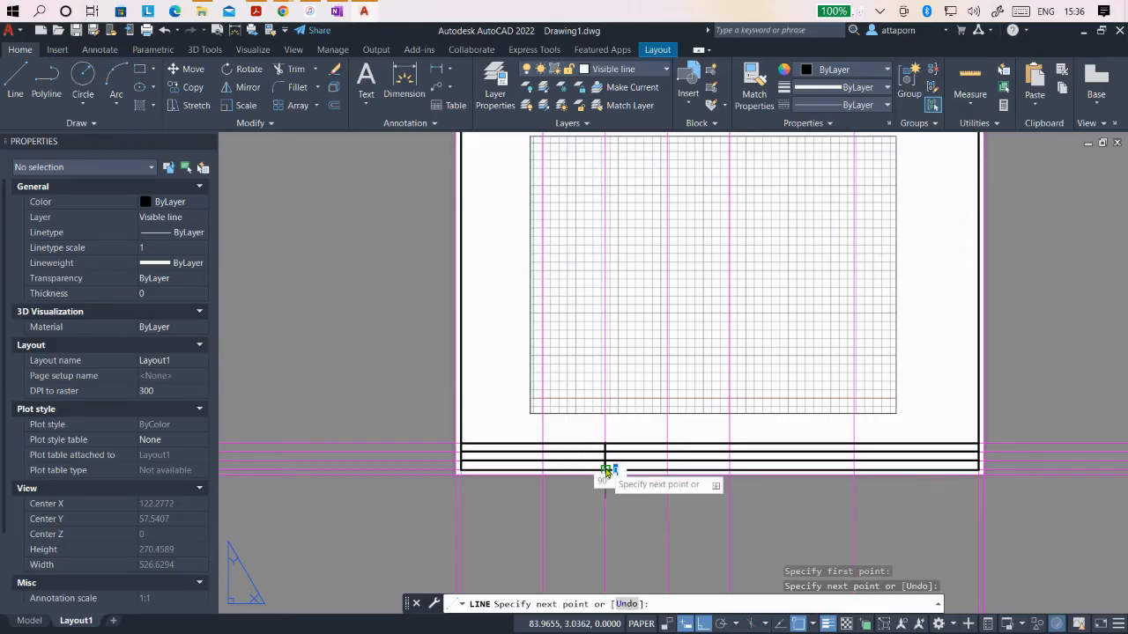
key("Return")
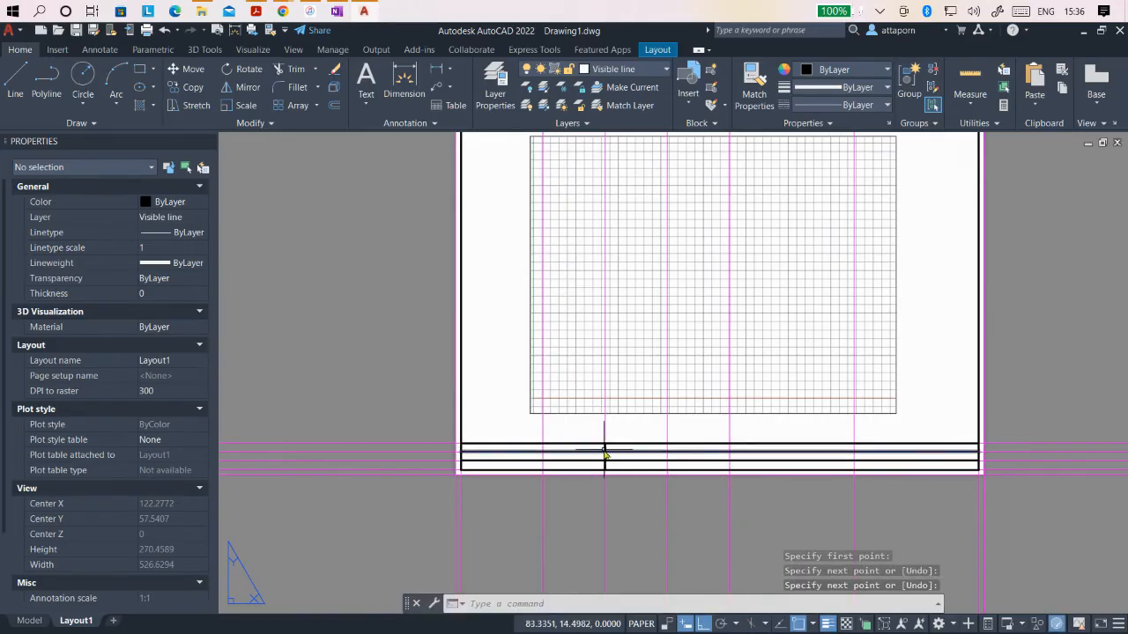
Step: Copy the vertical title block line from its upper endpoint to the column construction lines 70 and 140 to its right
left_click(190, 90)
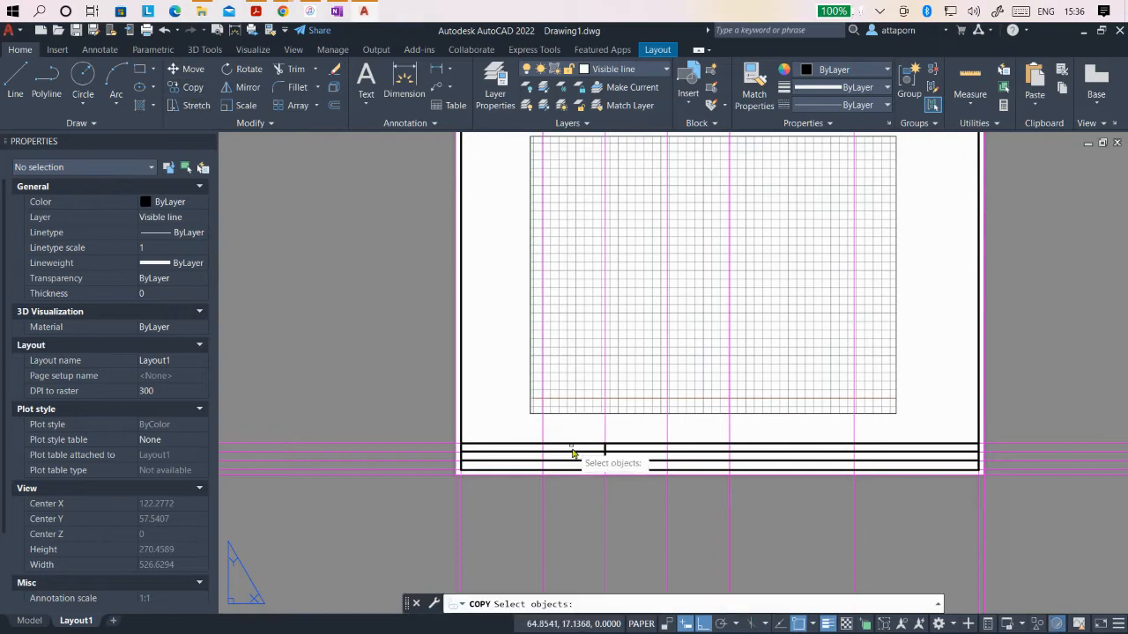
left_click(606, 452)
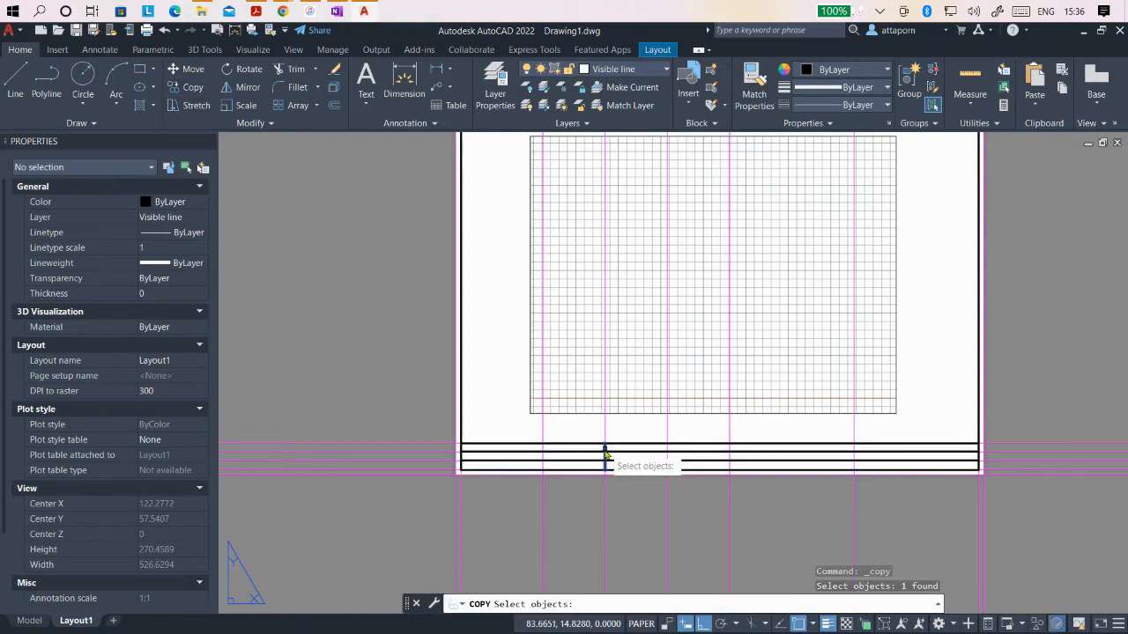
key("Return")
left_click(605, 443)
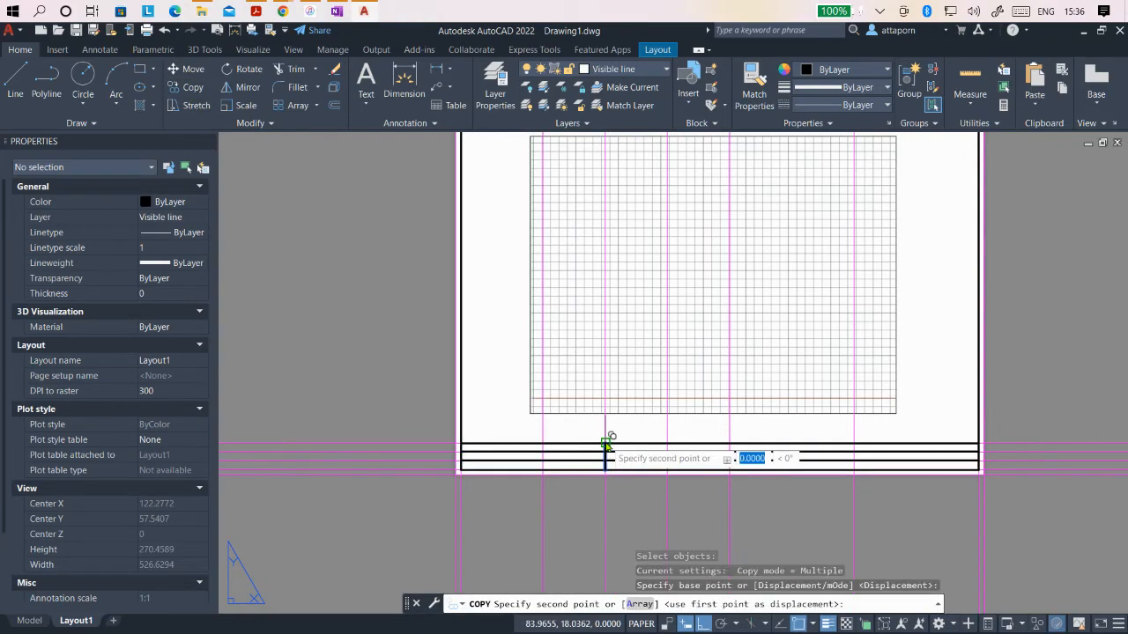
left_click(730, 444)
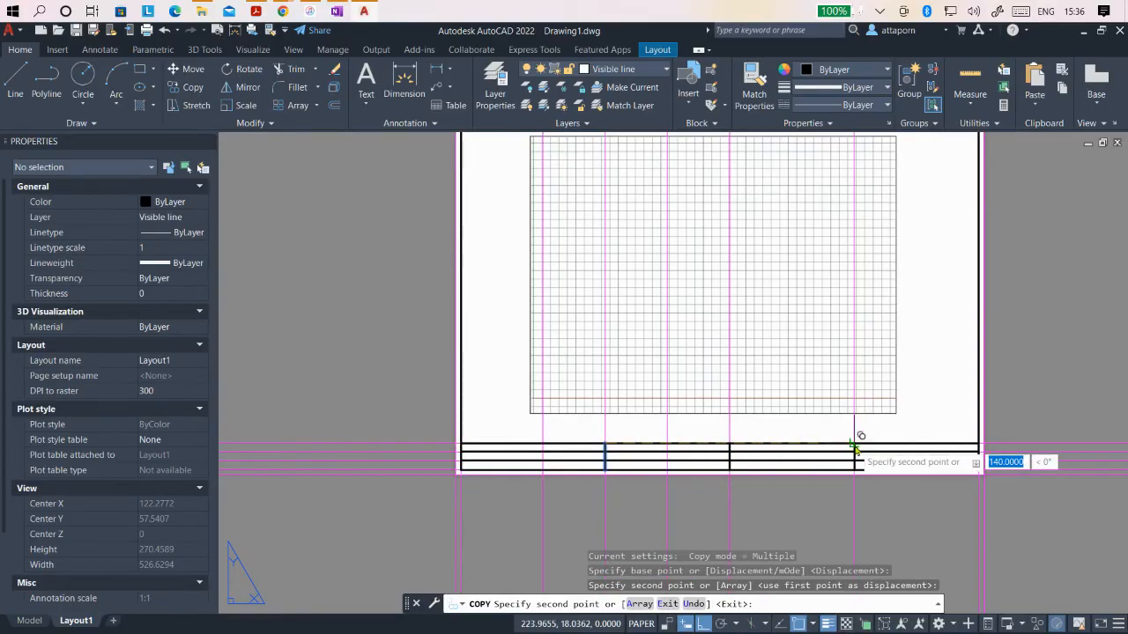
left_click(855, 444)
key("Return")
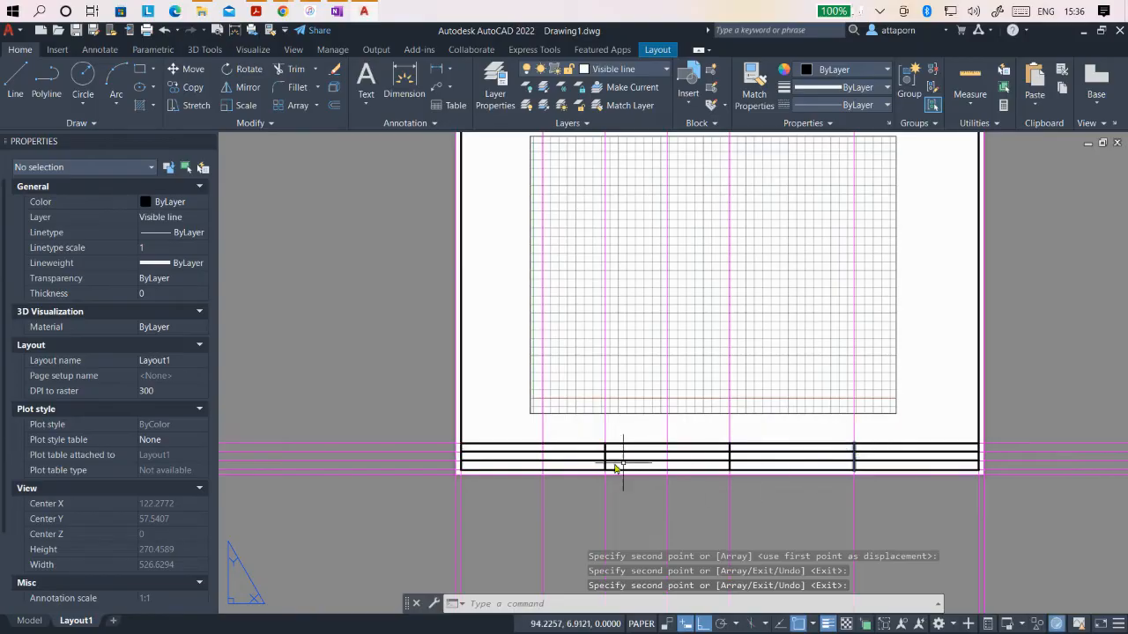
Step: Check the title block divisions in Drawing Paper.pdf in Acrobat, then in AutoCAD draw a vertical divider across the lowest row at the leftmost column construction line
left_click(15, 79)
scroll(506, 407, "up", 4)
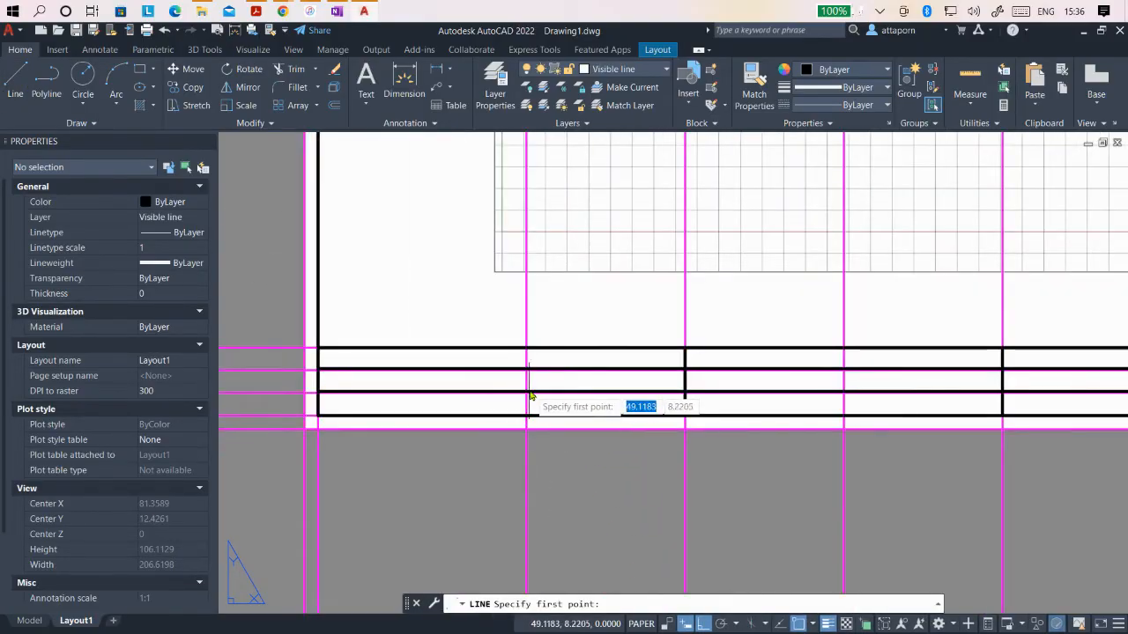
left_click(256, 11)
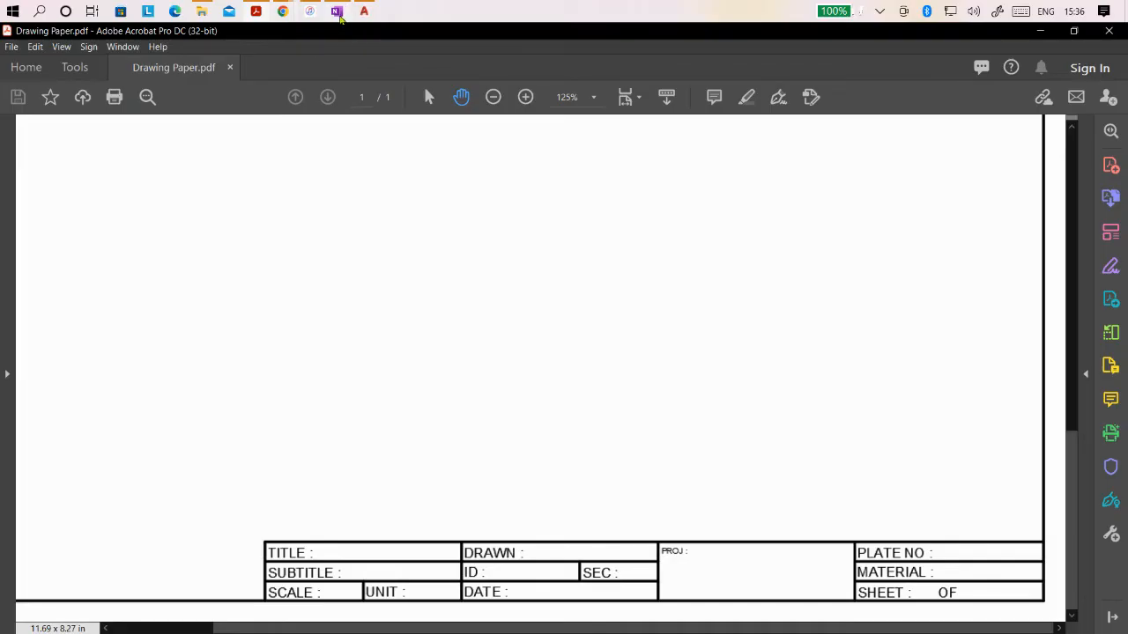
mouse_move(361, 14)
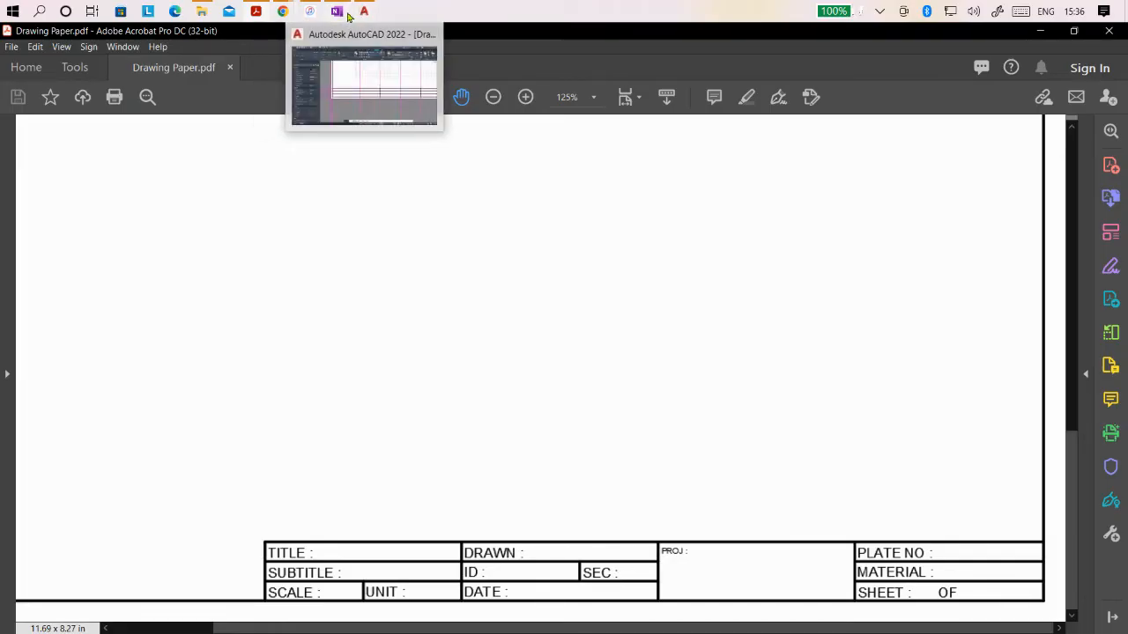
left_click(361, 13)
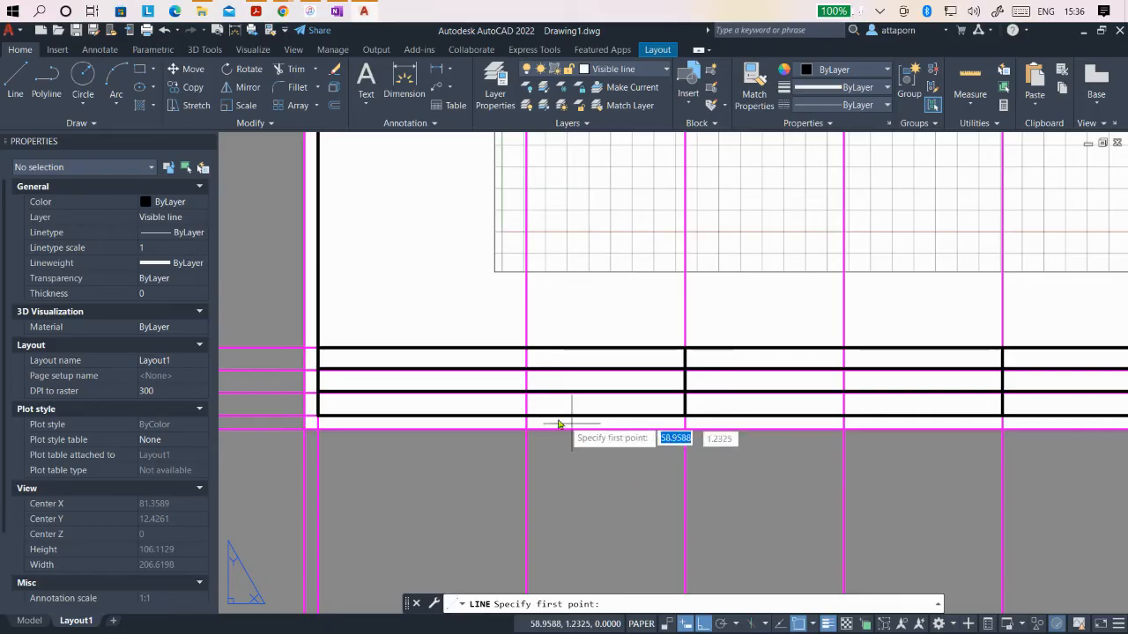
left_click(526, 395)
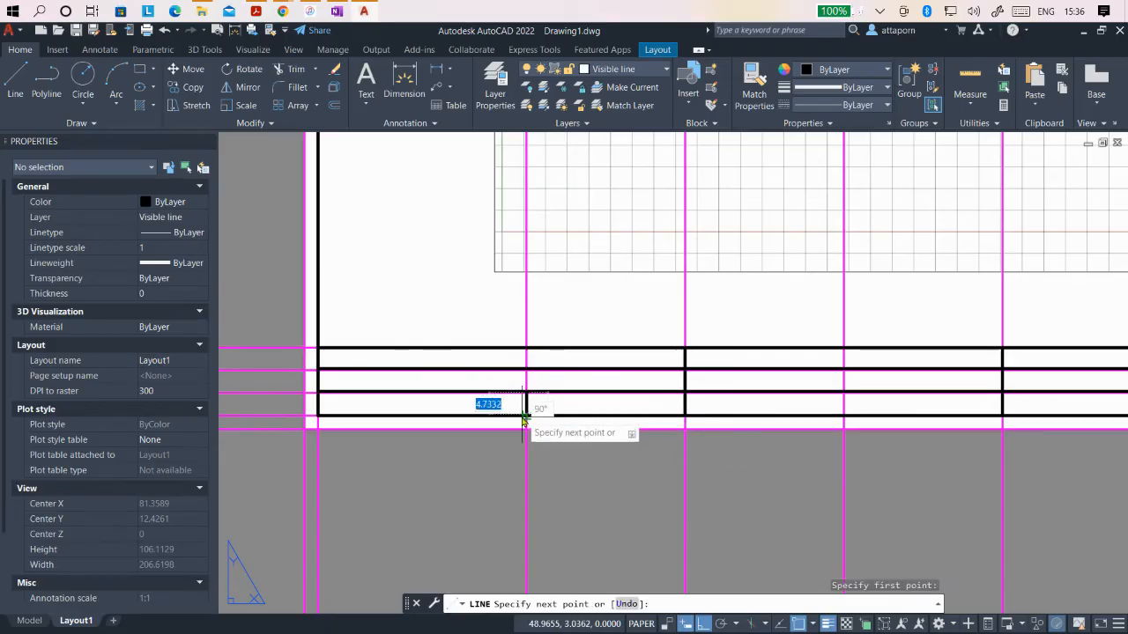
left_click(594, 445)
key("Return")
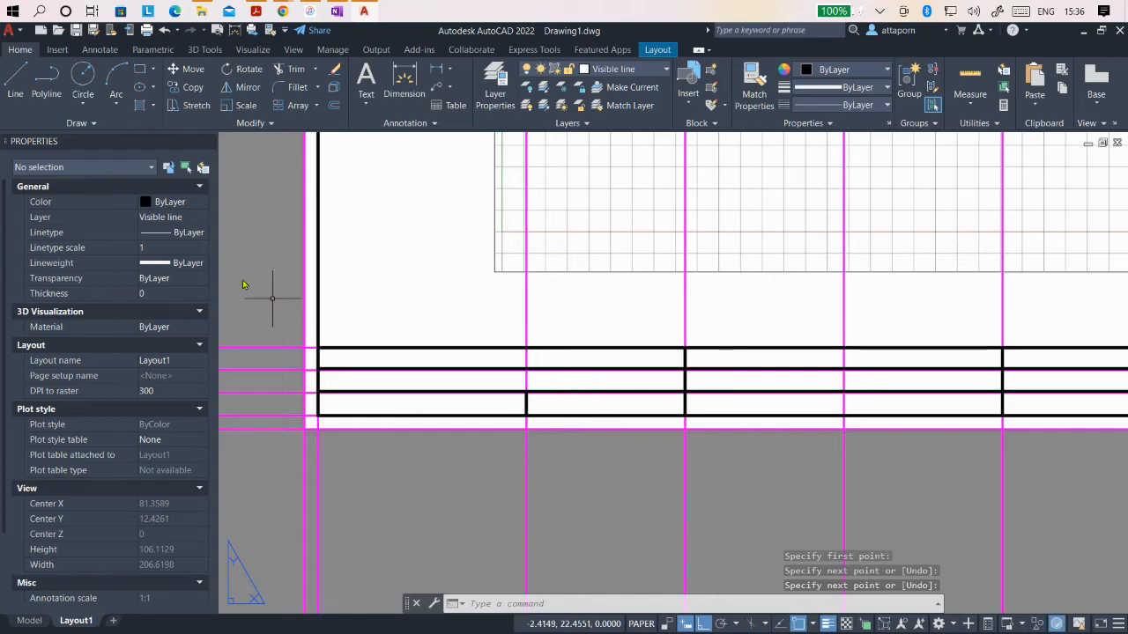
Step: Draw a short vertical divider across the title block's middle row at the third column construction line from the left
left_click(15, 83)
scroll(586, 412, "down", 2)
scroll(830, 377, "up", 2)
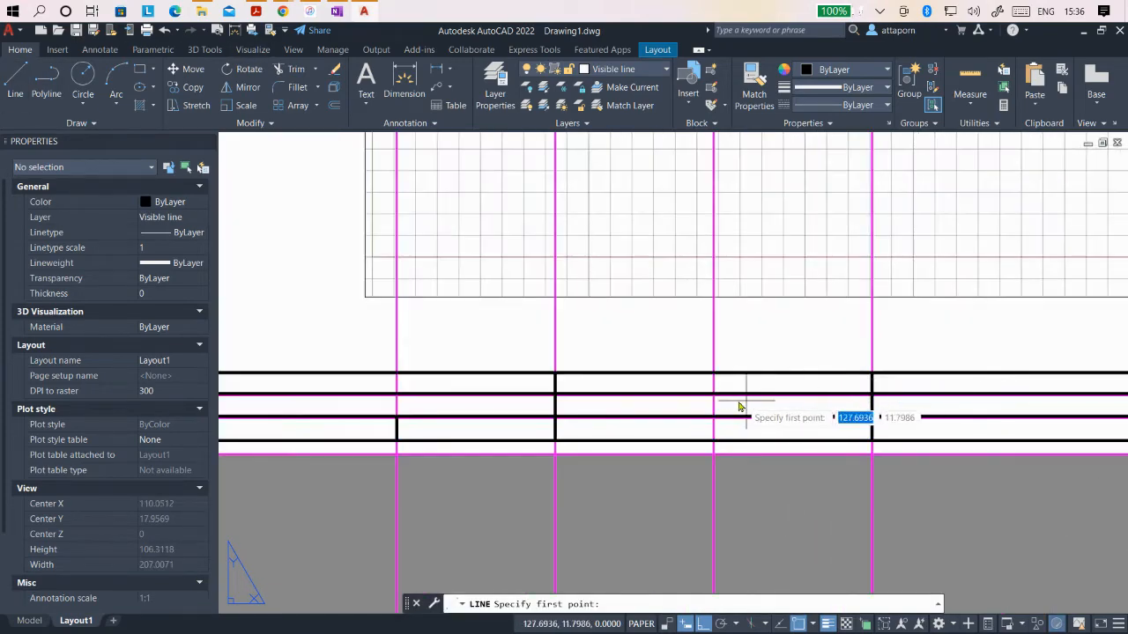
left_click(715, 394)
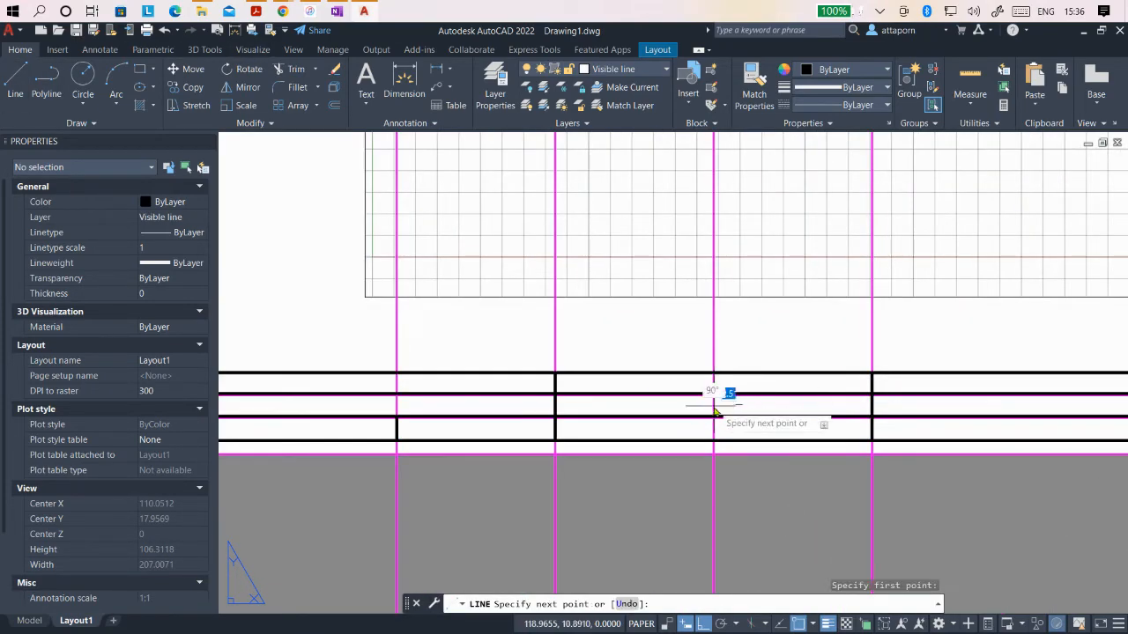
left_click(713, 416)
key("Return")
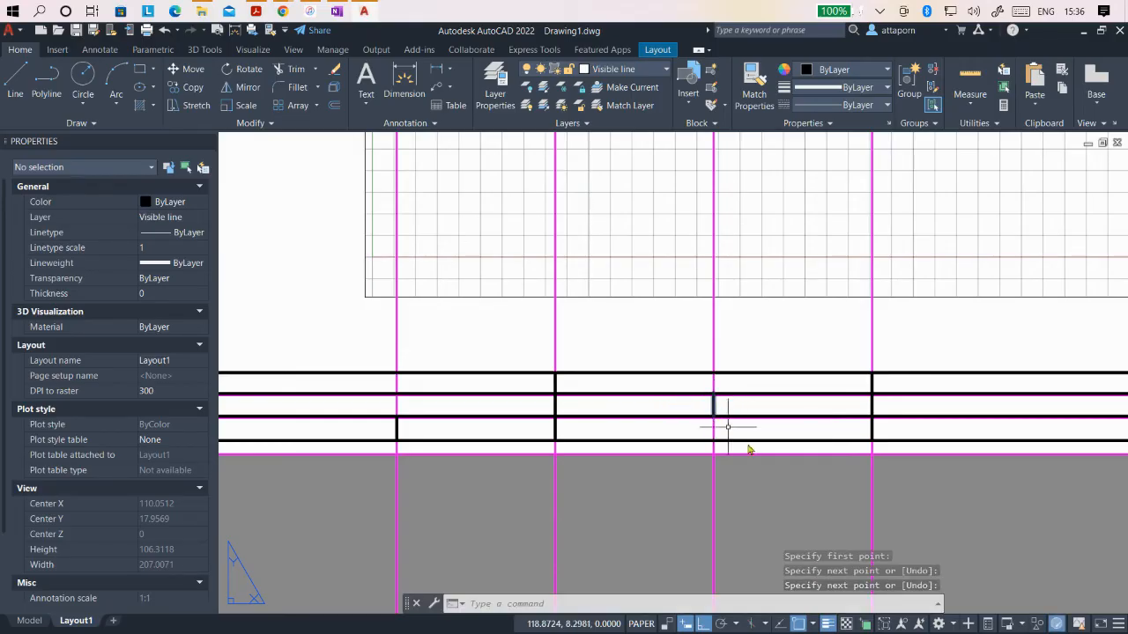
Step: Check the PROJ cell in Drawing Paper.pdf in Acrobat, then in AutoCAD trim the lower row line out of that cell
scroll(529, 441, "down", 3)
scroll(758, 443, "up", 2)
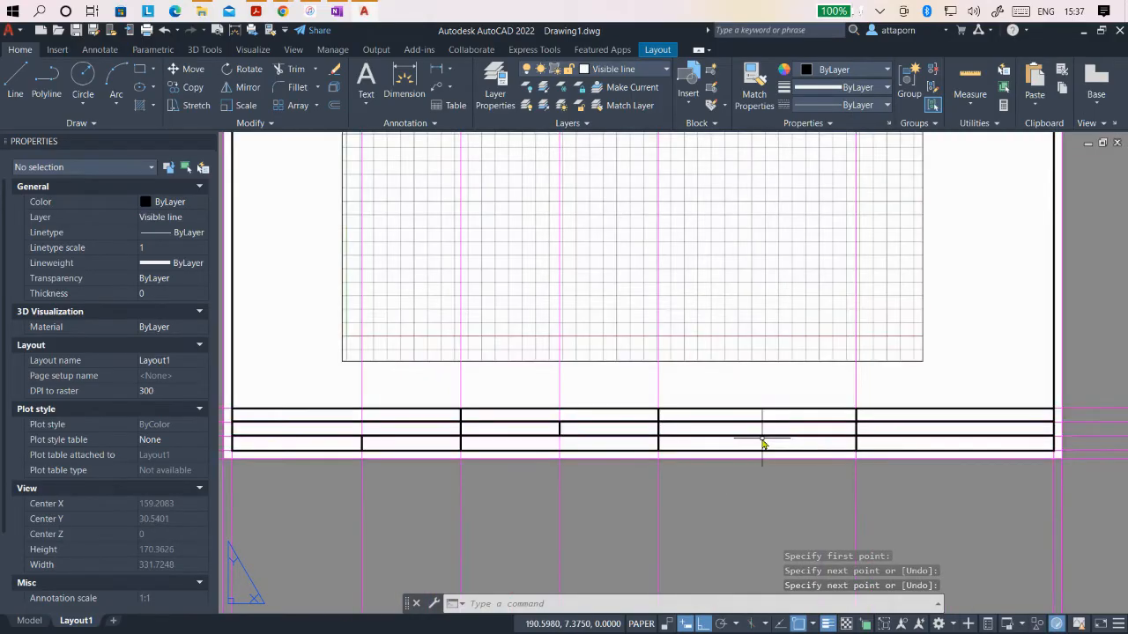
scroll(821, 393, "down", 2)
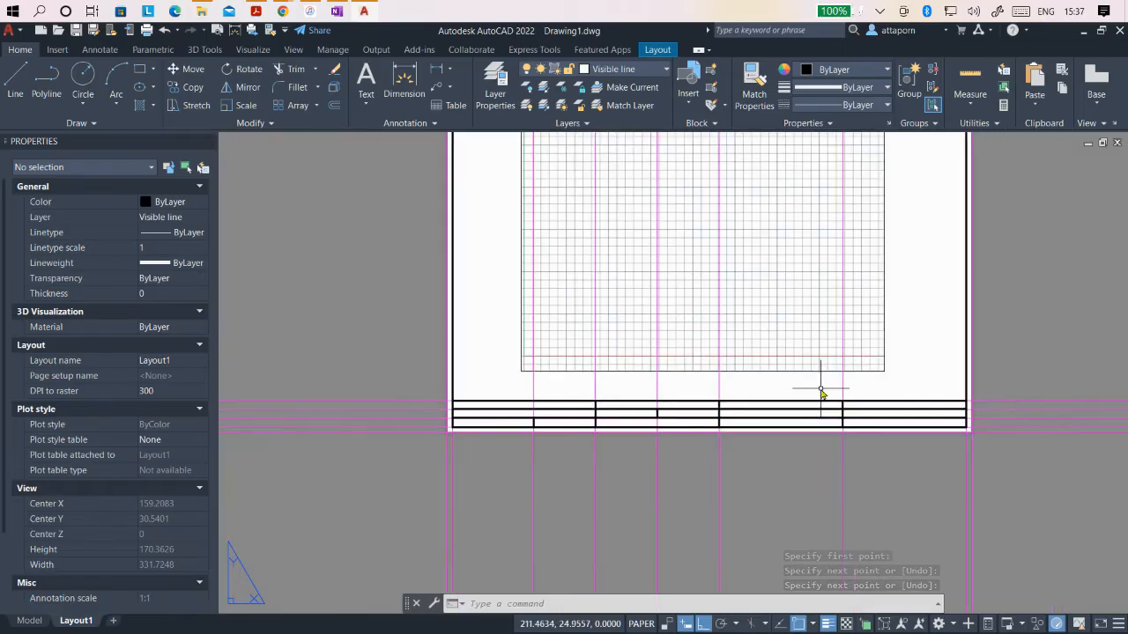
scroll(805, 428, "up", 2)
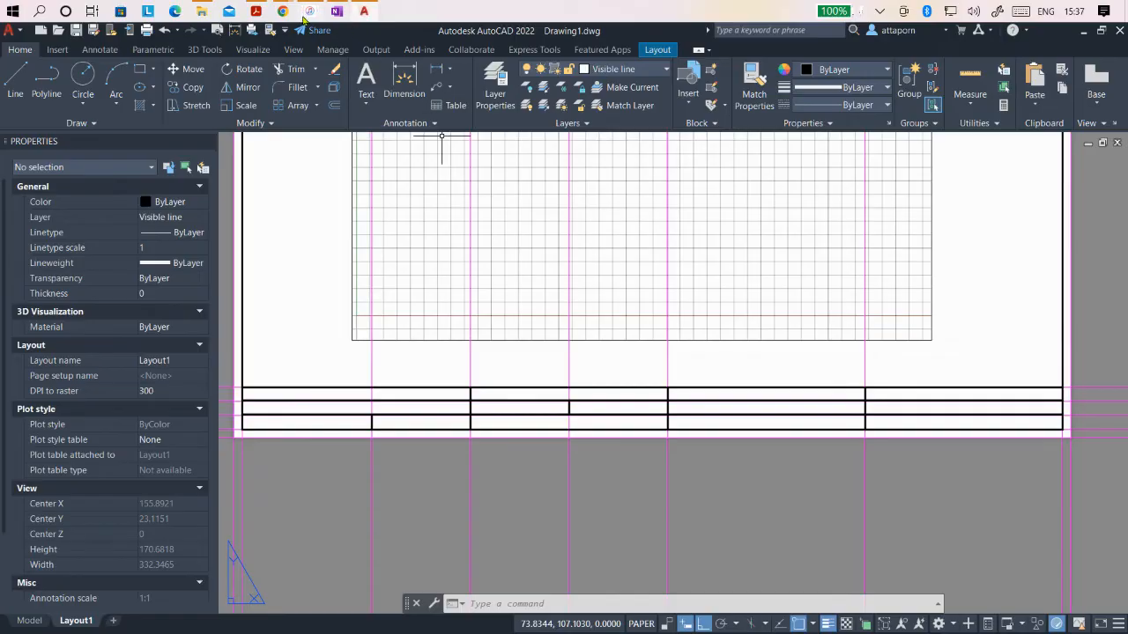
left_click(257, 13)
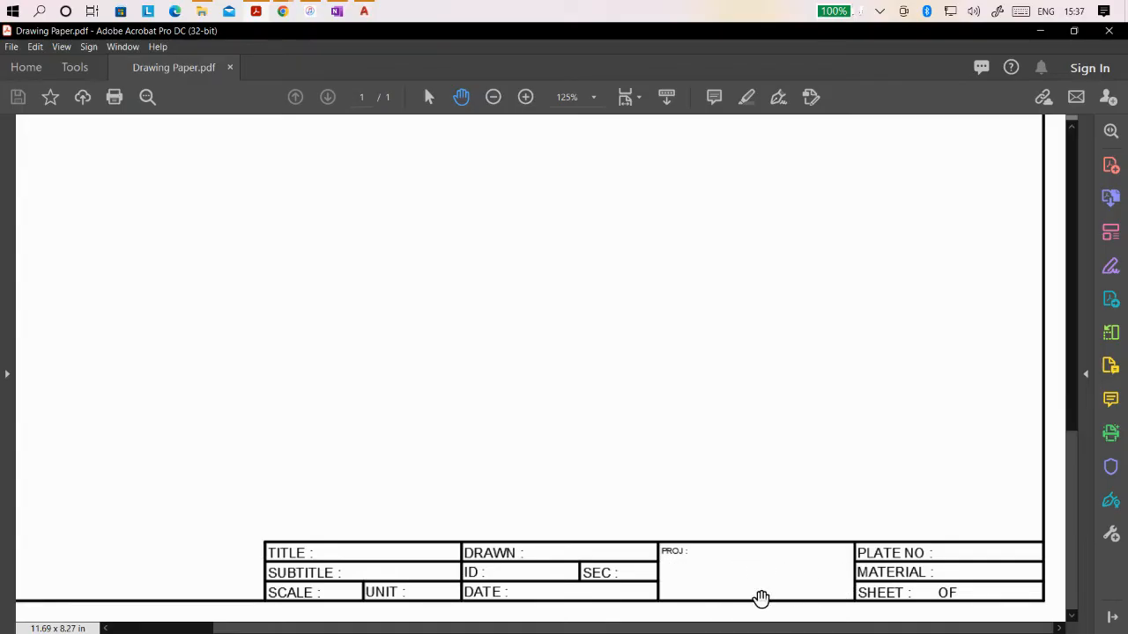
left_click(366, 12)
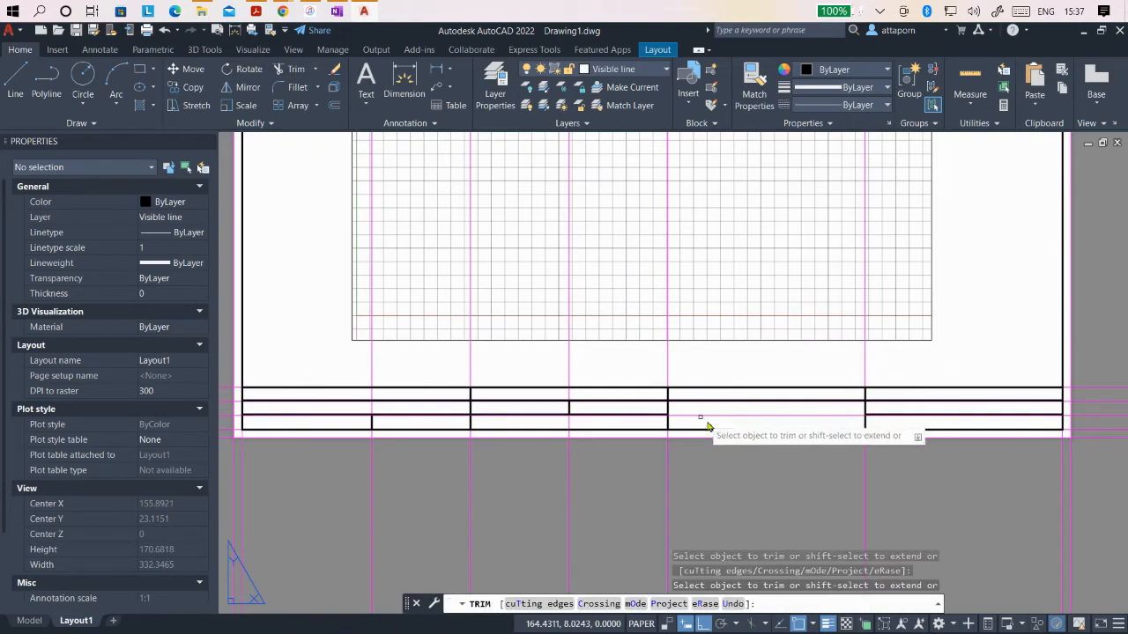
key("Escape")
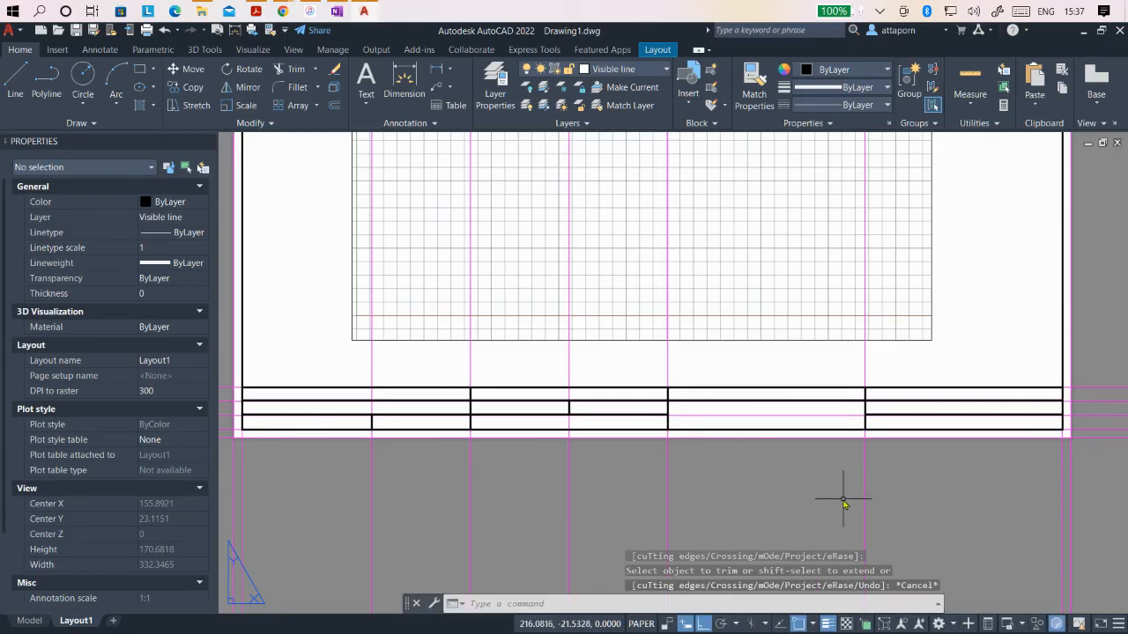
Step: Save the drawing as an AutoCAD Drawing Template (*.dwt) over the existing file ISO 128-24 sec 450-2021
scroll(930, 441, "down", 4)
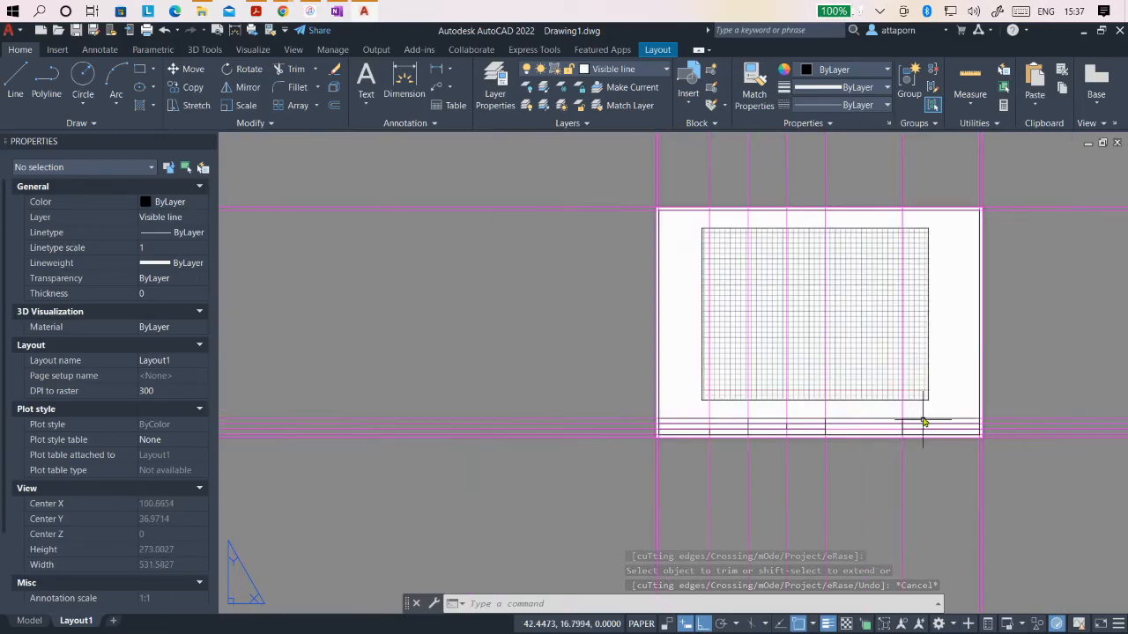
scroll(970, 315, "up", 2)
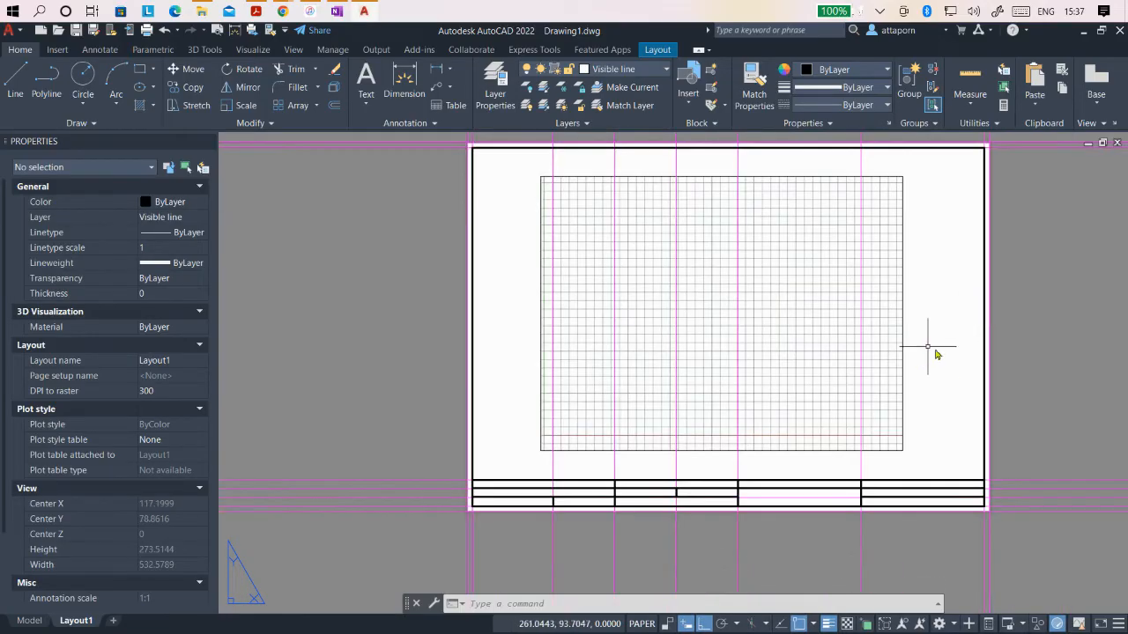
scroll(881, 291, "down", 2)
scroll(899, 236, "up", 2)
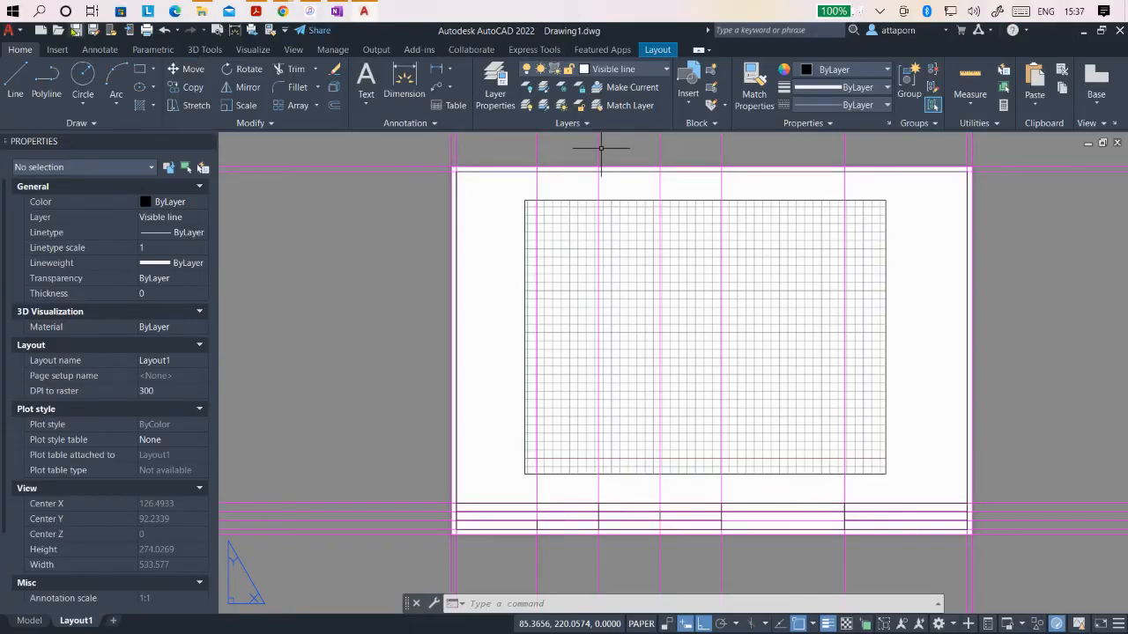
left_click(75, 30)
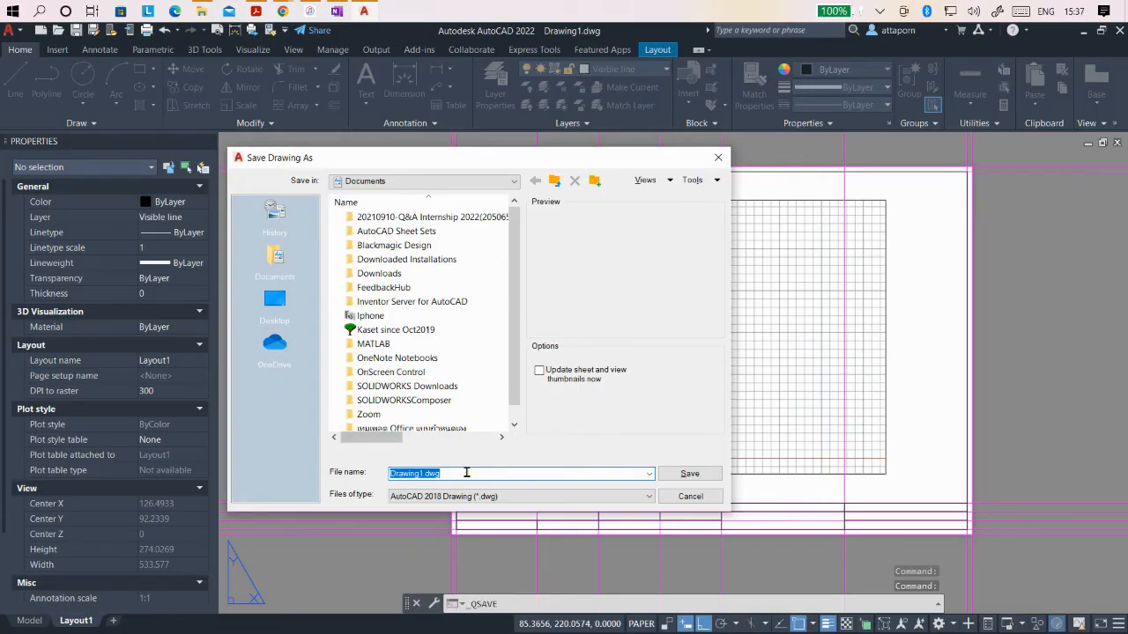
left_click(472, 498)
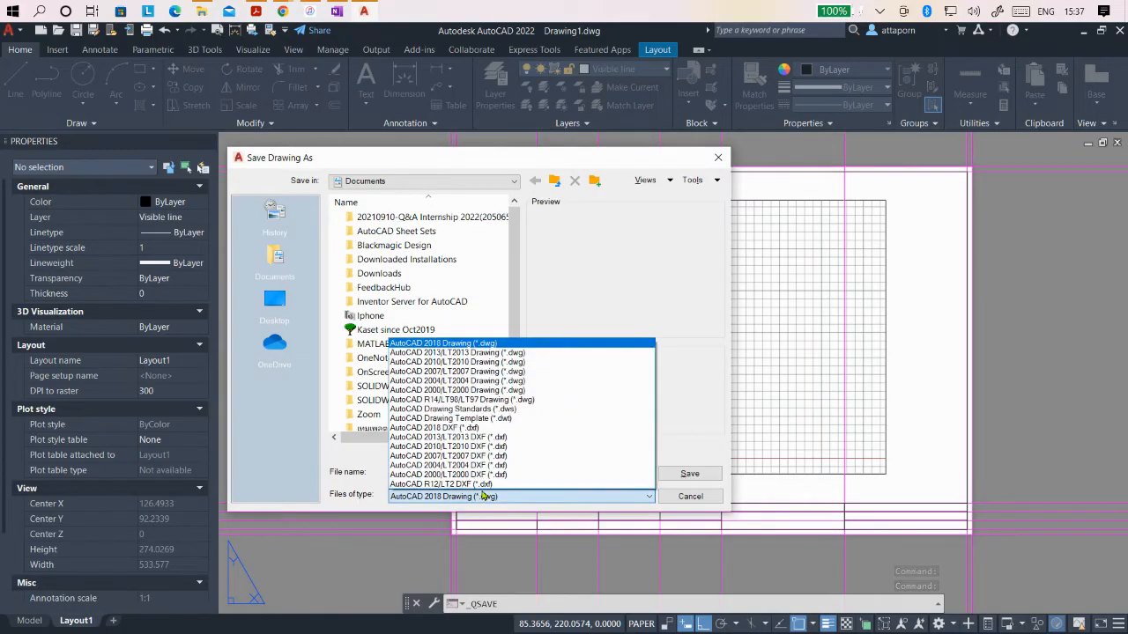
left_click(500, 421)
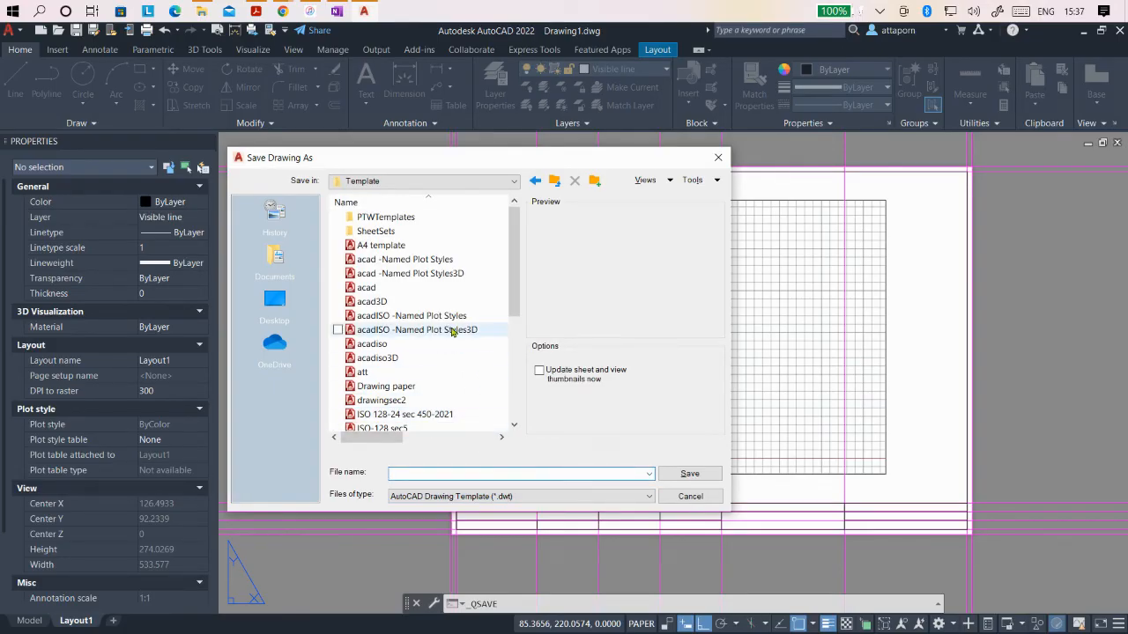
scroll(451, 329, "down", 4)
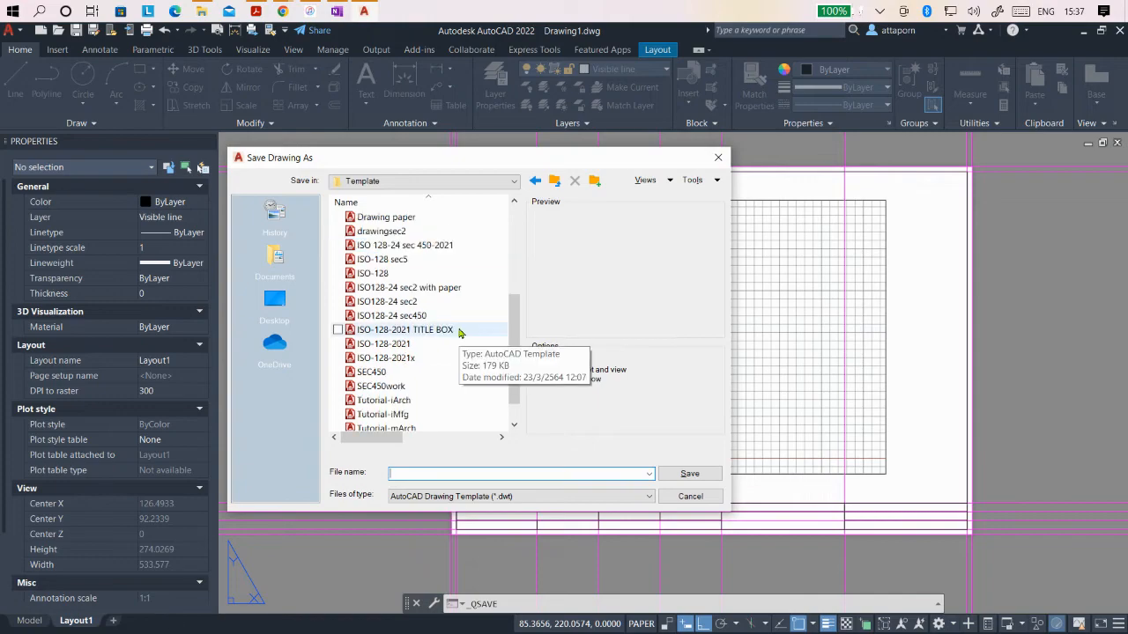
left_click(436, 245)
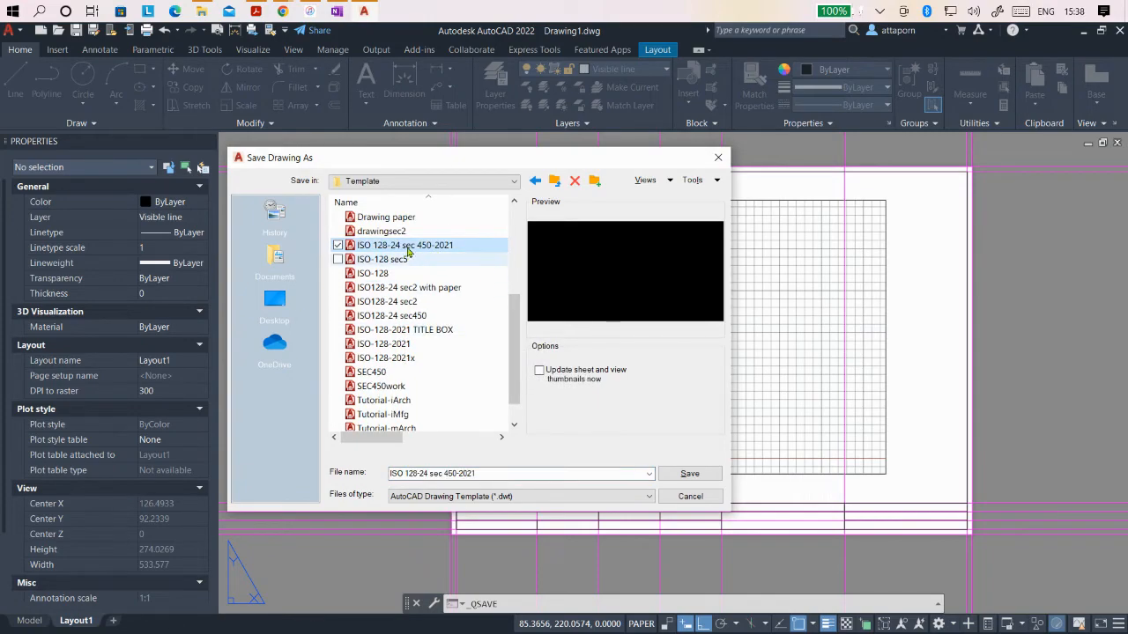
left_click(686, 475)
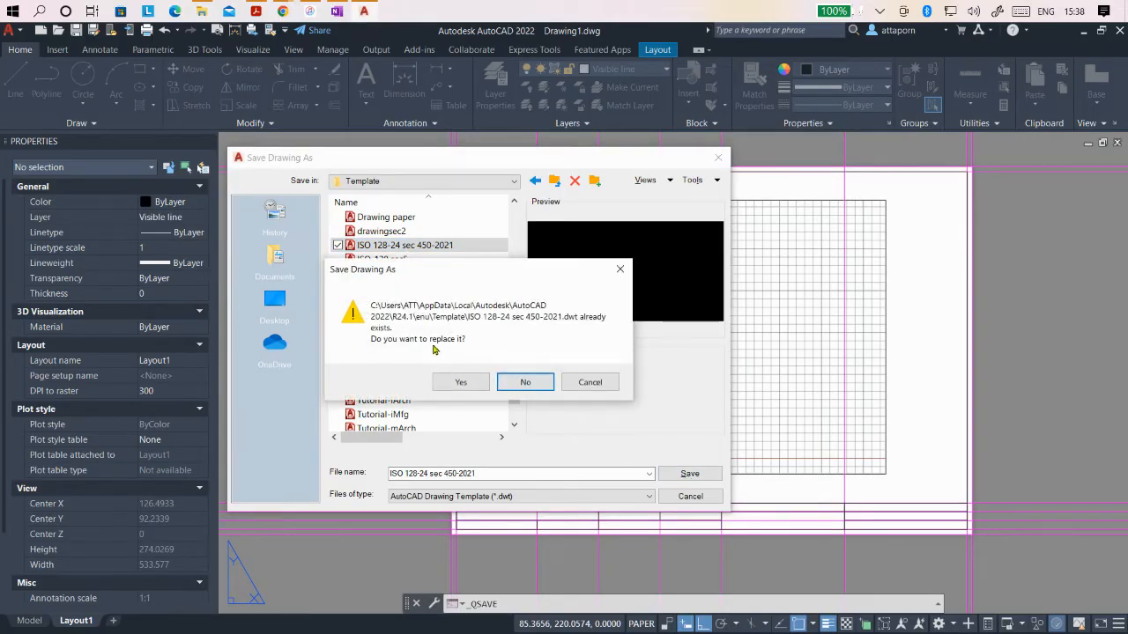
left_click(466, 381)
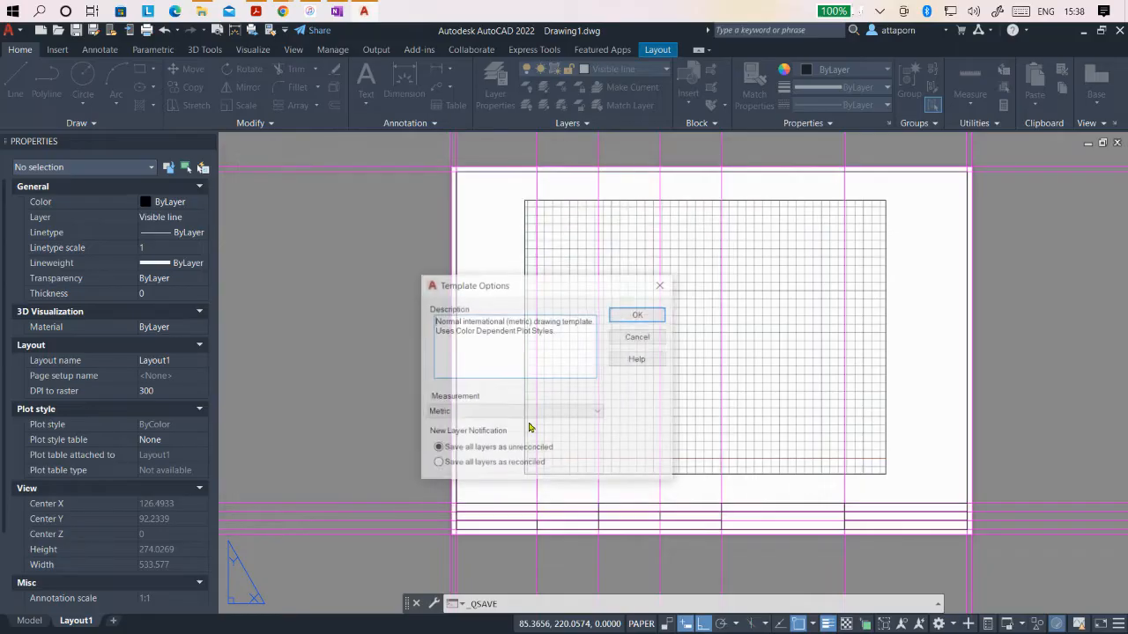
Step: Accept the template options with Metric measurement and all layers saved as unreconciled
left_click(437, 411)
left_click(436, 411)
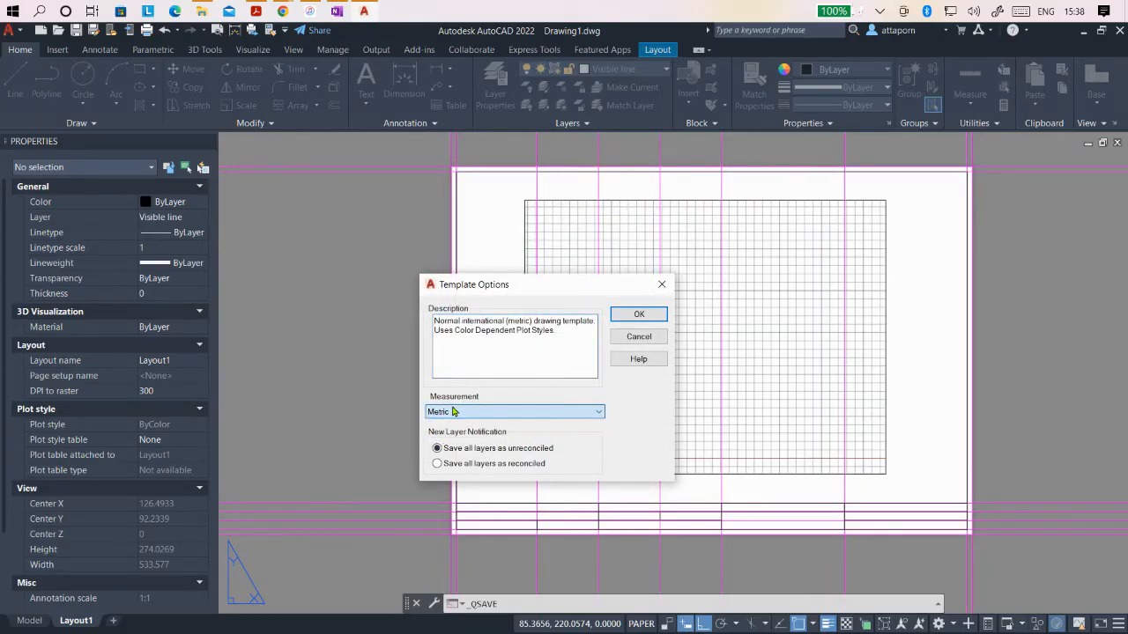
left_click(649, 317)
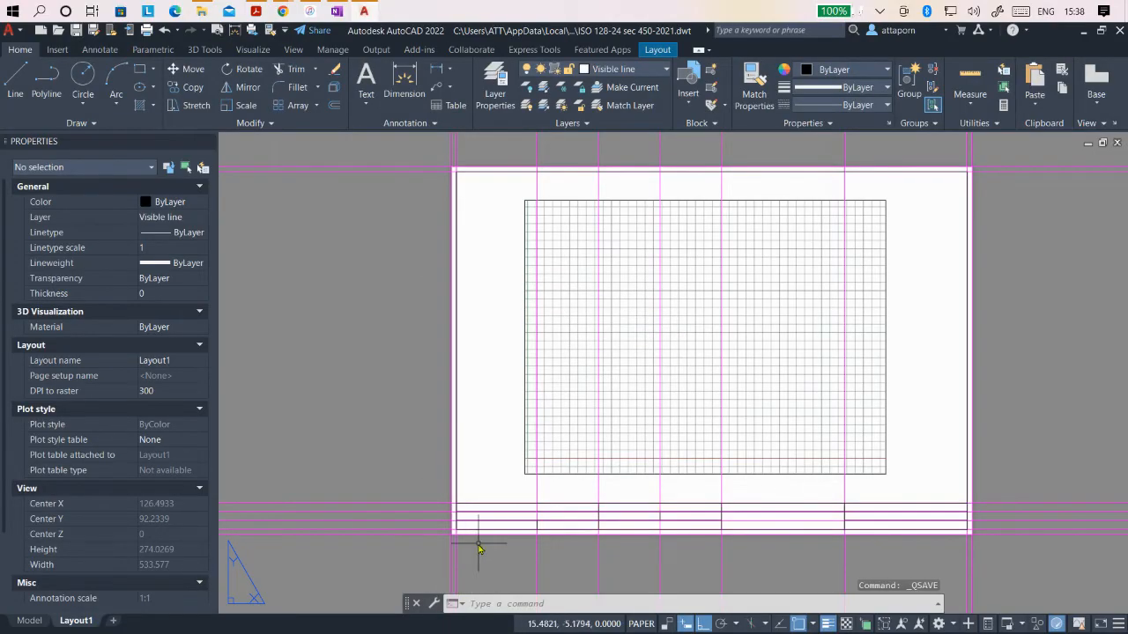
Step: Add the multiline text "TITLE:" at height 2.5 in the empty area above the title block's first column
scroll(480, 534, "up", 2)
scroll(480, 534, "up", 2)
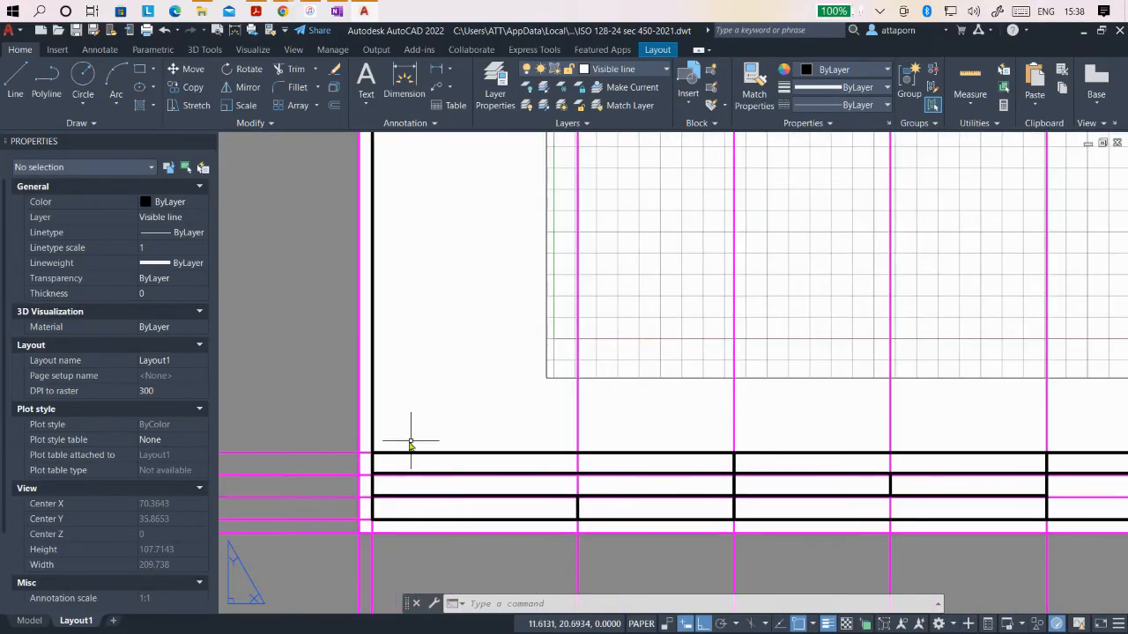
scroll(411, 448, "up", 2)
scroll(445, 428, "down", 2)
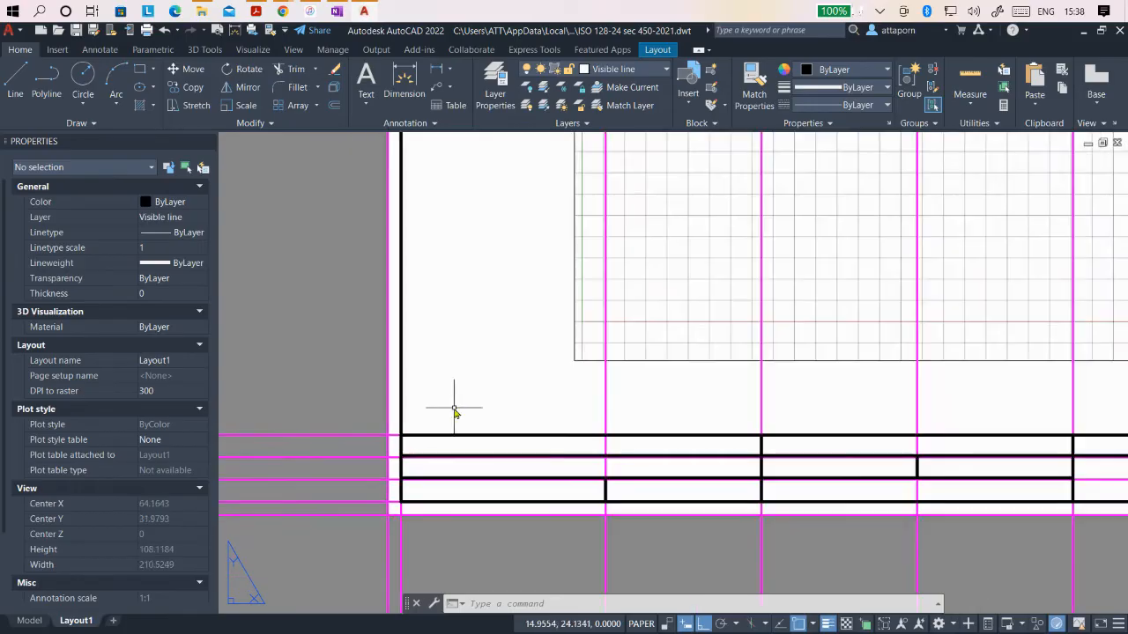
scroll(439, 494, "up", 2)
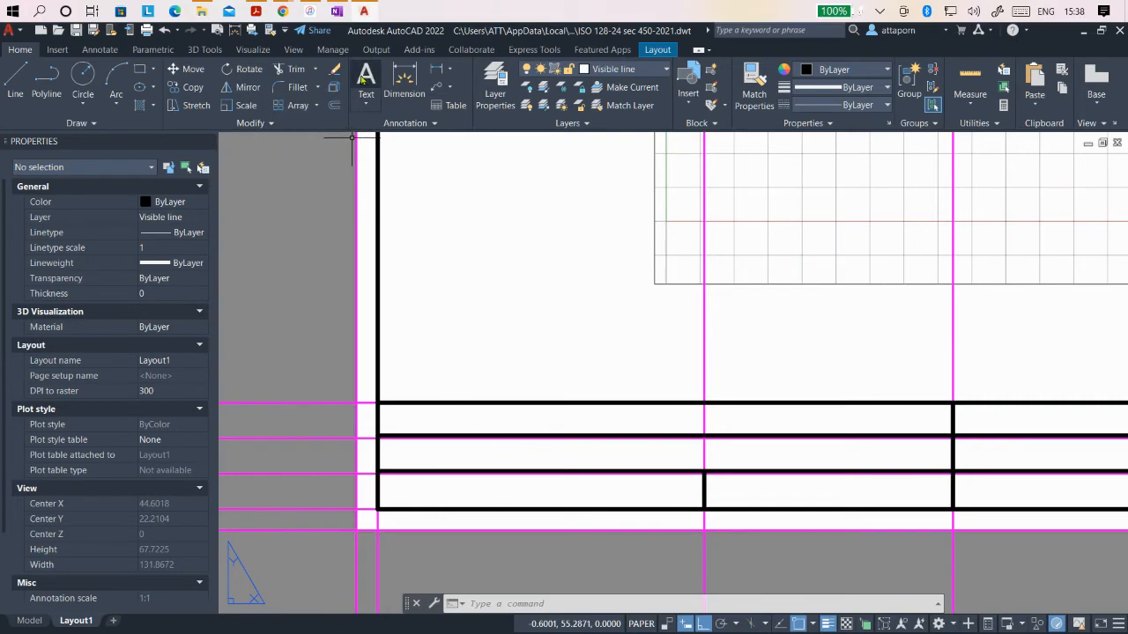
left_click(365, 77)
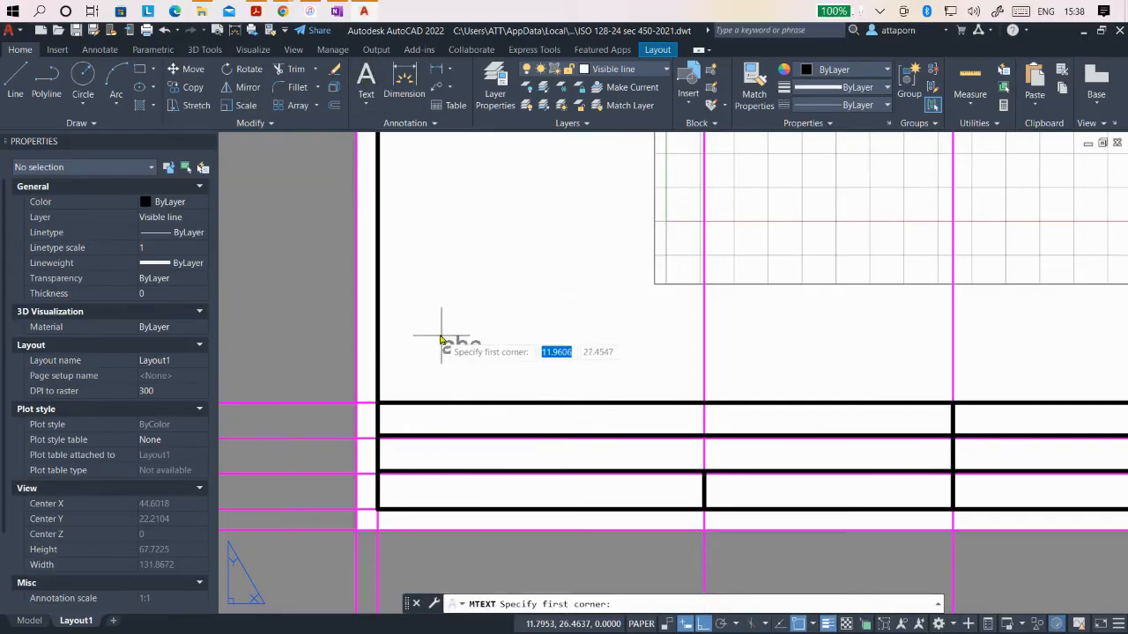
left_click(415, 329)
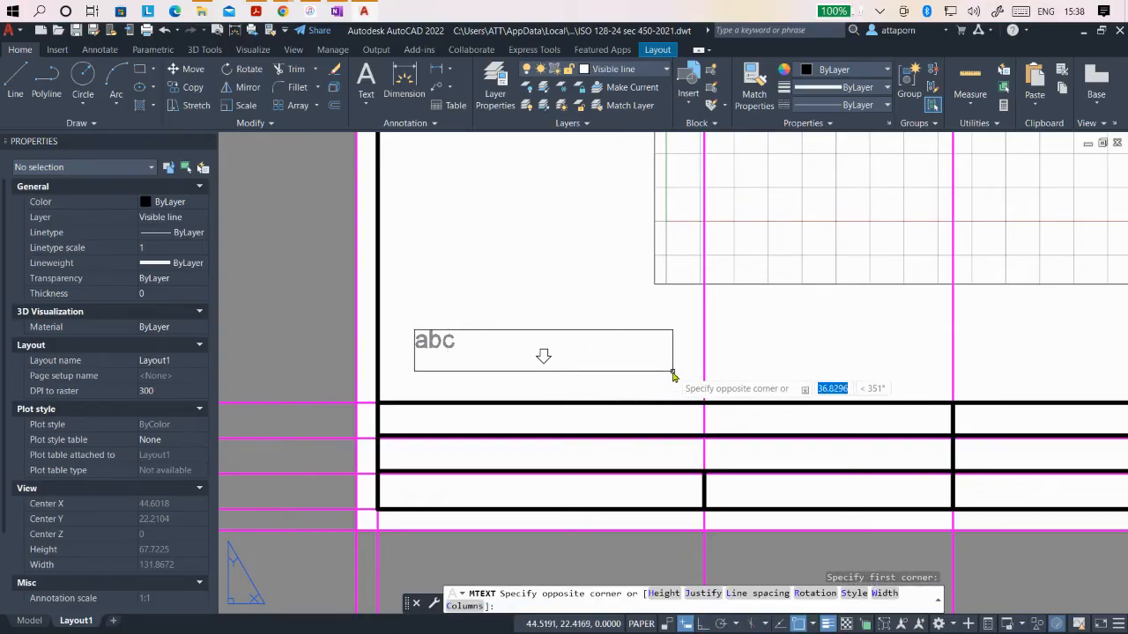
left_click(674, 376)
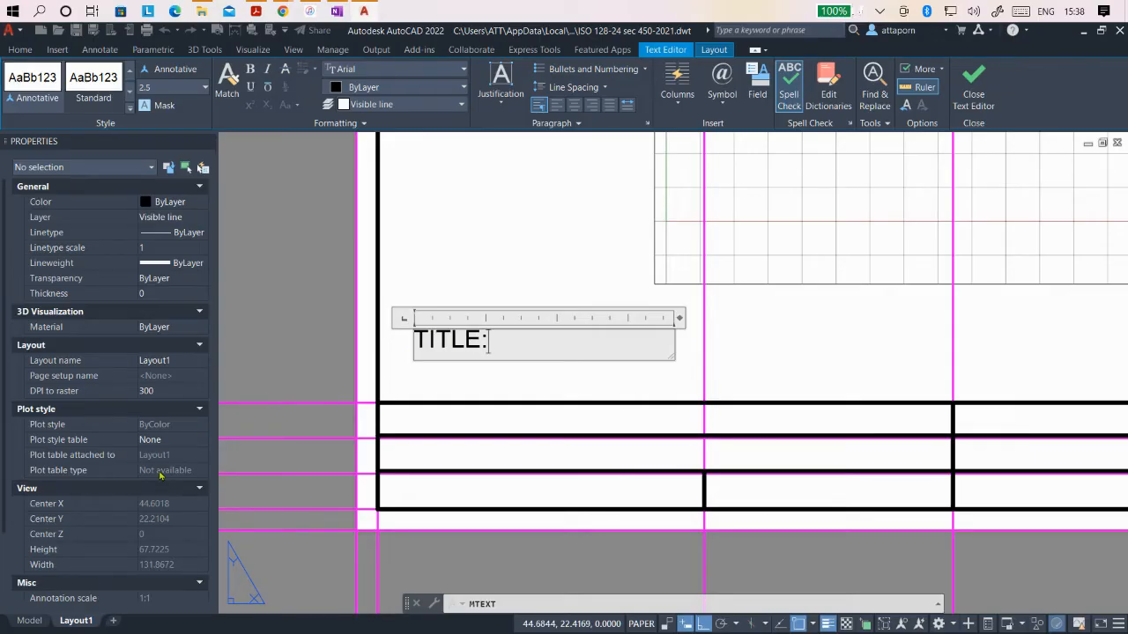
left_click(404, 363)
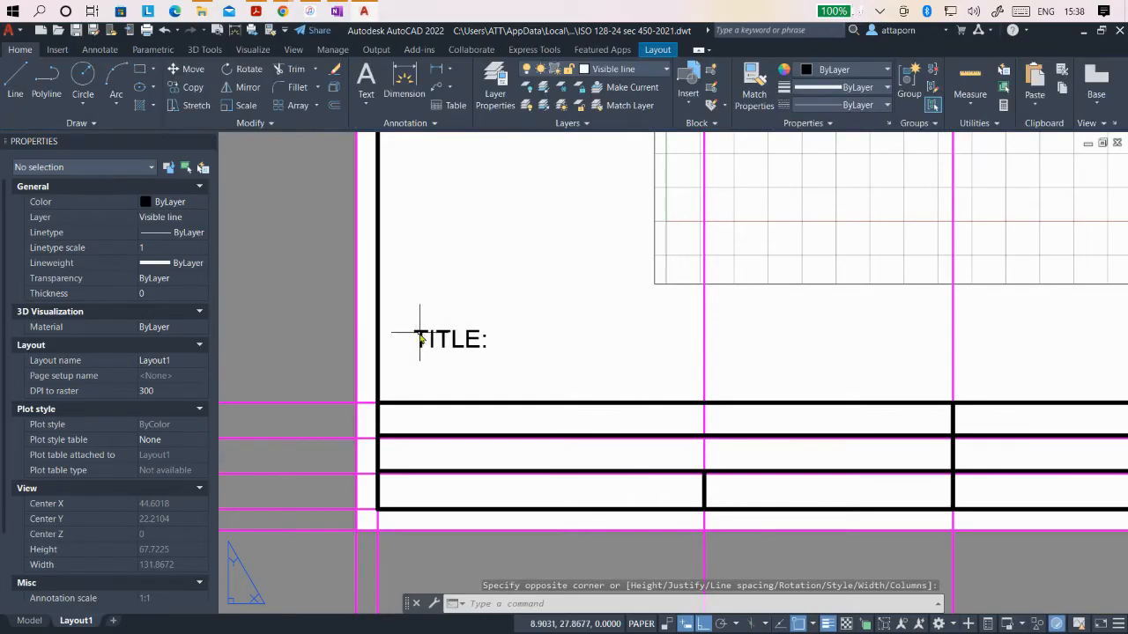
left_click(421, 342)
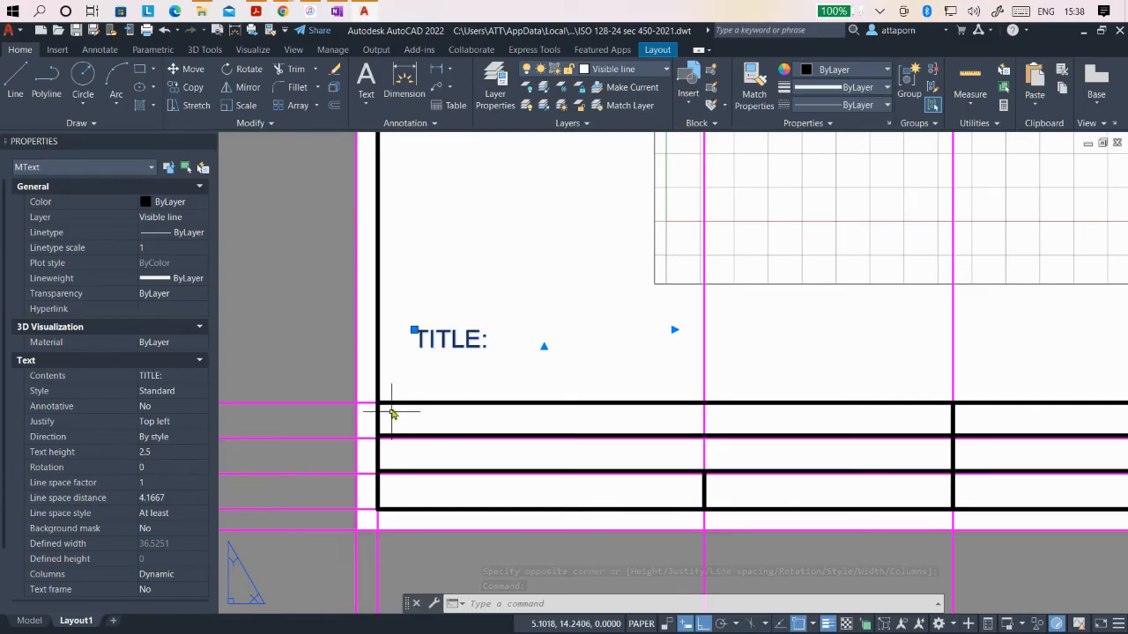
left_click(415, 329)
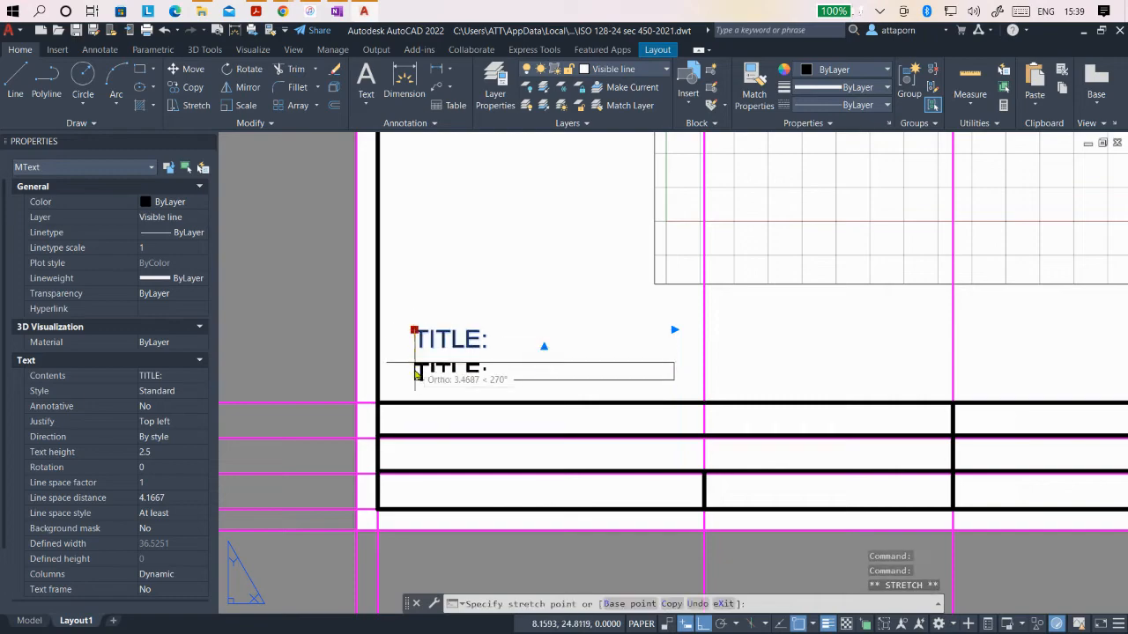
key("F8")
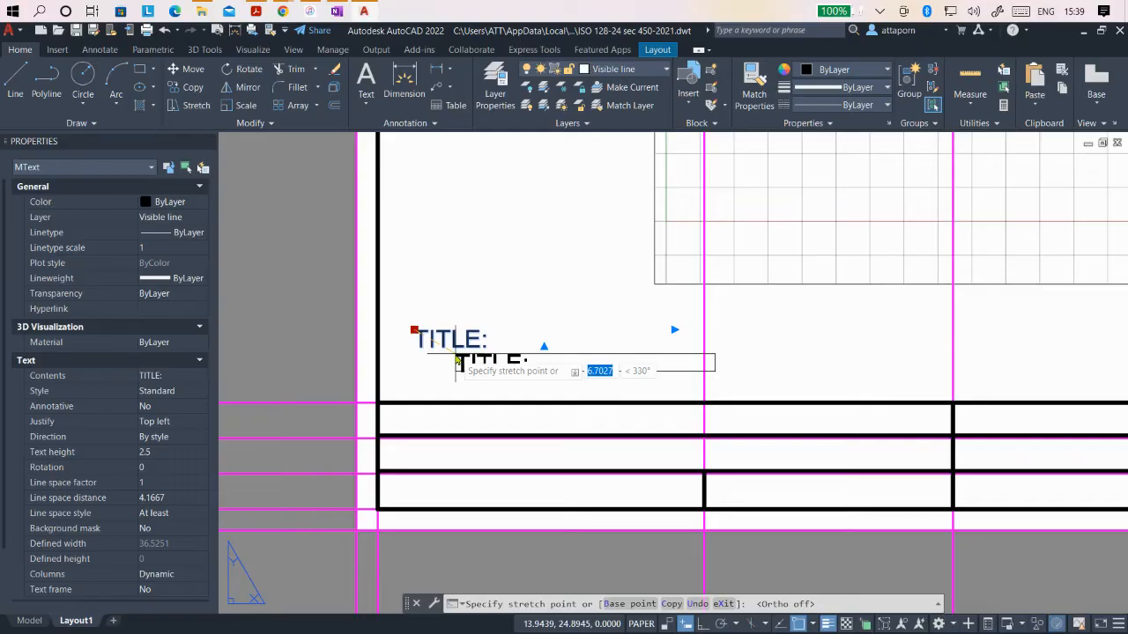
key("Escape")
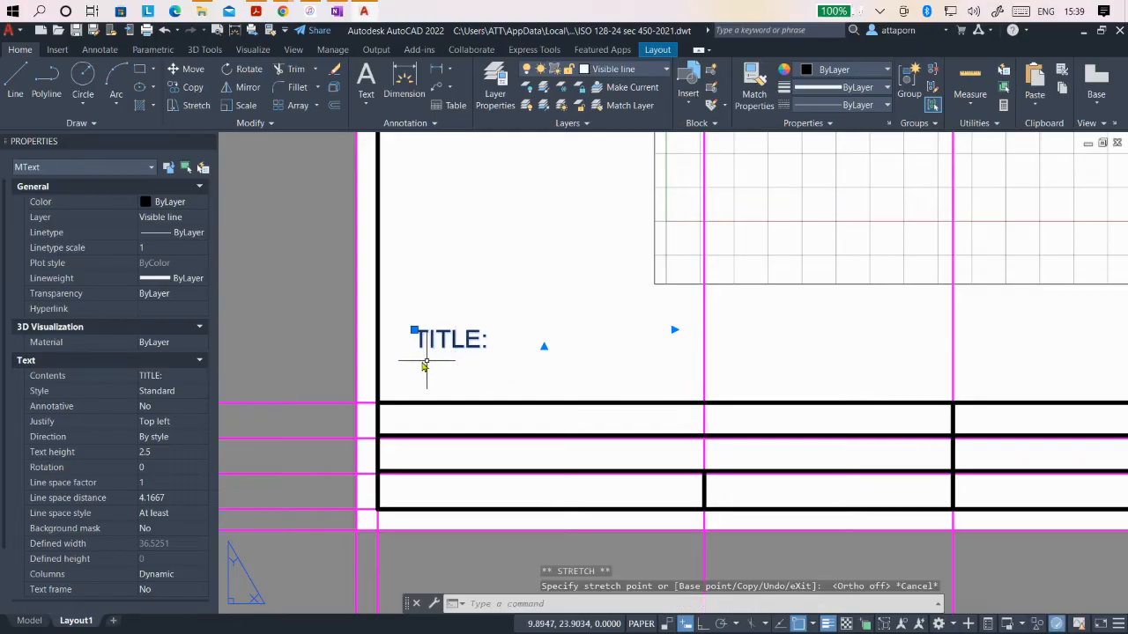
Step: Offset the construction line along the title block's top edge downward by 1.25
left_click(336, 104)
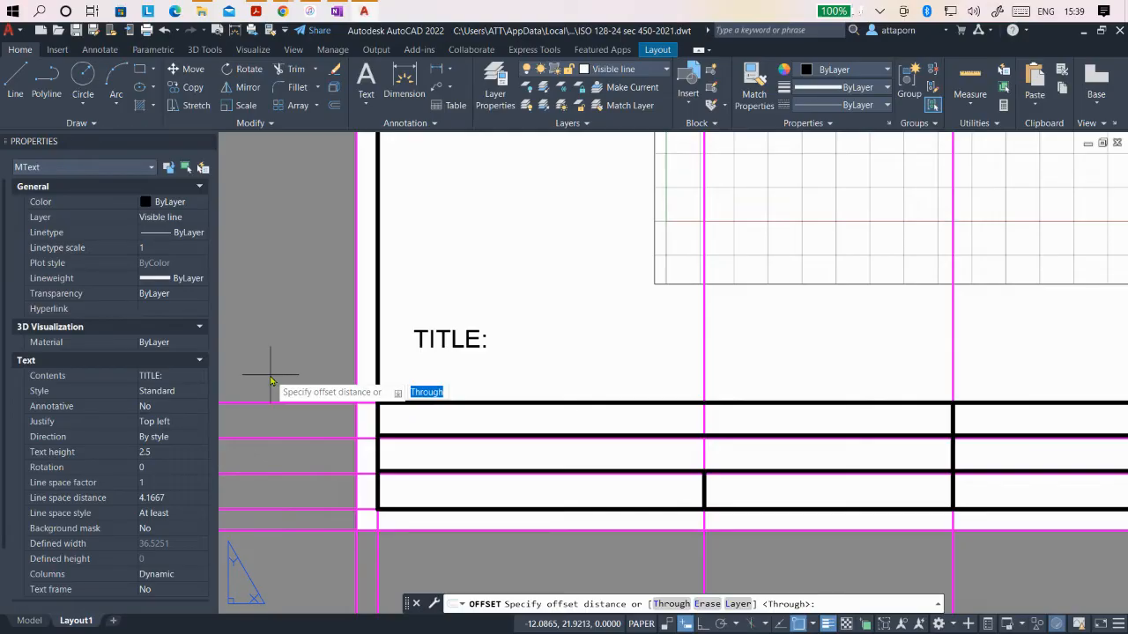
type("1.25")
key("Return")
left_click(270, 381)
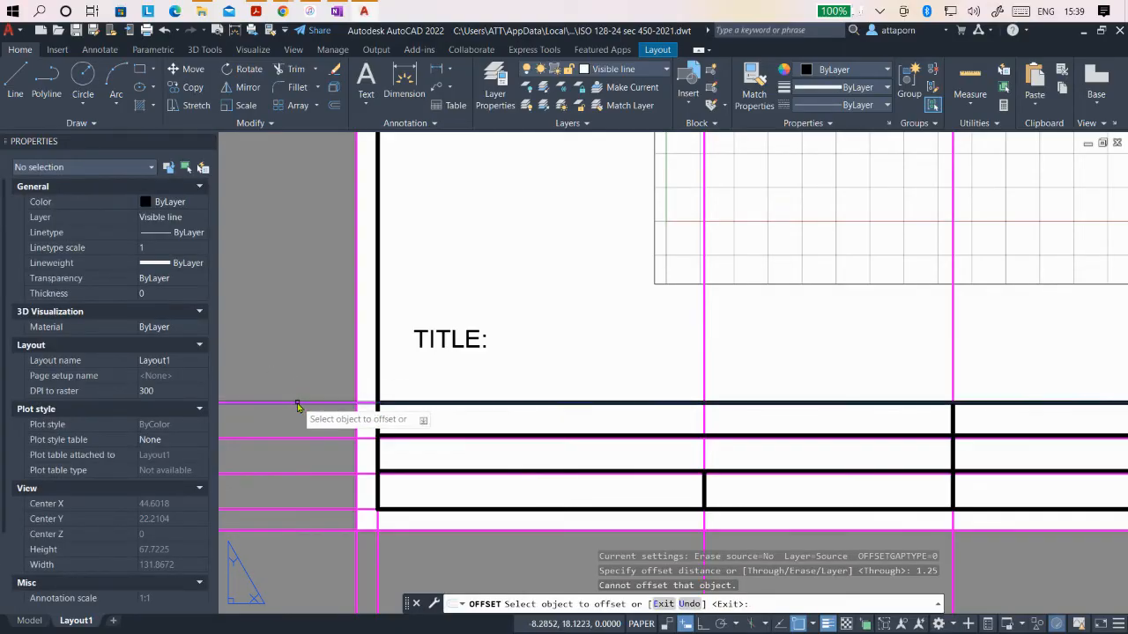
left_click(297, 406)
left_click(292, 424)
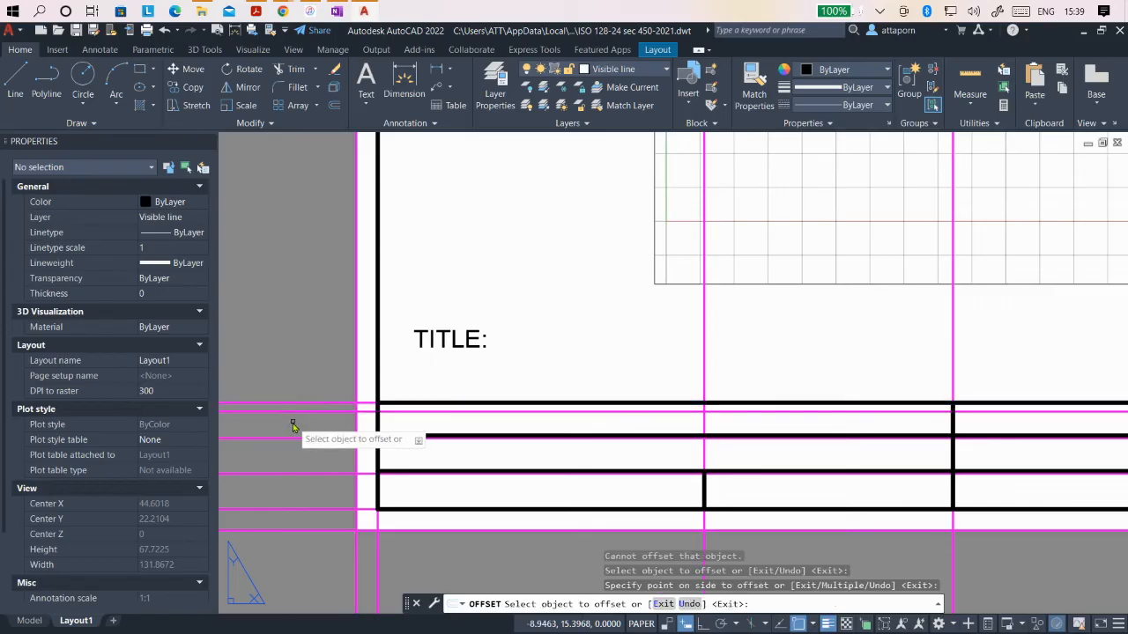
Step: Offset the construction lines along the tops of the title block's second and third rows downward by 1.25
left_click(305, 440)
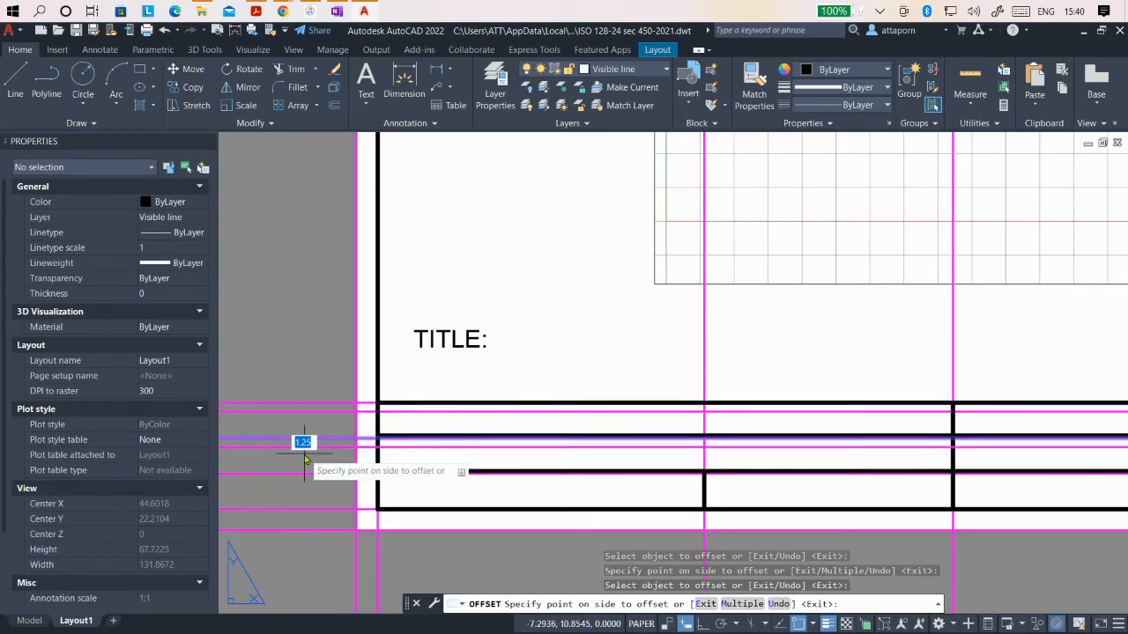
left_click(304, 455)
left_click(301, 473)
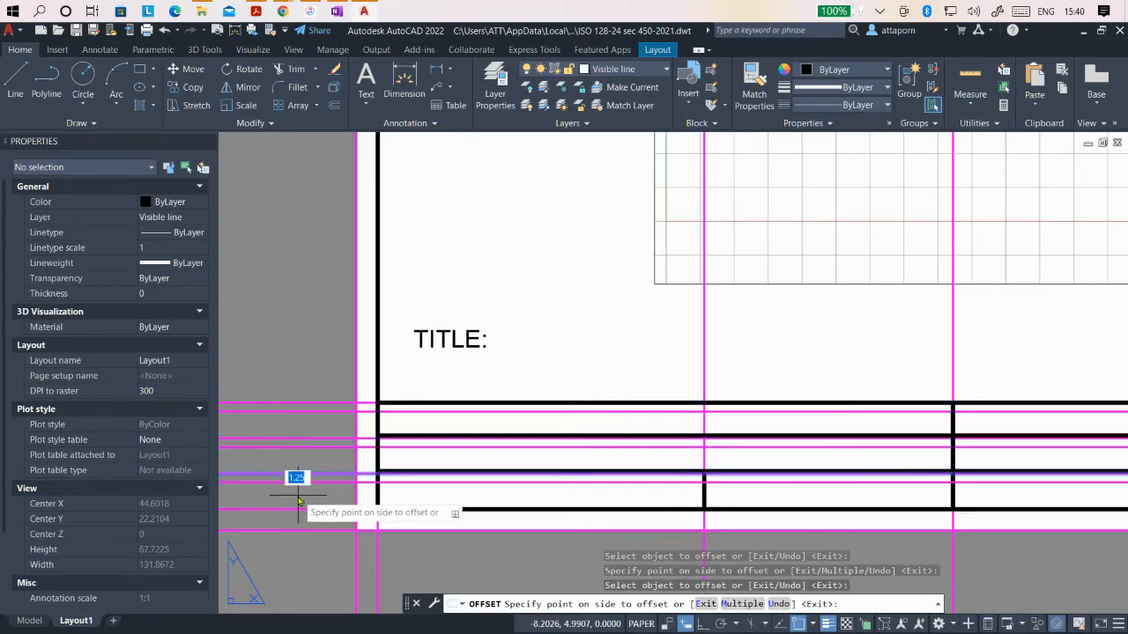
left_click(298, 498)
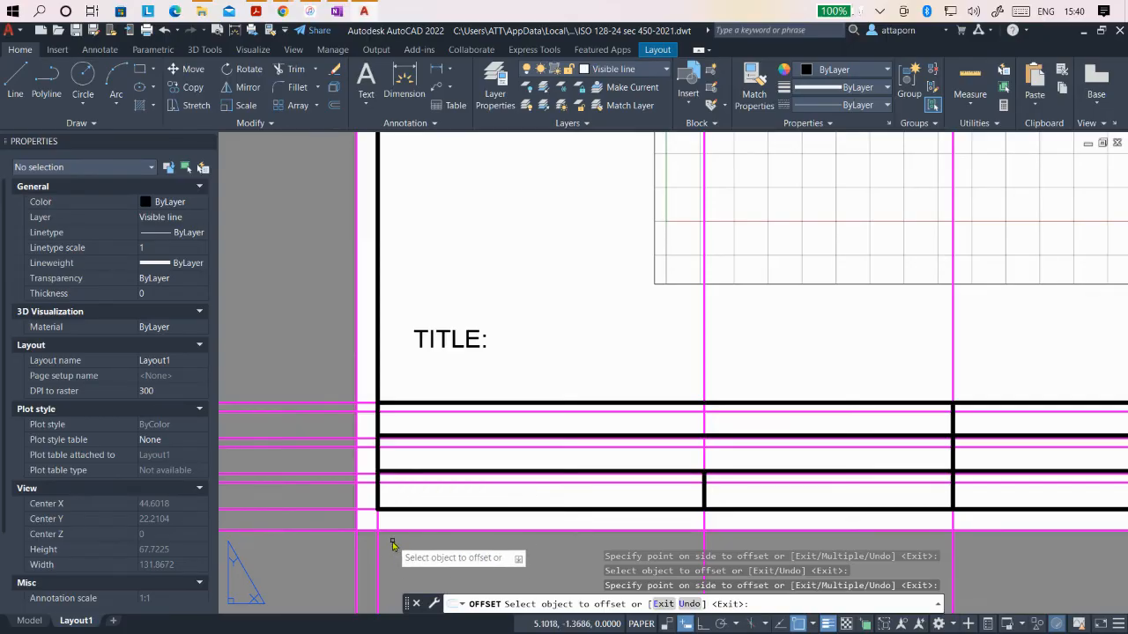
Step: Offset the vertical construction line along the title block's left edge by 1 toward the inside
left_click(334, 106)
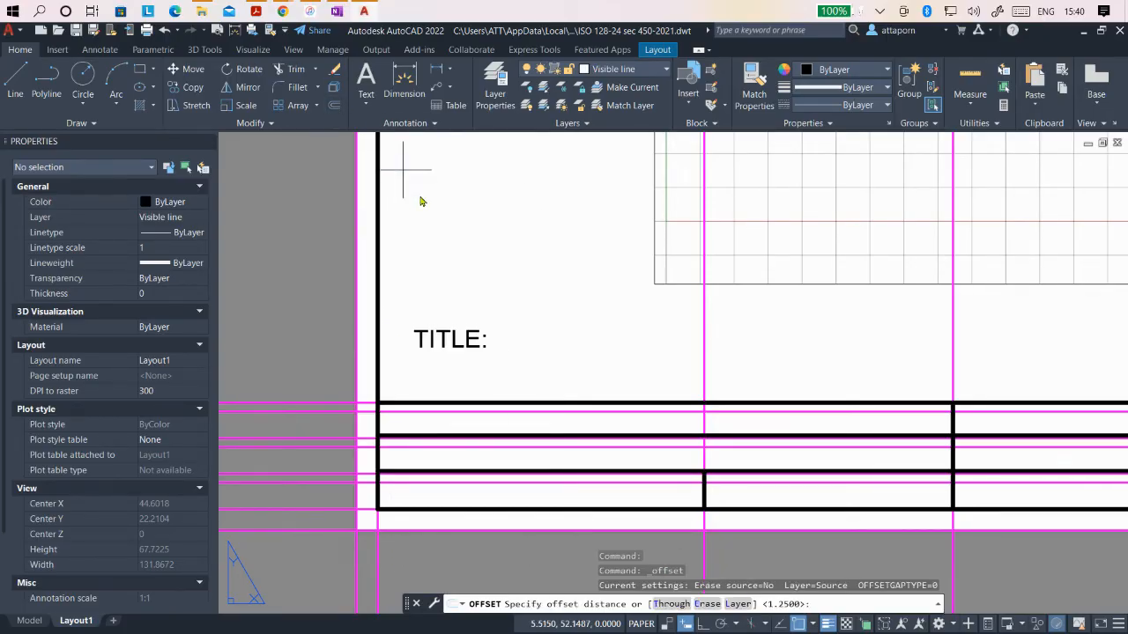
key("Return")
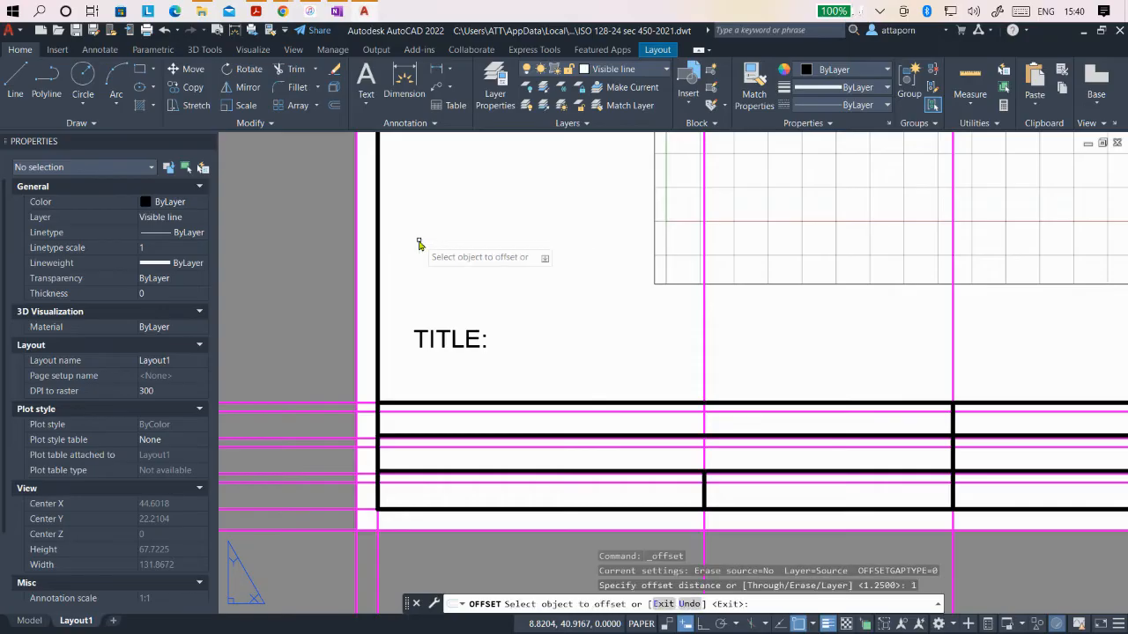
left_click(378, 522)
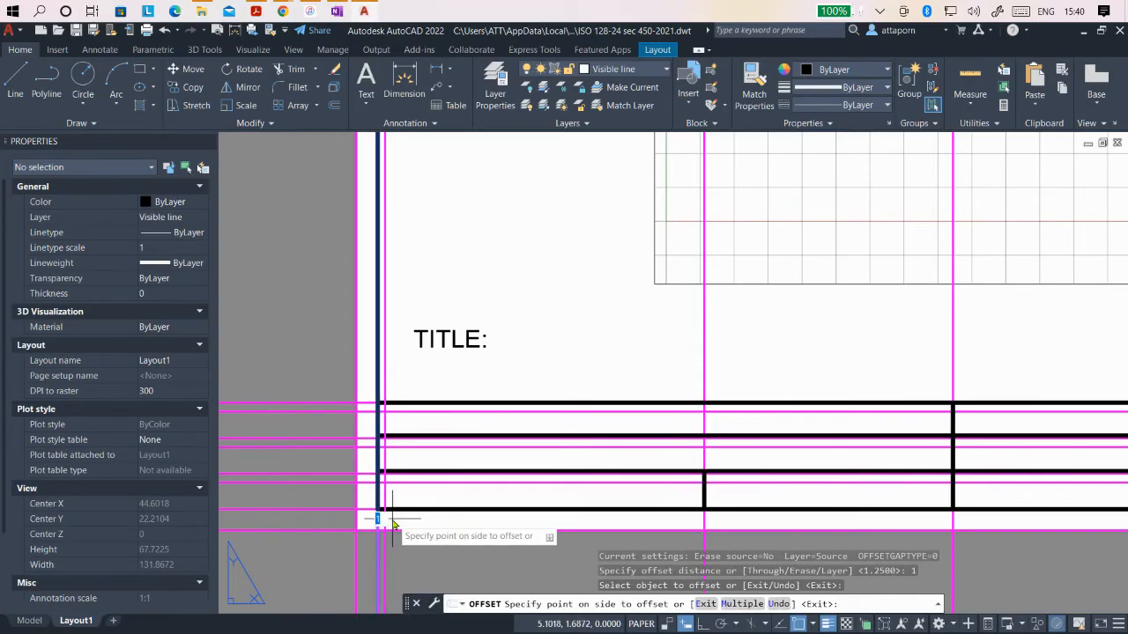
left_click(392, 520)
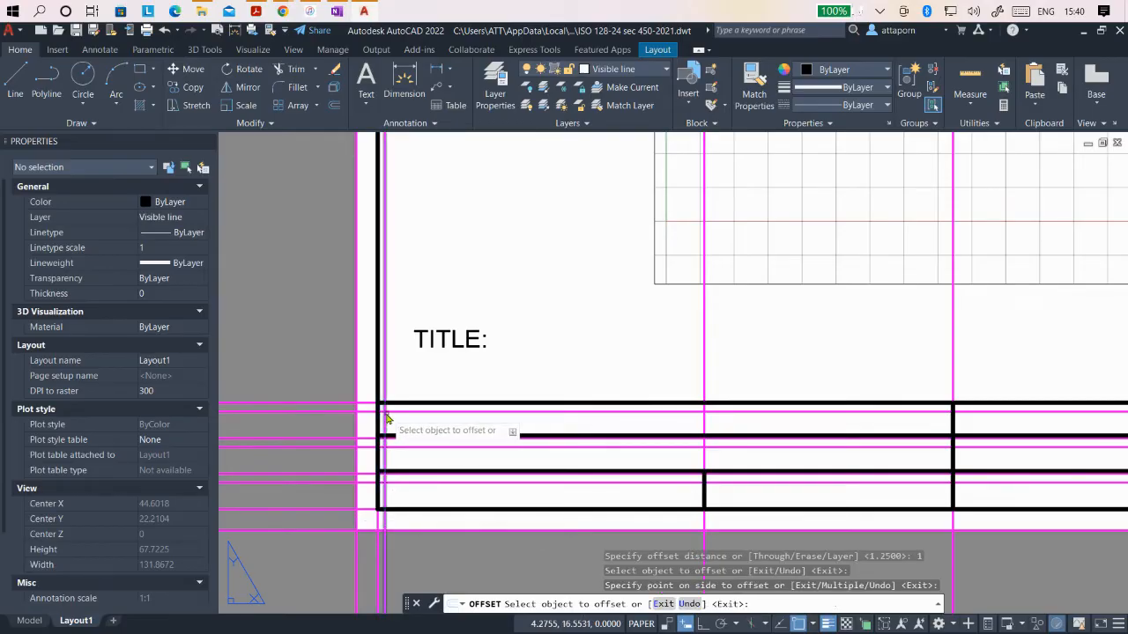
scroll(385, 418, "up", 5)
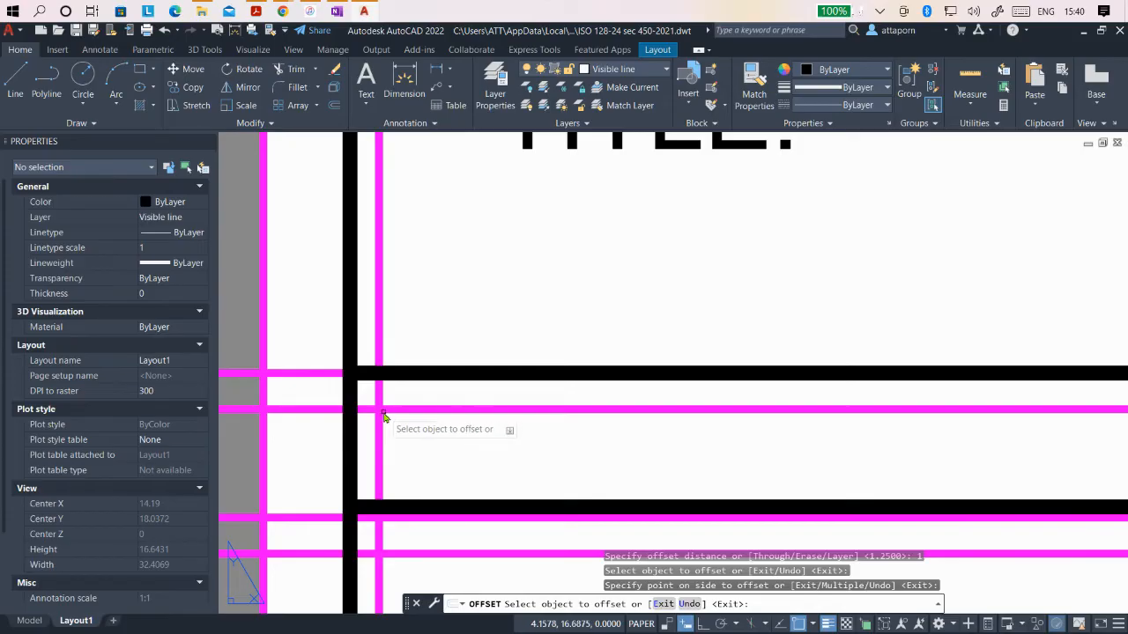
scroll(371, 414, "down", 3)
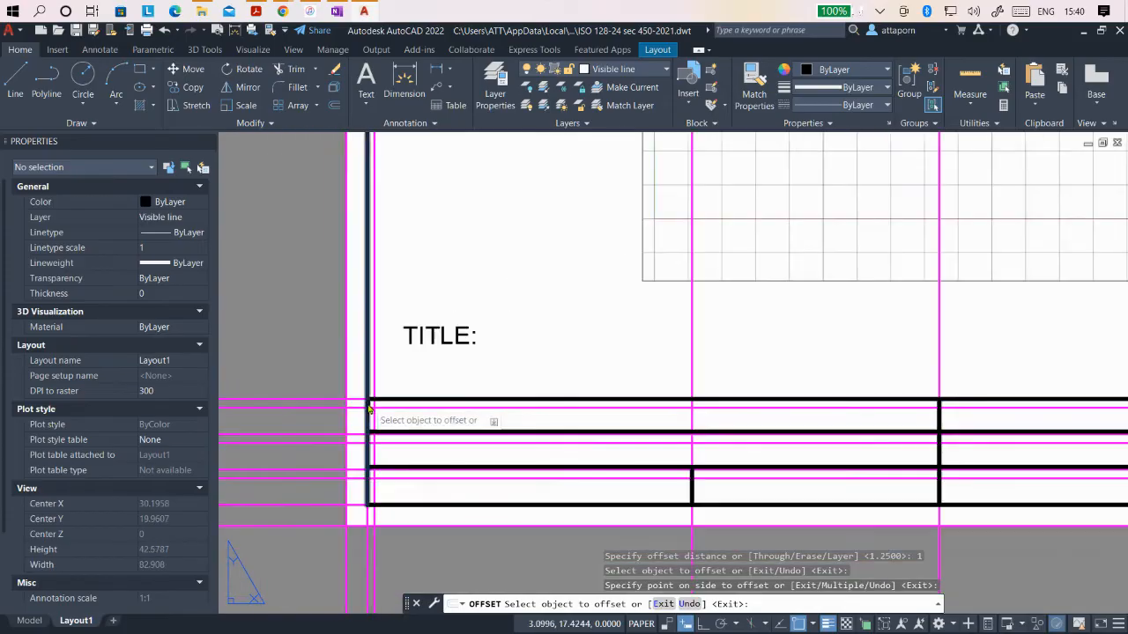
Step: Offset the construction lines of the first two column dividers 1 to the right
left_click(695, 420)
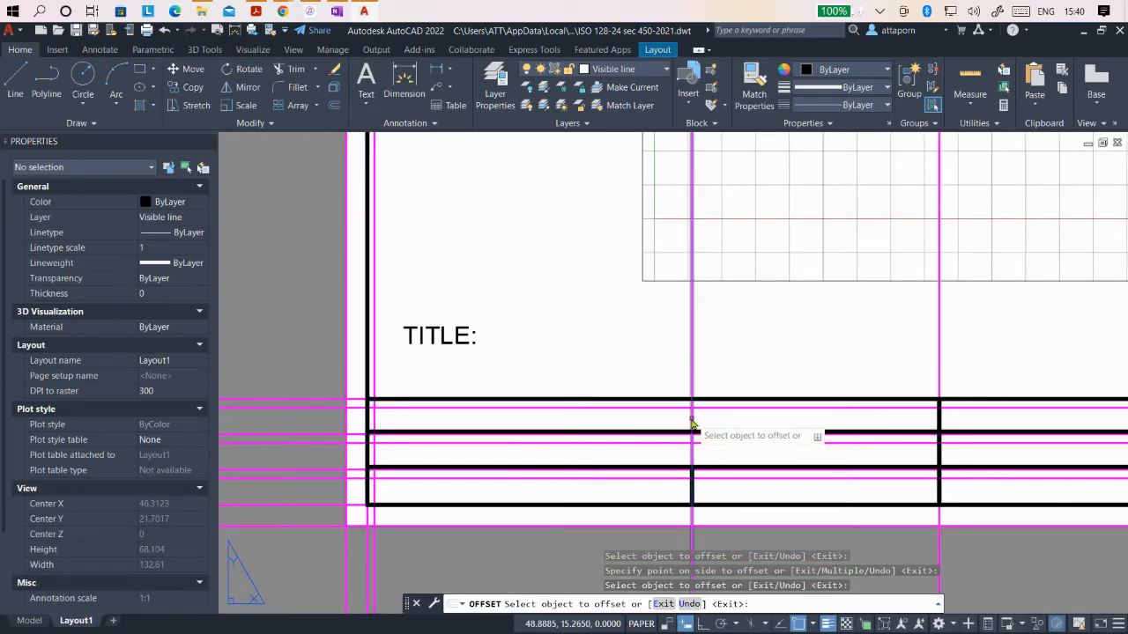
left_click(694, 420)
left_click(712, 423)
scroll(591, 415, "up", 3)
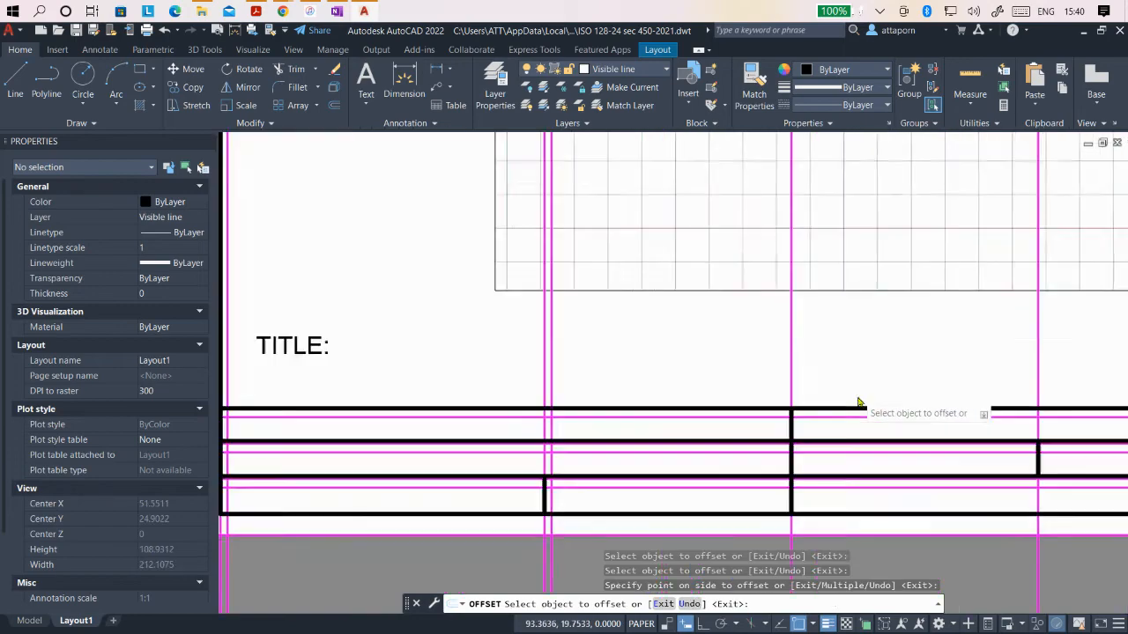
left_click(748, 393)
left_click(805, 395)
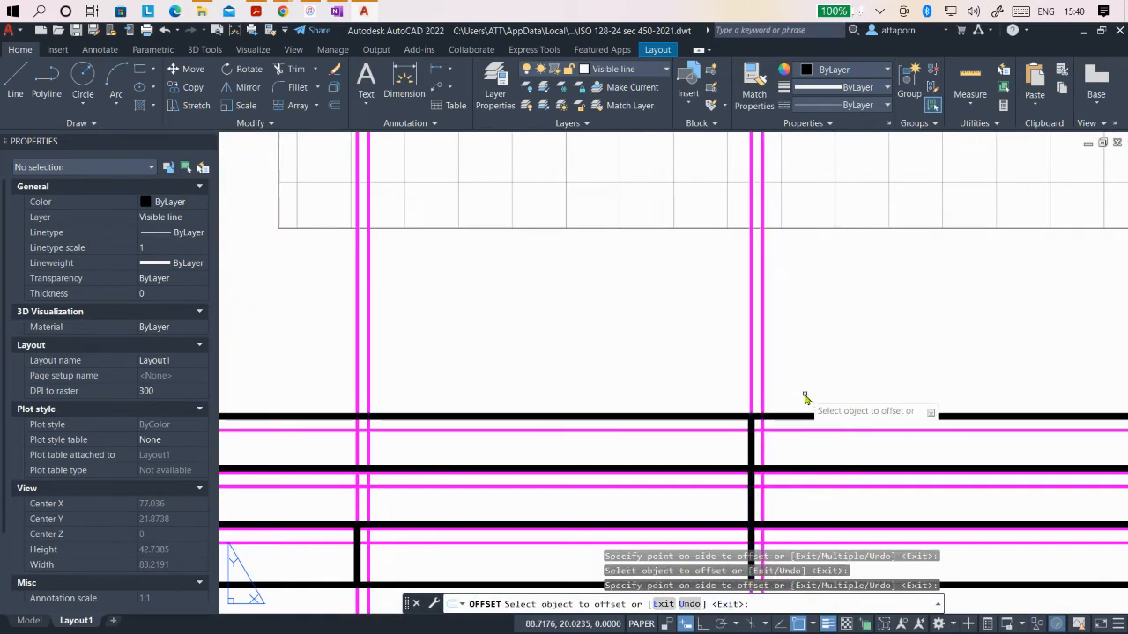
Step: Offset the construction lines of the third, fourth and fifth column dividers 1 to the right
scroll(595, 393, "down", 4)
scroll(581, 392, "up", 3)
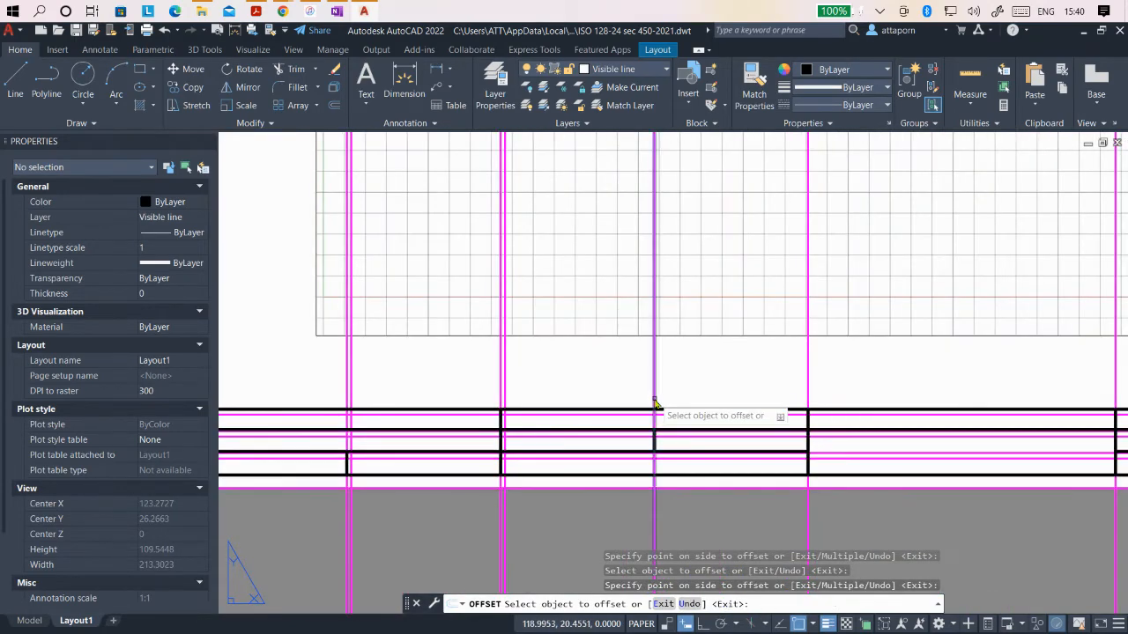
left_click(656, 401)
left_click(676, 395)
left_click(809, 393)
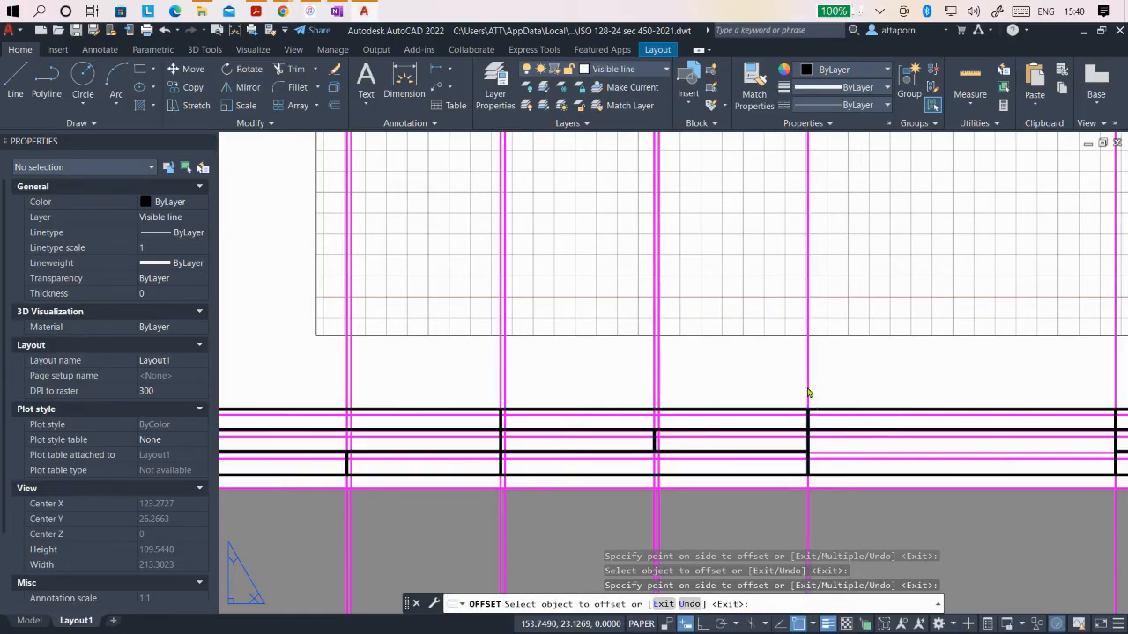
left_click(832, 387)
left_click(832, 389)
scroll(656, 394, "down", 2)
scroll(667, 390, "up", 2)
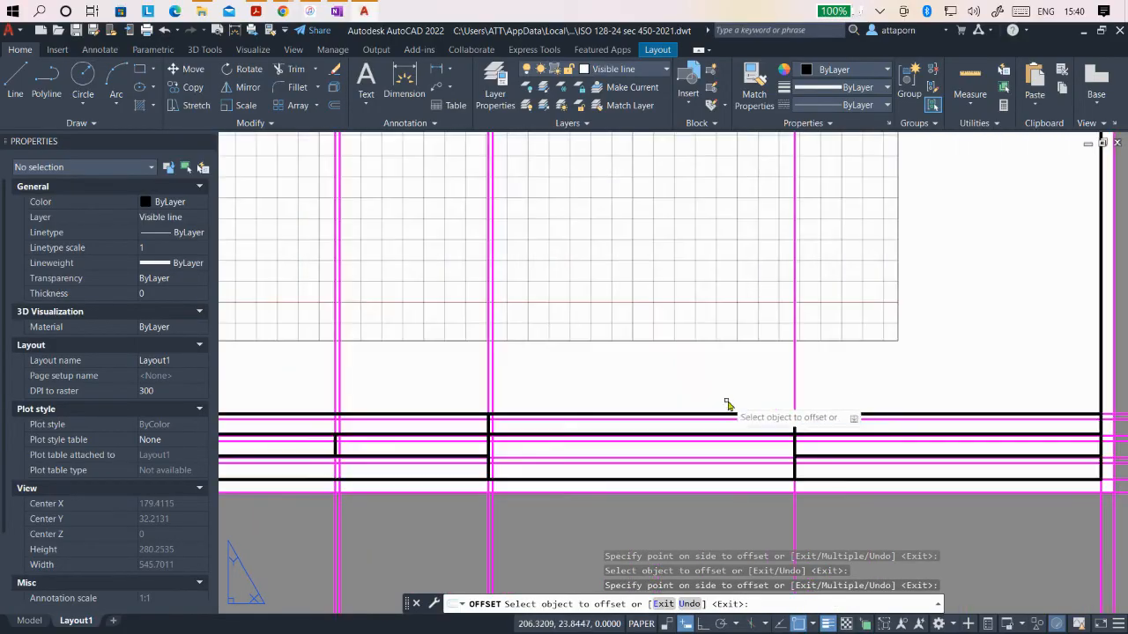
left_click(797, 411)
left_click(805, 410)
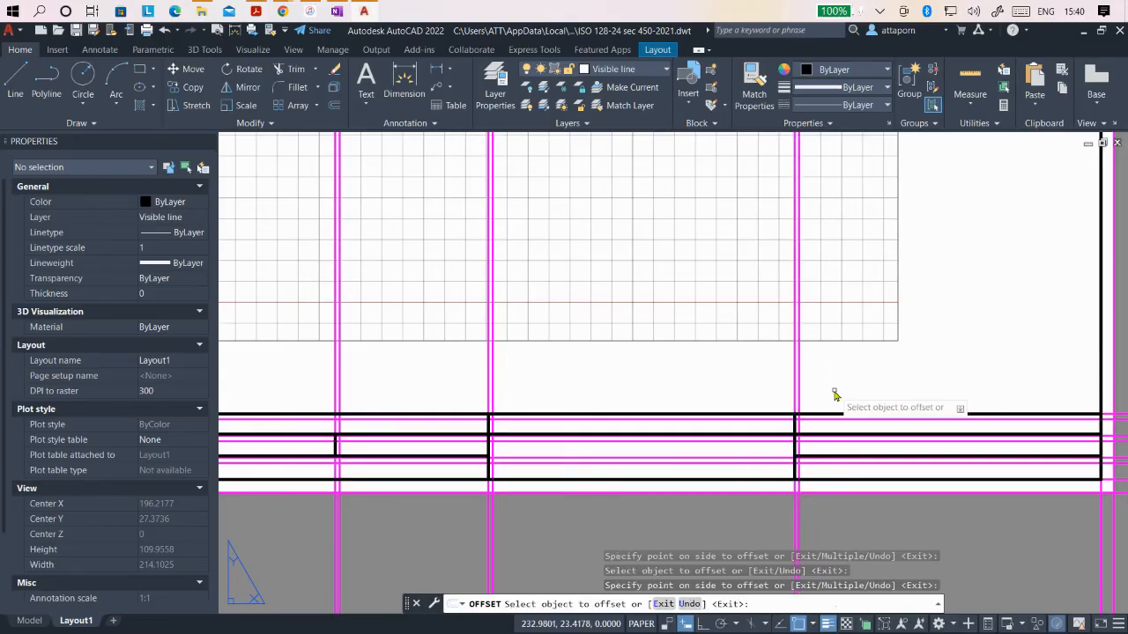
scroll(875, 395, "down", 3)
scroll(745, 402, "up", 3)
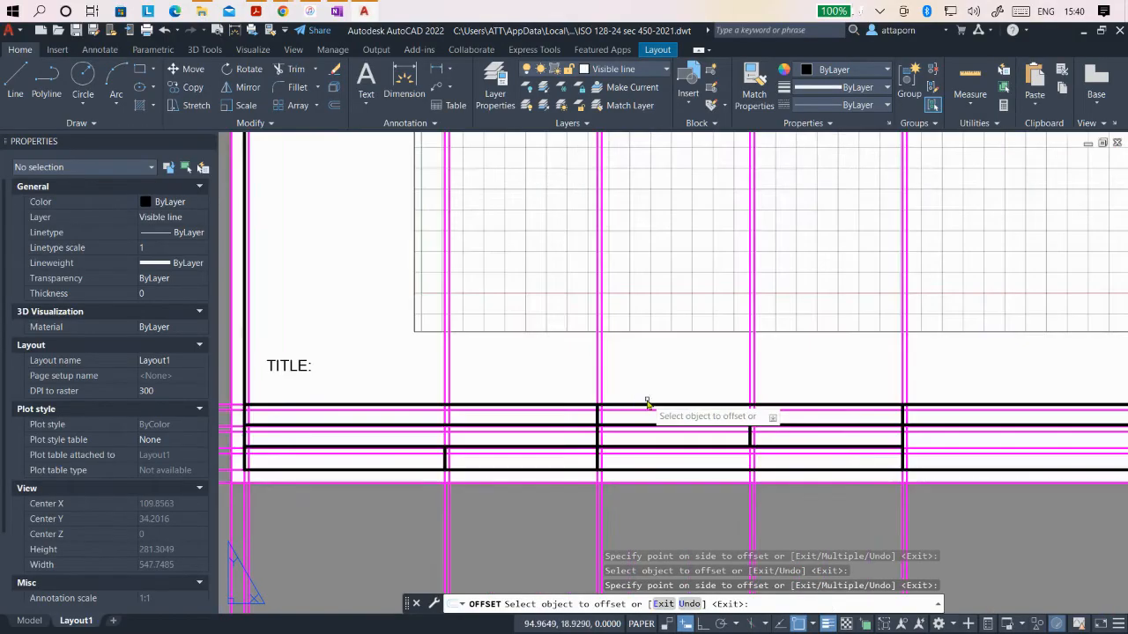
scroll(649, 395, "down", 2)
scroll(498, 383, "up", 2)
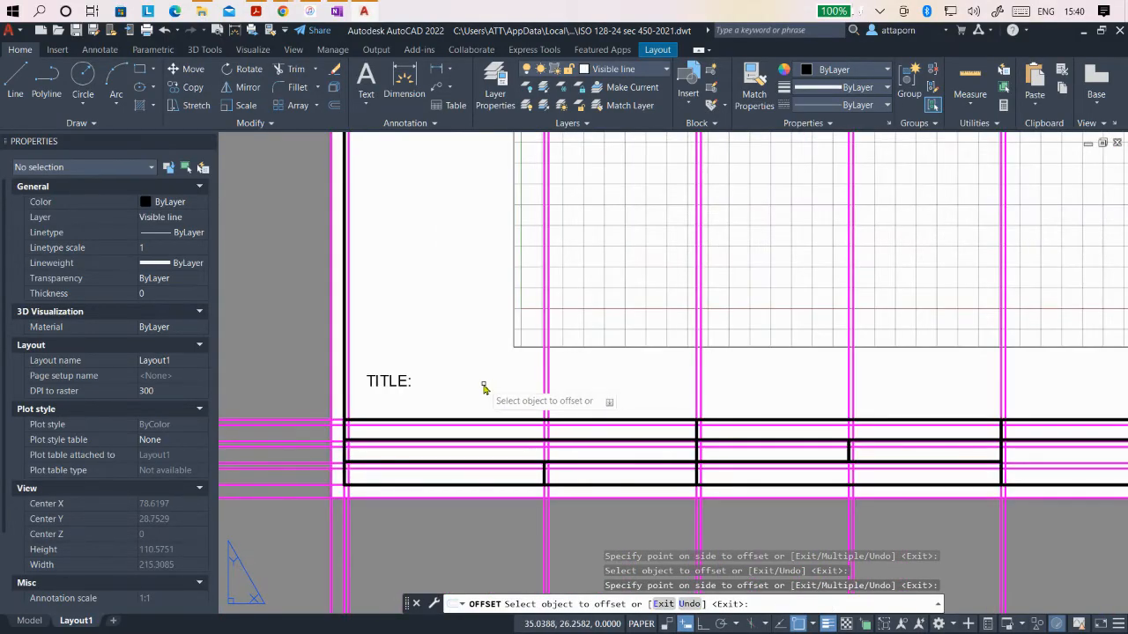
key("Escape")
Step: Move the "TITLE:" text so its top-left corner sits on the offset guides' intersection in the first row's left cell
left_click(392, 381)
scroll(333, 363, "up", 3)
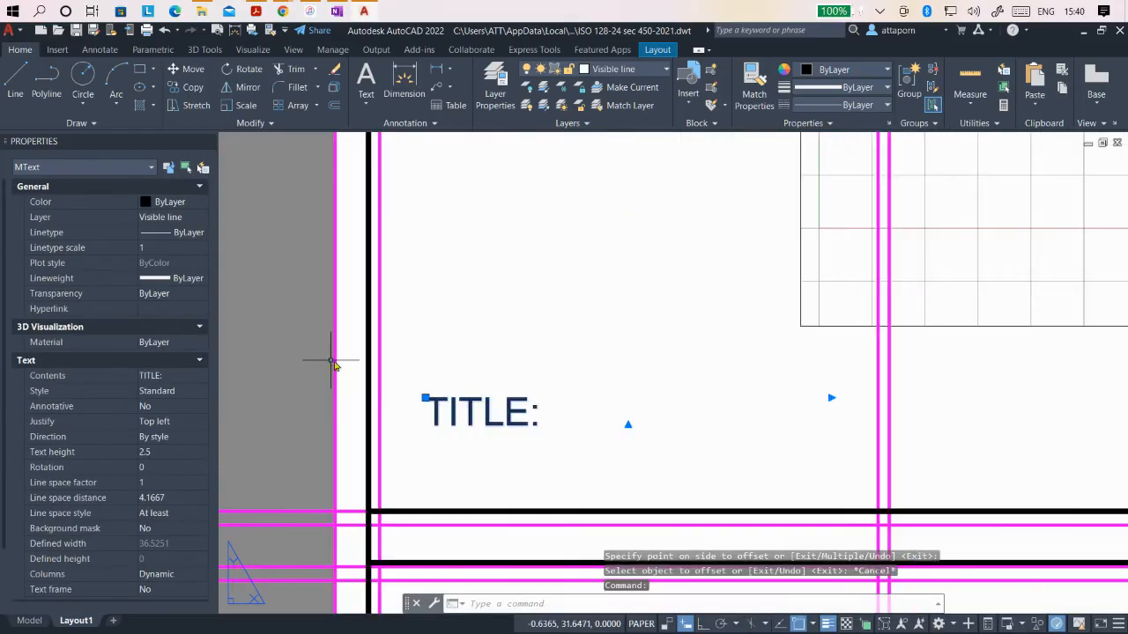
left_click(426, 400)
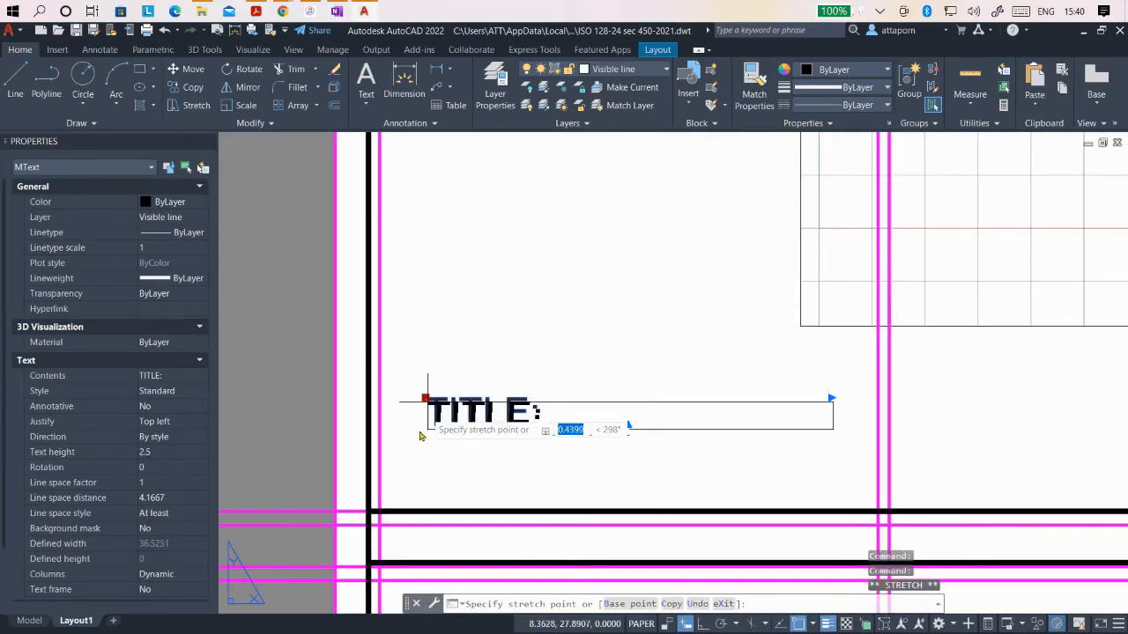
left_click(380, 526)
scroll(510, 401, "down", 4)
scroll(516, 451, "up", 4)
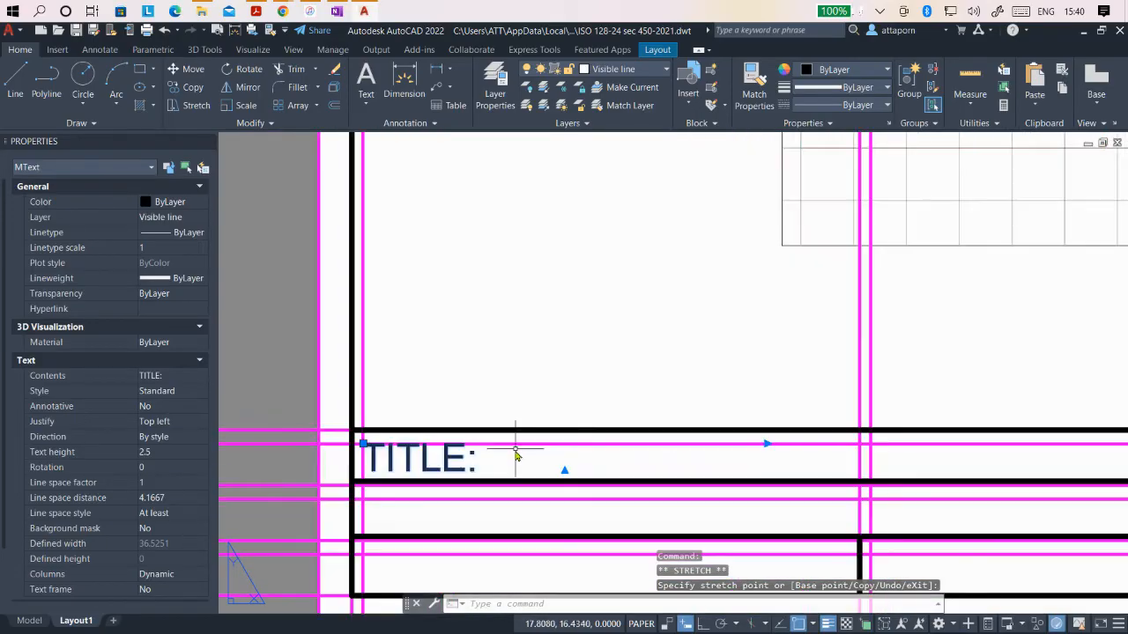
key("Escape")
Step: Add the multiline text "SUBTITLE:" at height 2.5 from the guide intersection in the second row's left cell
scroll(405, 306, "down", 3)
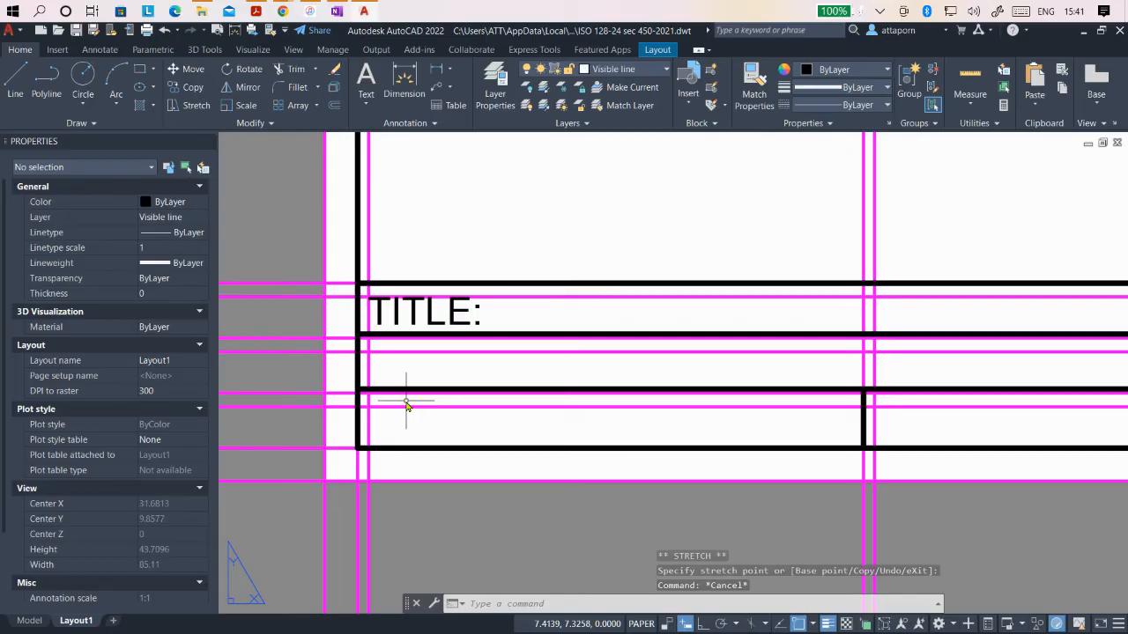
left_click(367, 81)
left_click(369, 354)
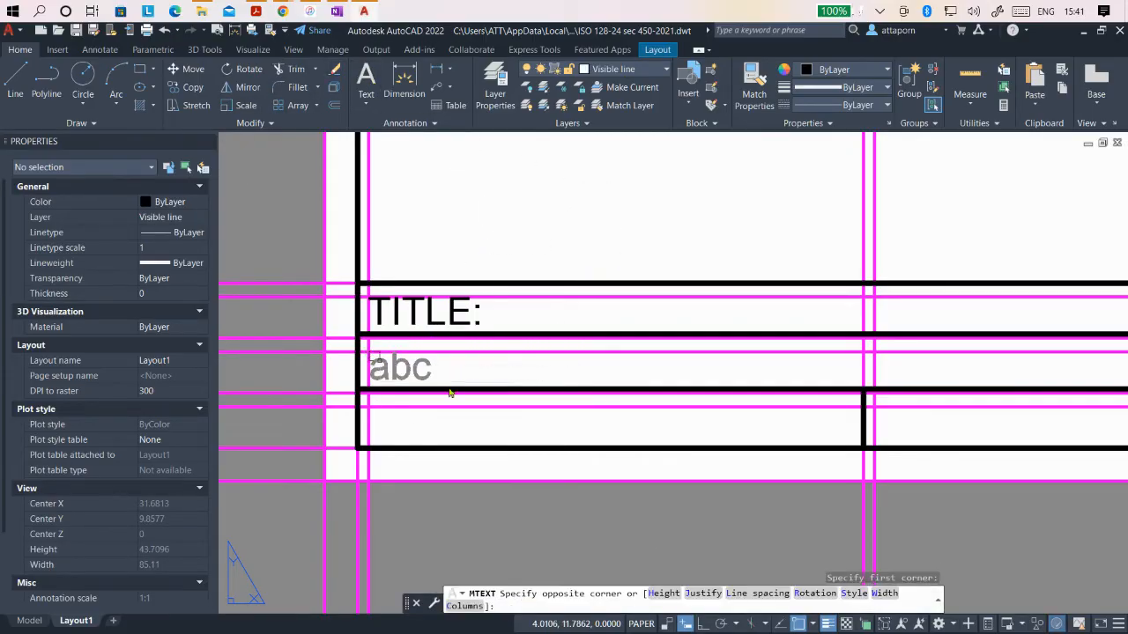
left_click(864, 390)
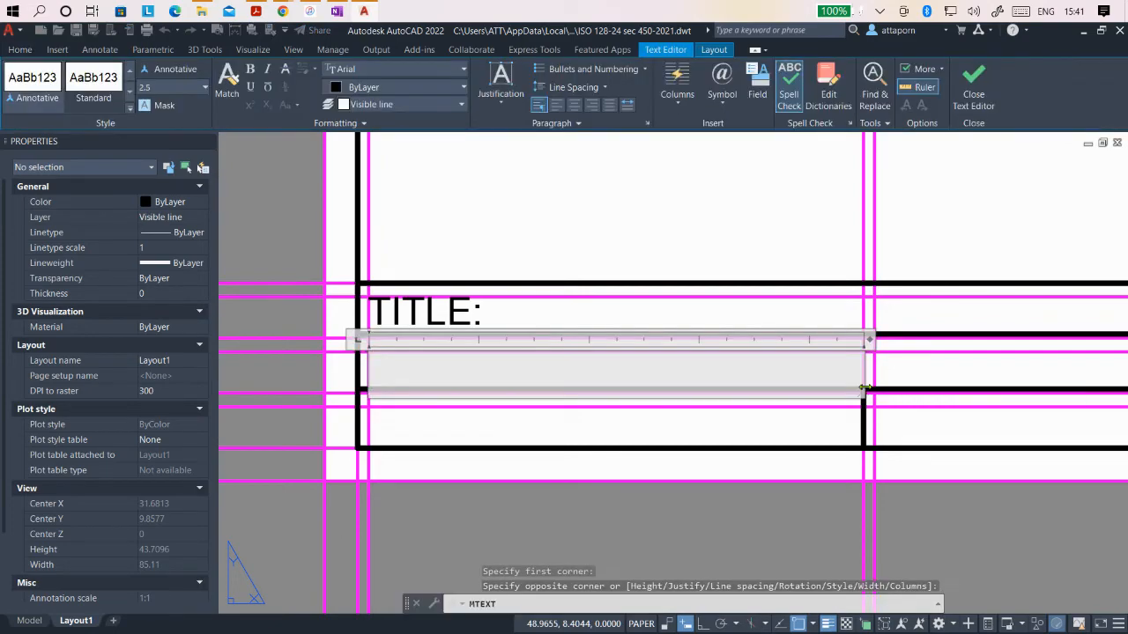
type("SU")
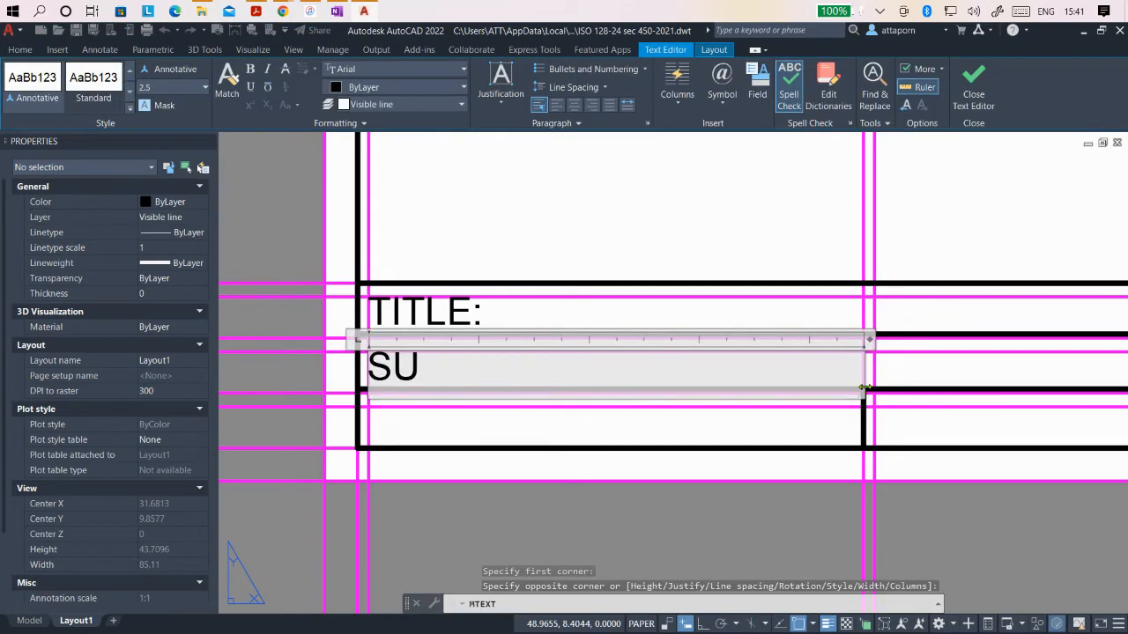
type("B")
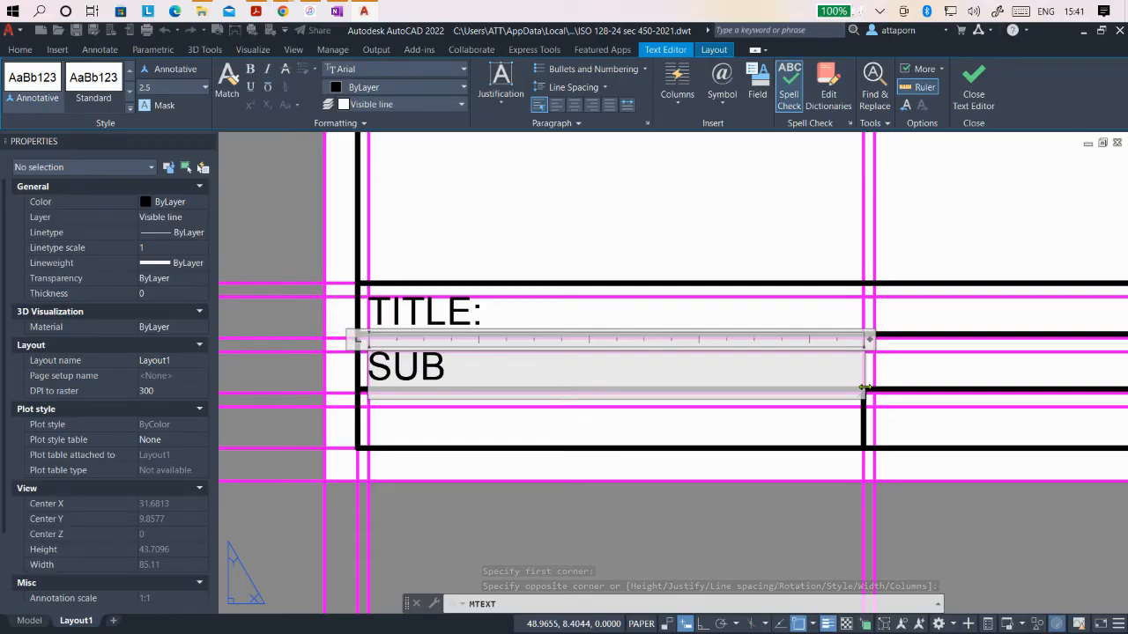
type("TITLE:")
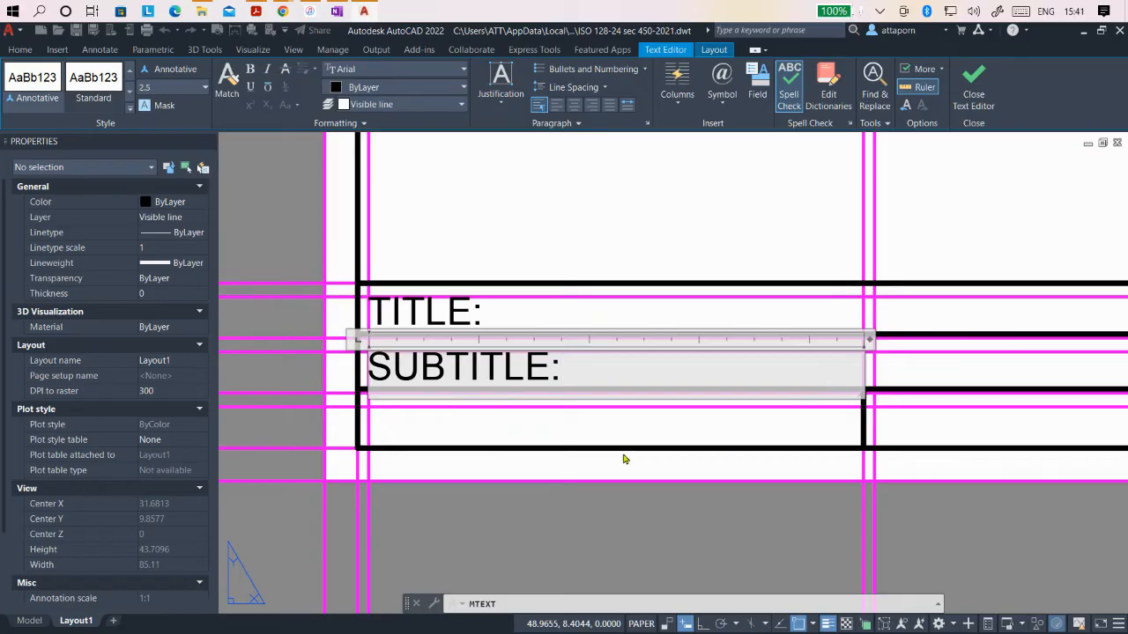
left_click(462, 441)
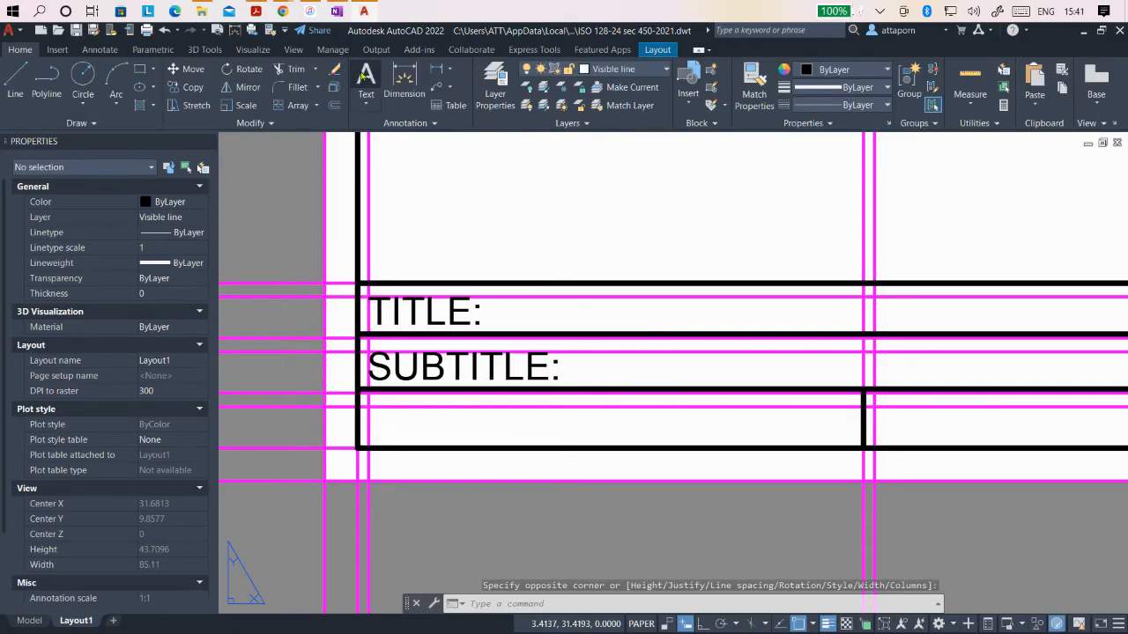
Step: Add the multiline text "SCALE:" at height 2.5 from the guide intersection in the third row's left cell
left_click(363, 76)
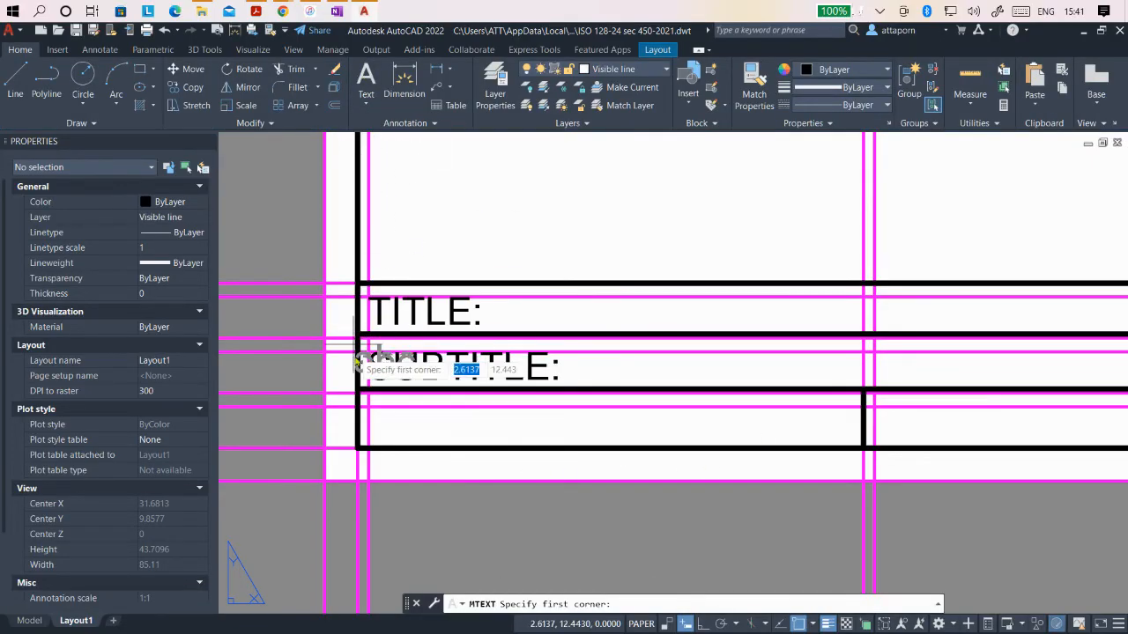
left_click(368, 407)
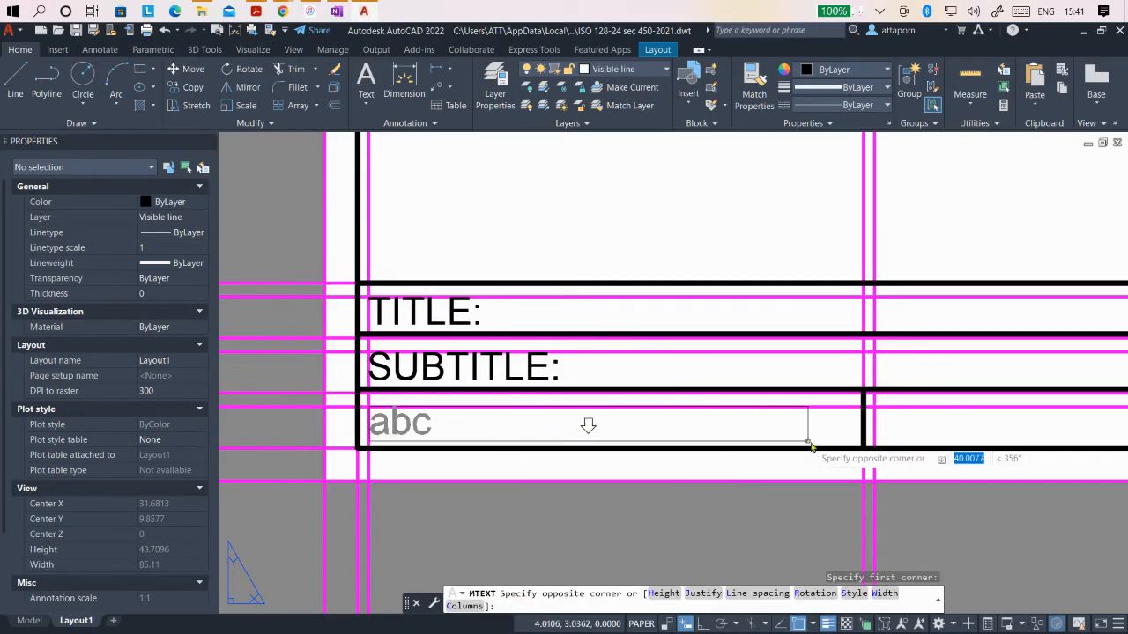
left_click(846, 454)
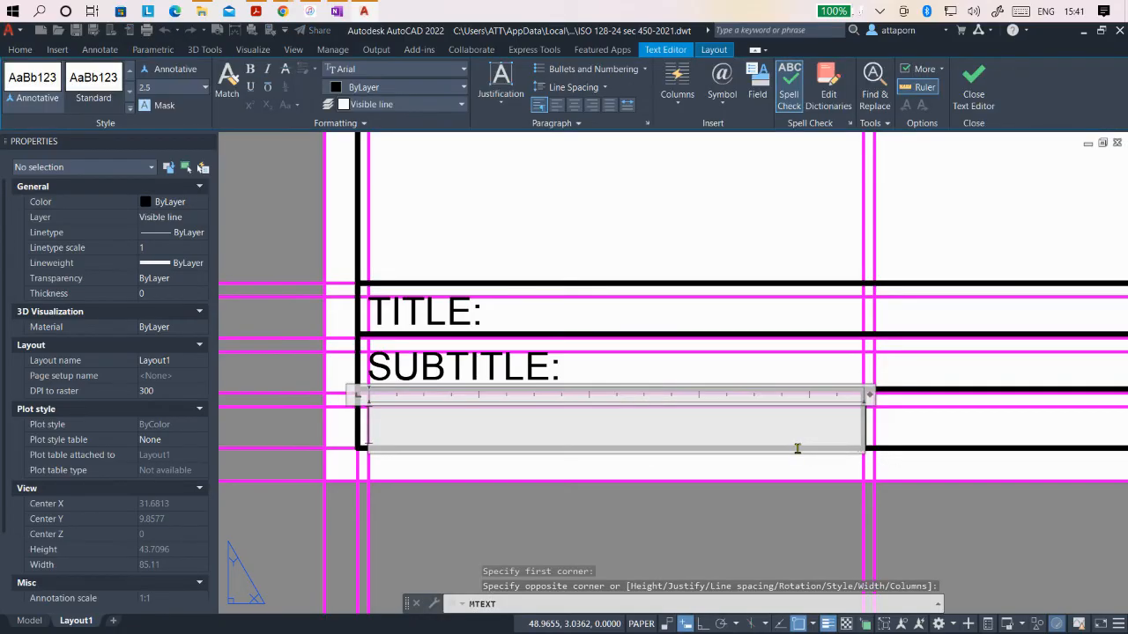
type("SCALE:")
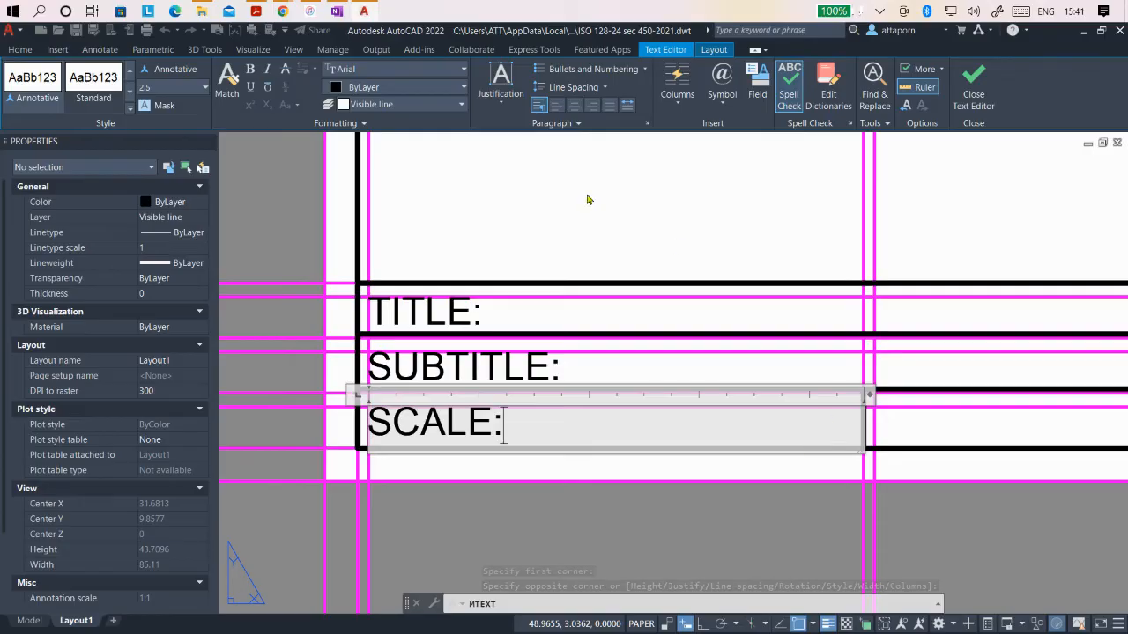
left_click(545, 472)
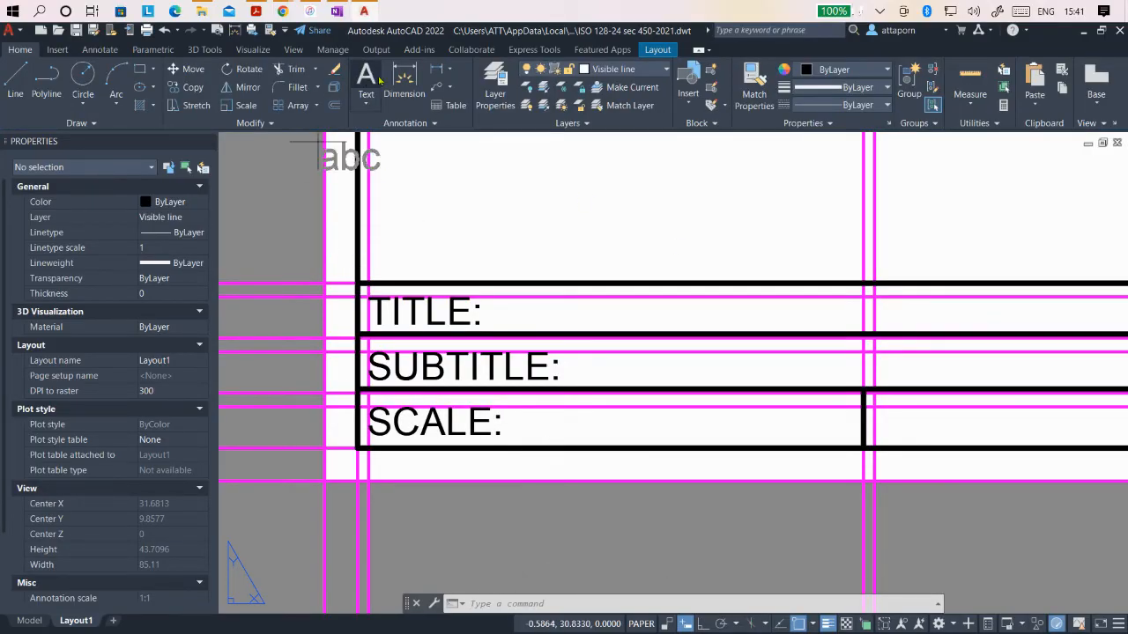
Step: Add the multiline text "UNIT: mm" at height 2.5 from the guide intersection in the third row's second cell
left_click(380, 80)
scroll(423, 357, "down", 2)
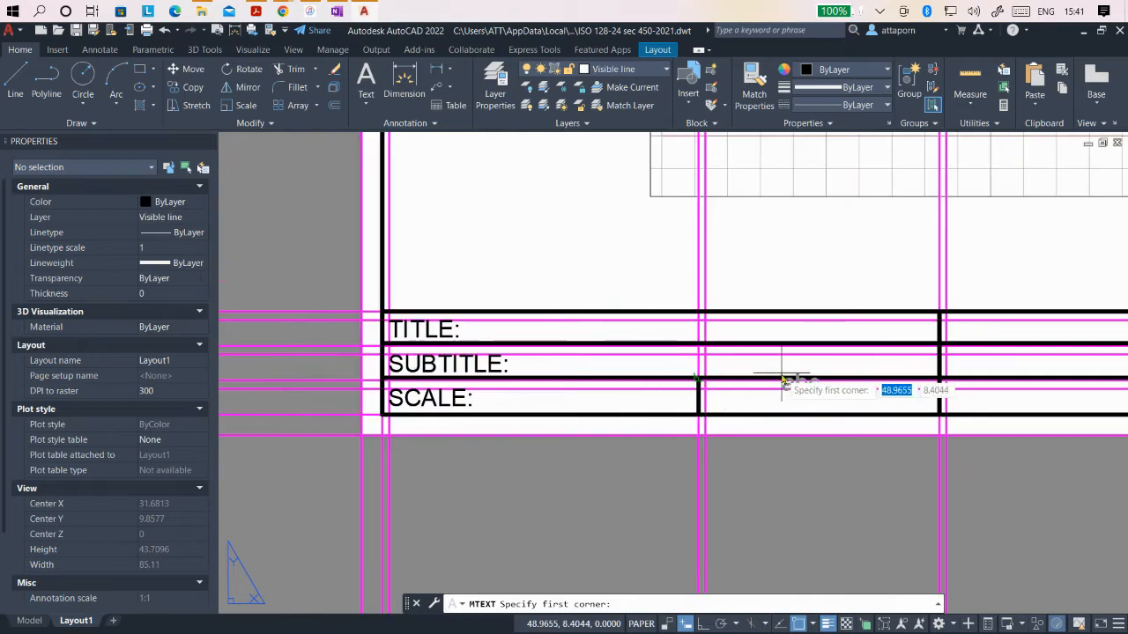
scroll(767, 384, "up", 3)
scroll(750, 385, "down", 3)
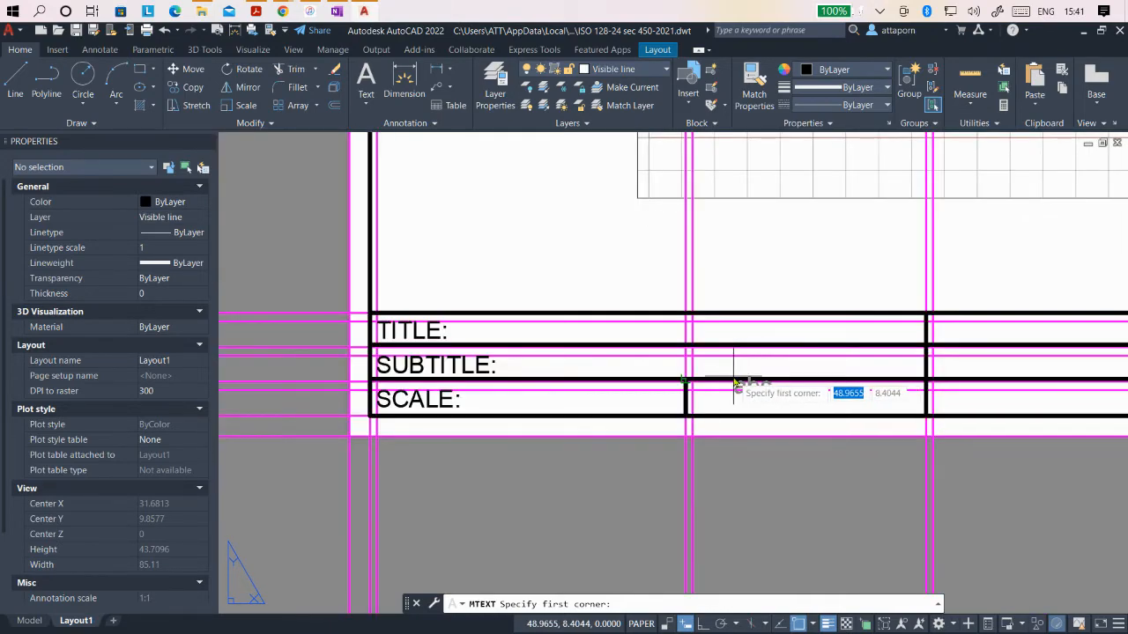
scroll(747, 381, "up", 4)
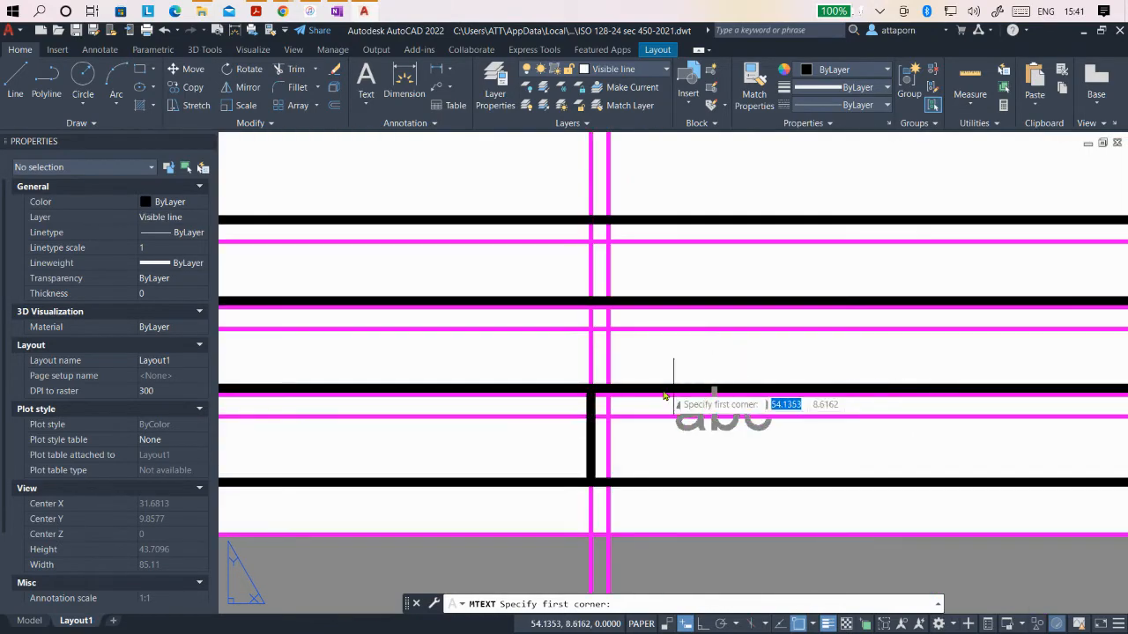
left_click(608, 417)
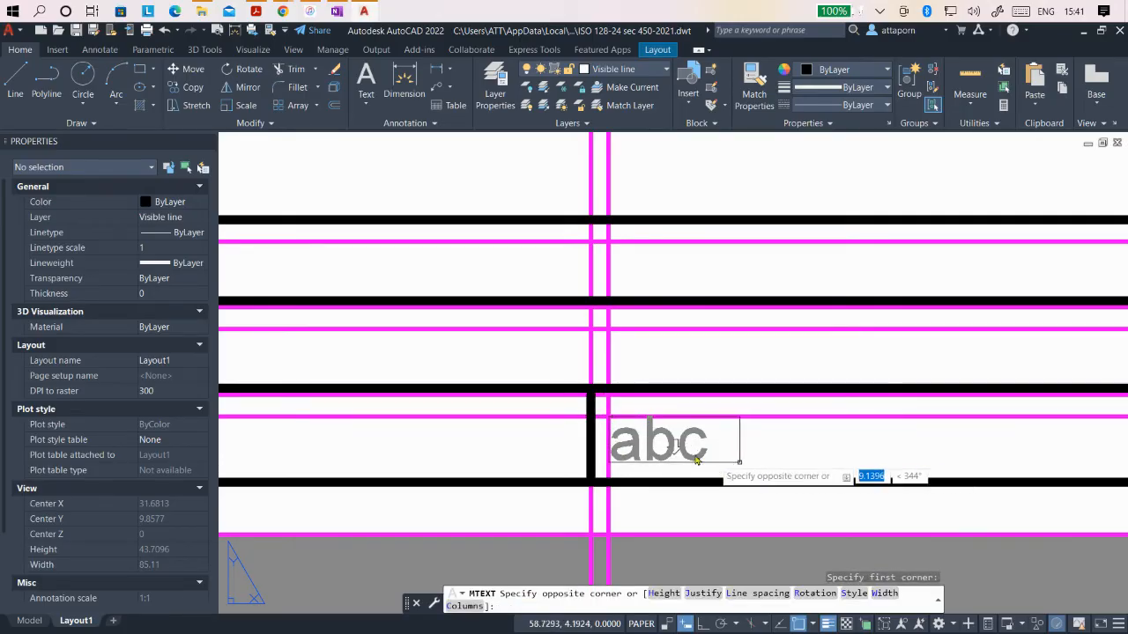
scroll(696, 459, "down", 4)
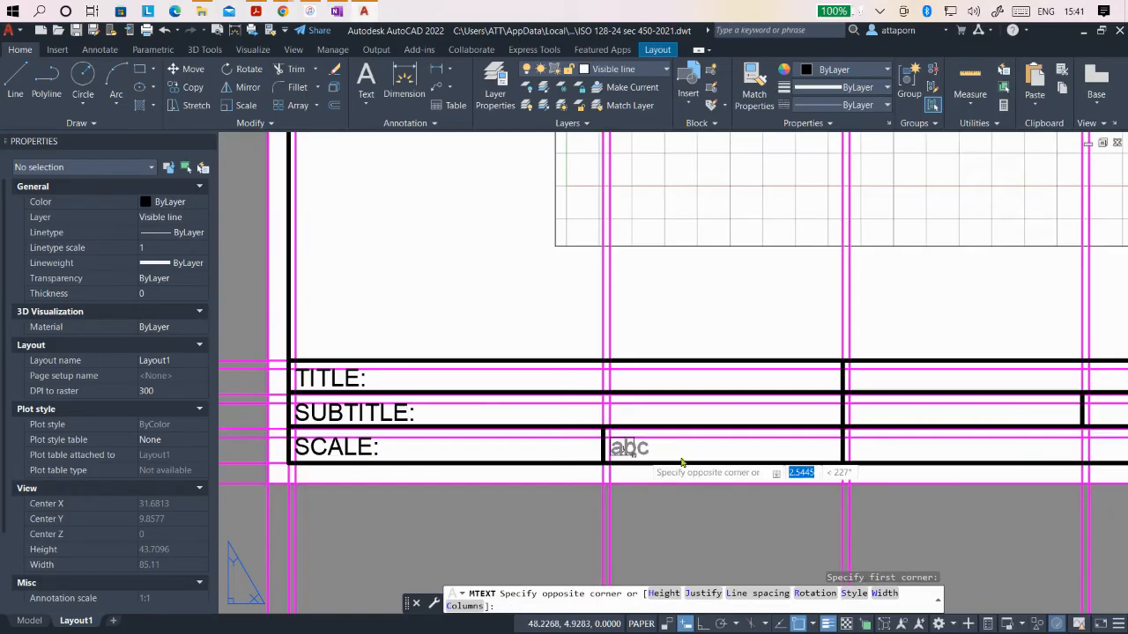
left_click(841, 464)
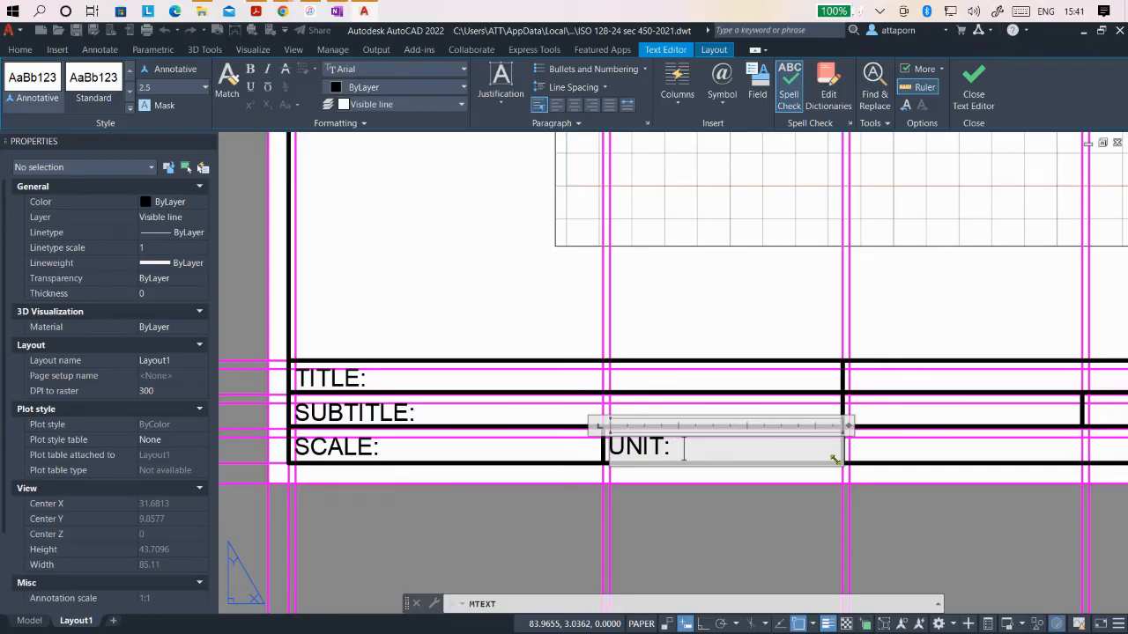
left_click(760, 541)
Step: Start another multiline text for the empty title-block cells to the right of the "UNIT:" cell
scroll(750, 528, "down", 2)
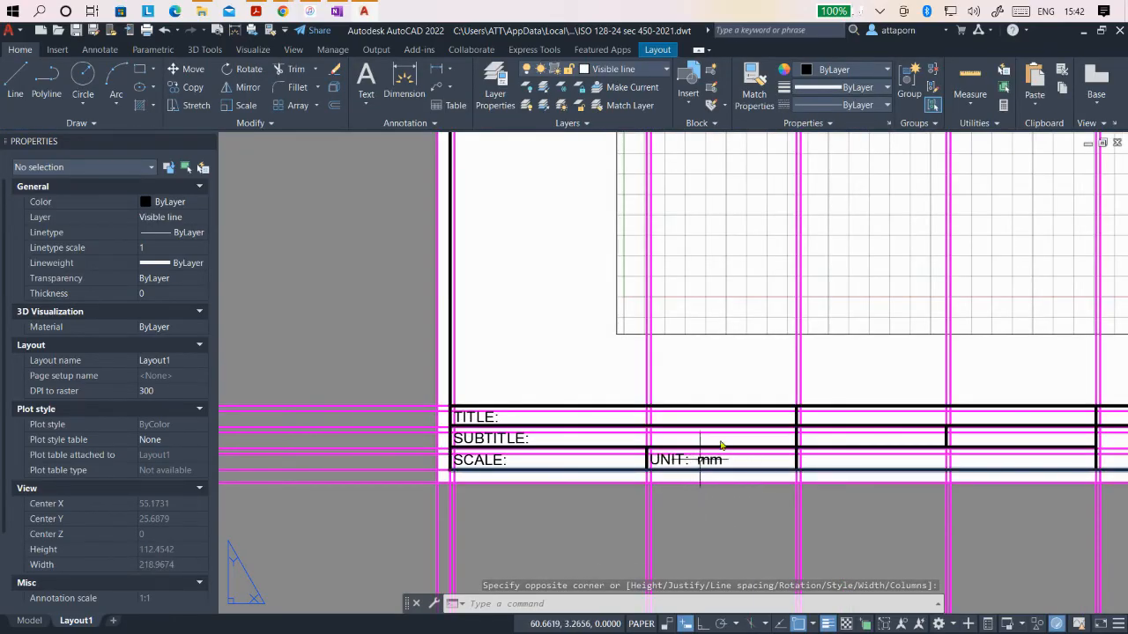
scroll(733, 454, "up", 2)
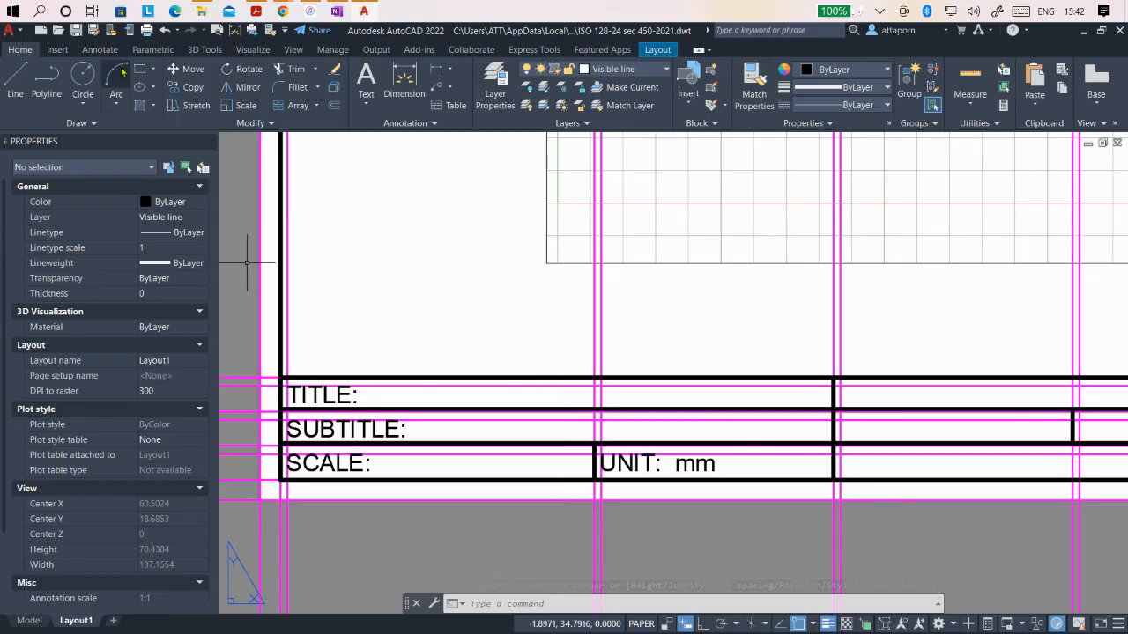
left_click(365, 79)
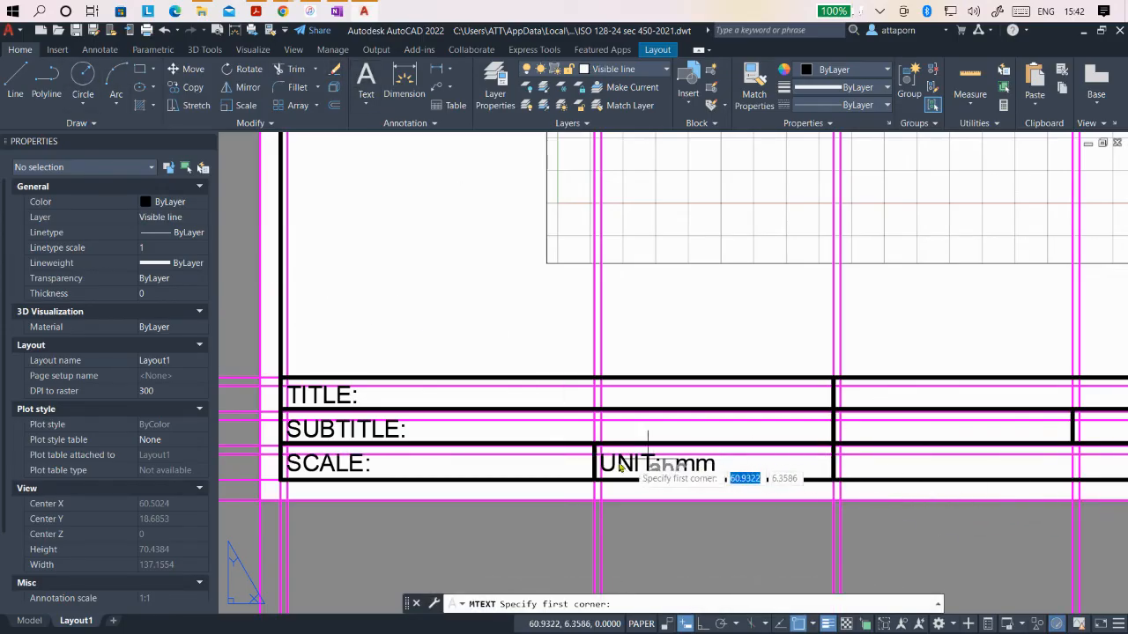
scroll(619, 465, "down", 2)
scroll(1013, 388, "down", 2)
scroll(825, 468, "up", 4)
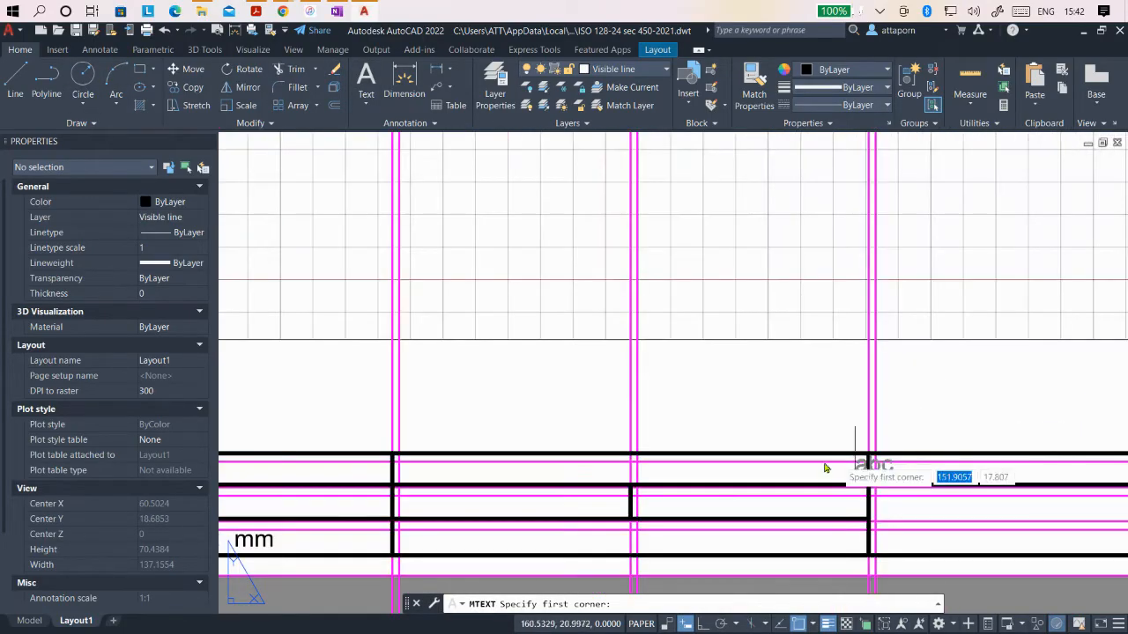
Step: Add multiline text reading "DRAWN:" followed by the drafter's name in the title block's upper row, across the two cells above the date row
left_click(398, 463)
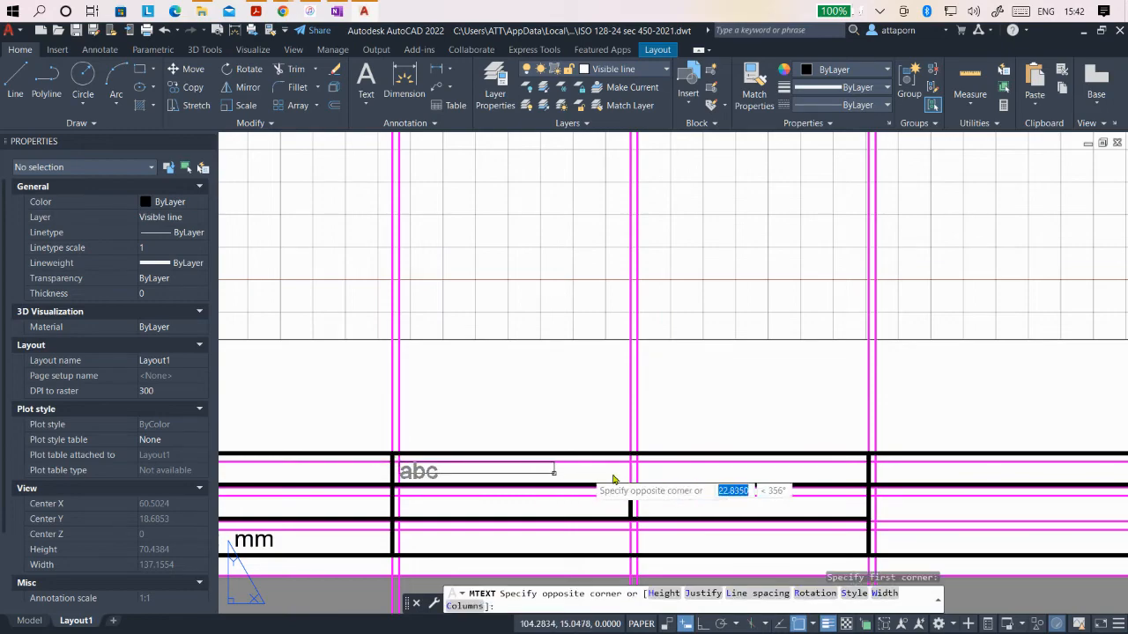
left_click(870, 489)
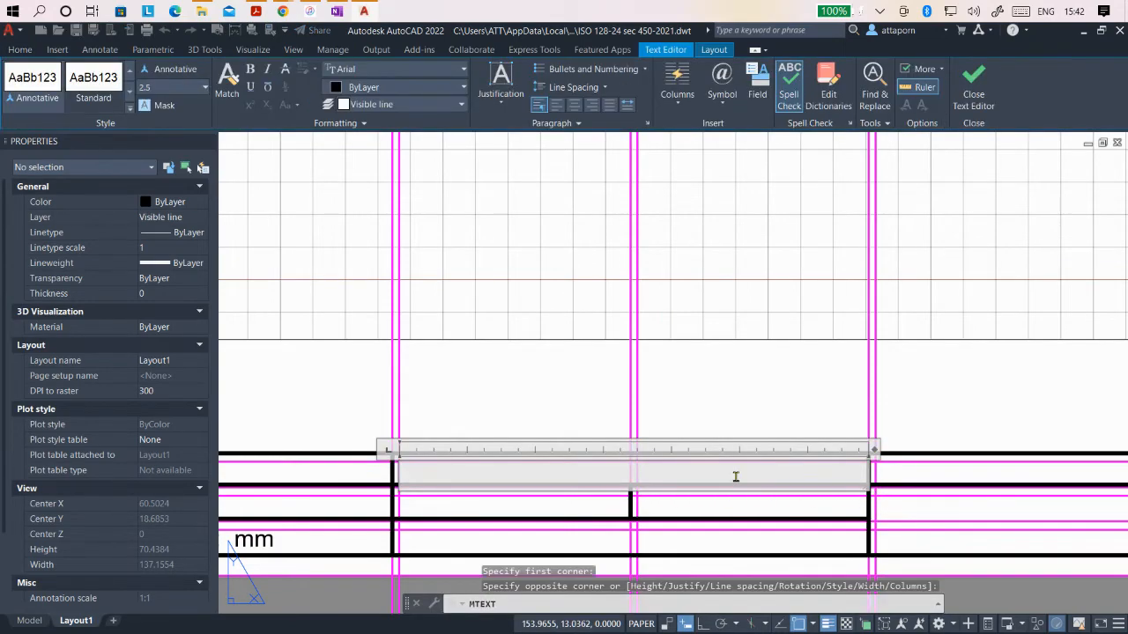
key("BackSpace")
key("BackSpace")
key("BackSpace")
key("BackSpace")
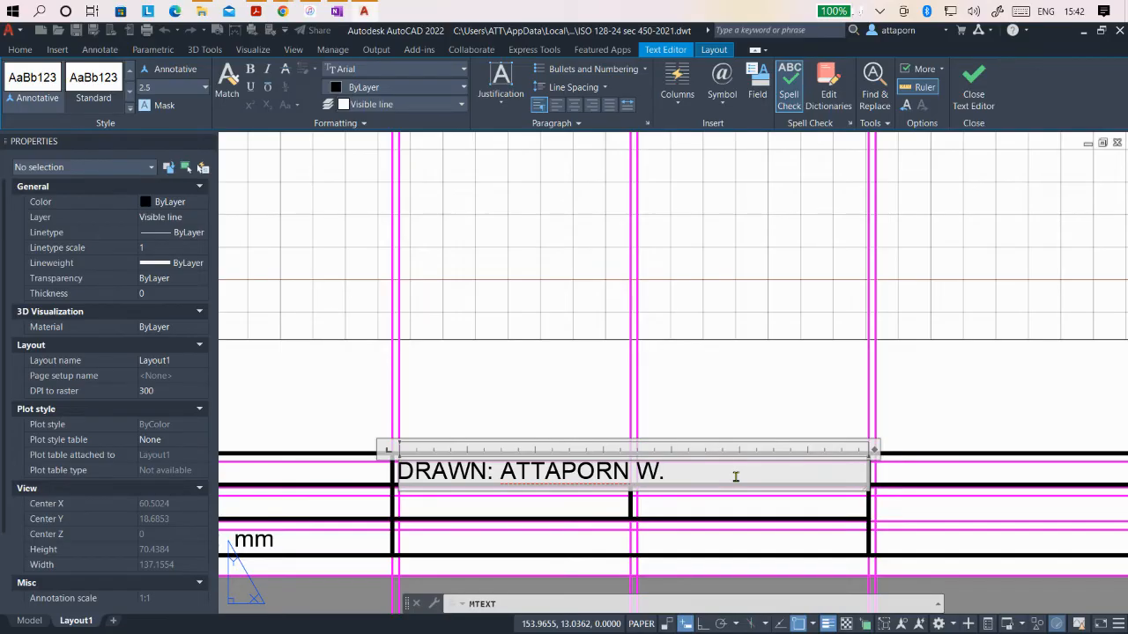
left_click(680, 390)
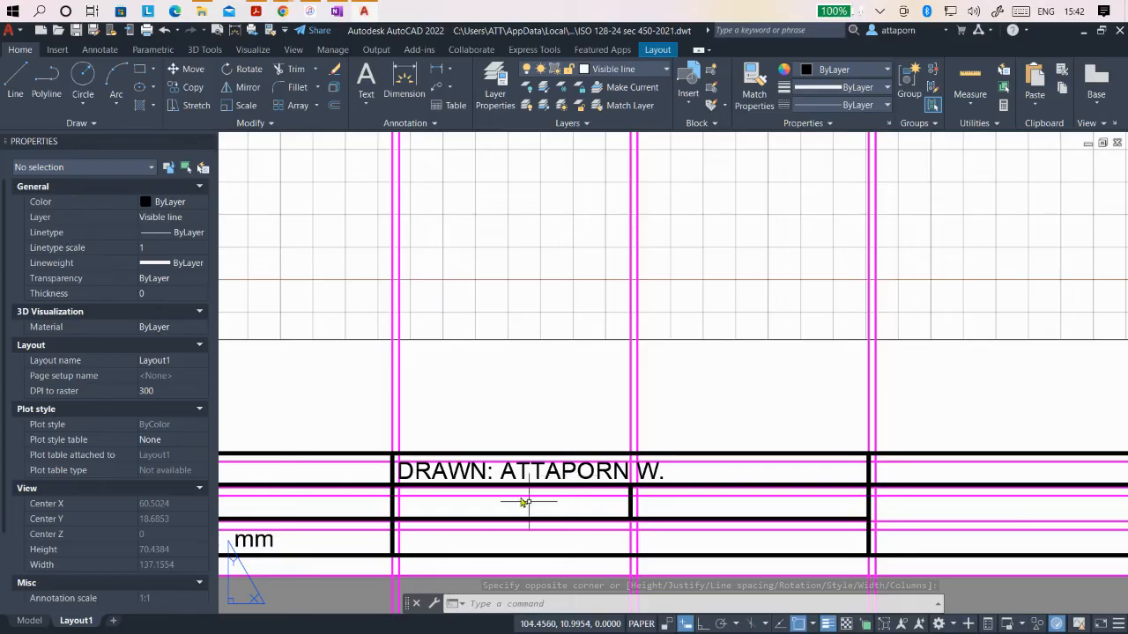
Step: Add multiline text reading "ID:" followed by the student's ID number in the cell below the drafter's name
left_click(366, 79)
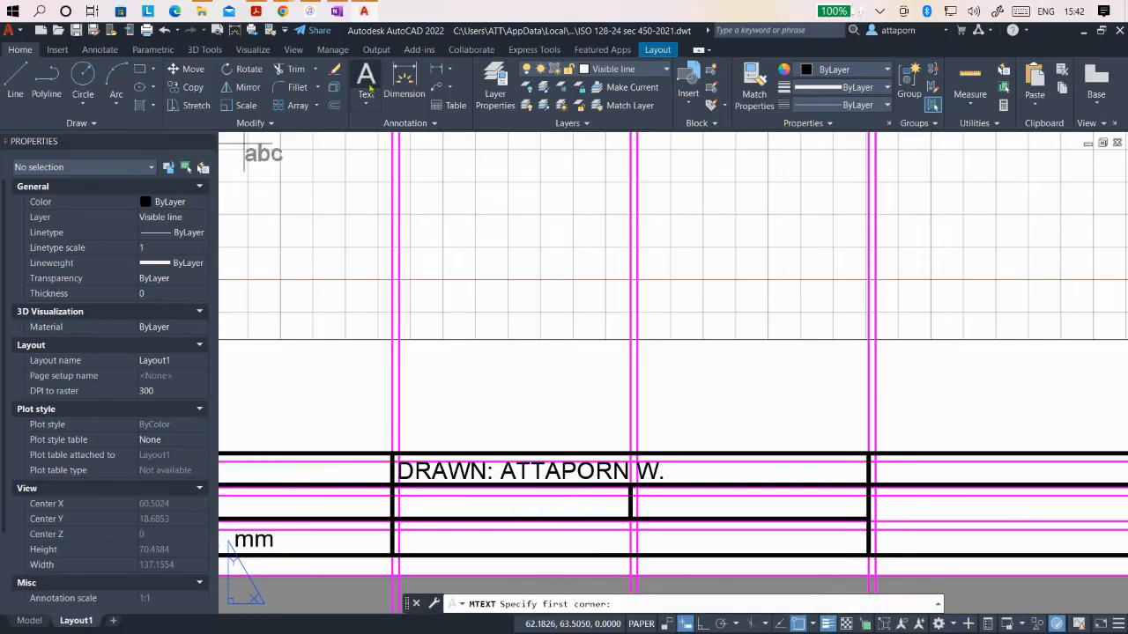
left_click(399, 496)
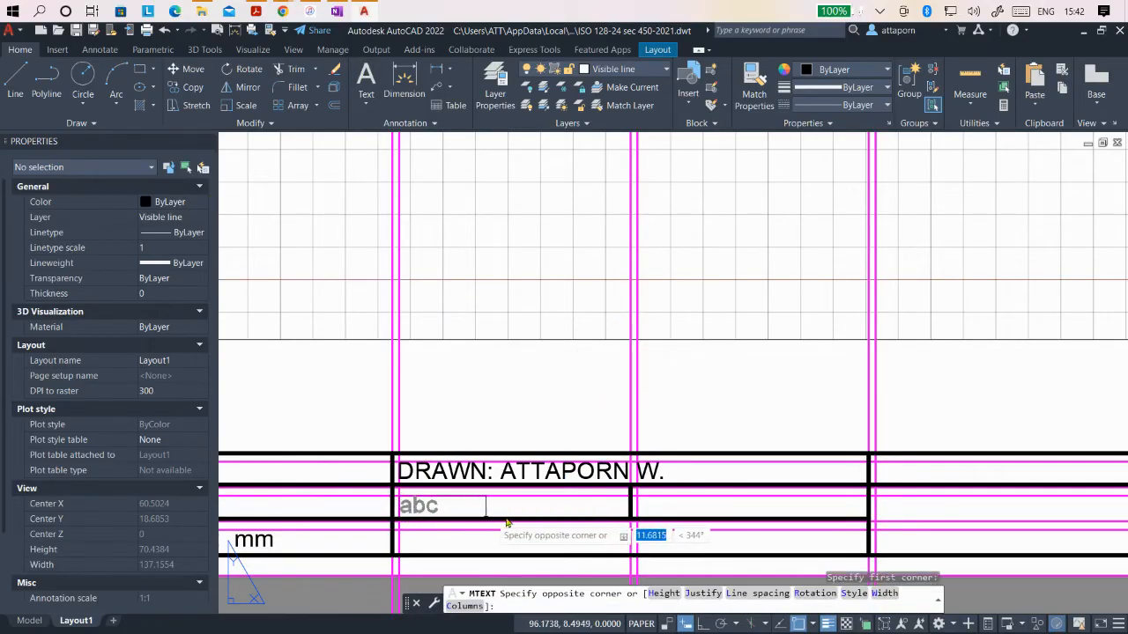
left_click(630, 524)
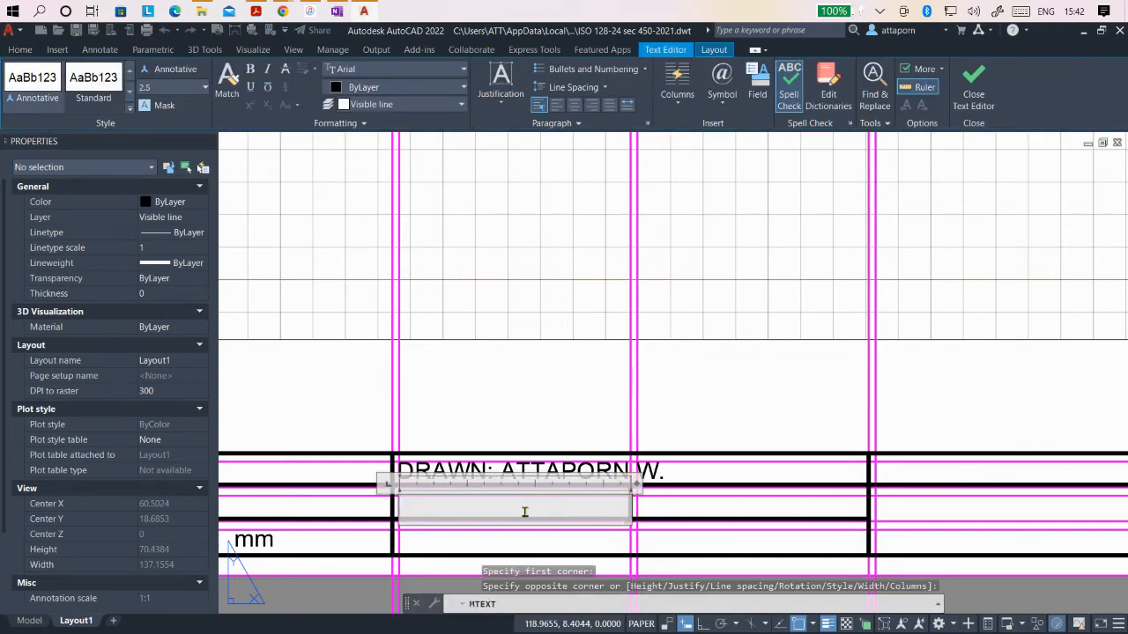
type("ID")
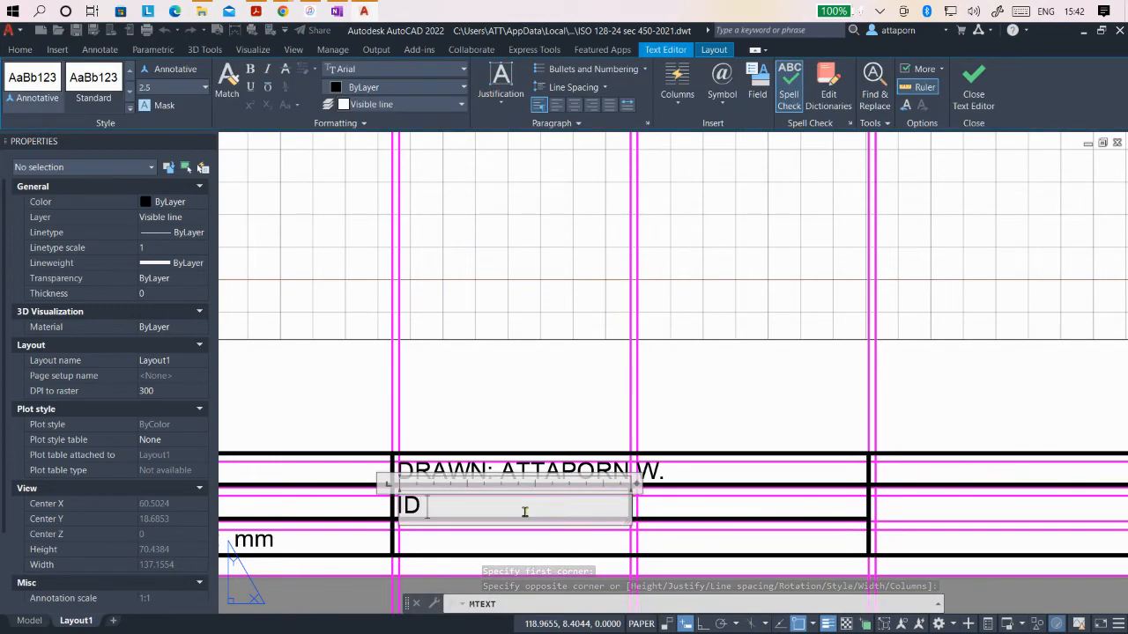
type(": 641054XXXX")
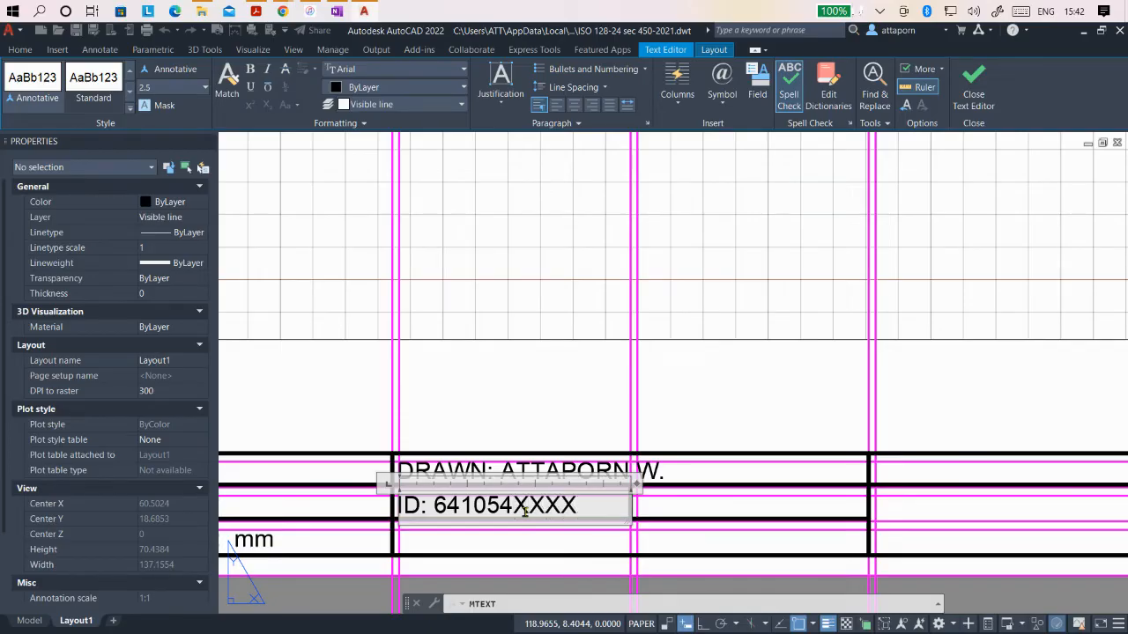
left_click(544, 451)
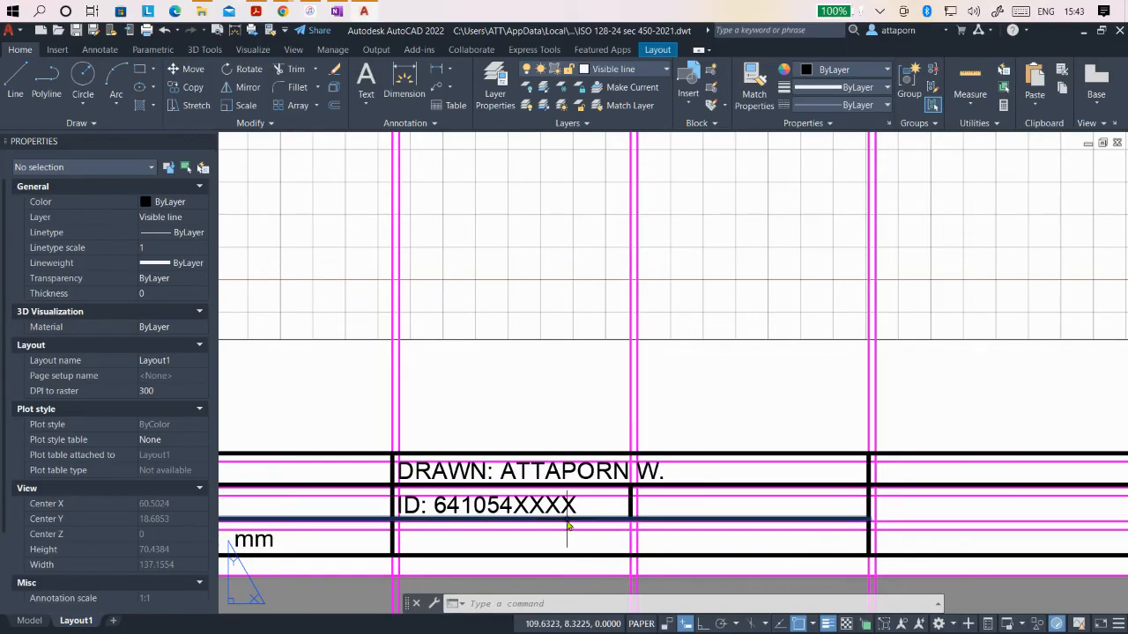
Step: Add the multiline text "SEC: 450" in the title block cell beside the ID entry
left_click(366, 78)
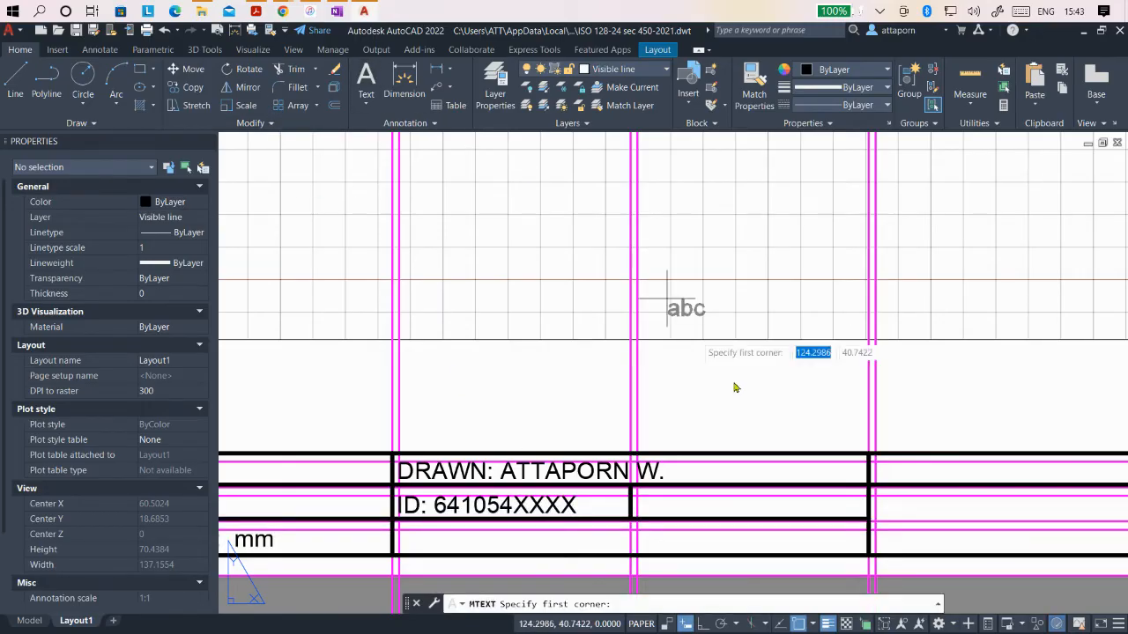
left_click(634, 490)
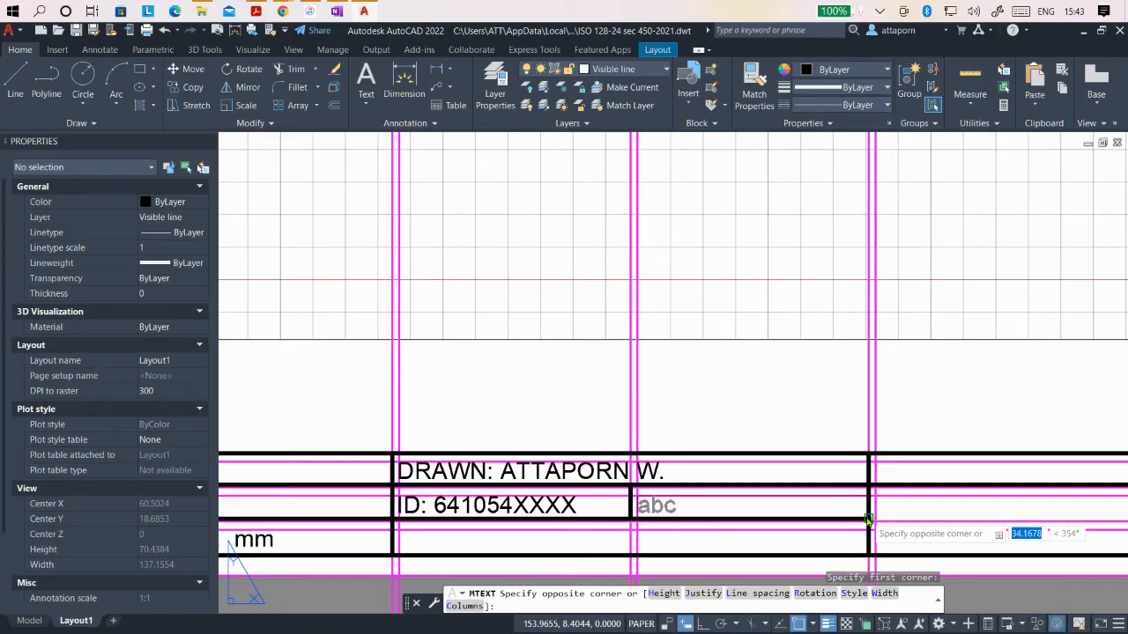
left_click(870, 523)
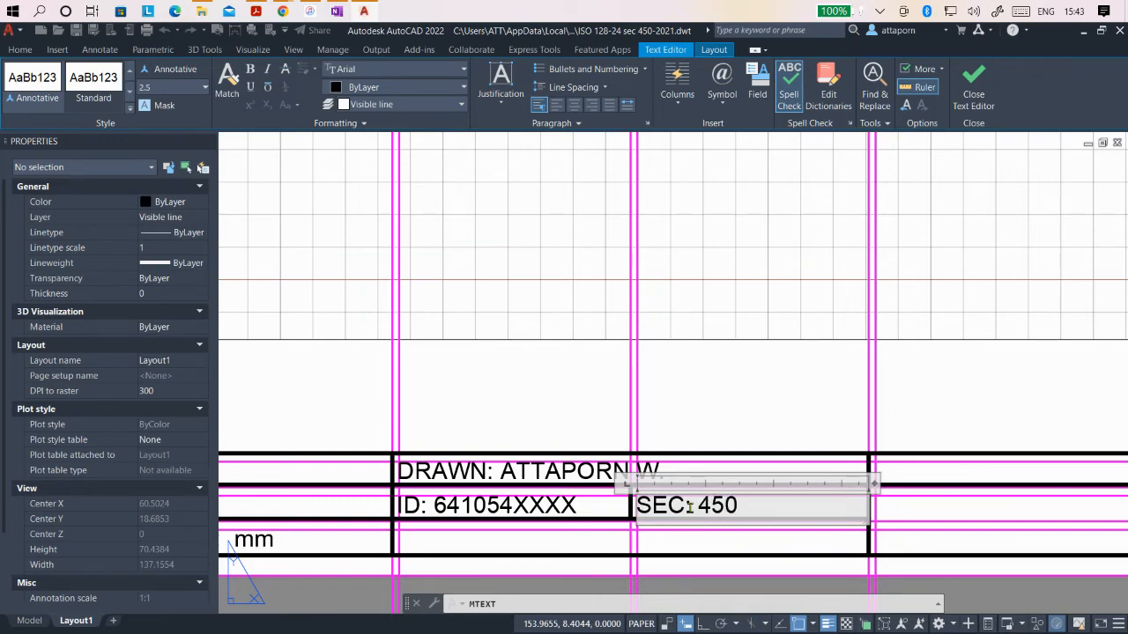
left_click(701, 467)
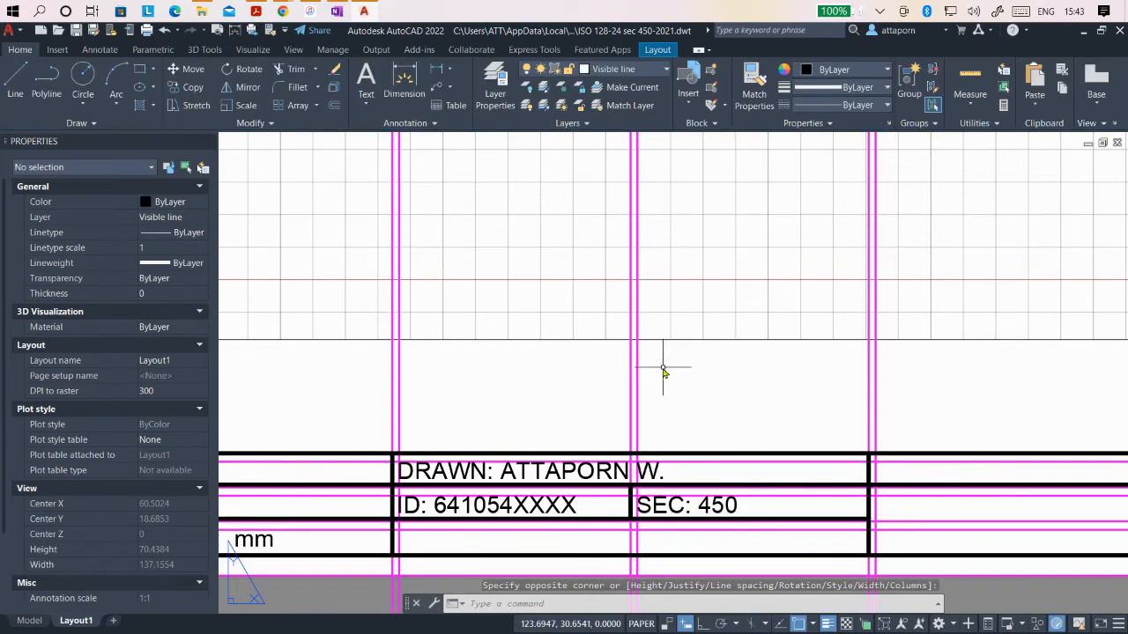
Step: Add the multiline text "DATE:" in the title block cell below the ID entry
scroll(609, 337, "down", 2)
scroll(542, 470, "up", 2)
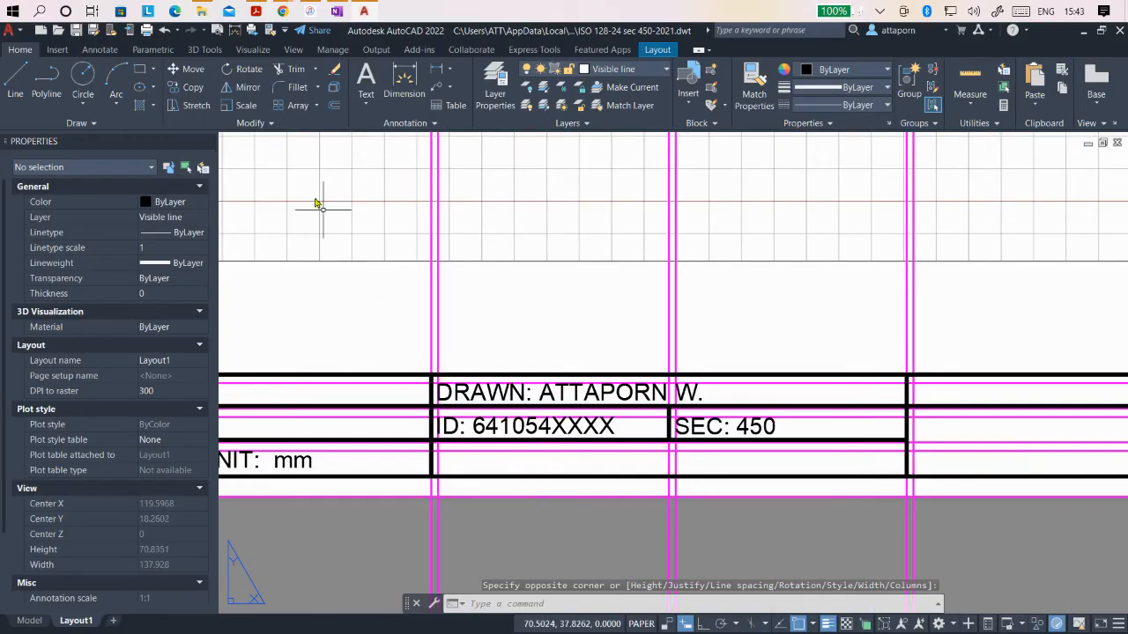
left_click(365, 80)
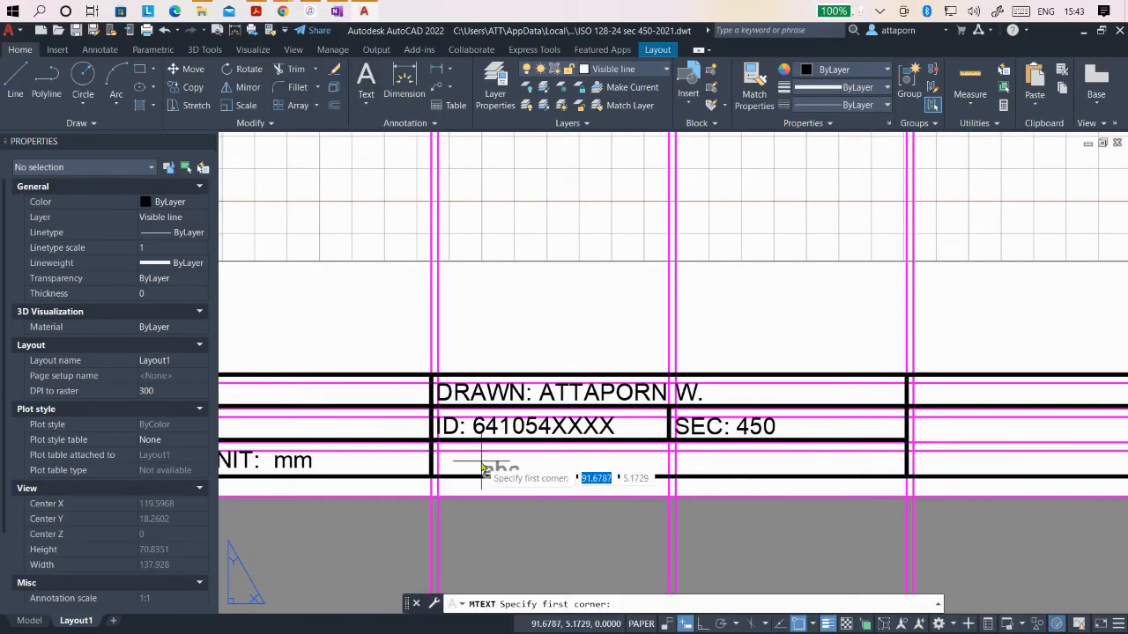
left_click(437, 452)
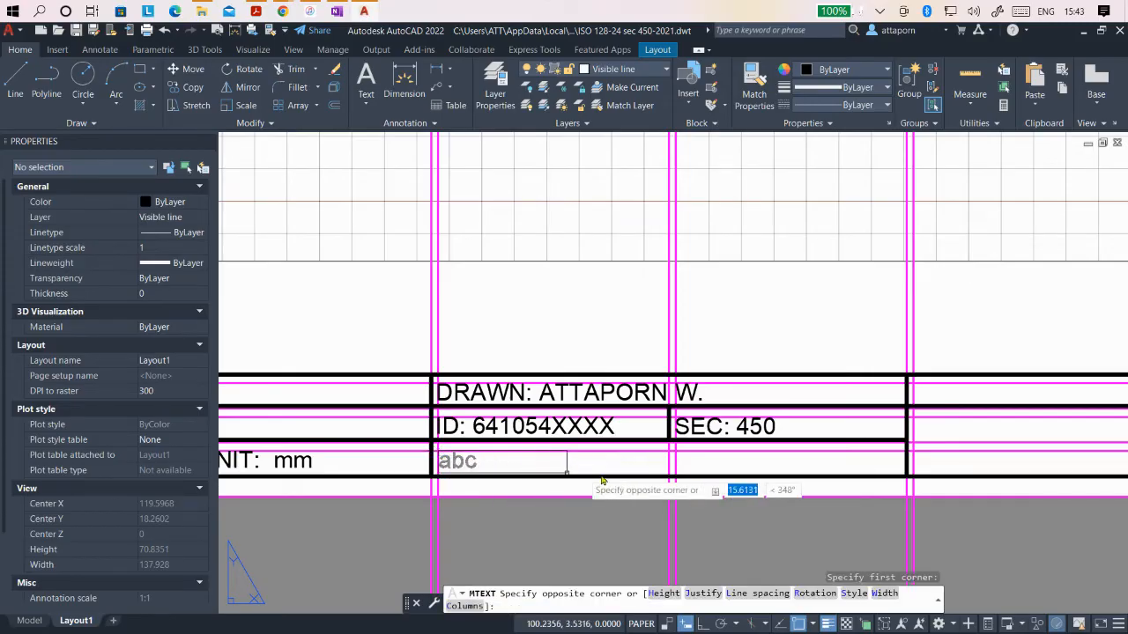
left_click(670, 478)
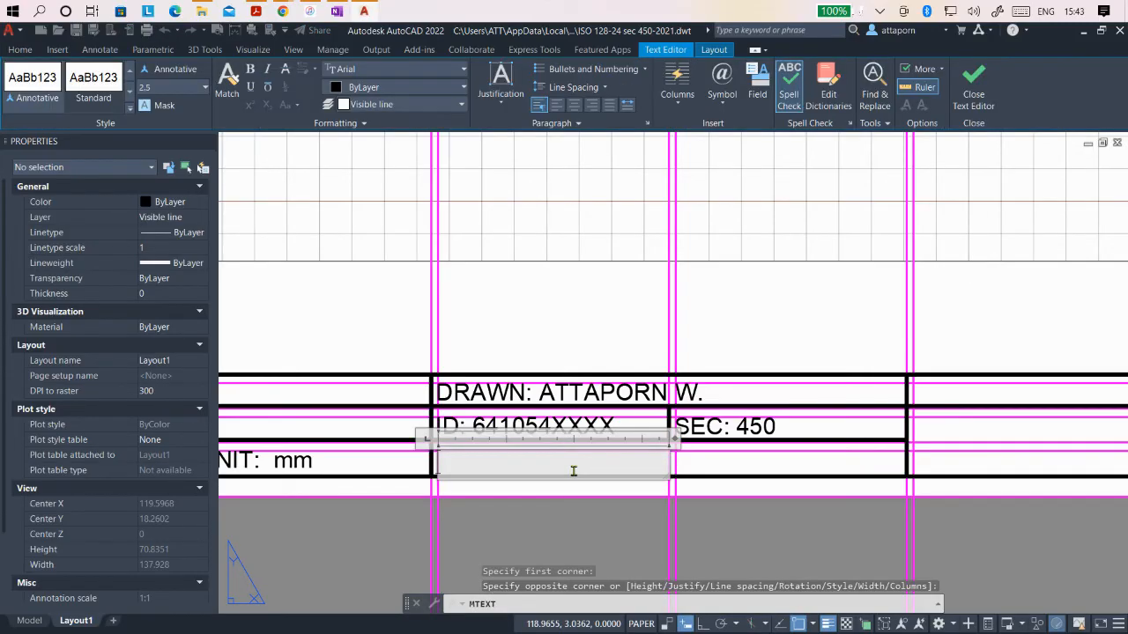
type("DATE:")
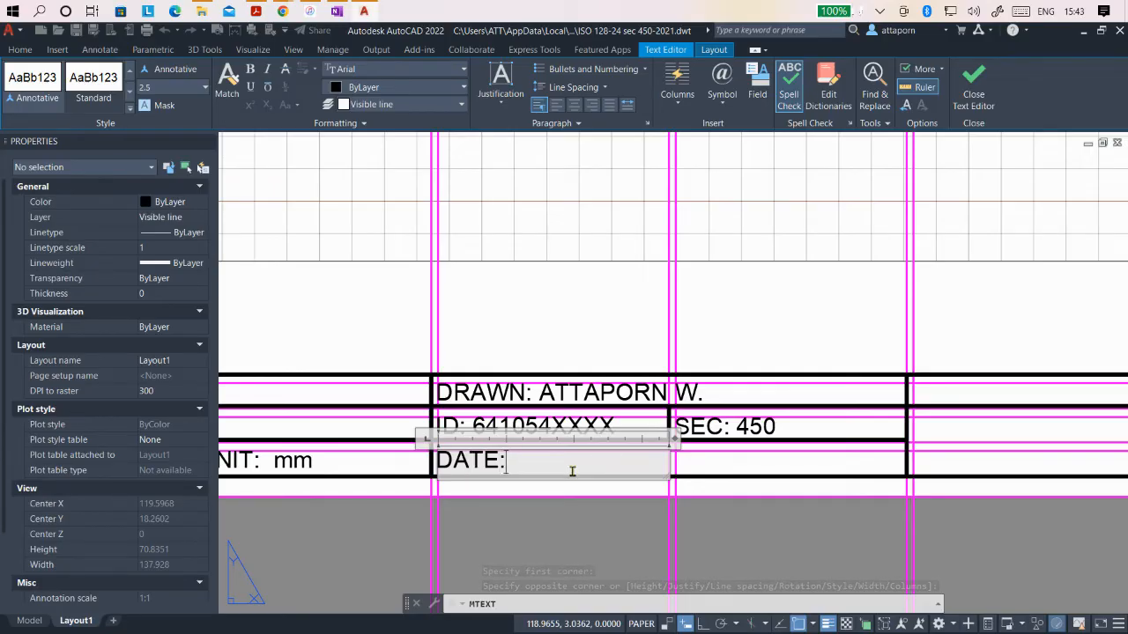
left_click(576, 511)
Step: Add the multiline text "PROJ:" at the start of the tall title block cell beside the section and date cells
scroll(436, 460, "down", 1)
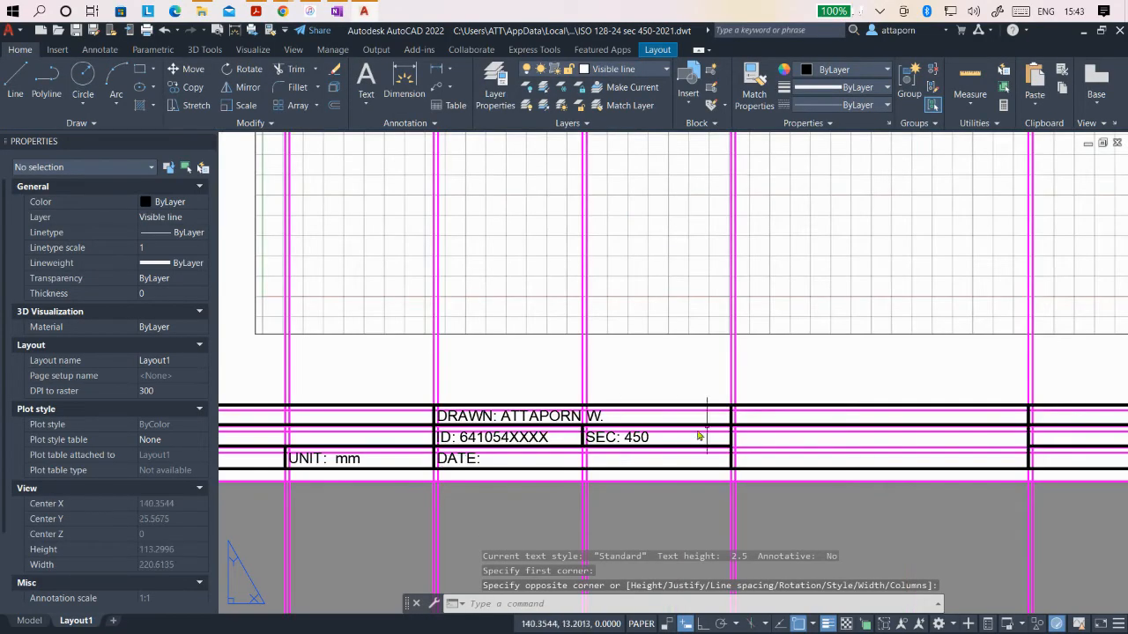
scroll(682, 430, "down", 1)
scroll(885, 418, "up", 2)
scroll(647, 442, "down", 1)
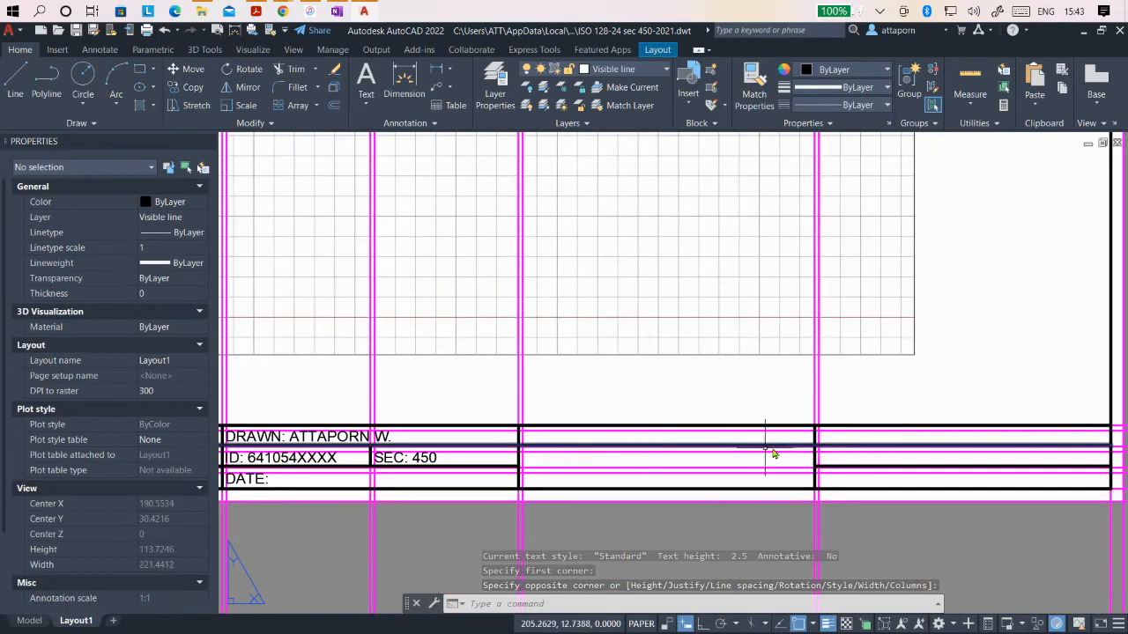
scroll(814, 470, "up", 2)
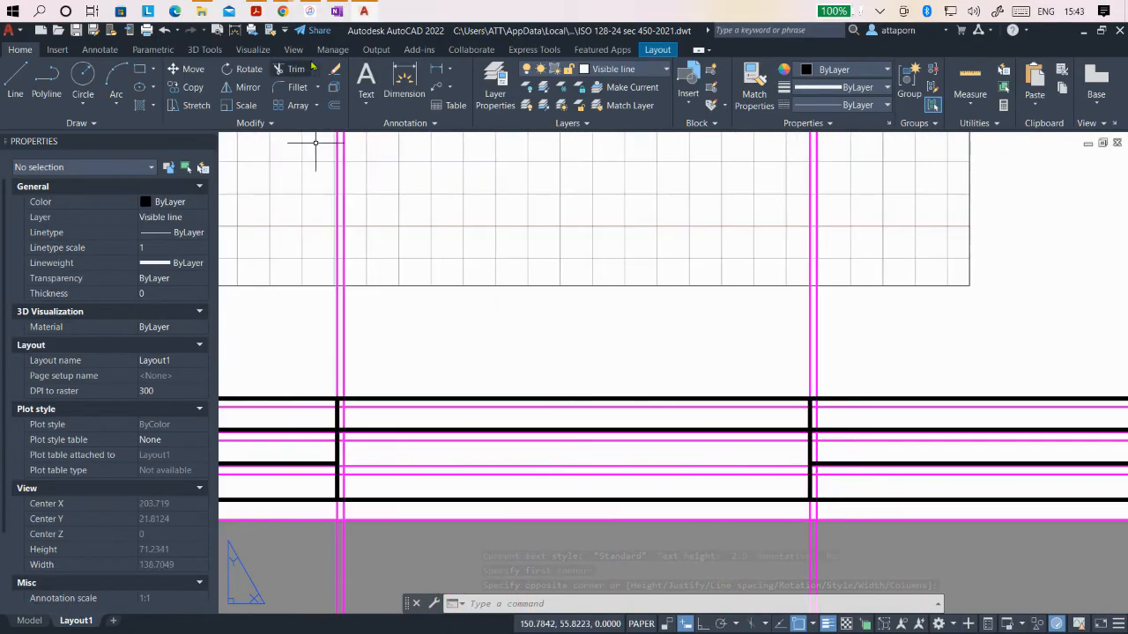
left_click(366, 81)
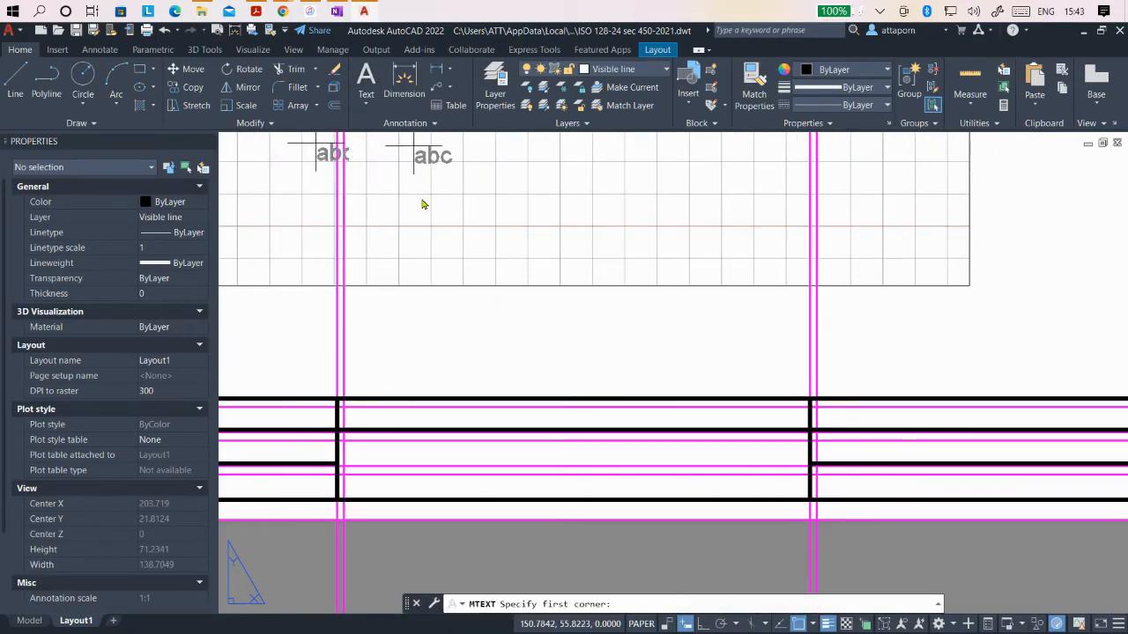
left_click(343, 442)
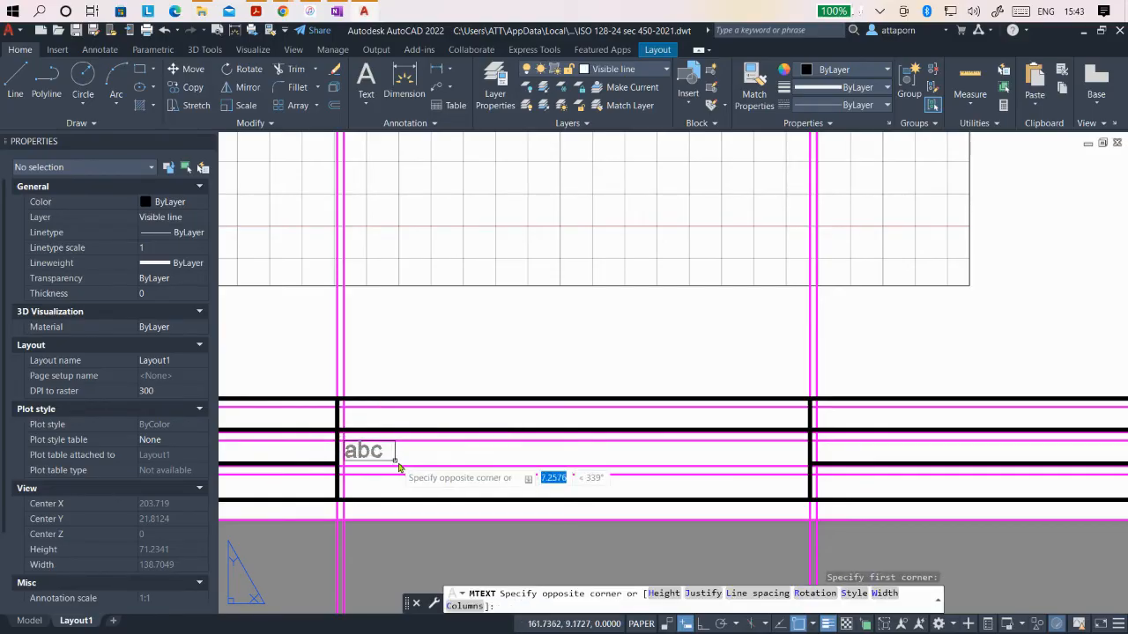
left_click(442, 472)
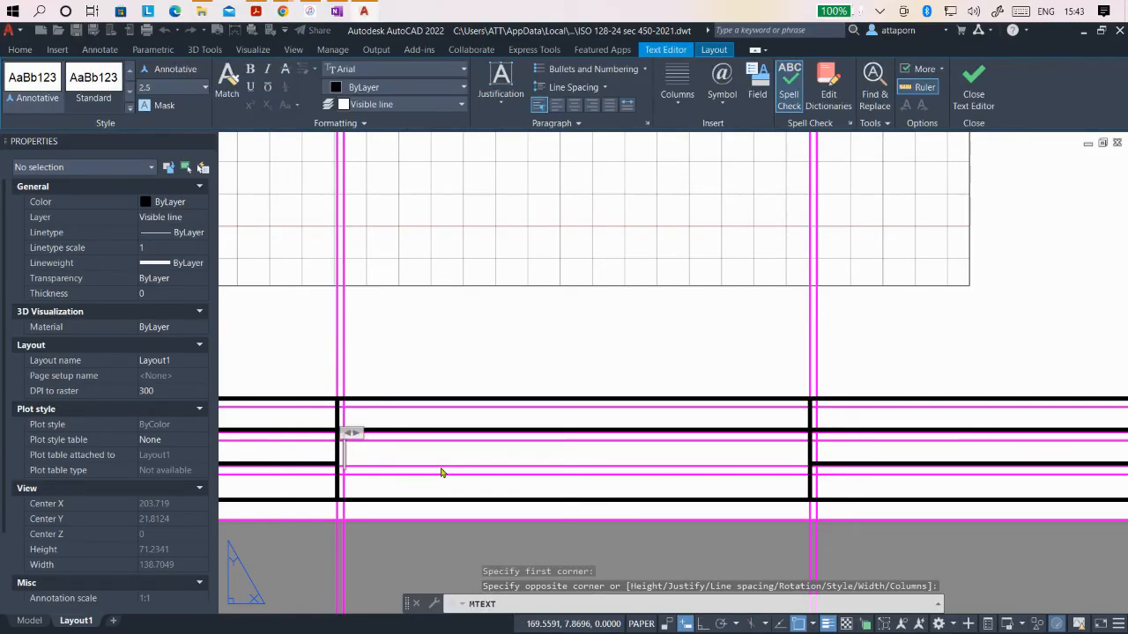
type("PROJ:")
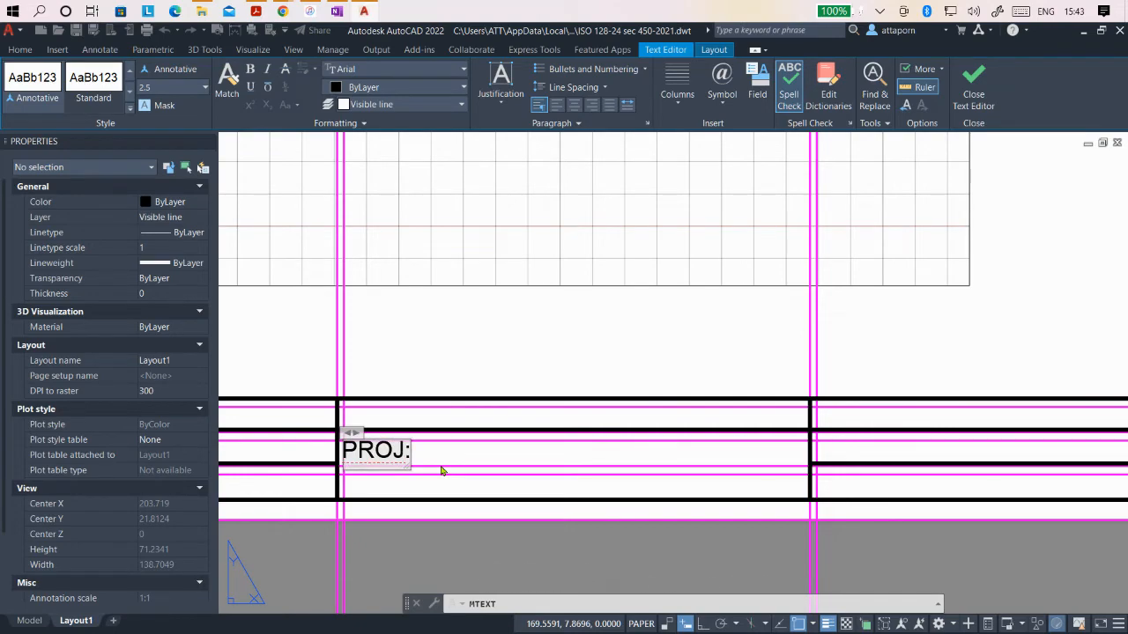
left_click(455, 544)
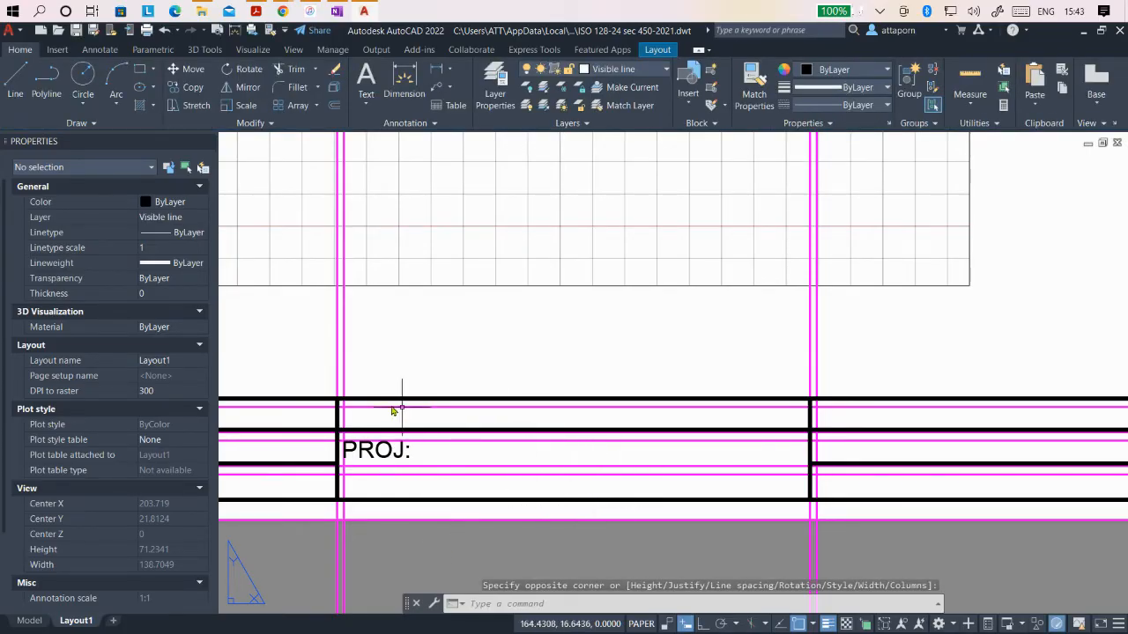
Step: Offset the two vertical construction lines at the start of the PROJ cell by 25 toward the inside of that cell
scroll(394, 409, "down", 1)
scroll(559, 397, "up", 1)
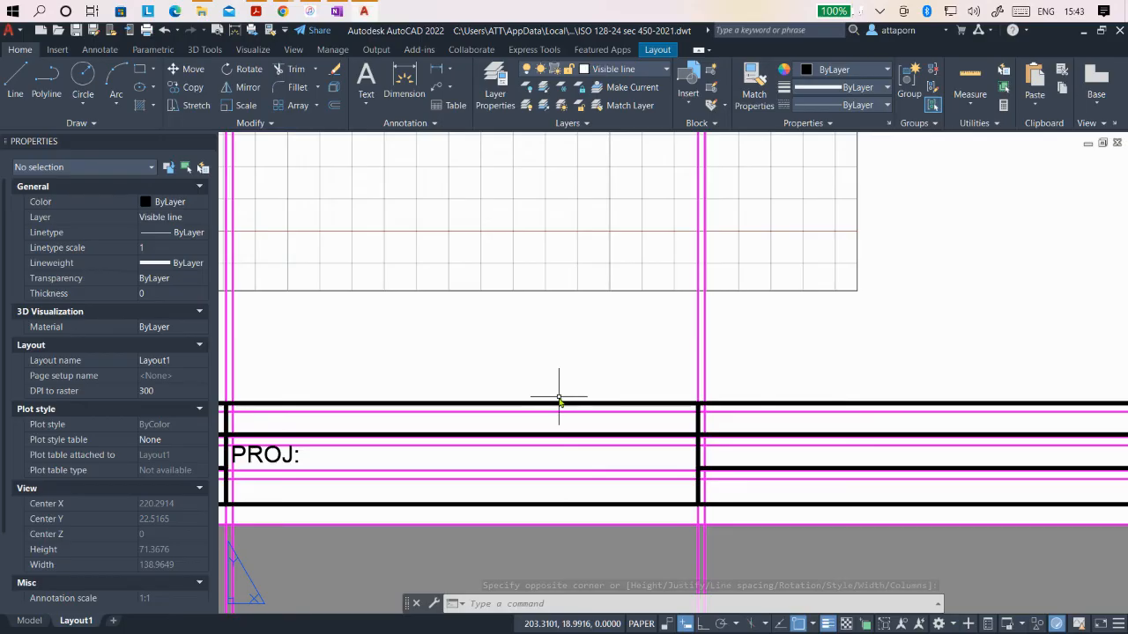
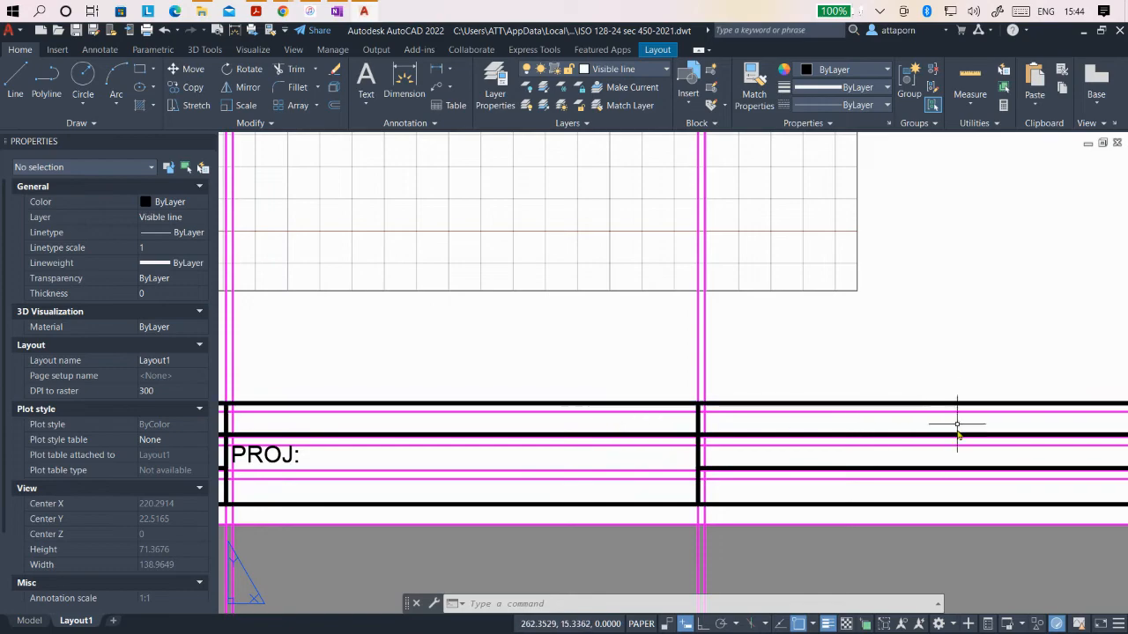
scroll(555, 437, "down", 2)
scroll(622, 446, "up", 2)
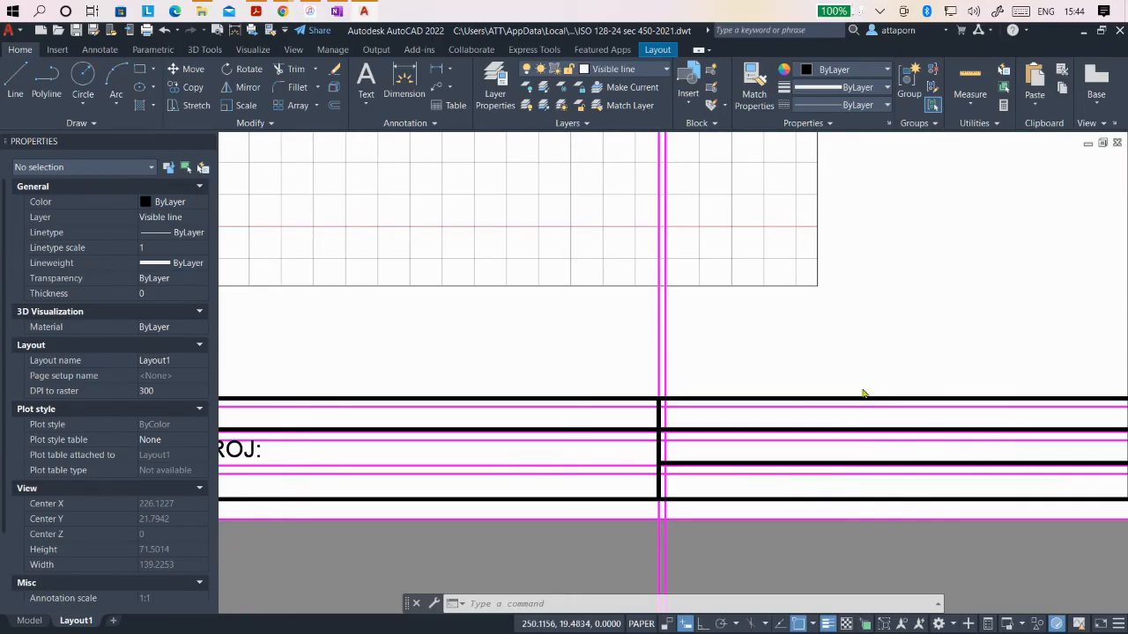
scroll(859, 392, "down", 2)
scroll(450, 396, "up", 1)
scroll(455, 382, "down", 1)
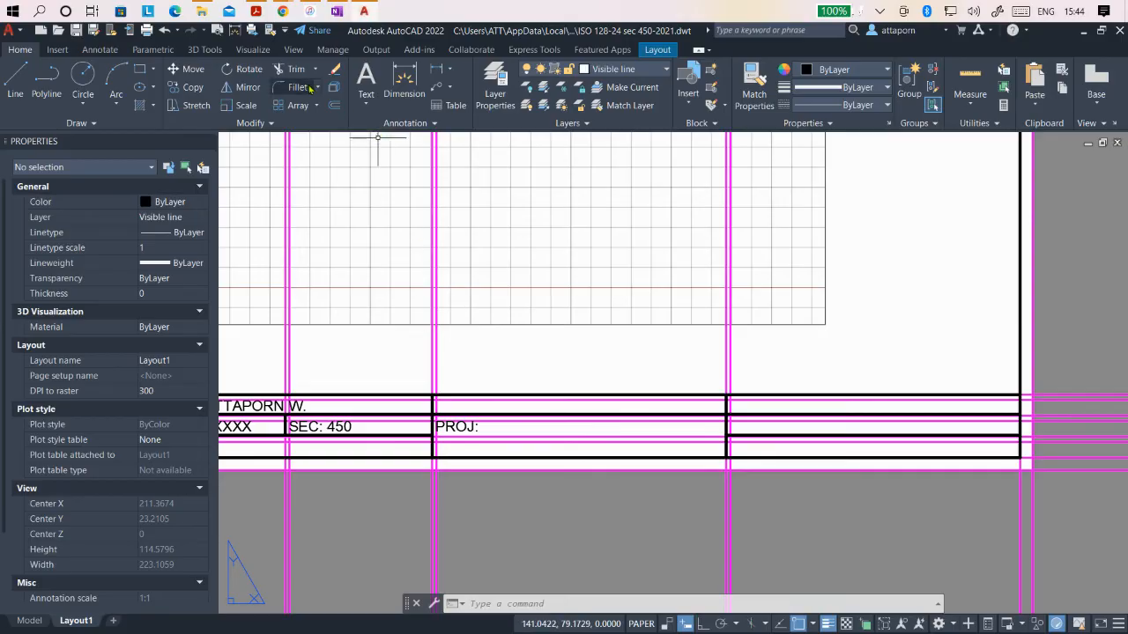
left_click(335, 104)
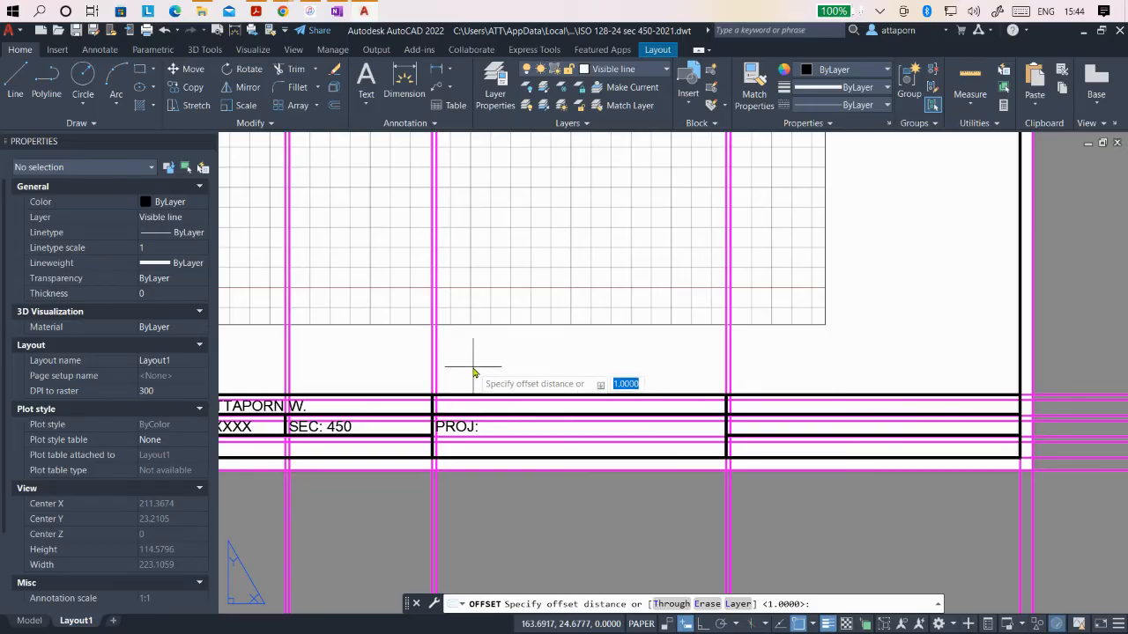
type("25")
key("Return")
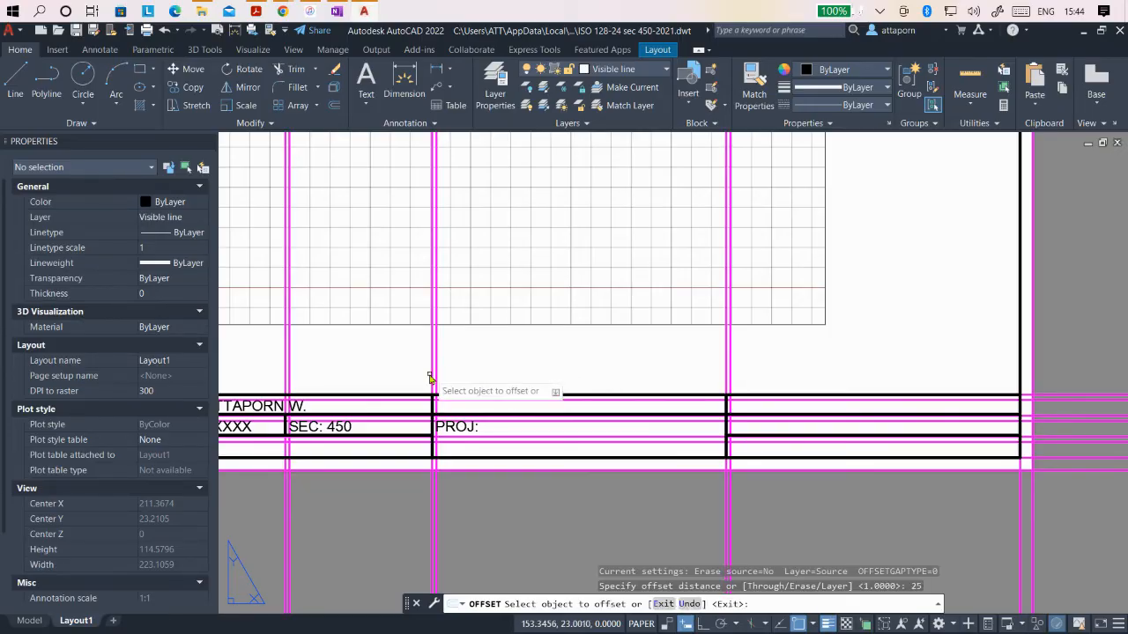
left_click(432, 320)
left_click(584, 376)
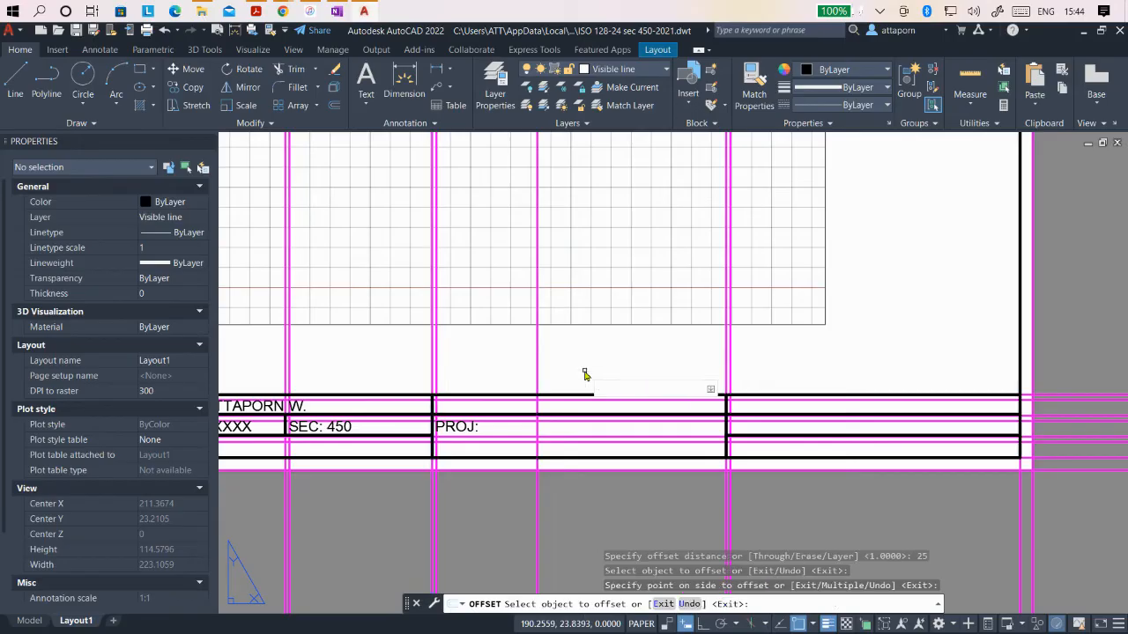
left_click(437, 392)
left_click(525, 391)
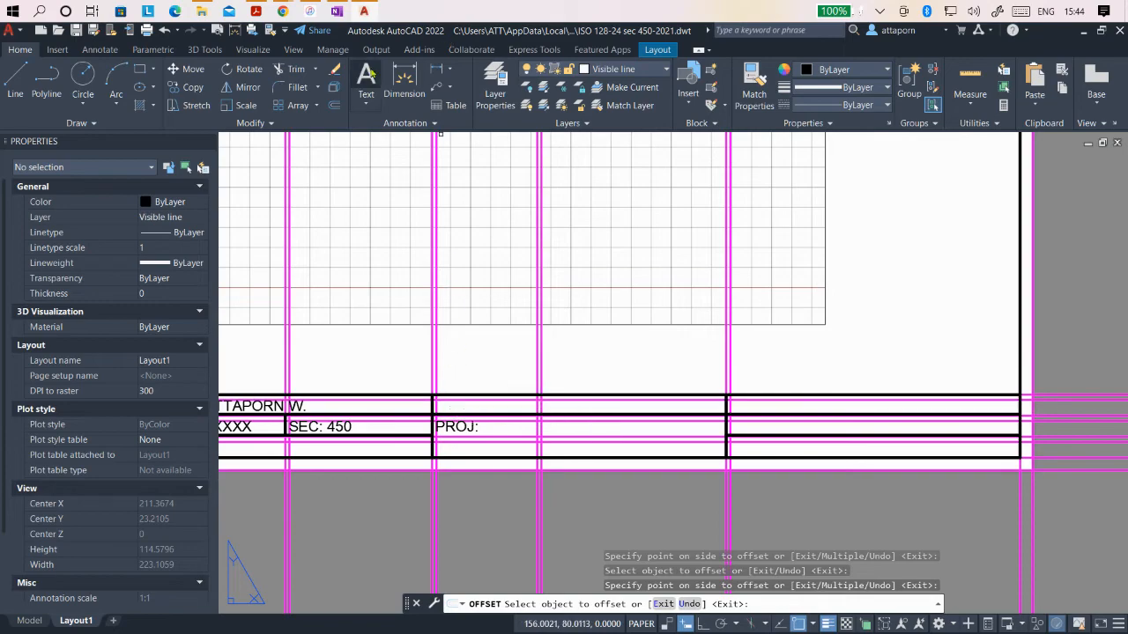
Step: Add the multiline text "PLATE NO:" in the title block cell directly above the PROJ: label
left_click(368, 77)
scroll(405, 392, "up", 6)
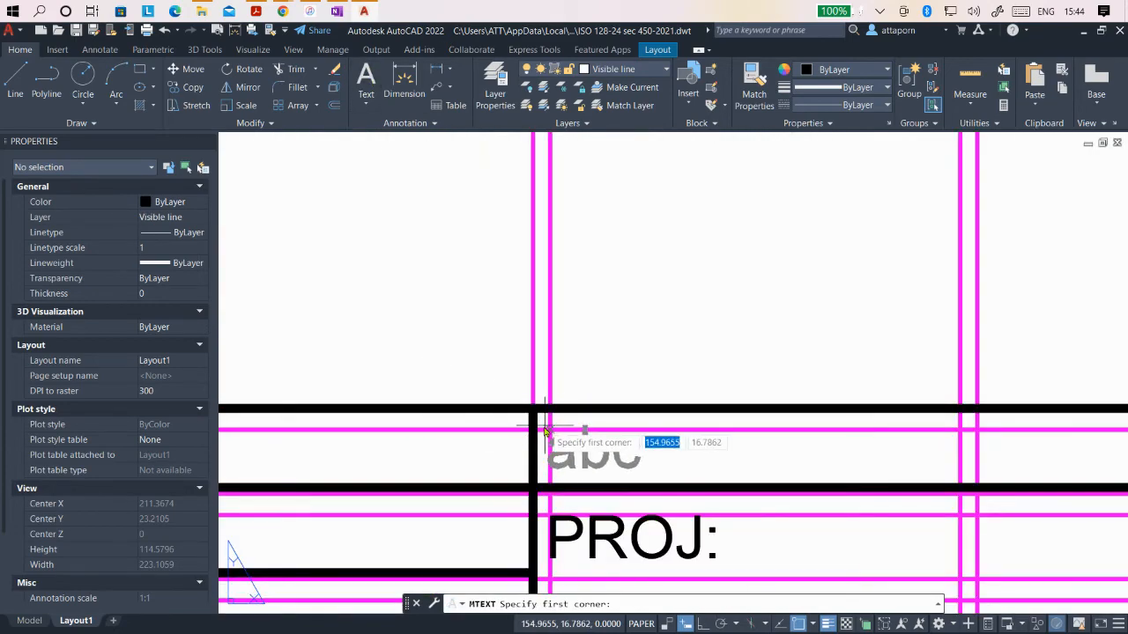
left_click(550, 430)
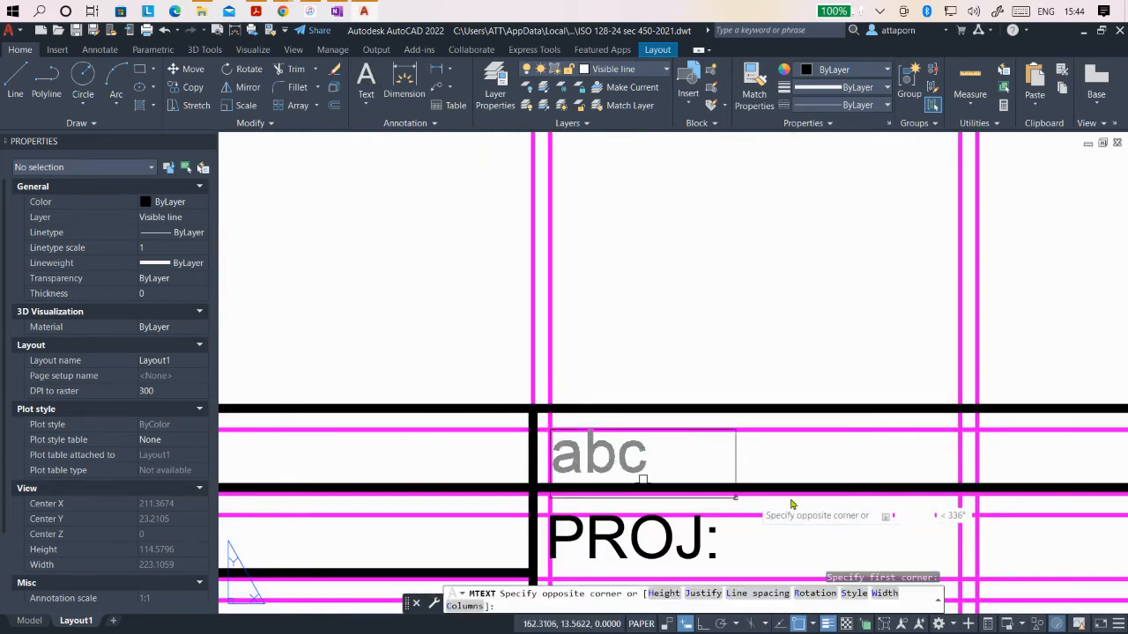
left_click(963, 494)
type("PA")
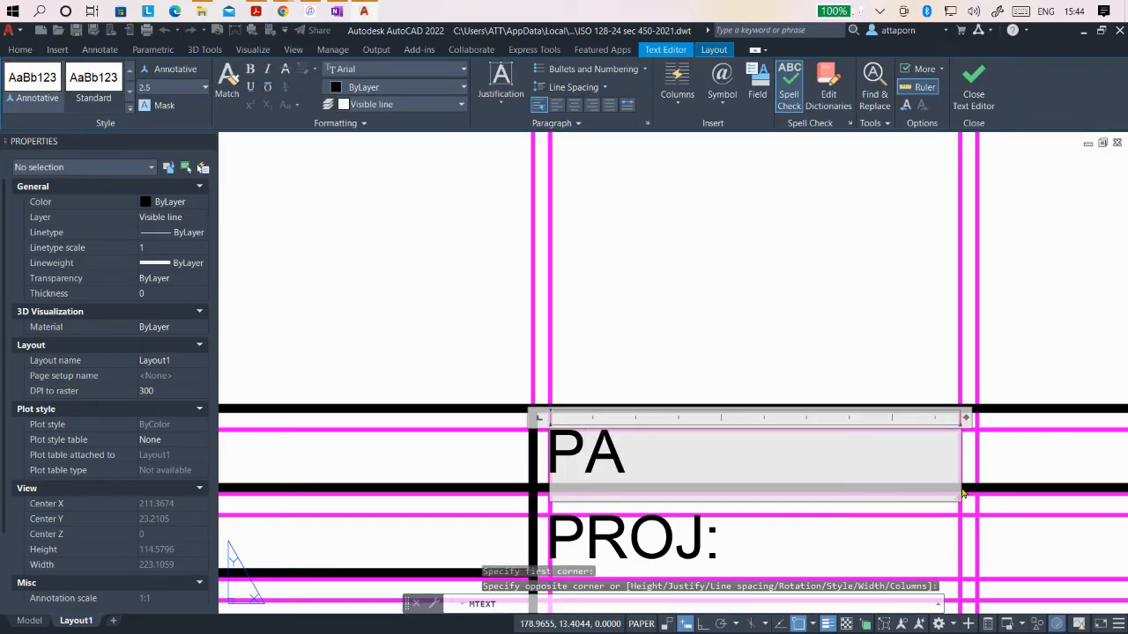
key("BackSpace")
type("L")
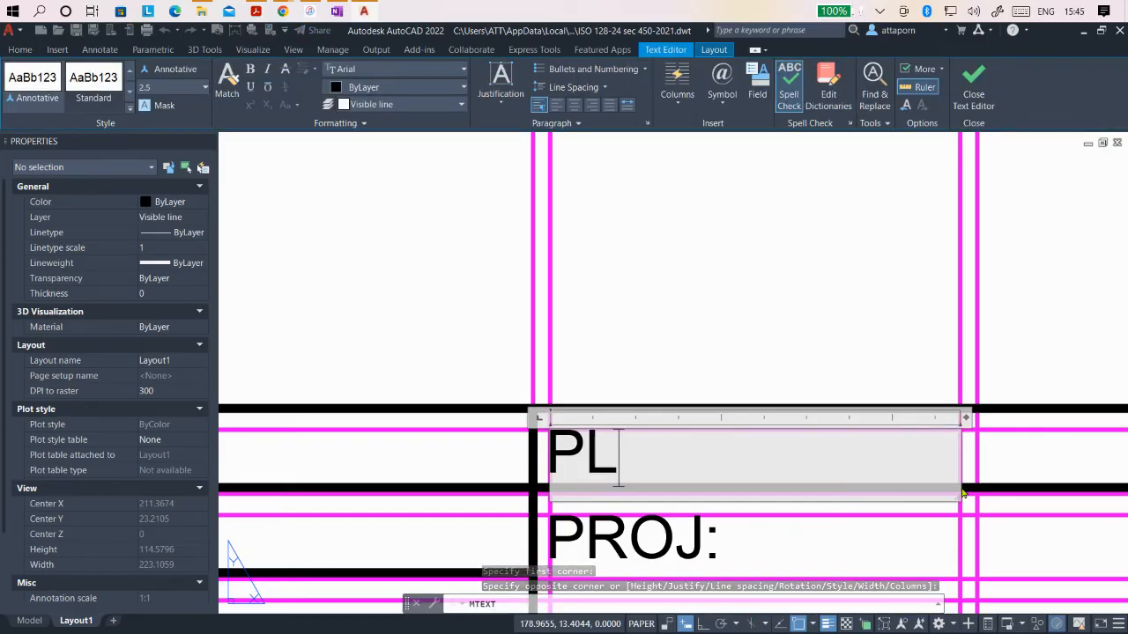
type("TE")
key("BackSpace")
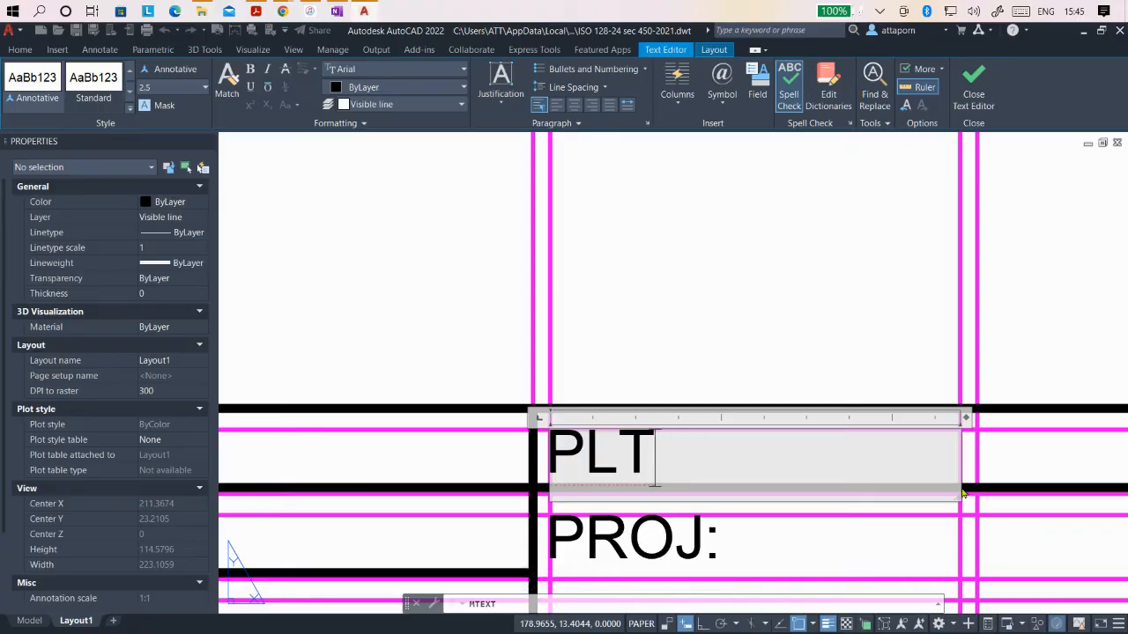
key("BackSpace")
type("ATE")
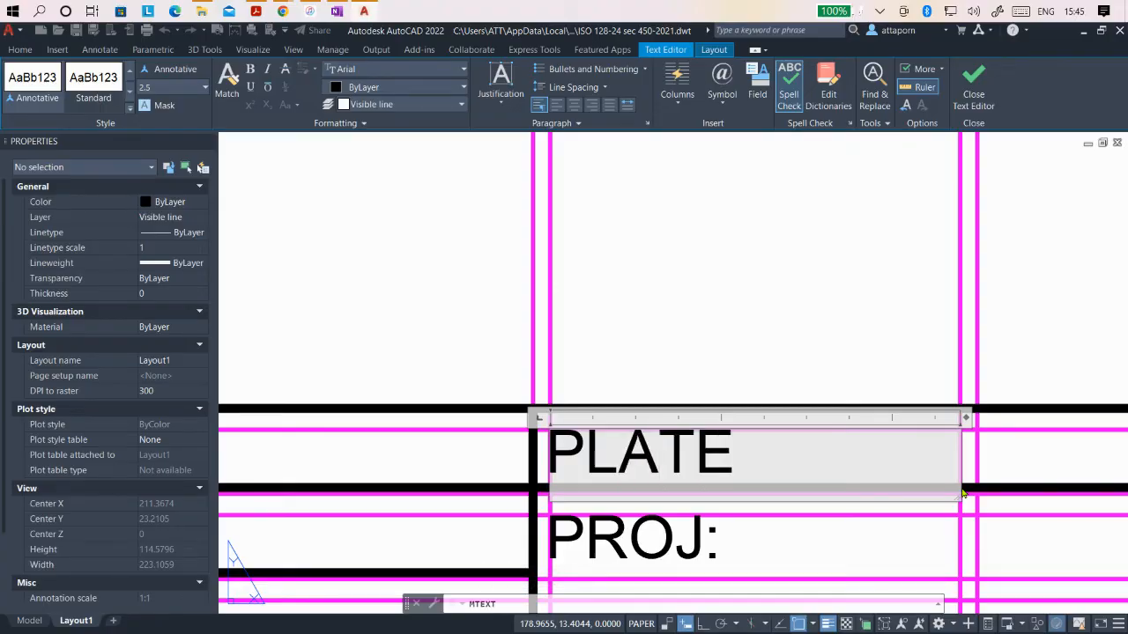
type(" NO")
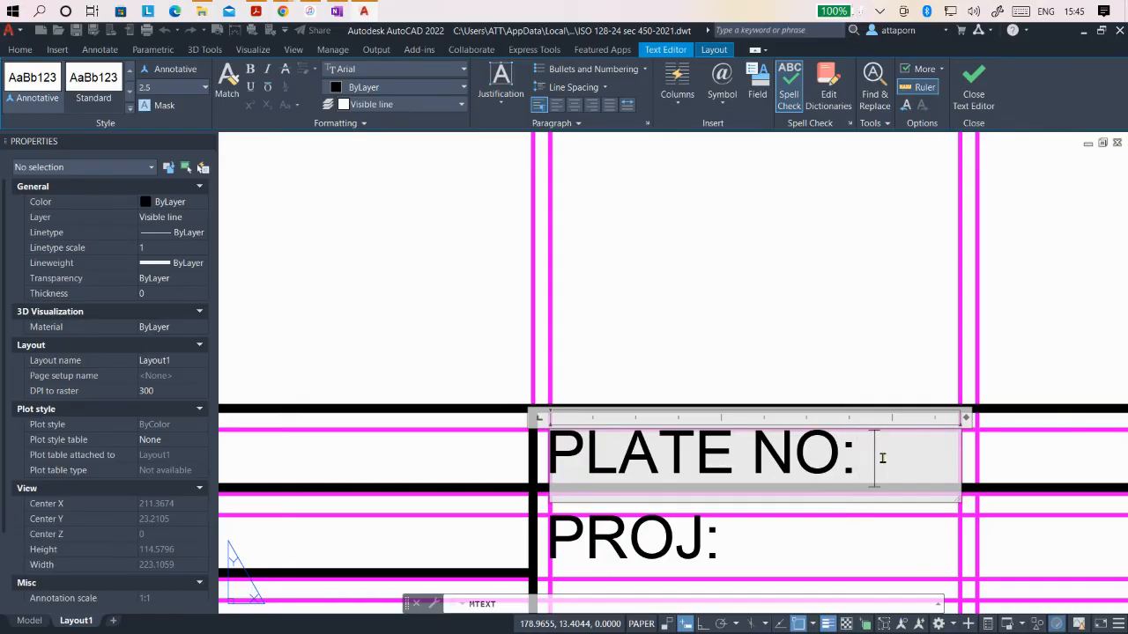
type(": 11")
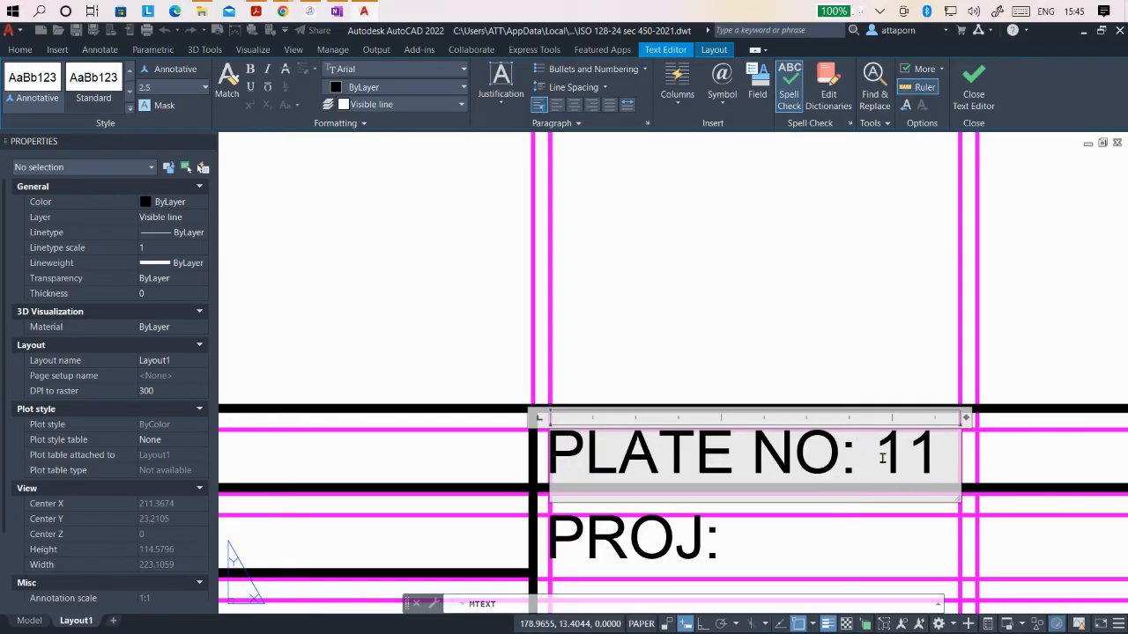
key("BackSpace")
key("BackSpace")
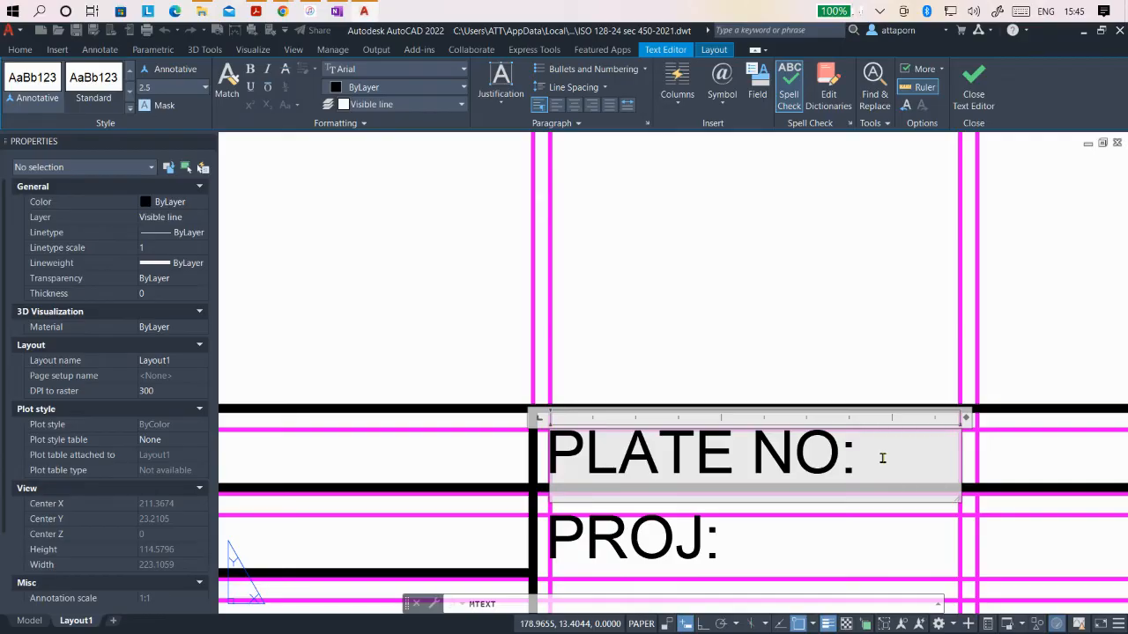
left_click(702, 312)
Step: Draw a vertical divider line along the first offset construction line after PLATE NO:, spanning the height of the title block's upper row
scroll(666, 445, "down", 3)
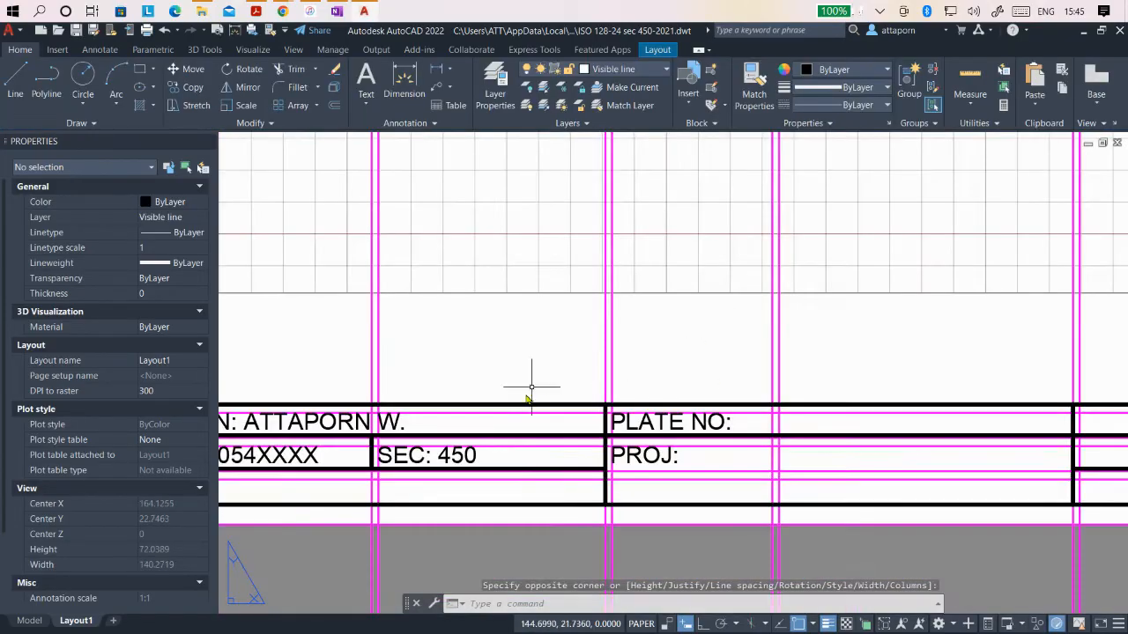
scroll(533, 474, "down", 3)
scroll(737, 485, "up", 2)
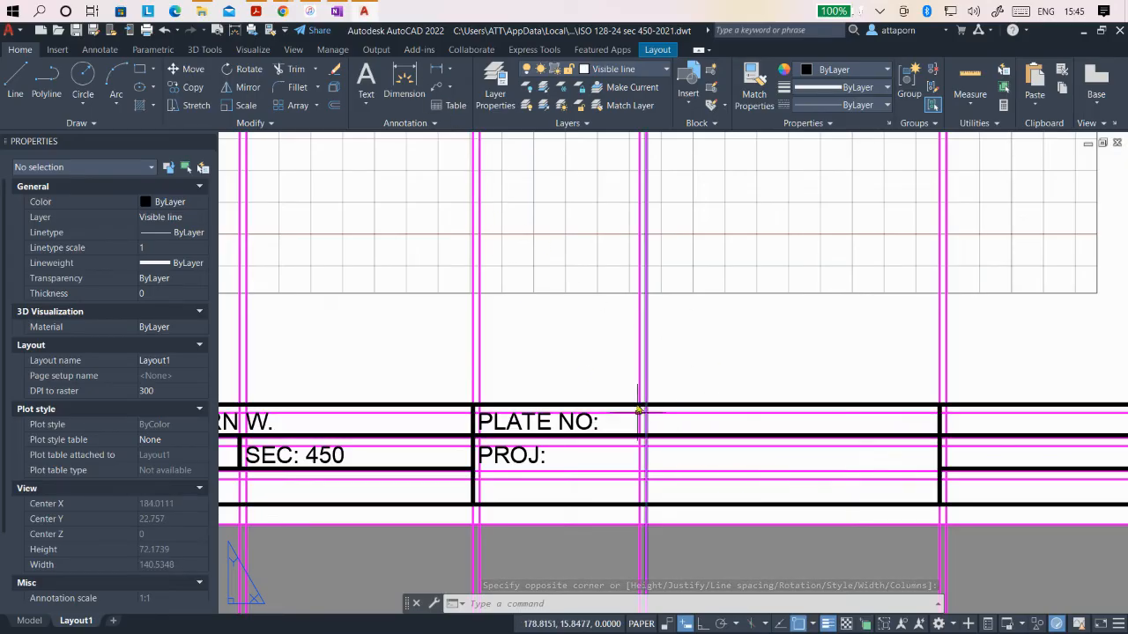
left_click(16, 79)
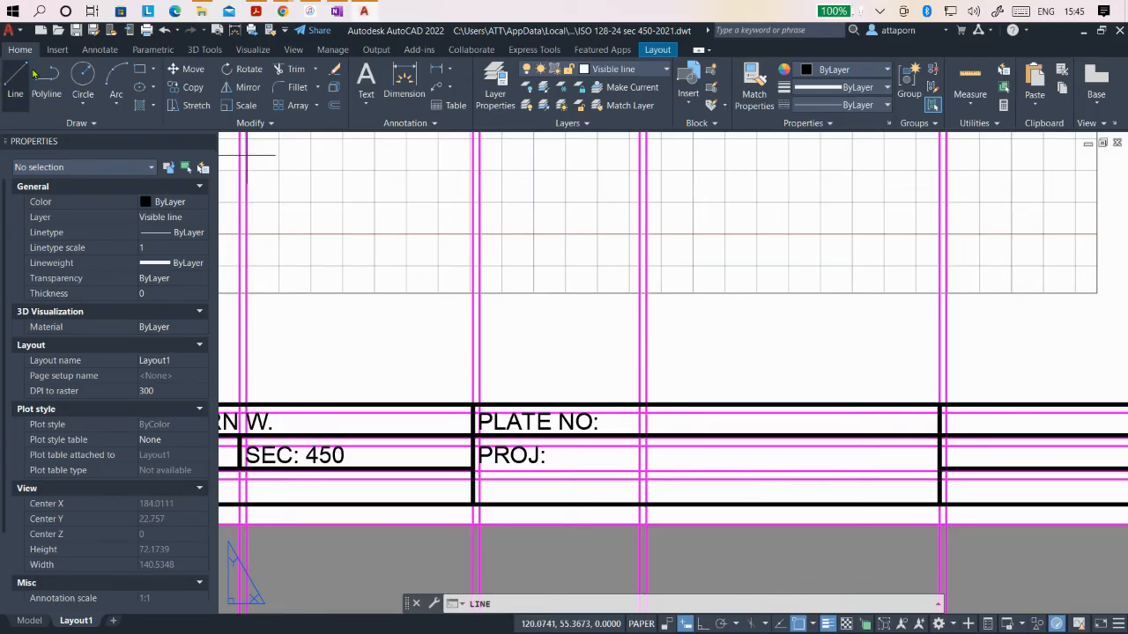
left_click(641, 407)
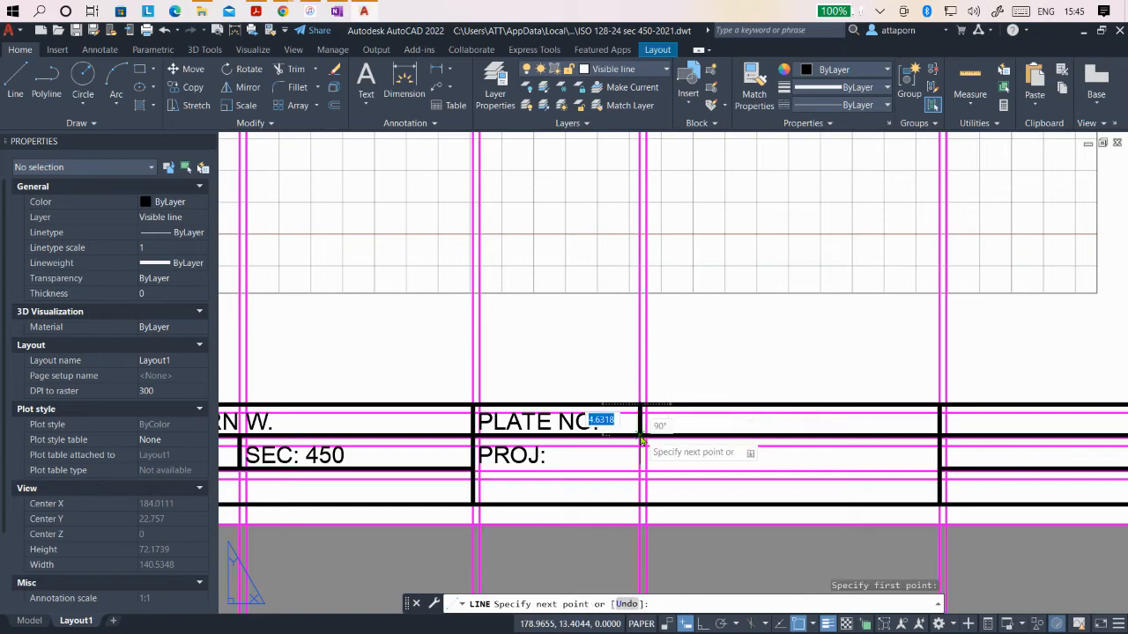
left_click(641, 438)
key("Return")
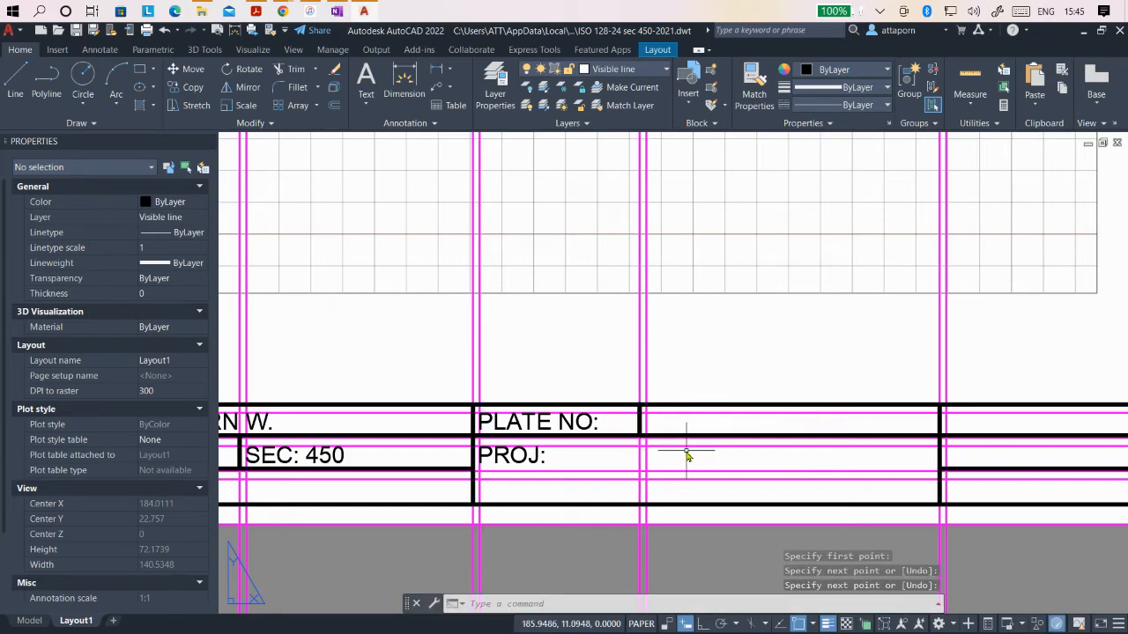
Step: Add the multiline text "PART NO:" in the upper-row title block cell beside PLATE NO:, starting at the inner construction line
left_click(366, 77)
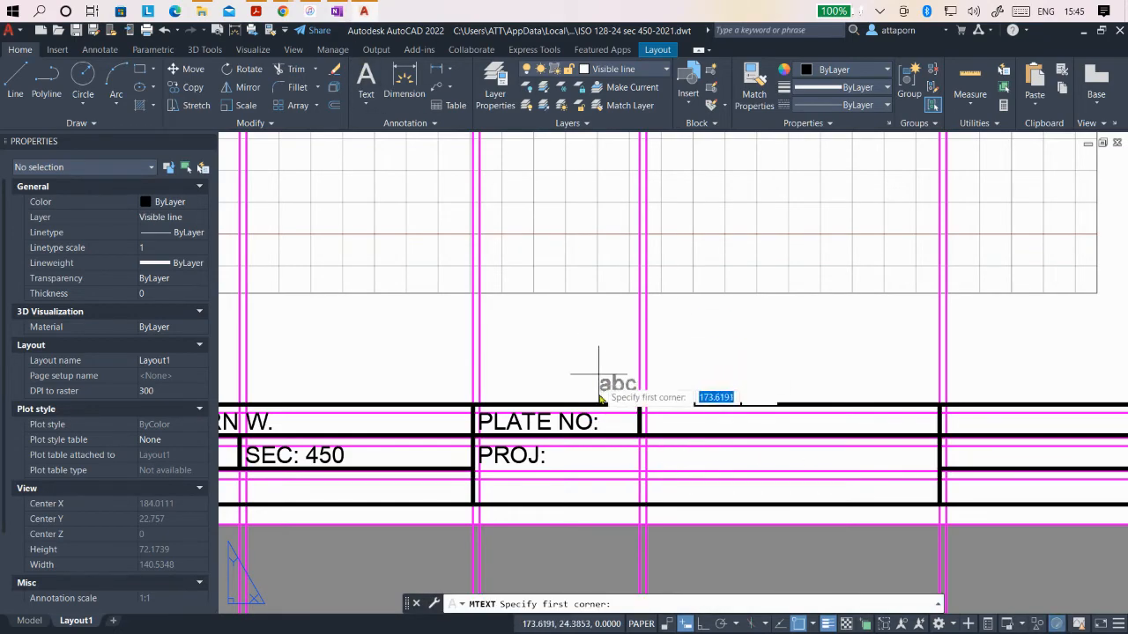
left_click(648, 411)
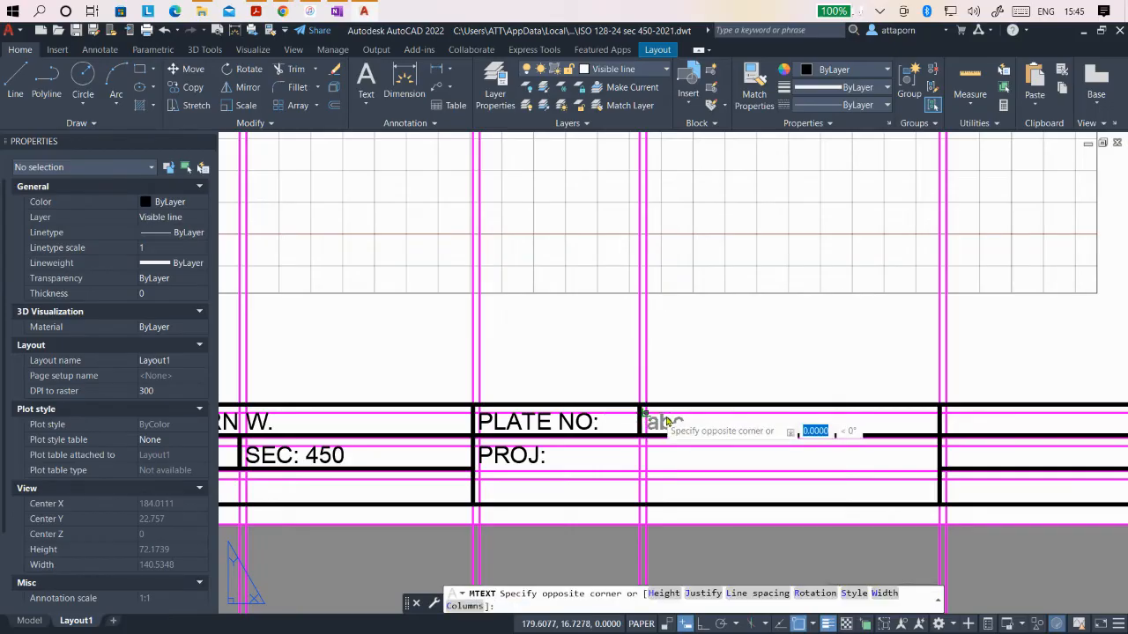
left_click(941, 436)
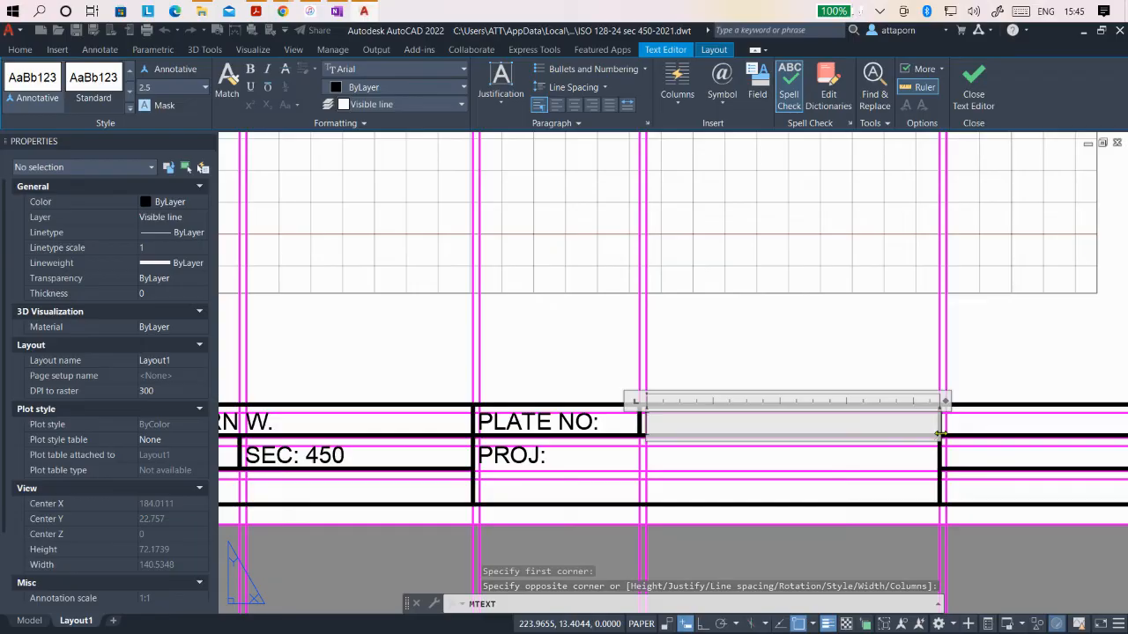
type("PA")
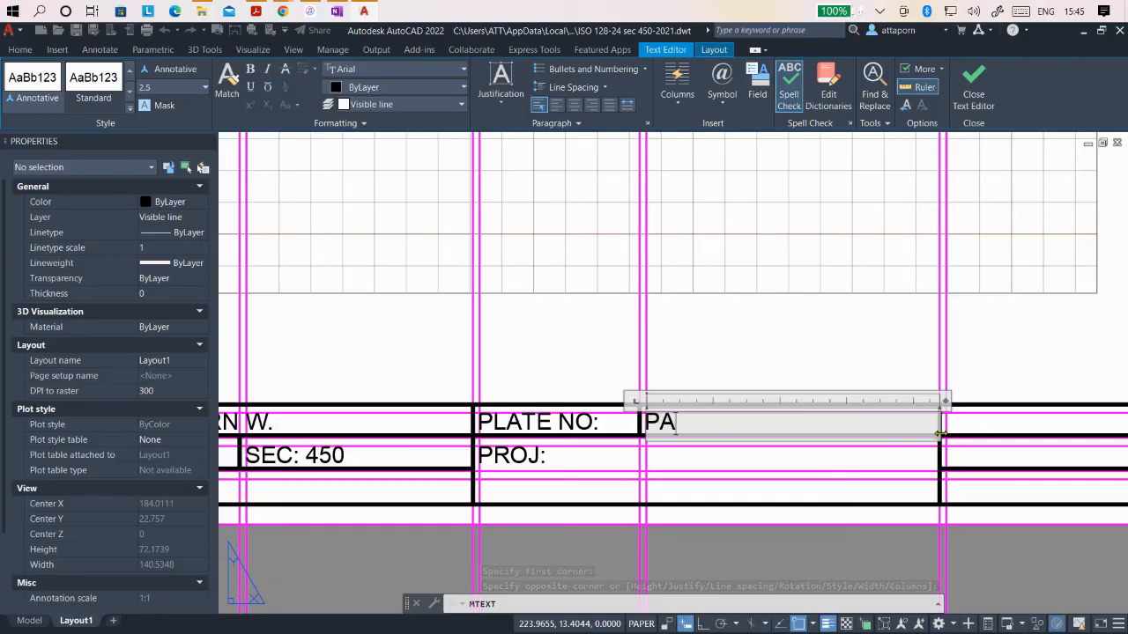
type("RT")
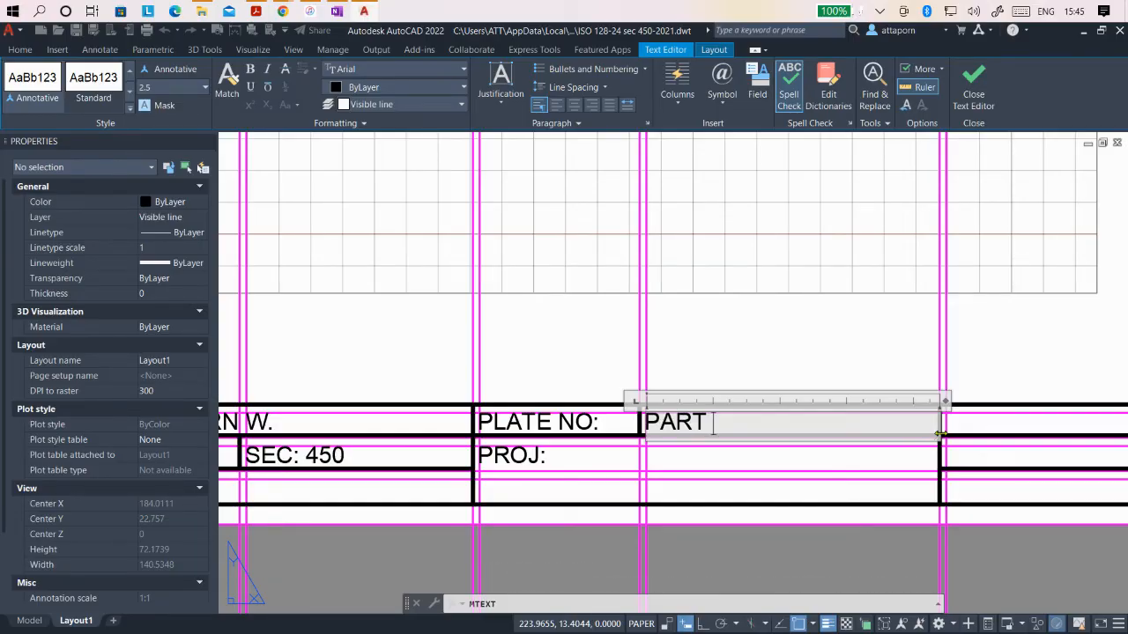
type(" NO:")
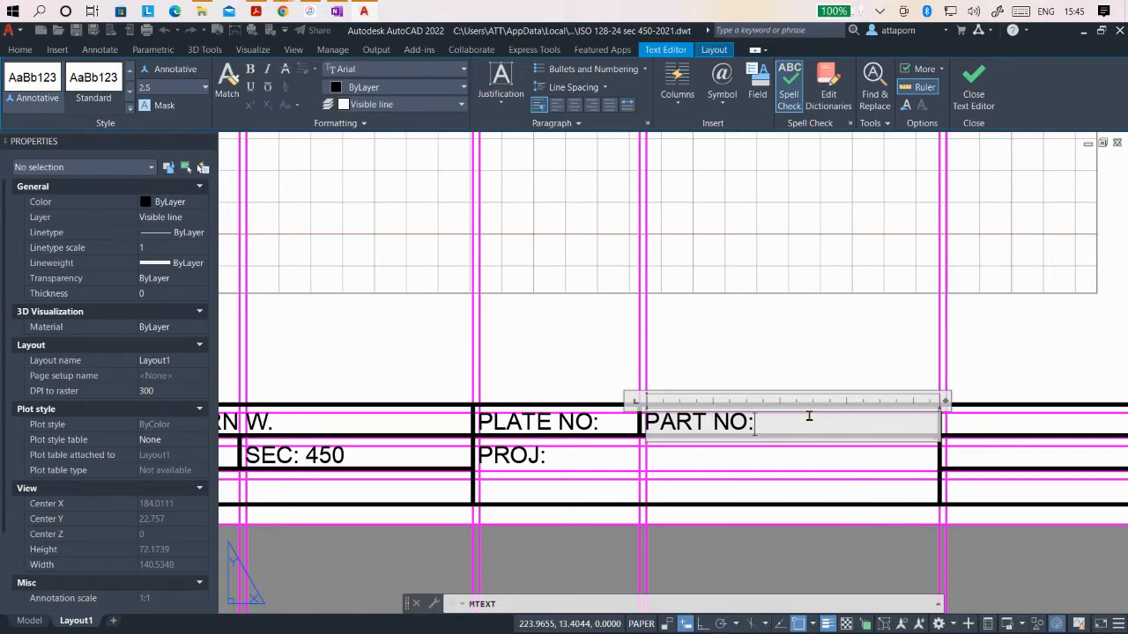
left_click(853, 469)
Step: Add the multiline text "PART NAME:" in the last upper-row cell of the title block, beside the PART NO: cell
scroll(750, 423, "down", 2)
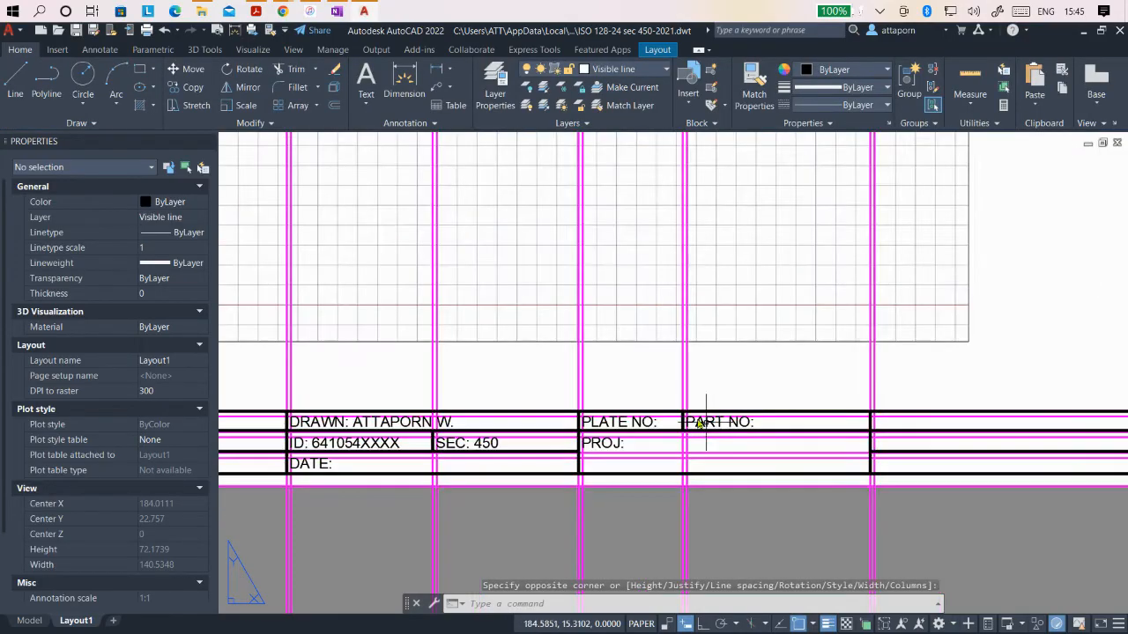
scroll(858, 428, "down", 2)
scroll(1018, 423, "up", 2)
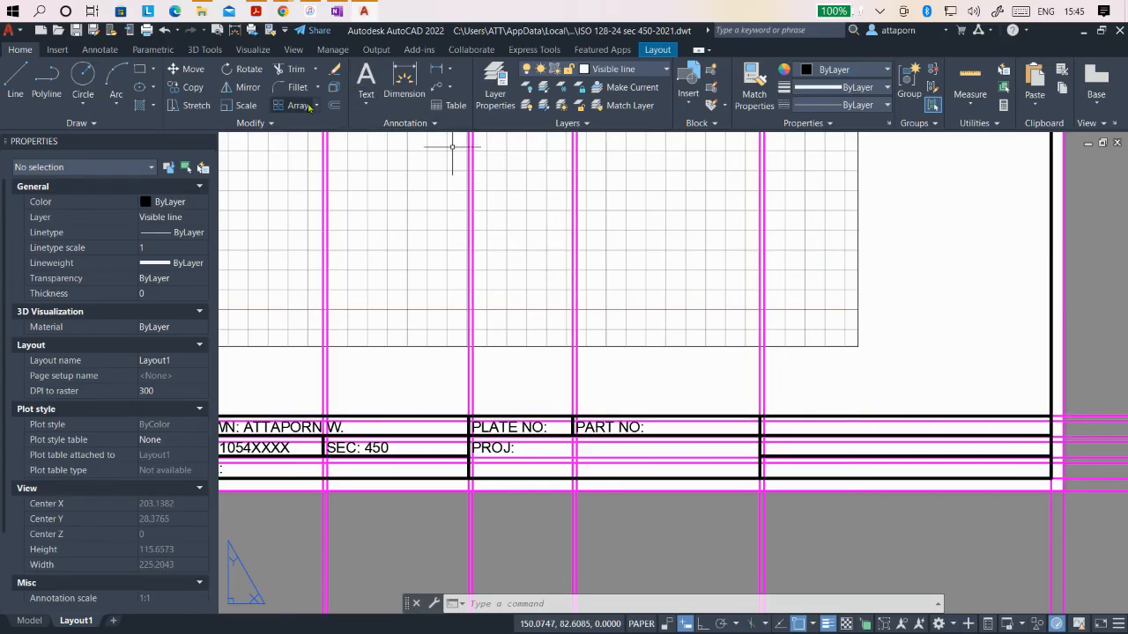
left_click(365, 81)
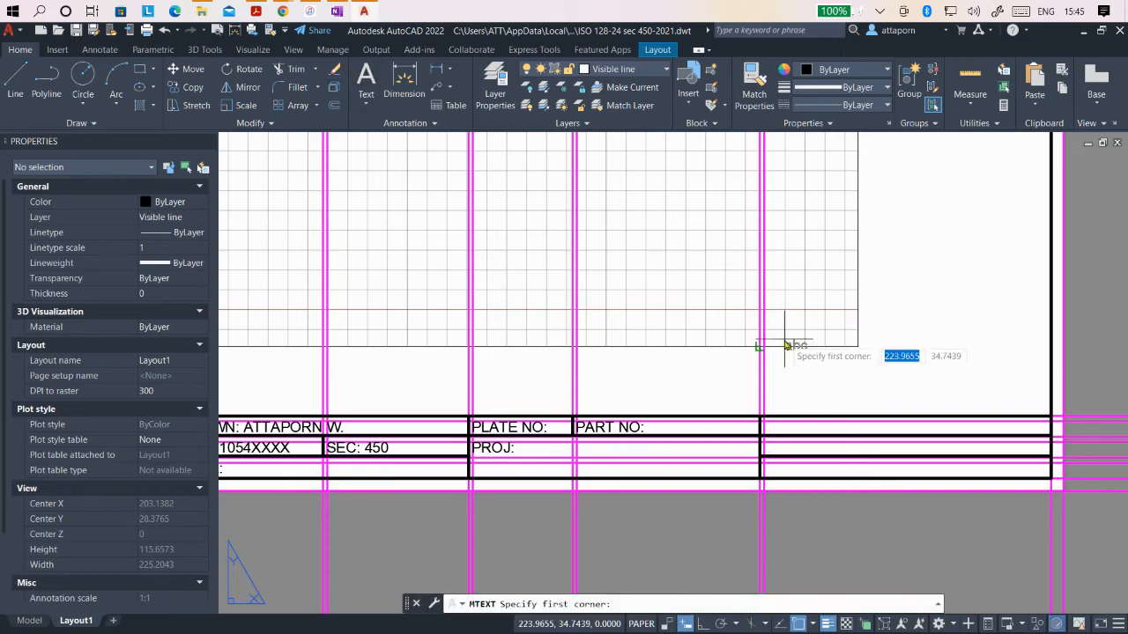
scroll(782, 416, "up", 4)
left_click(730, 428)
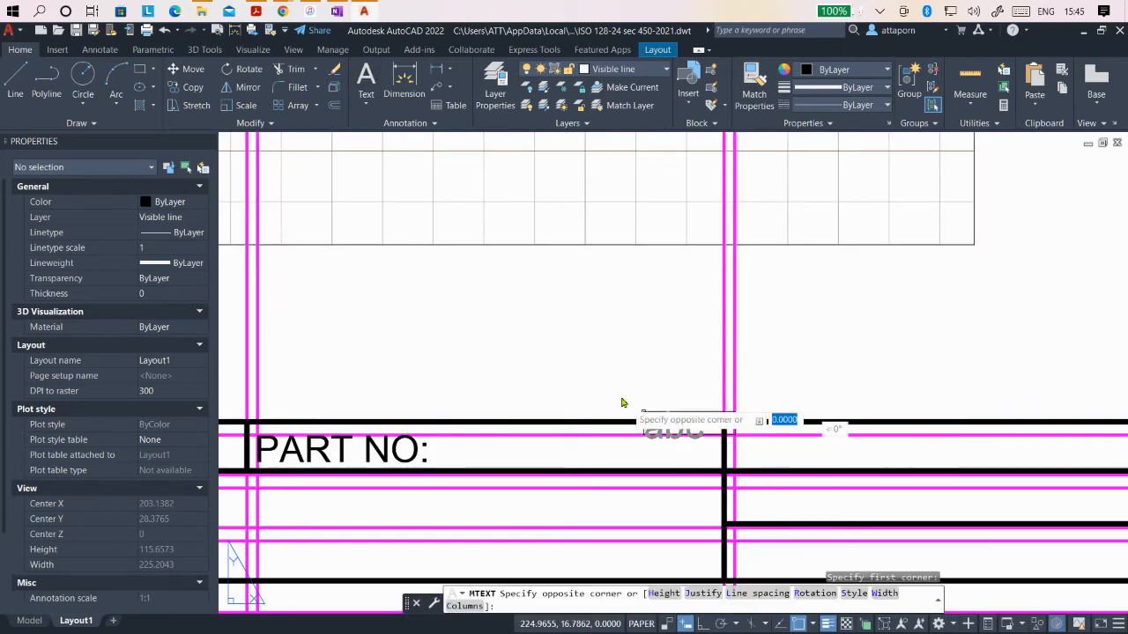
scroll(619, 395, "down", 4)
scroll(835, 412, "up", 4)
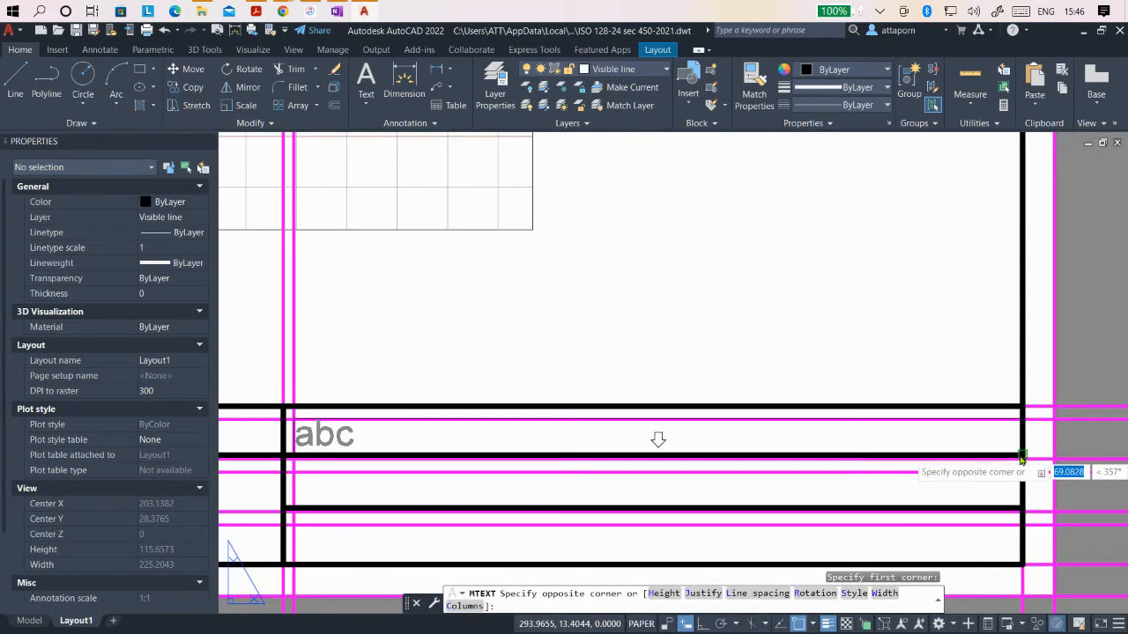
left_click(1022, 458)
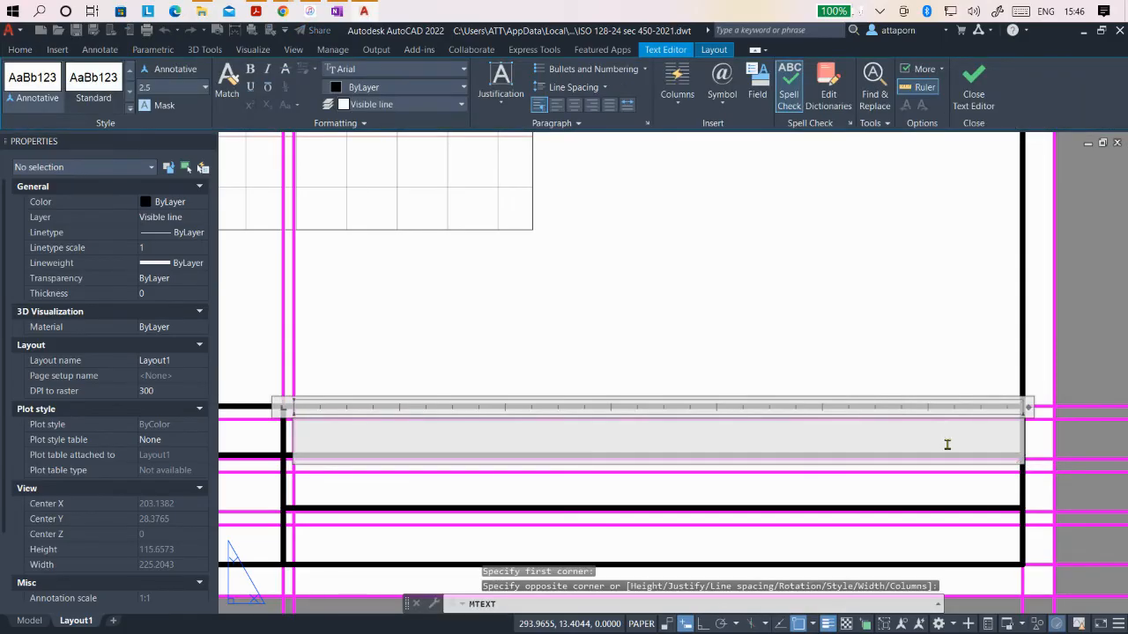
type("PA")
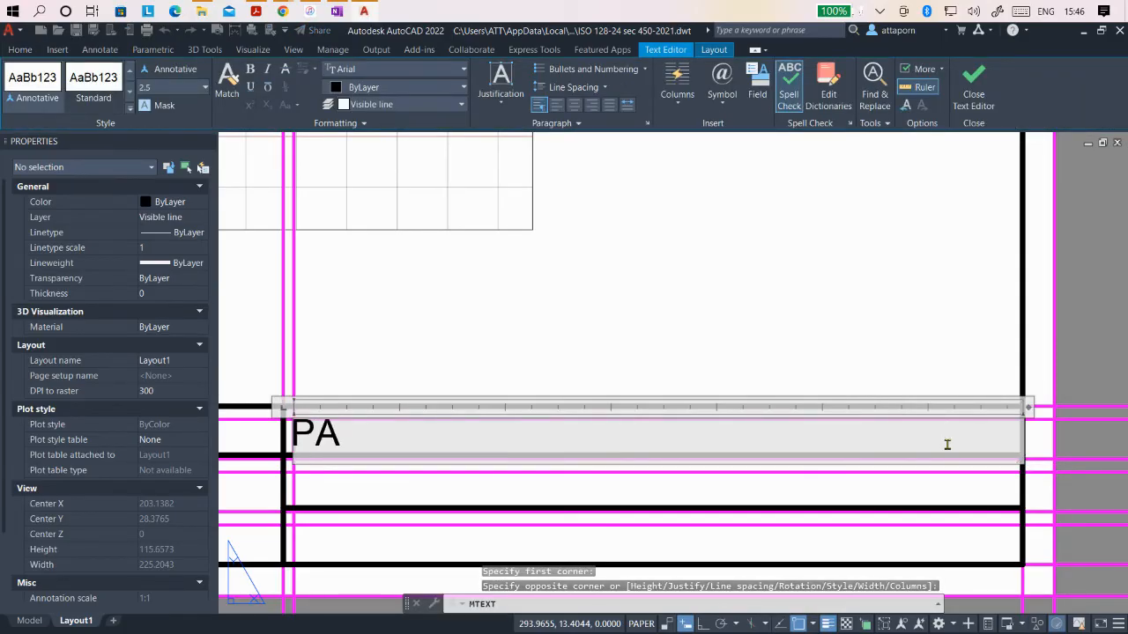
type("RT NAME:")
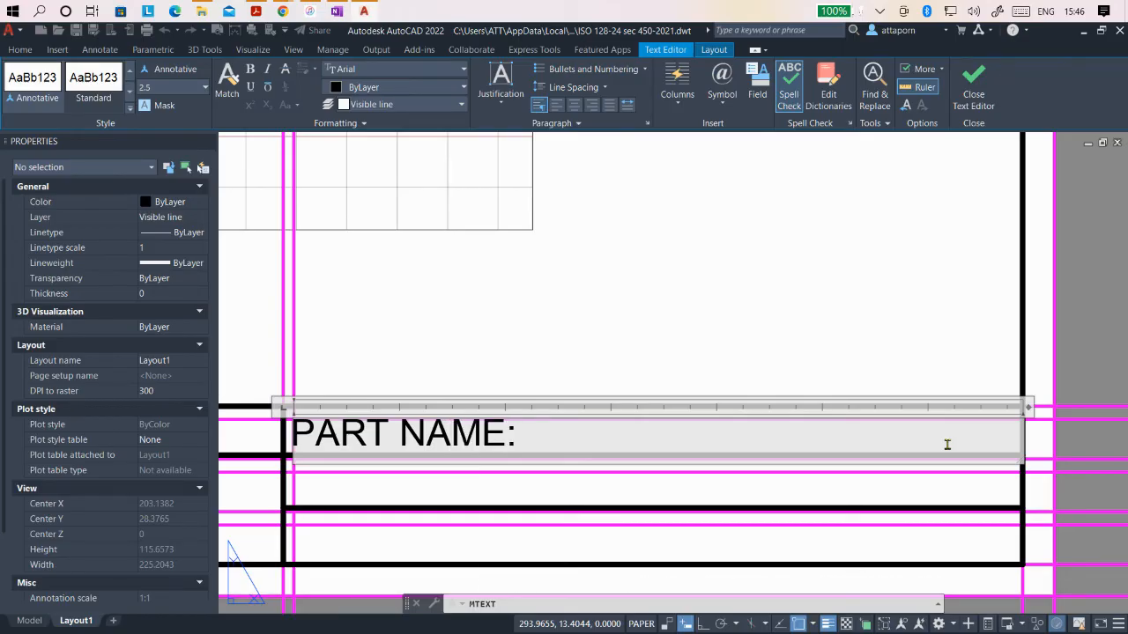
left_click(893, 352)
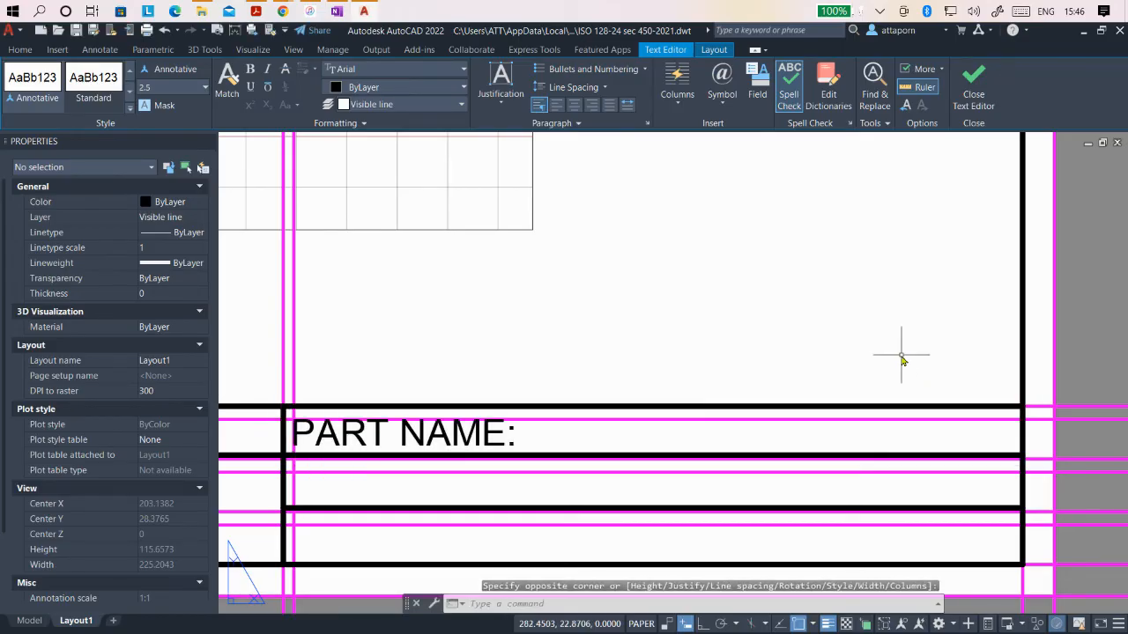
Step: Add the multiline text "MATERIAL:" in the title block cell directly below PART NAME:, starting at the inner vertical construction line
scroll(948, 198, "down", 2)
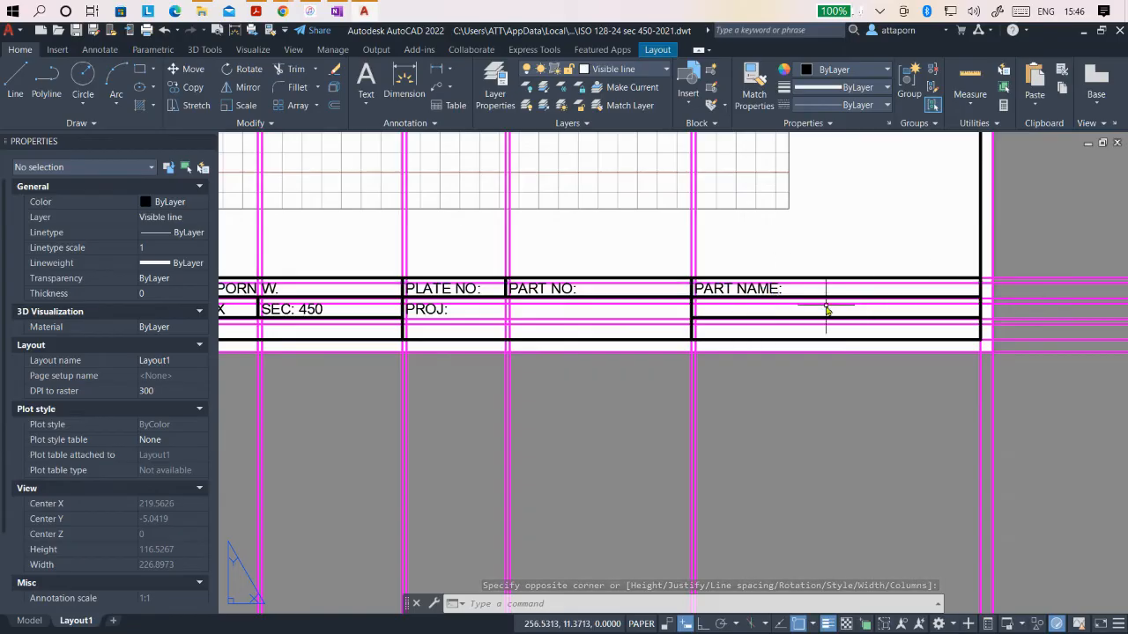
left_click(363, 83)
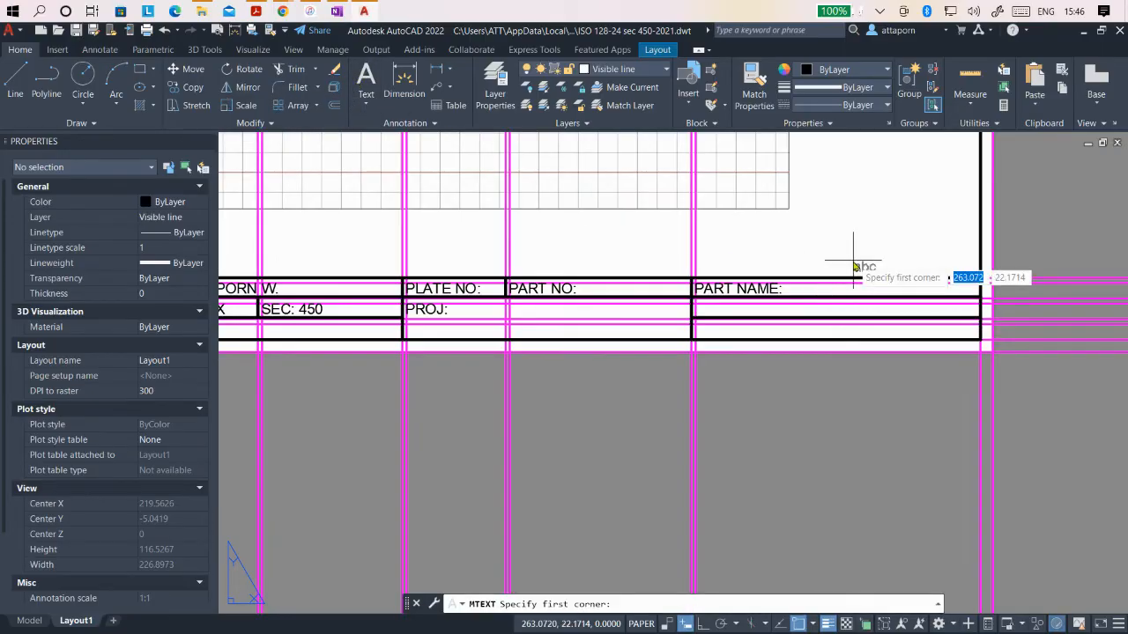
scroll(855, 249, "up", 2)
scroll(678, 260, "down", 2)
scroll(745, 264, "up", 2)
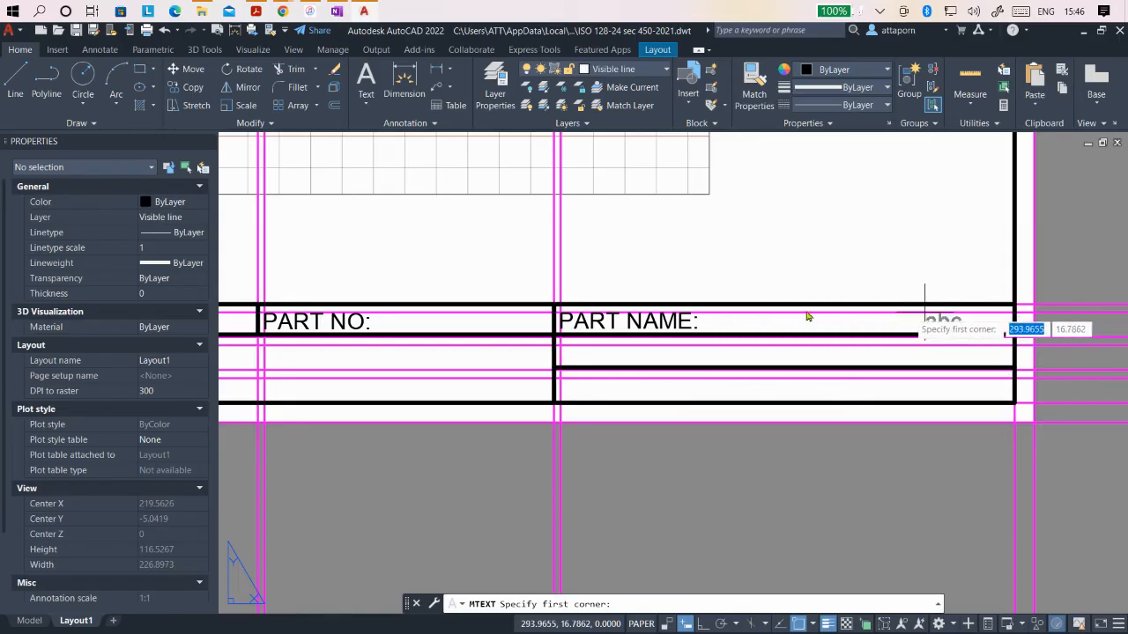
scroll(568, 341, "up", 3)
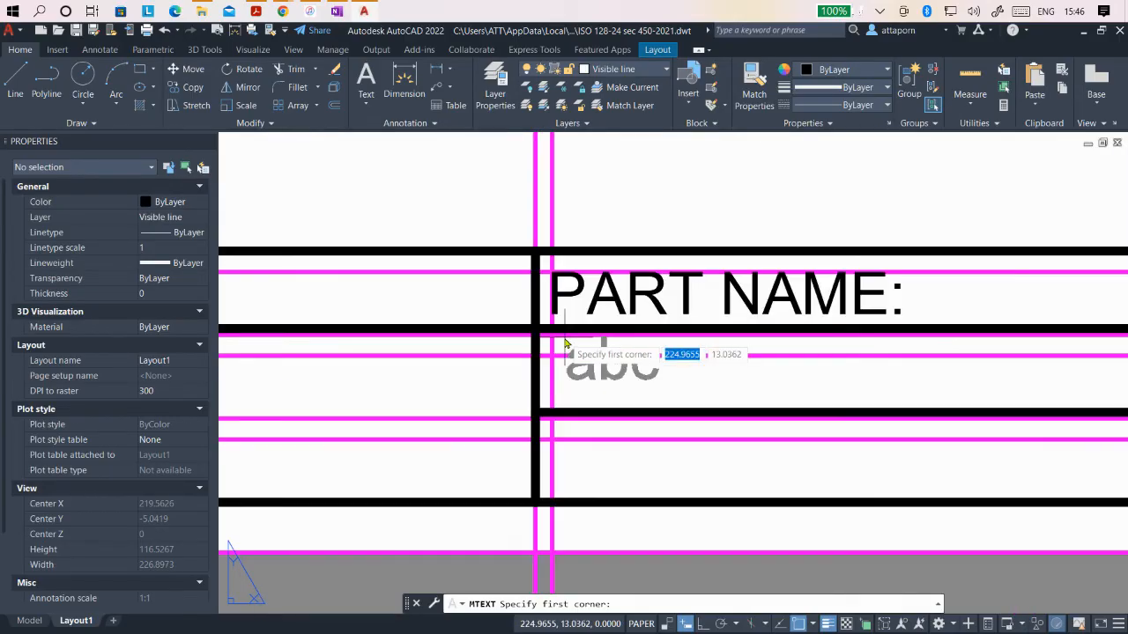
scroll(504, 348, "down", 3)
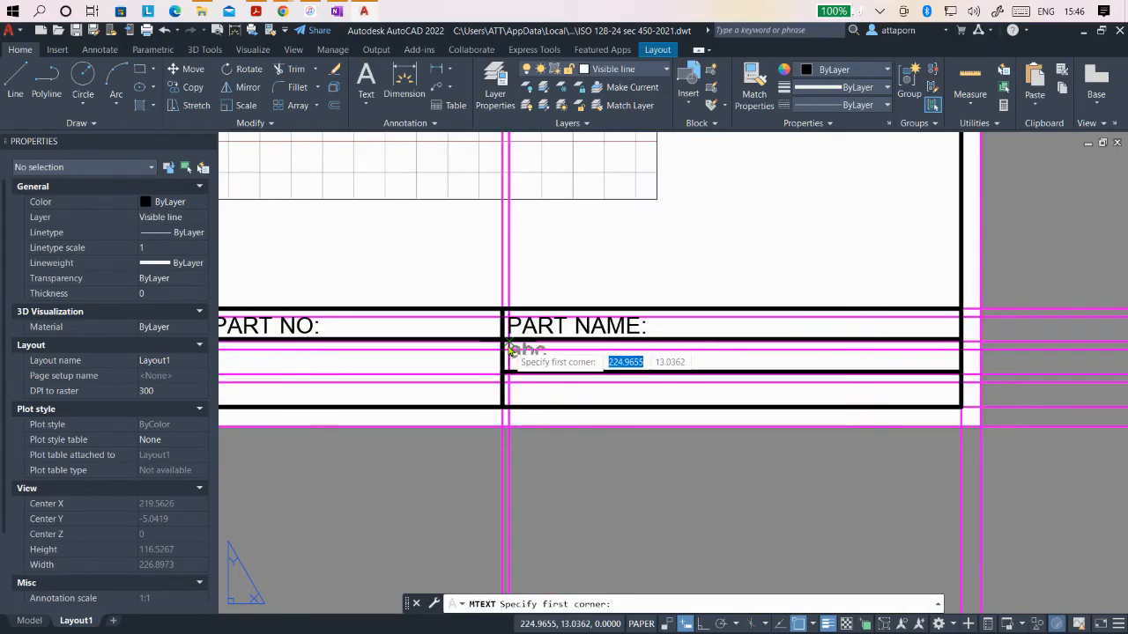
left_click(509, 355)
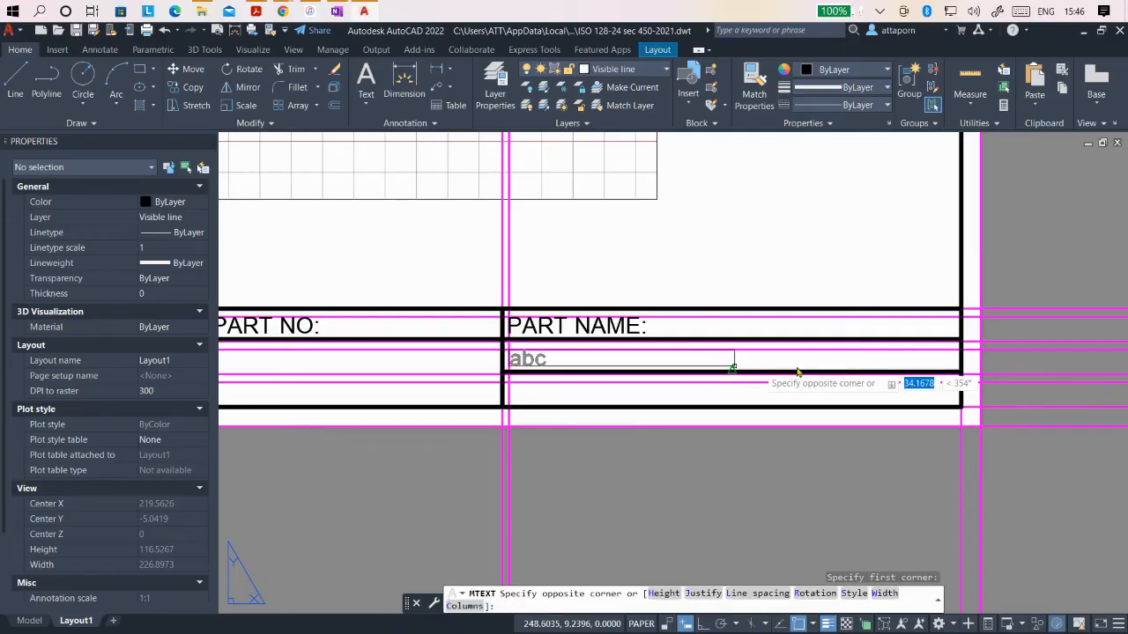
left_click(961, 375)
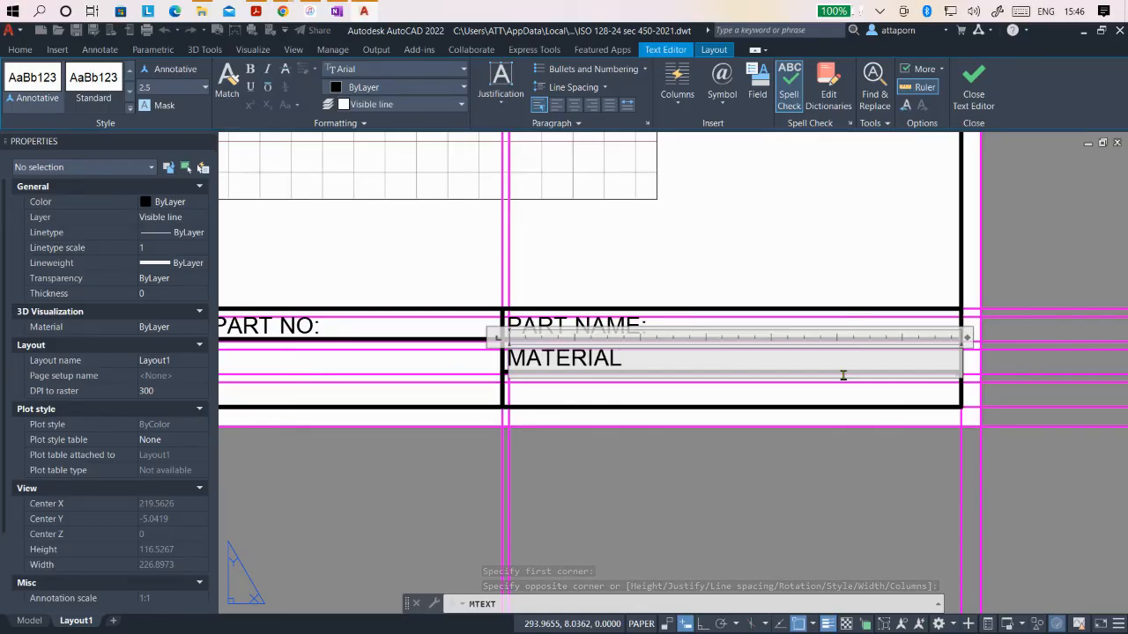
left_click(839, 476)
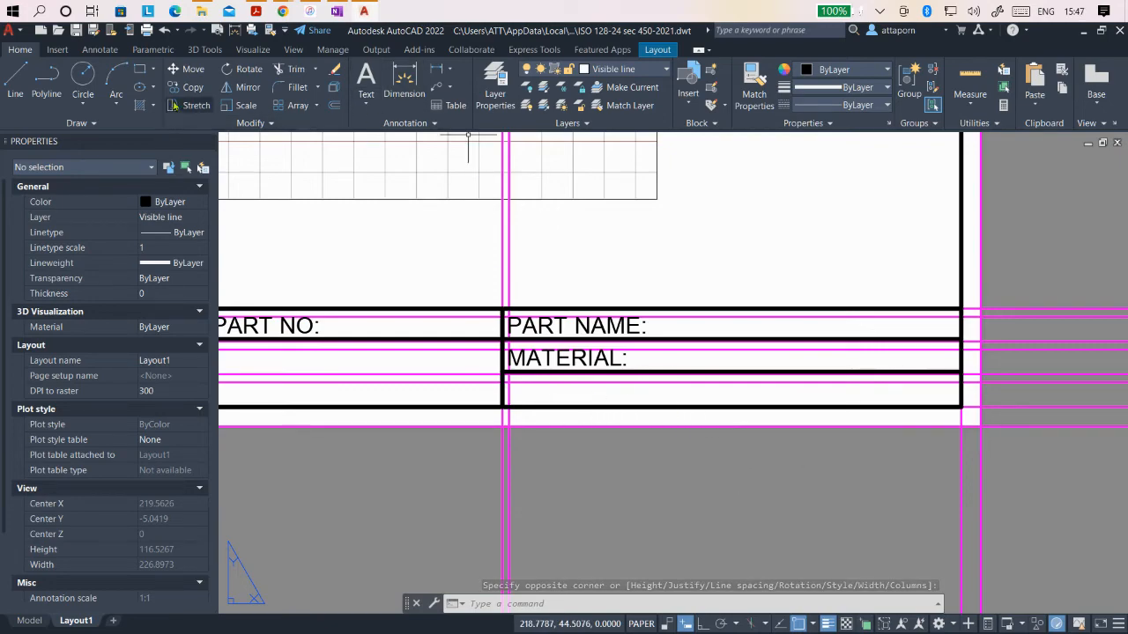
Step: Add the multiline text "SHEET: OF" in the title block cell directly below MATERIAL:, starting at the inner vertical construction line
left_click(363, 78)
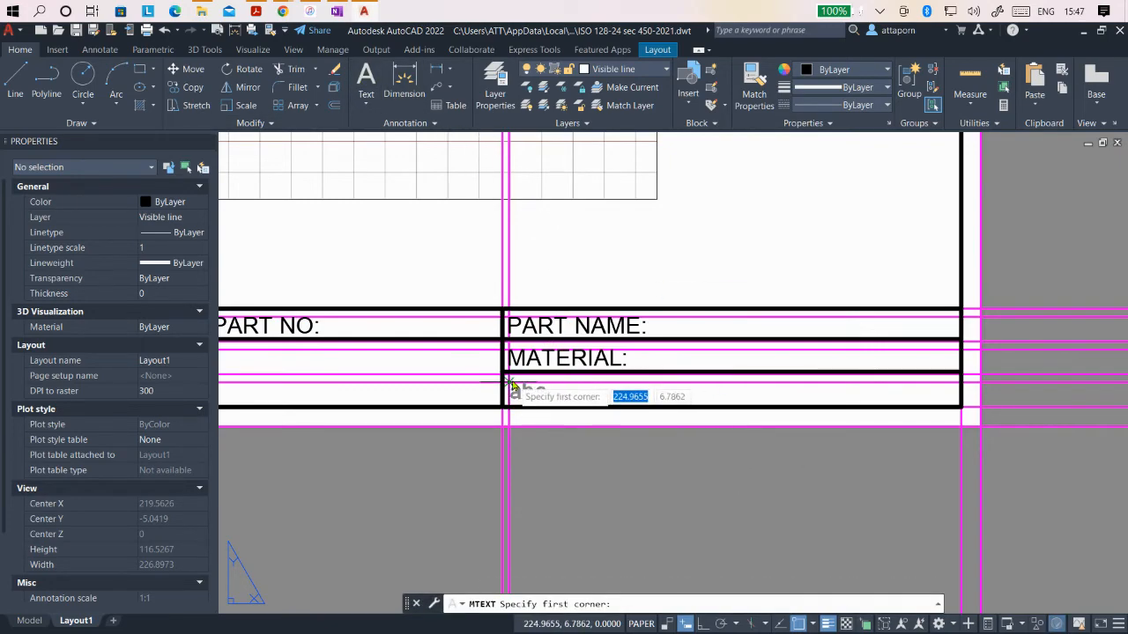
left_click(509, 383)
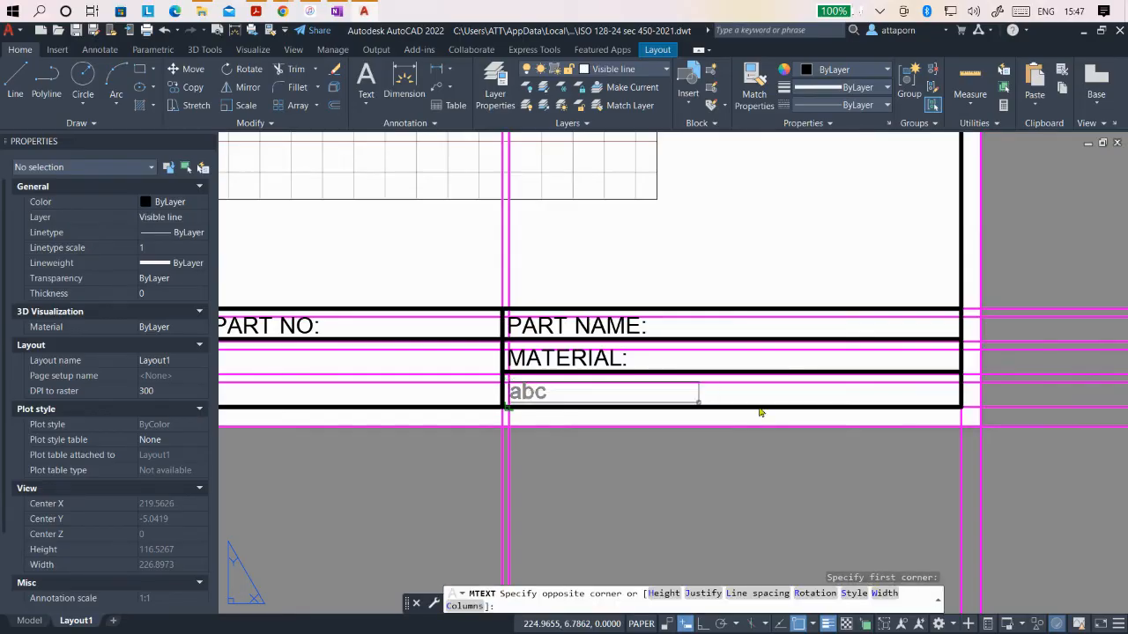
left_click(959, 407)
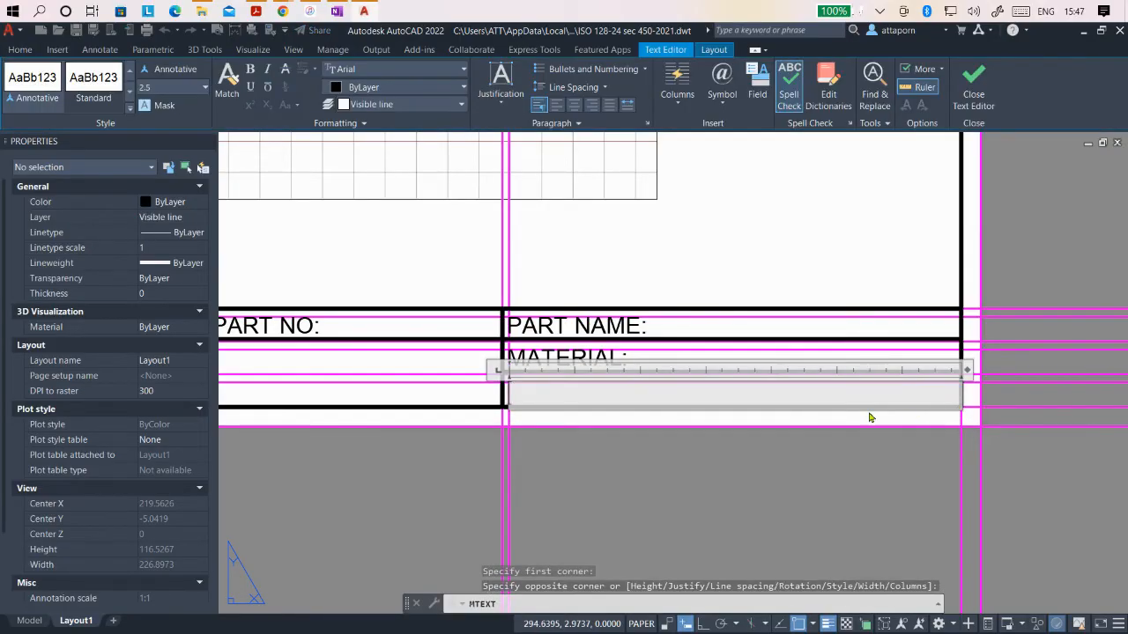
type("SHEET:     OF")
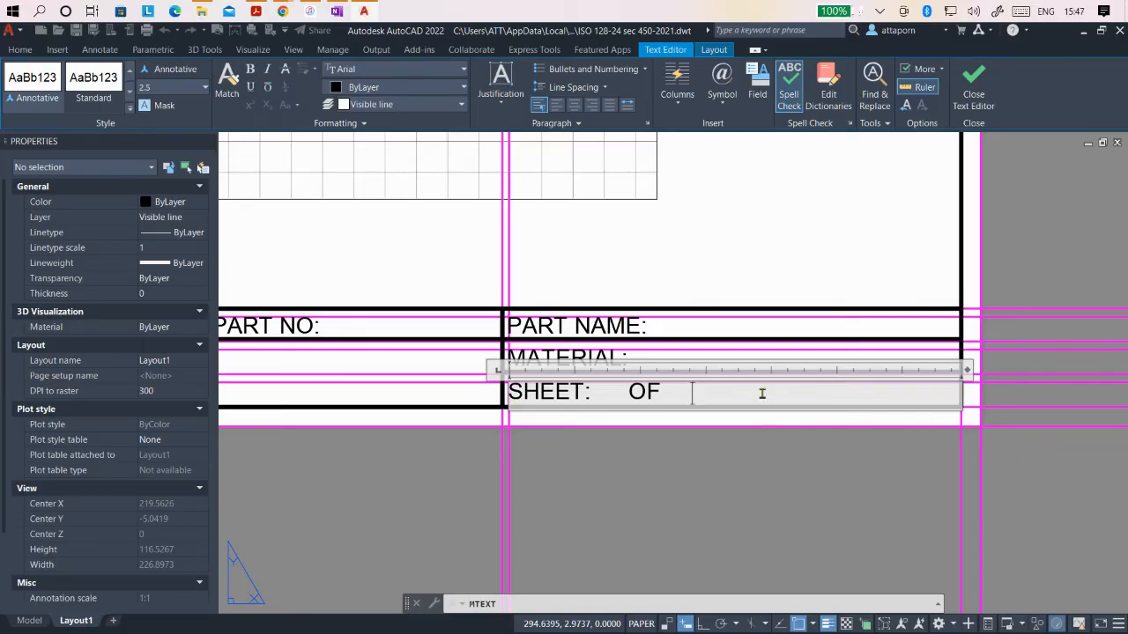
left_click(729, 479)
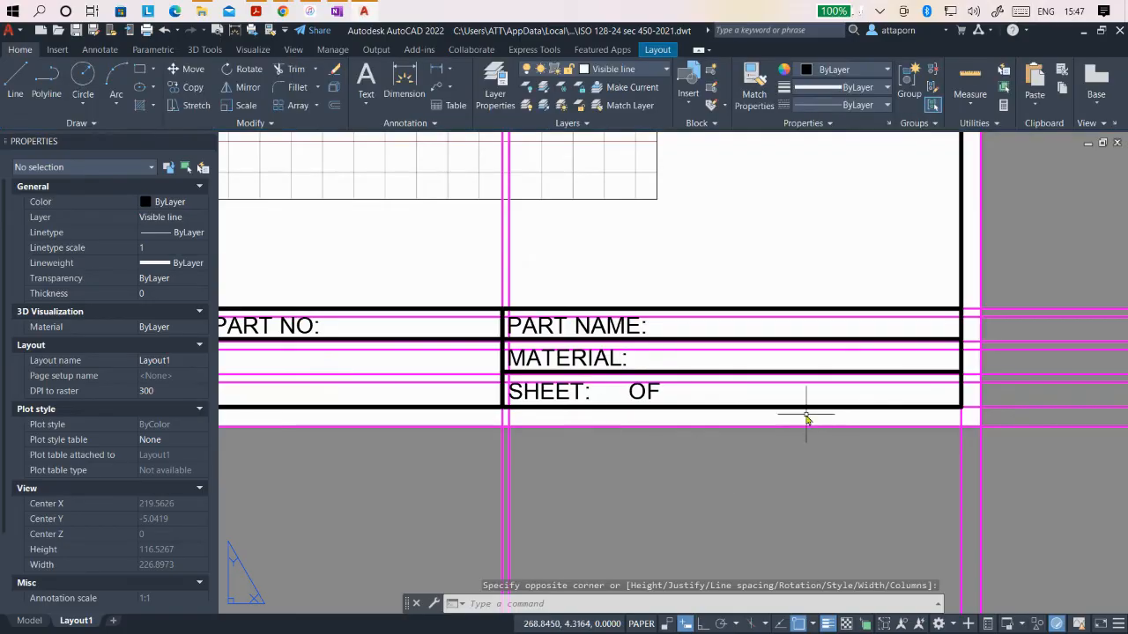
Step: Examine the filled title block along the lower edge of the layout sheet, checking its labels and divider lines
scroll(825, 428, "down", 1)
scroll(884, 469, "down", 1)
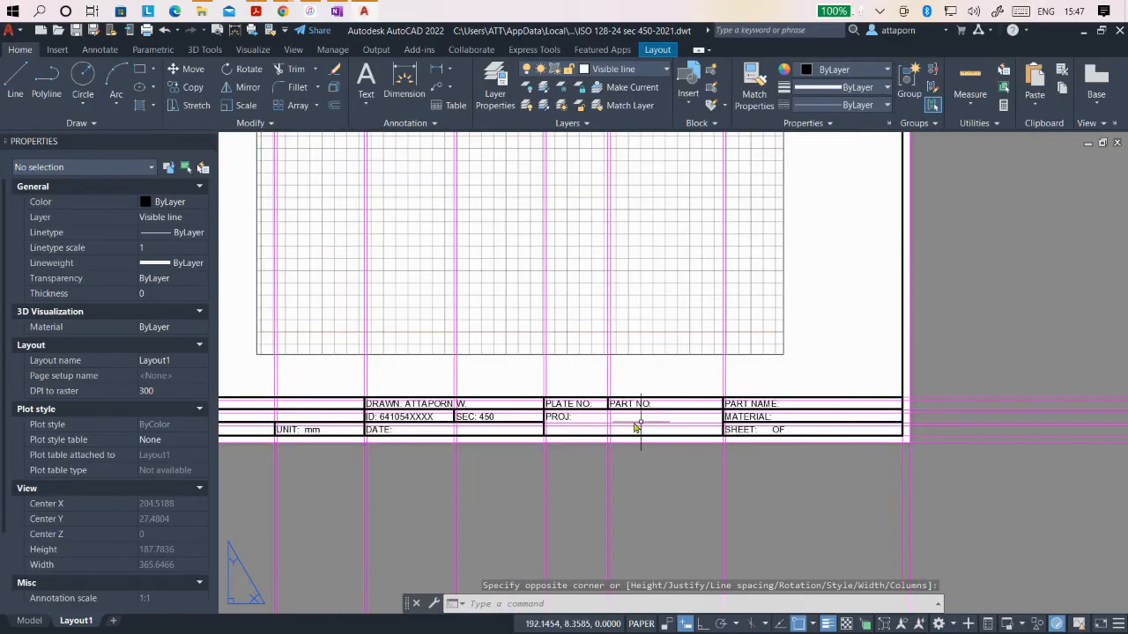
scroll(800, 431, "down", 1)
scroll(663, 426, "up", 1)
scroll(661, 414, "down", 1)
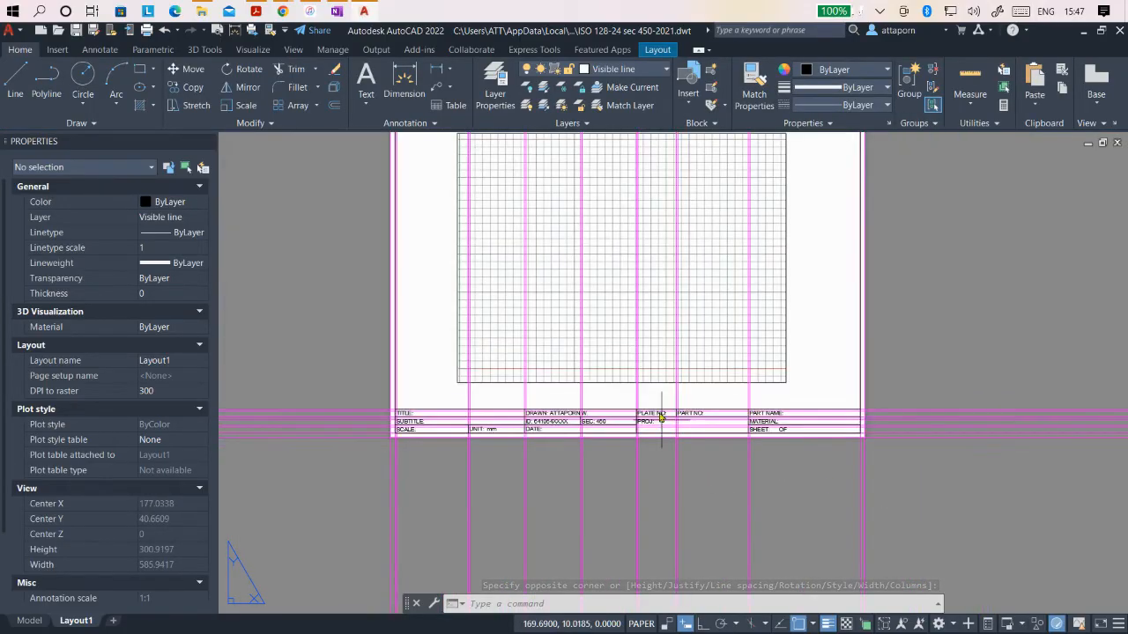
scroll(647, 372, "up", 1)
scroll(644, 371, "down", 1)
scroll(644, 375, "up", 1)
scroll(644, 379, "down", 1)
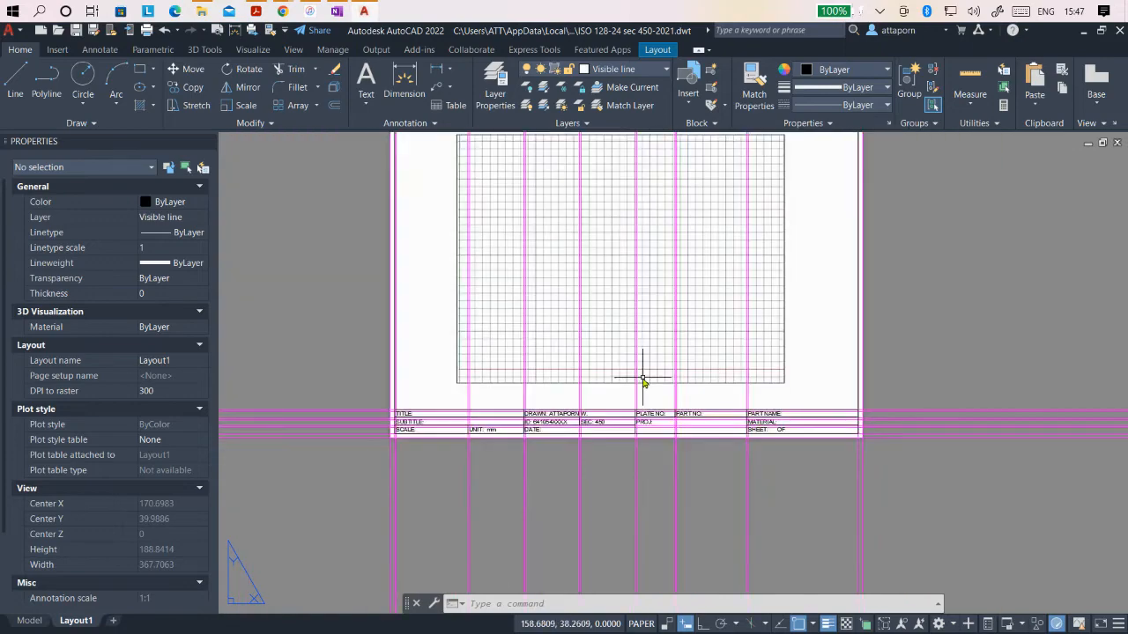
scroll(644, 385, "up", 1)
scroll(643, 393, "down", 1)
scroll(640, 398, "up", 1)
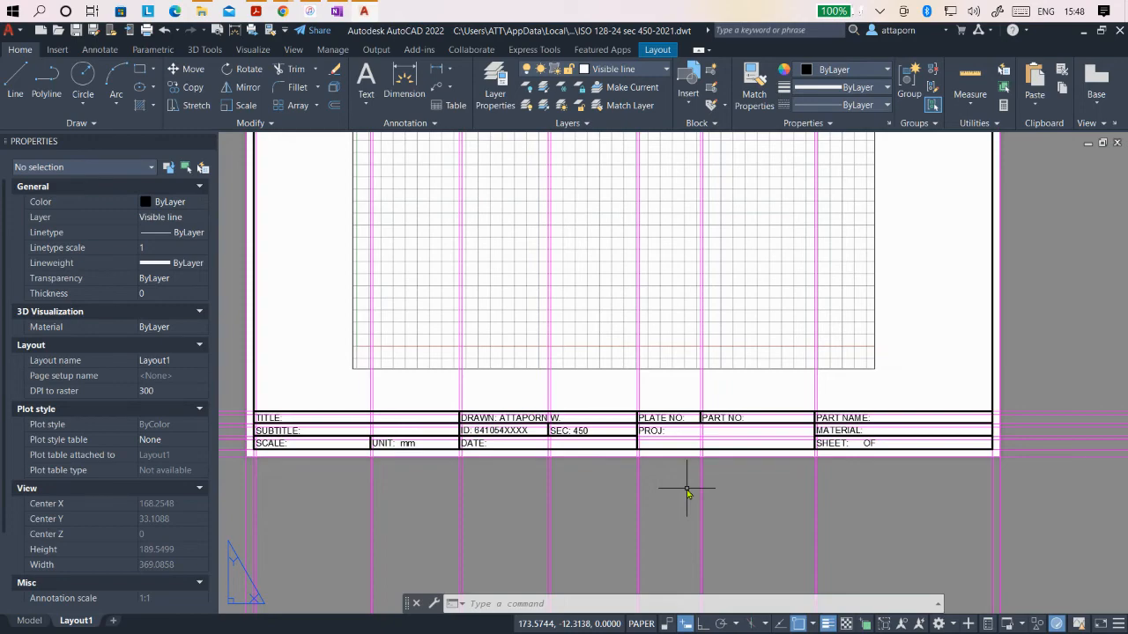
Step: Save the ISO 128-24 sec 450-2021.dwt template with its filled title block
scroll(808, 473, "down", 2)
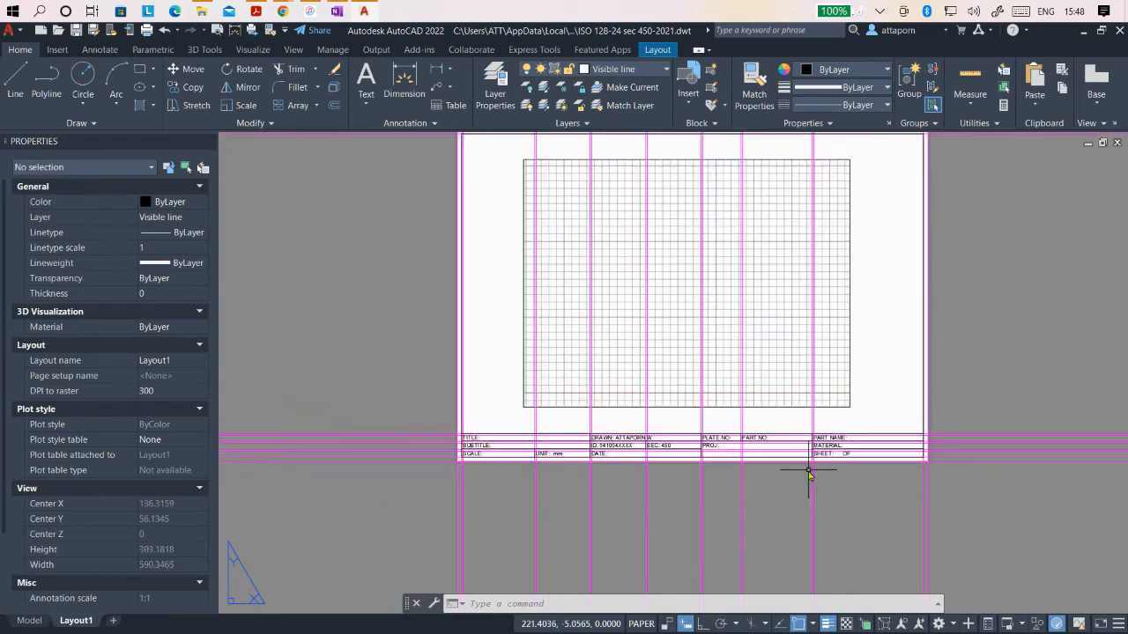
scroll(825, 423, "down", 2)
scroll(851, 322, "up", 2)
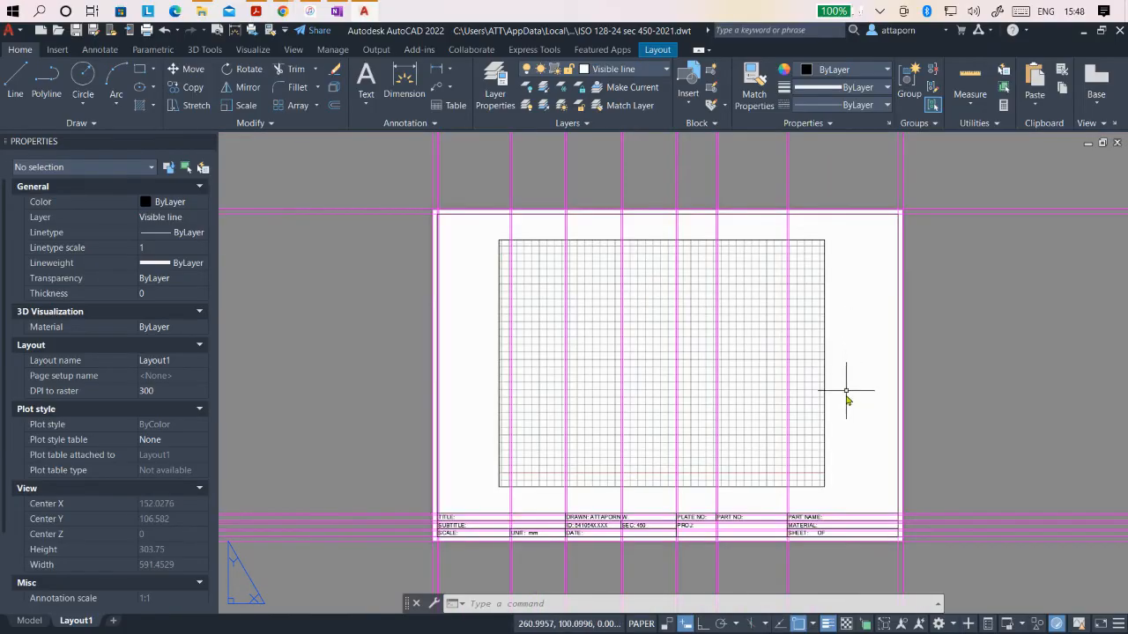
scroll(845, 461, "up", 2)
scroll(812, 405, "down", 2)
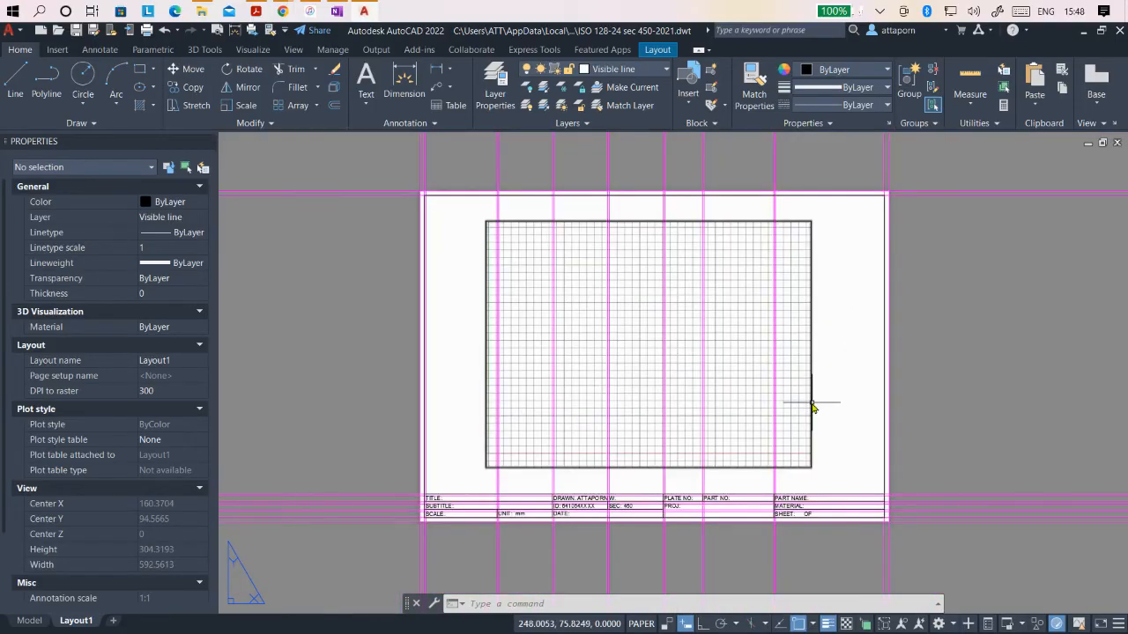
mouse_move(813, 407)
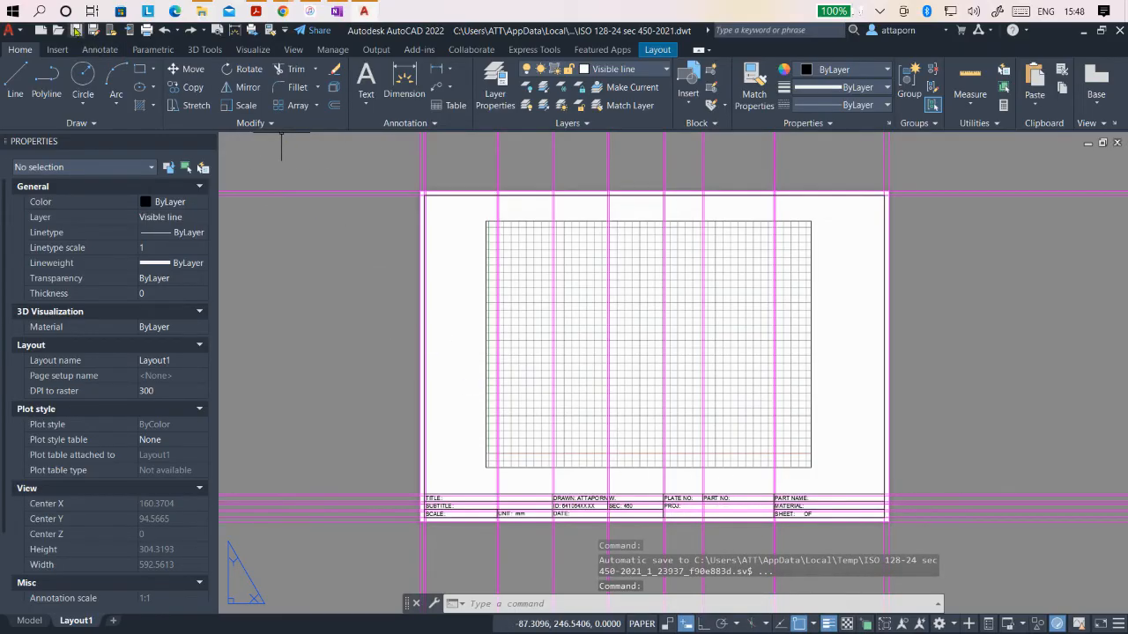
left_click(76, 30)
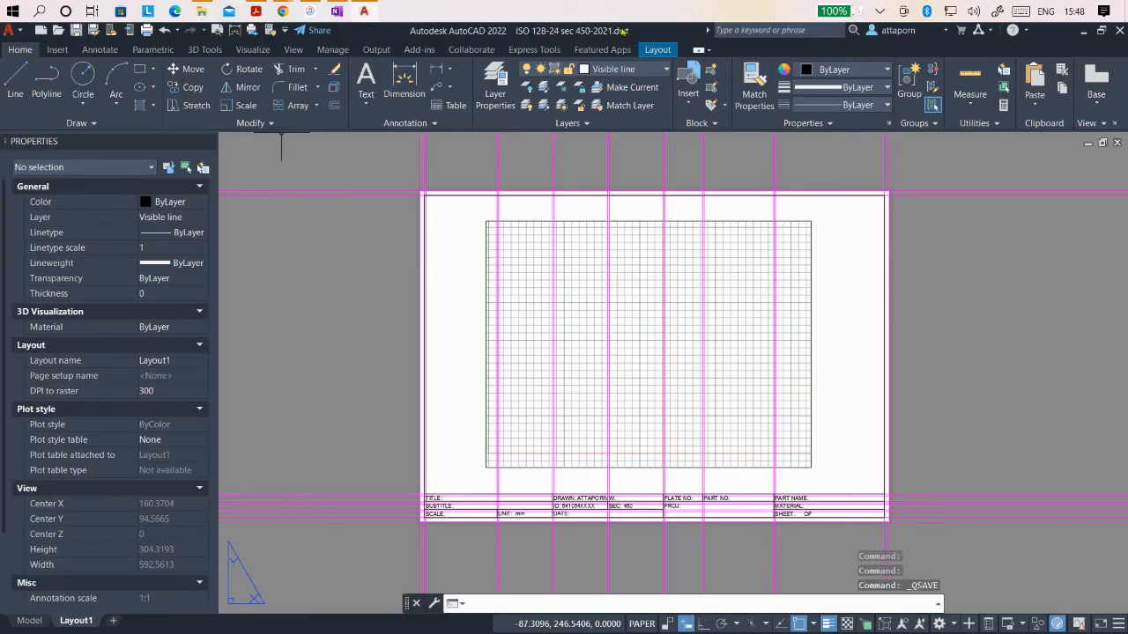
Step: Delete the inner vertical construction line that marks the start of the PART NO: text
scroll(609, 272, "down", 2)
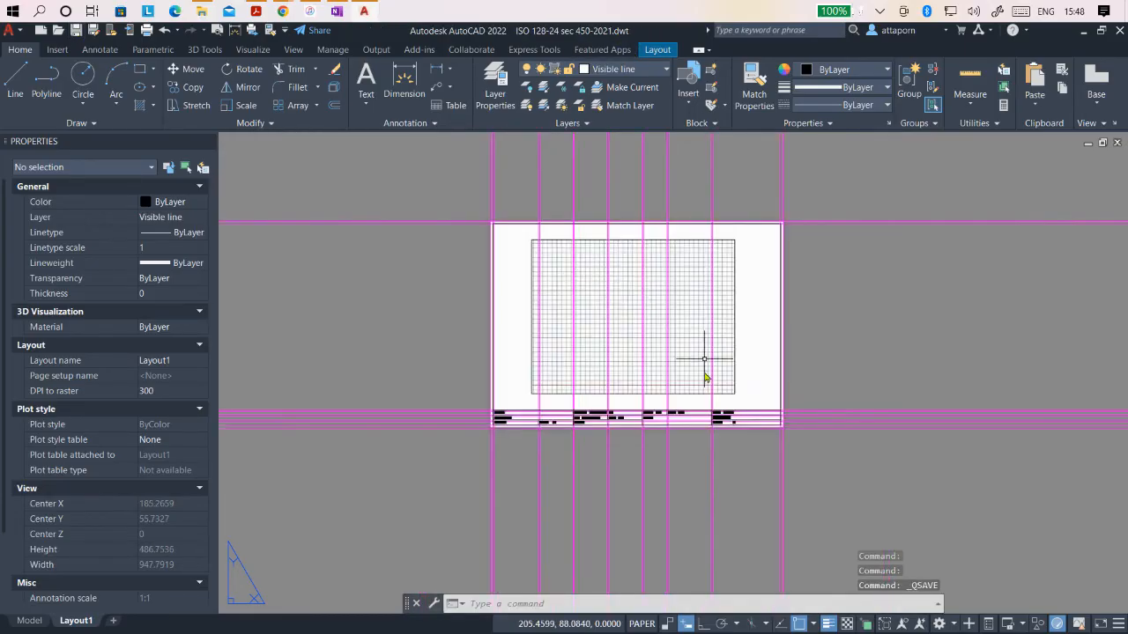
scroll(700, 378, "up", 4)
scroll(657, 316, "down", 2)
scroll(631, 445, "up", 2)
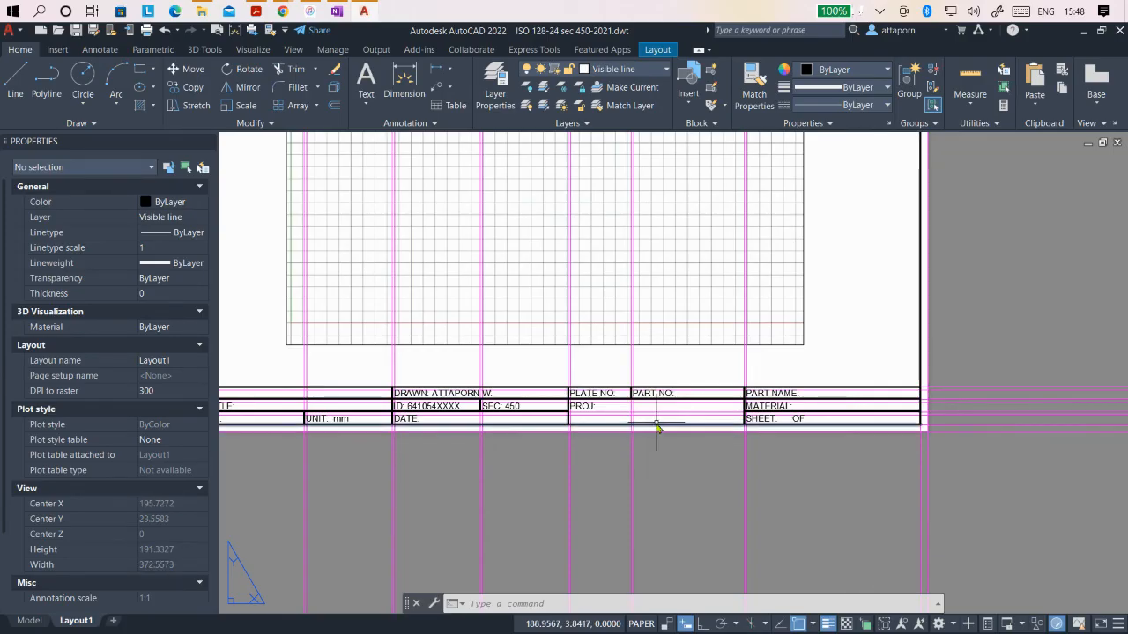
scroll(612, 388, "up", 2)
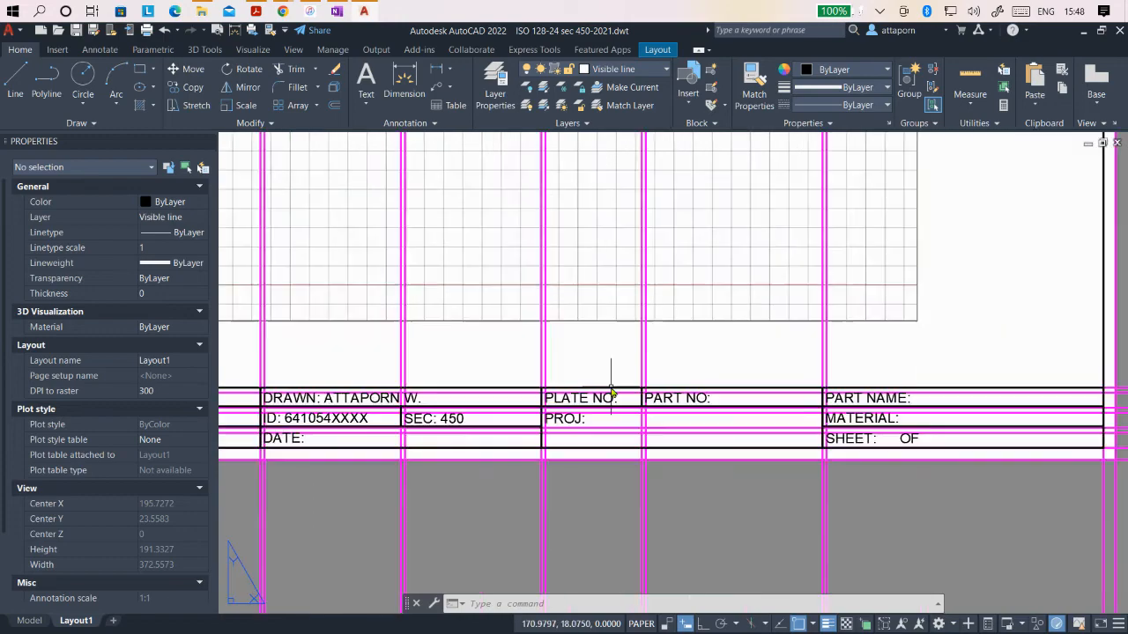
scroll(611, 390, "up", 2)
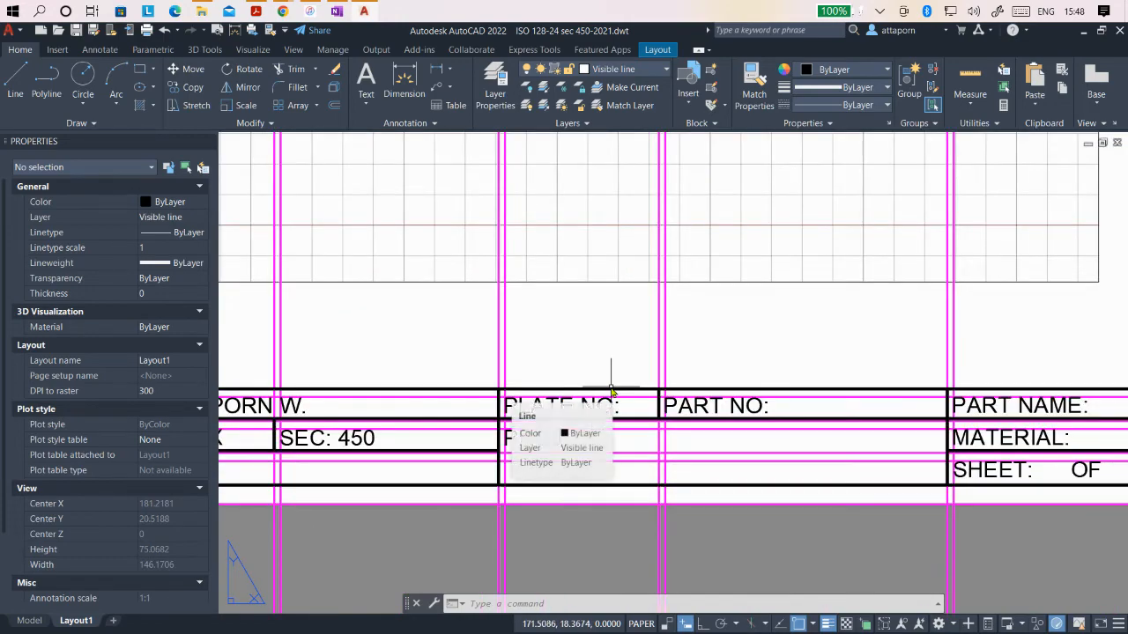
scroll(609, 388, "down", 2)
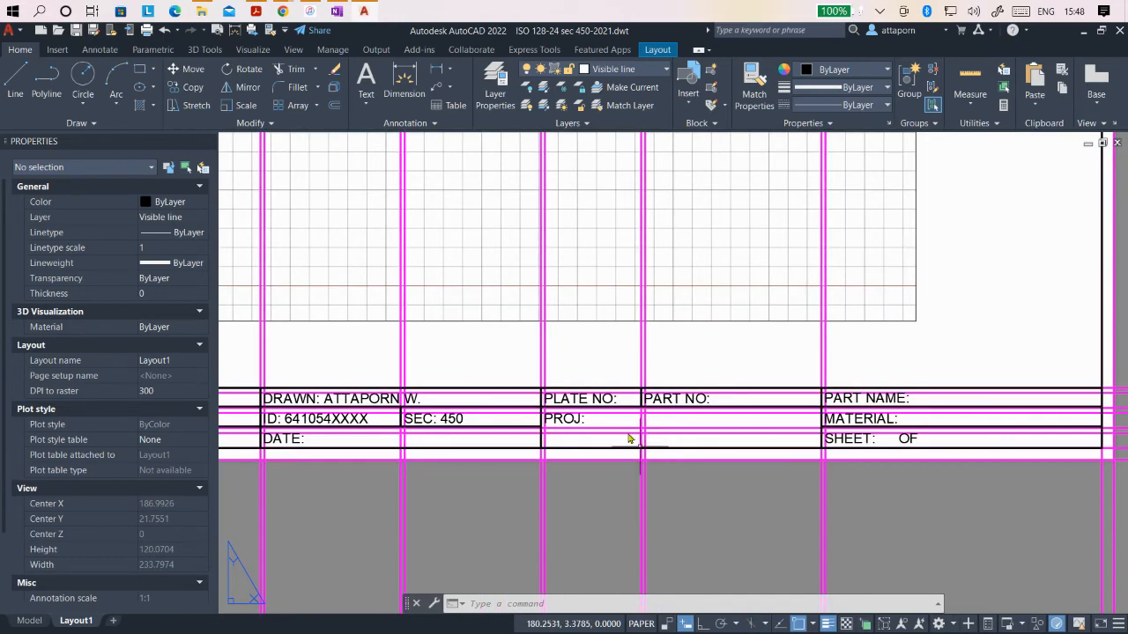
scroll(635, 431, "up", 4)
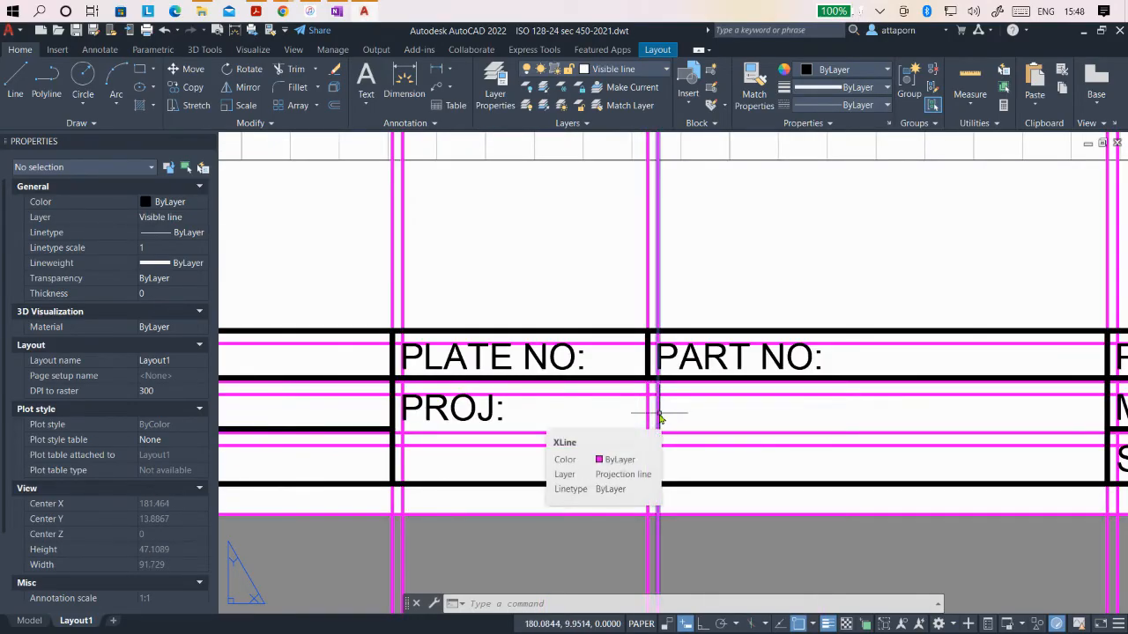
left_click(660, 415)
key("Delete")
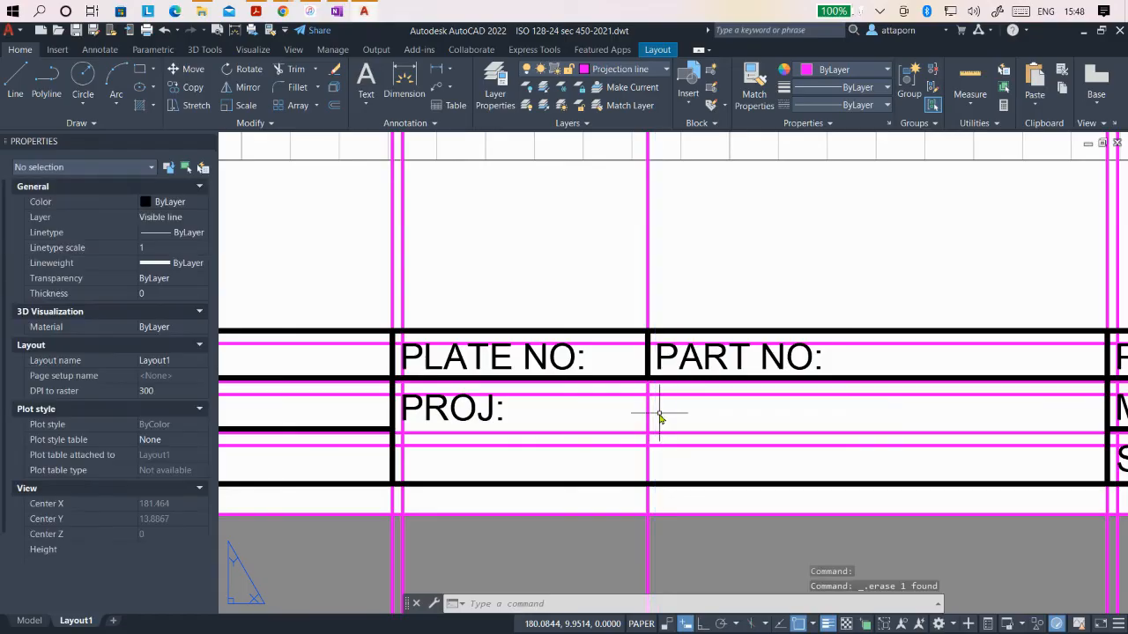
Step: Delete the two horizontal text-offset construction lines running along the upper edge of the SHEET: and PROJ: texts
left_click(663, 447)
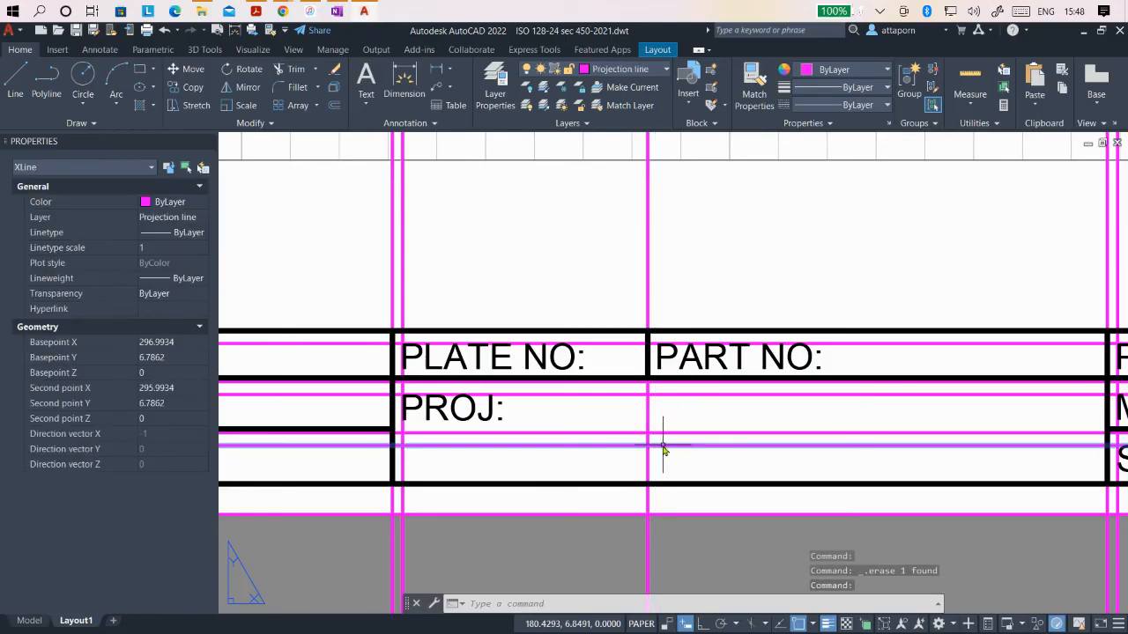
key("Delete")
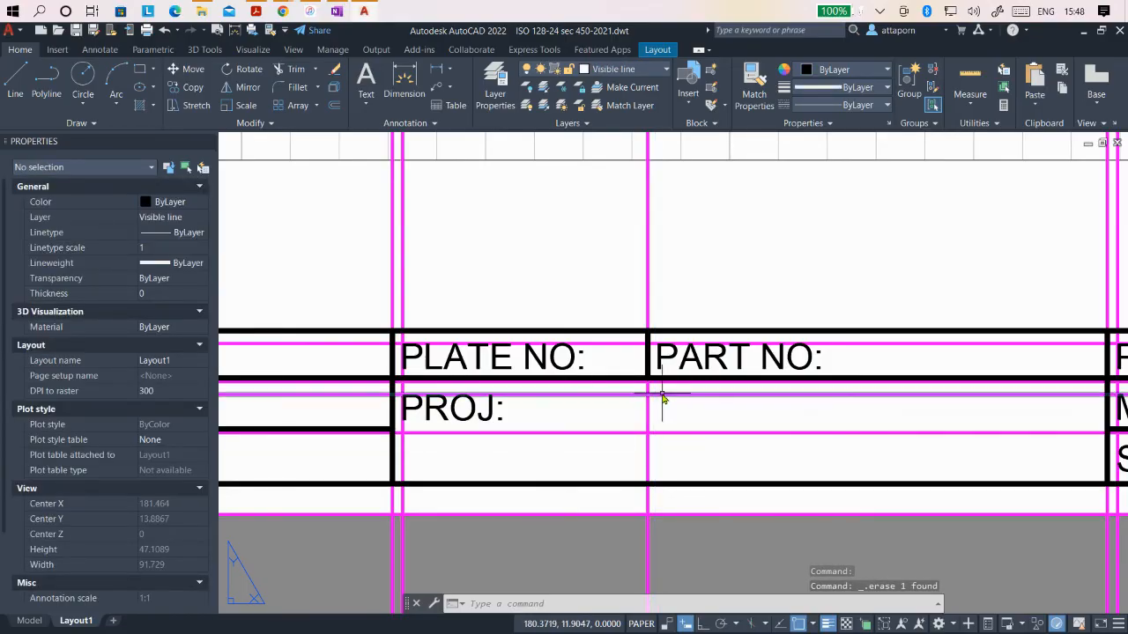
left_click(662, 396)
key("Delete")
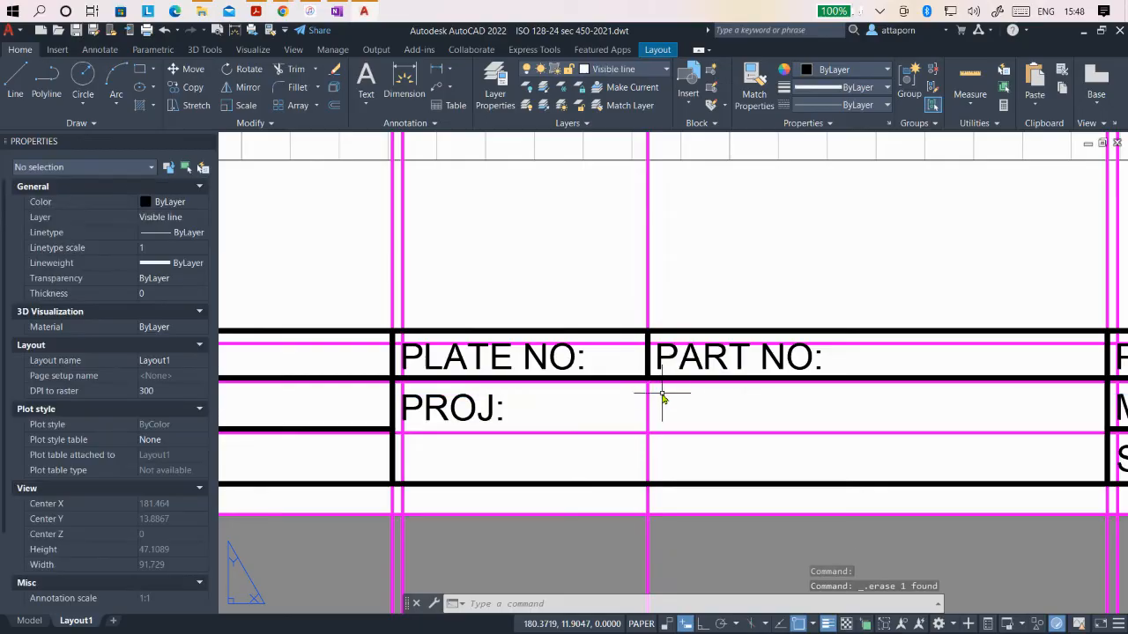
scroll(724, 391, "down", 2)
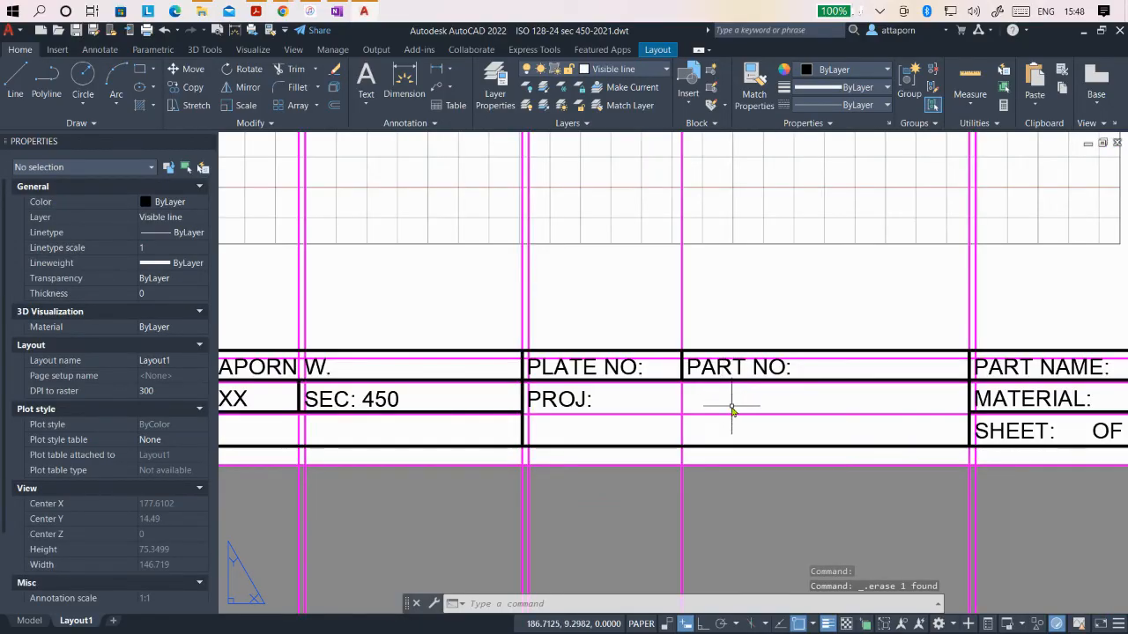
scroll(608, 388, "down", 2)
scroll(614, 379, "up", 2)
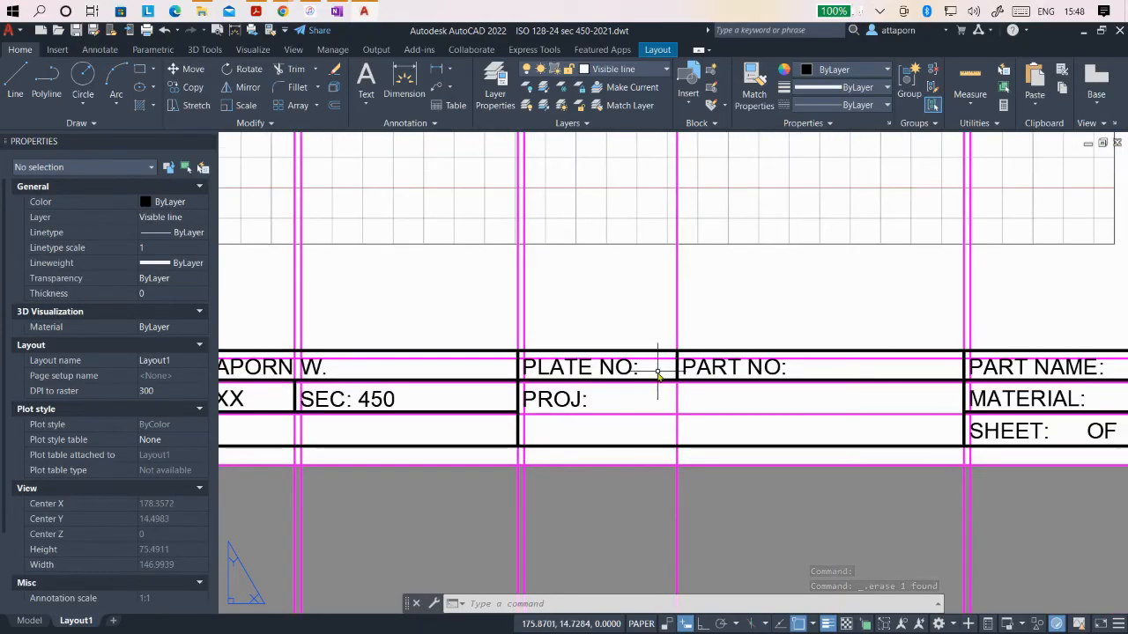
scroll(657, 375, "down", 2)
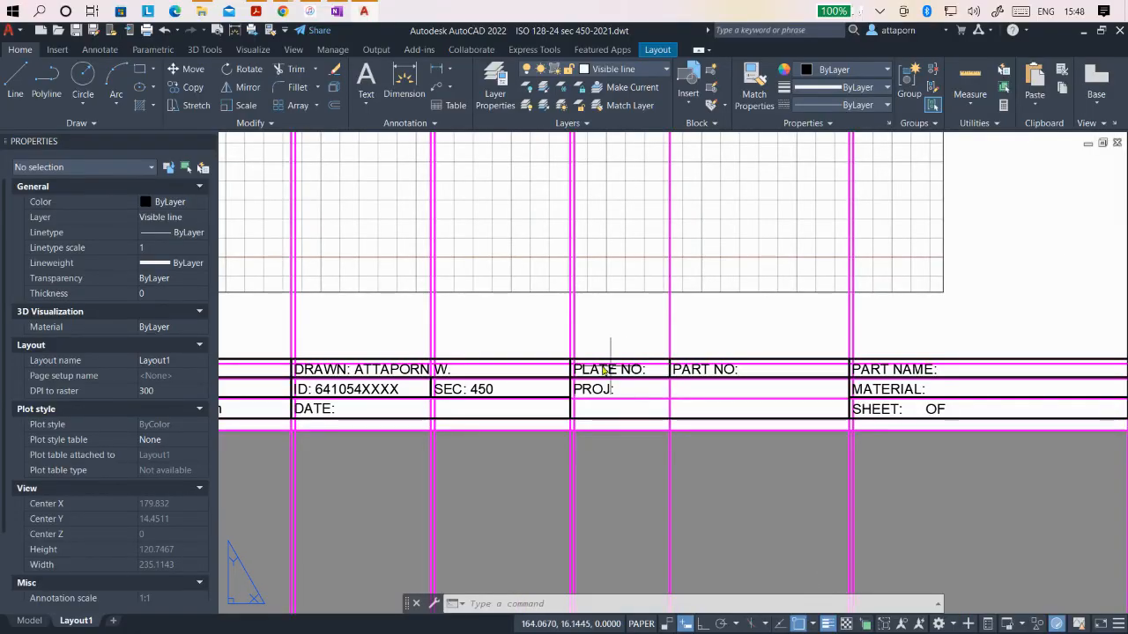
Step: Draw two concentric circles of 1.5 mm and about 3 mm radius where the construction lines cross, beside PROJ: and below the PLATE NO:/PART NO: divider
scroll(547, 367, "up", 6)
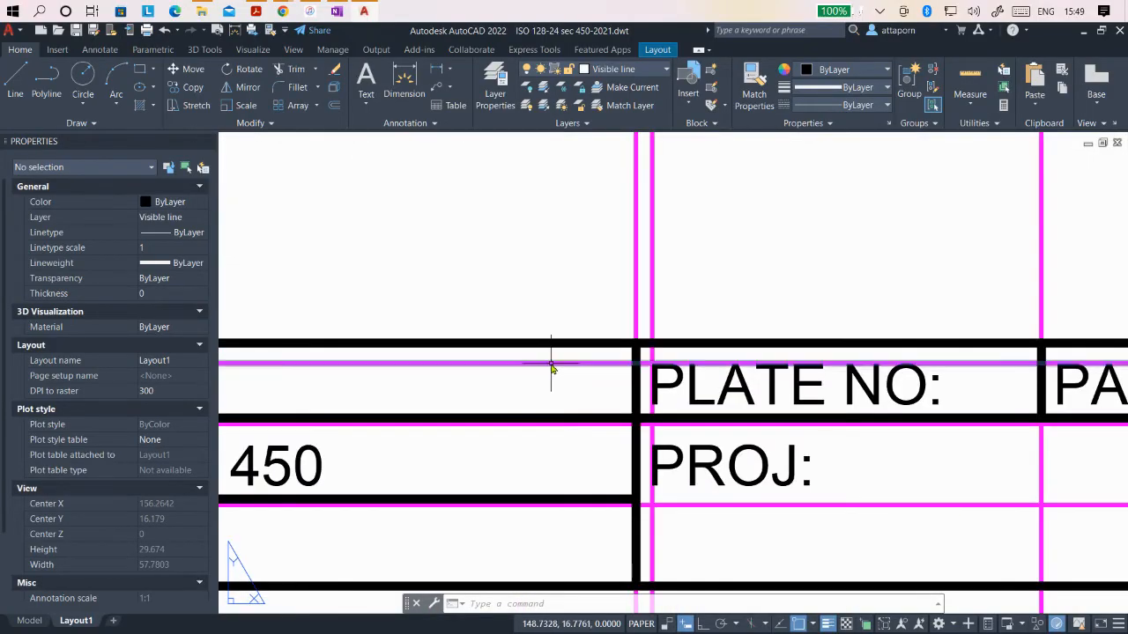
scroll(555, 370, "down", 4)
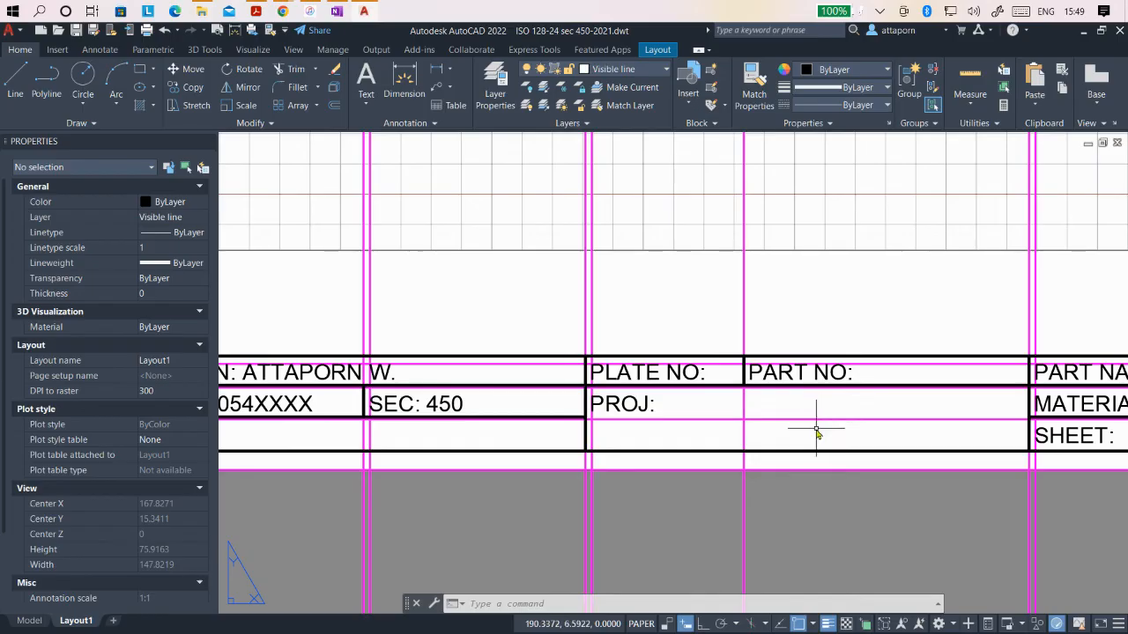
scroll(813, 444, "down", 2)
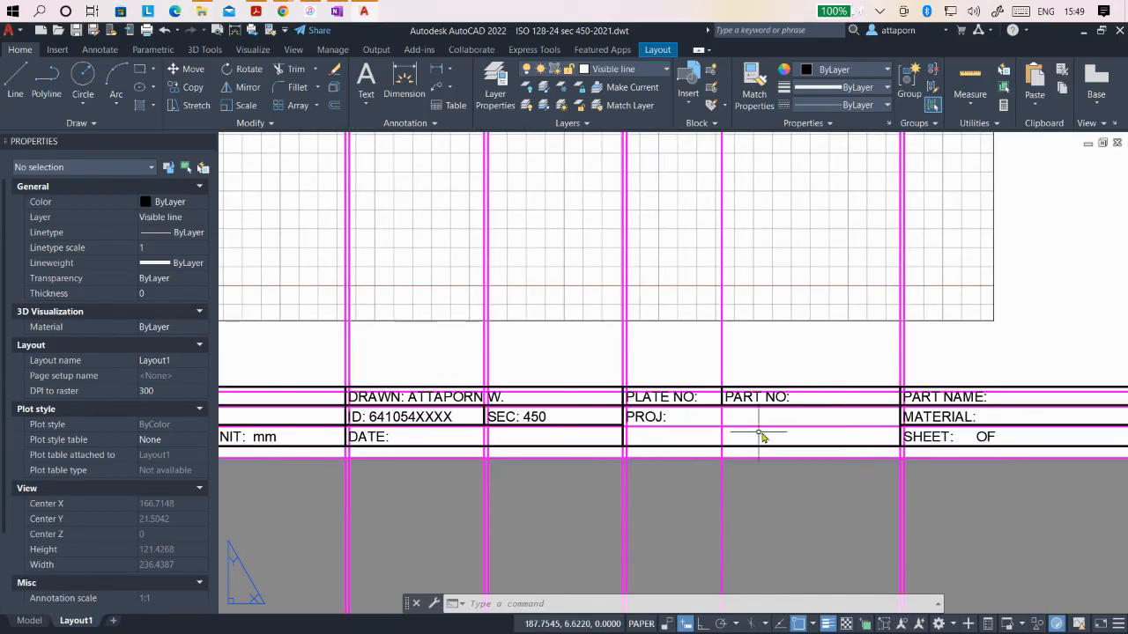
scroll(746, 433, "up", 2)
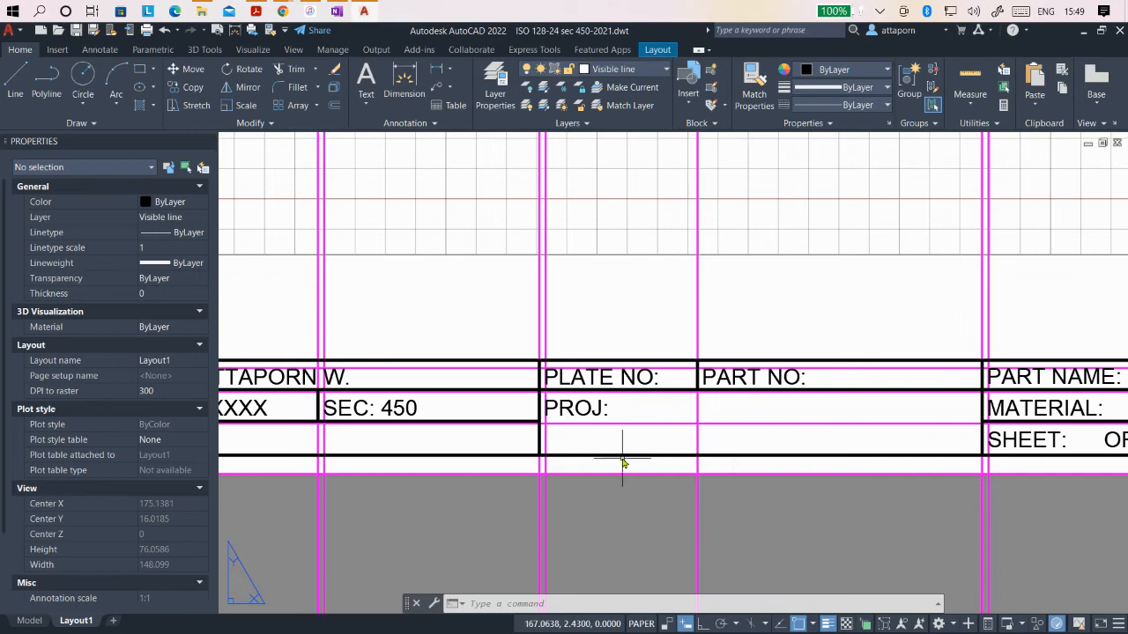
mouse_move(622, 463)
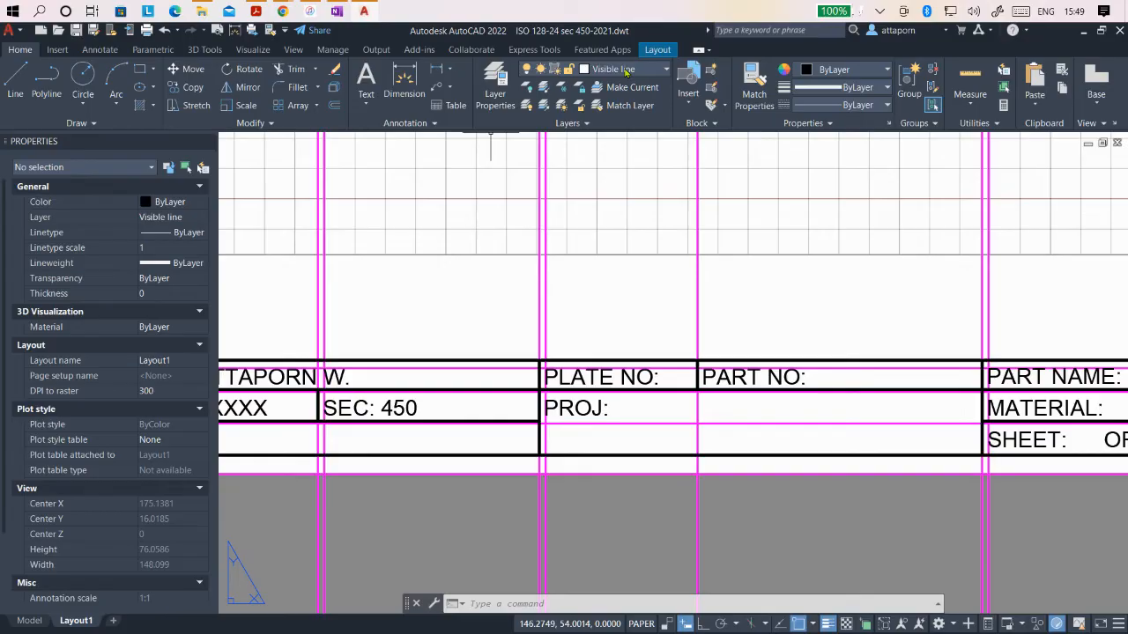
left_click(82, 79)
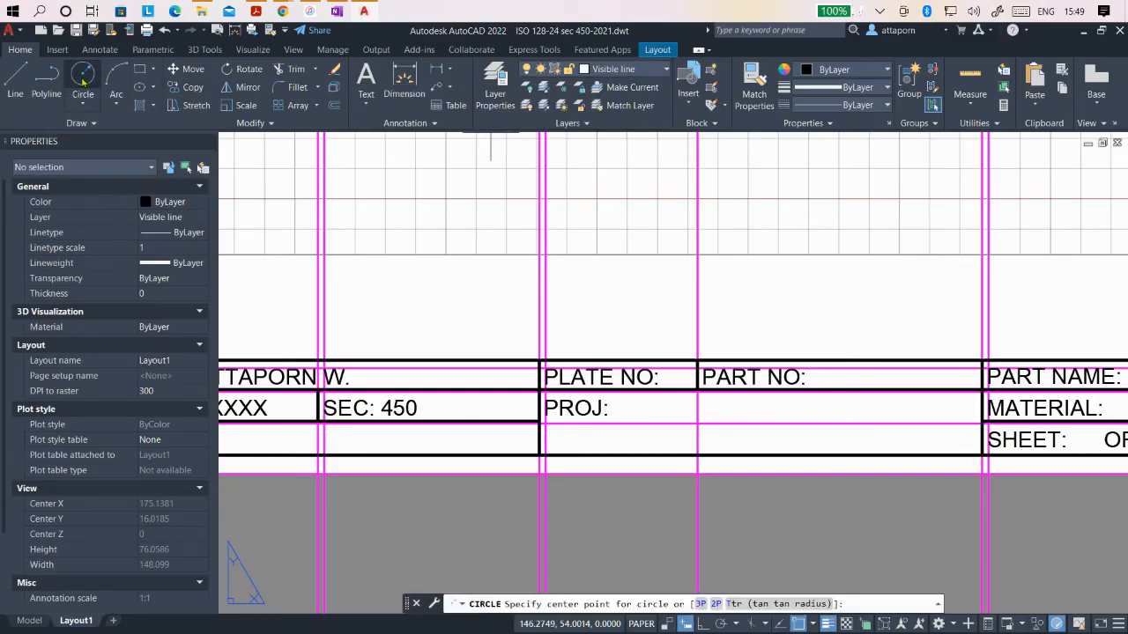
left_click(697, 424)
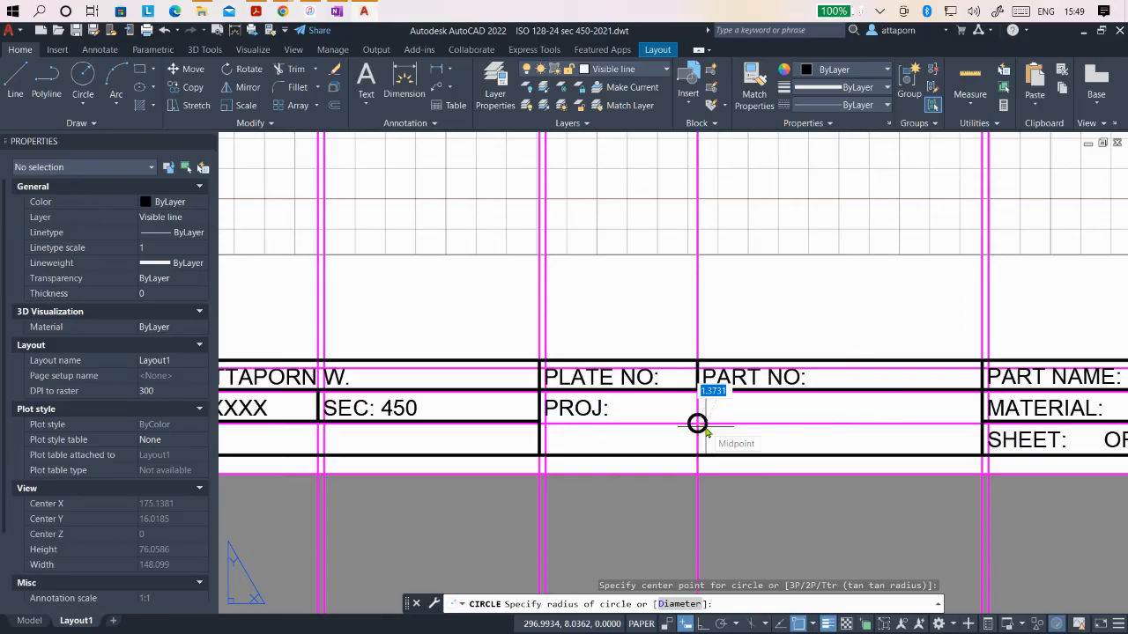
type("1.5")
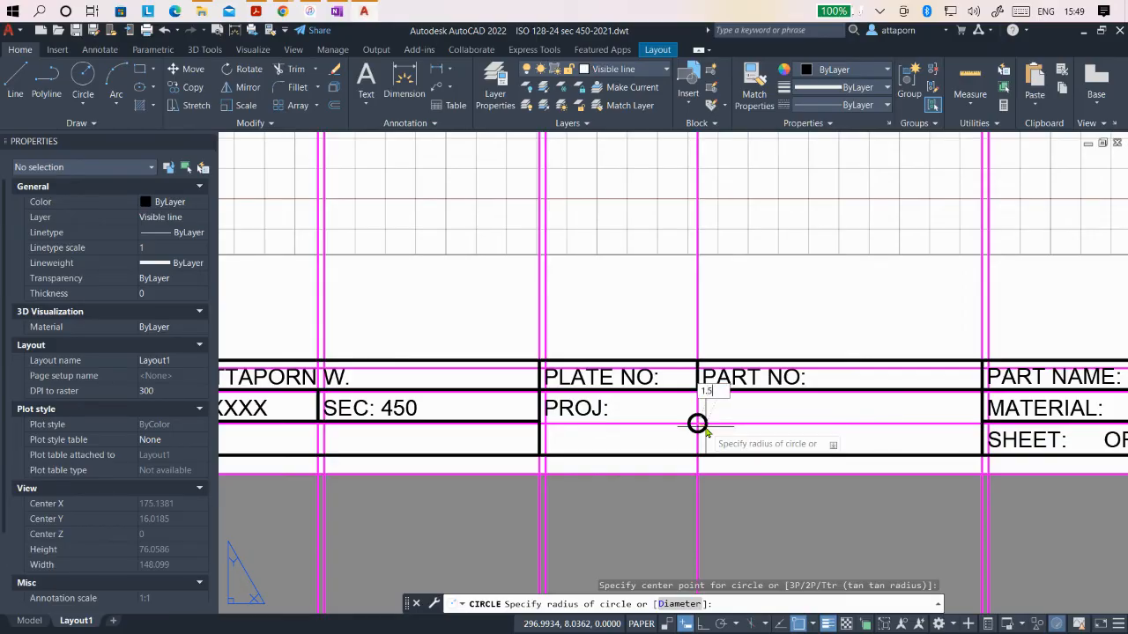
key("Return")
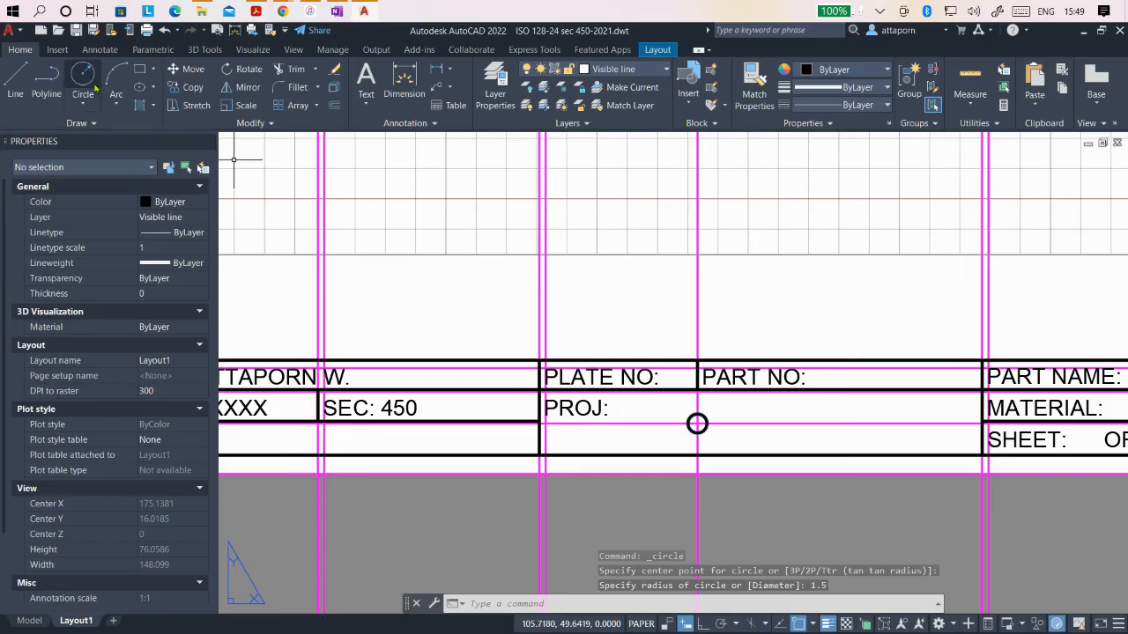
left_click(85, 79)
left_click(696, 424)
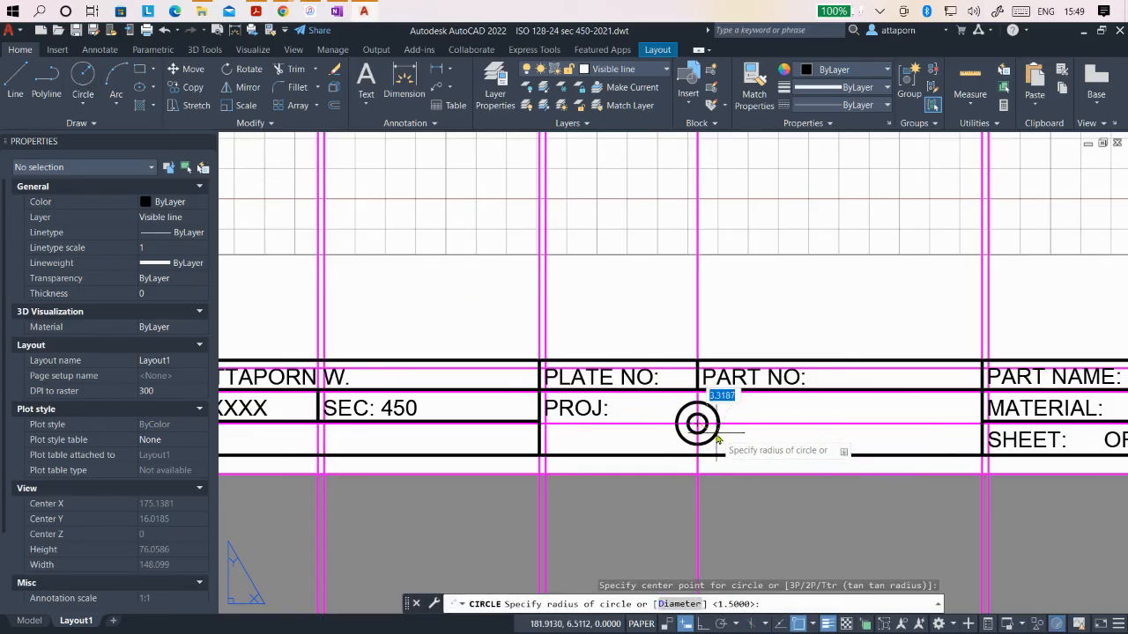
key("Return")
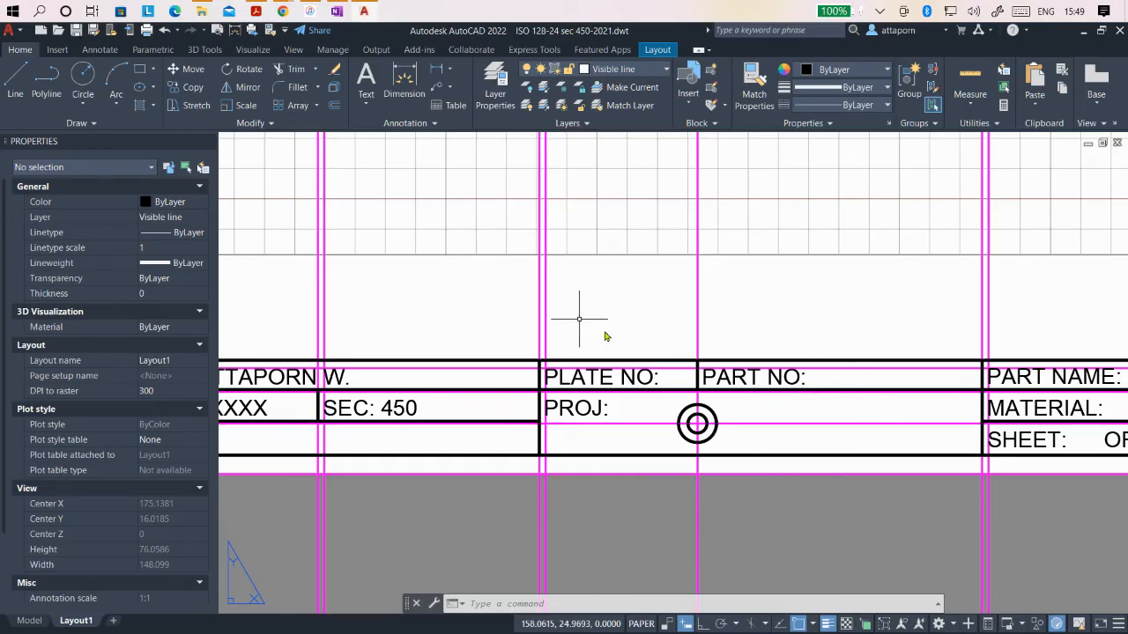
Step: Offset the horizontal construction line at the circles' centre with the Through option to the upper and lower quadrants of both circles
left_click(334, 106)
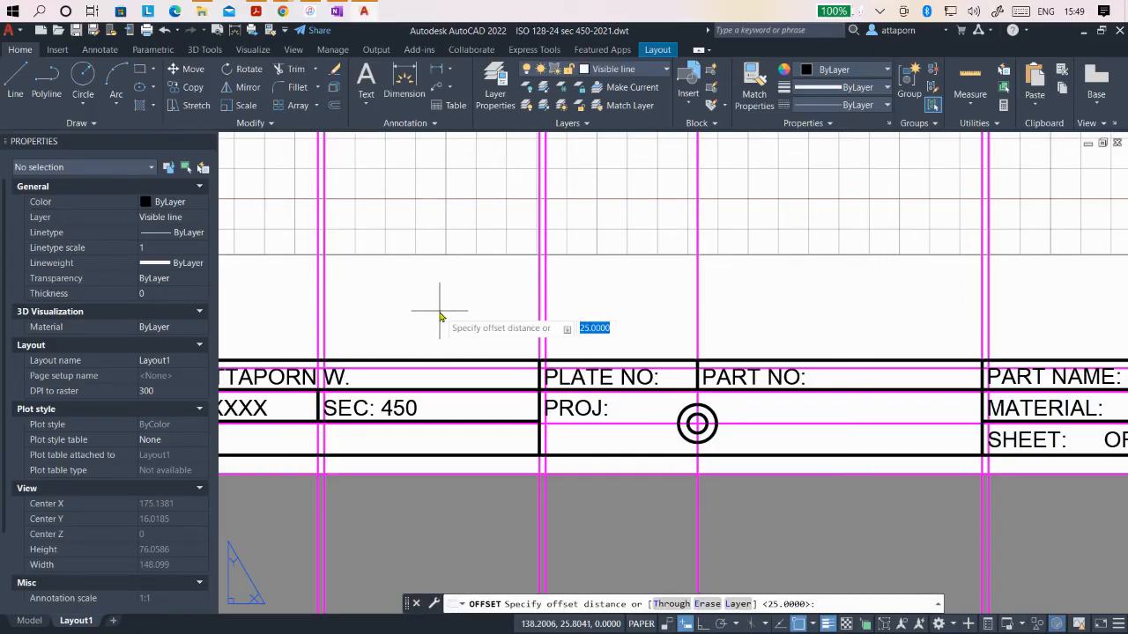
type("T")
key("Return")
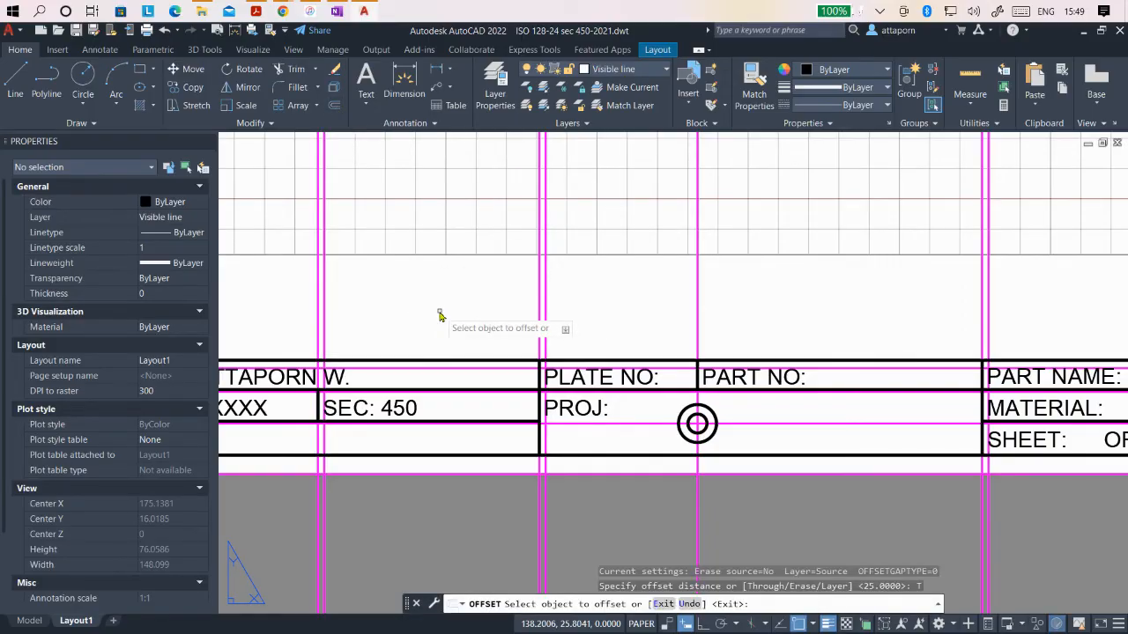
left_click(723, 426)
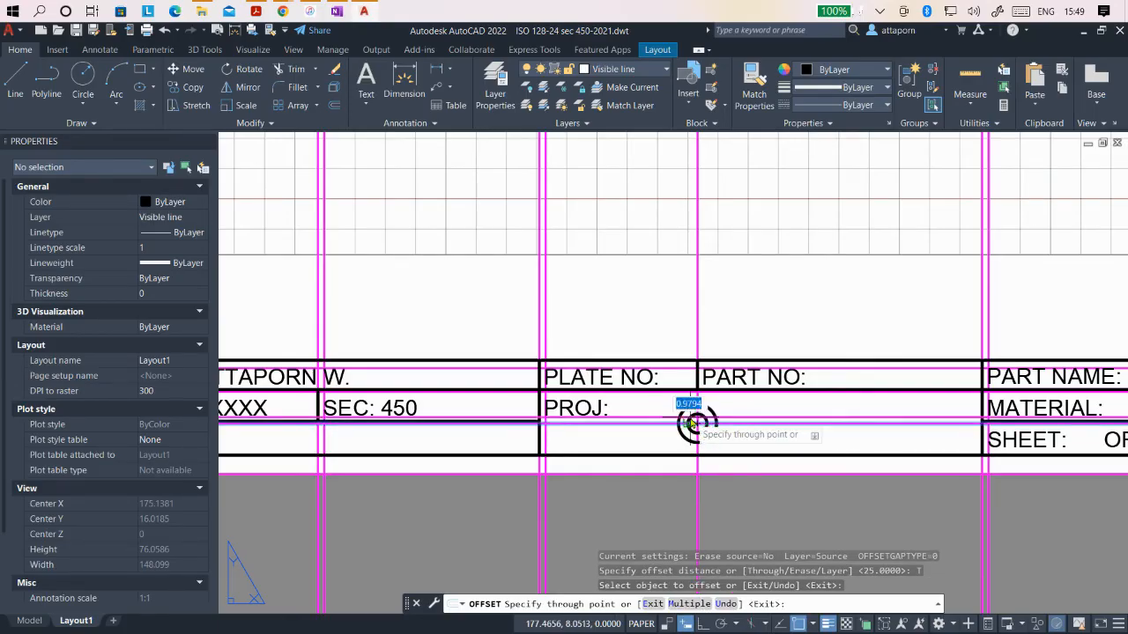
scroll(695, 423, "up", 2)
left_click(707, 412)
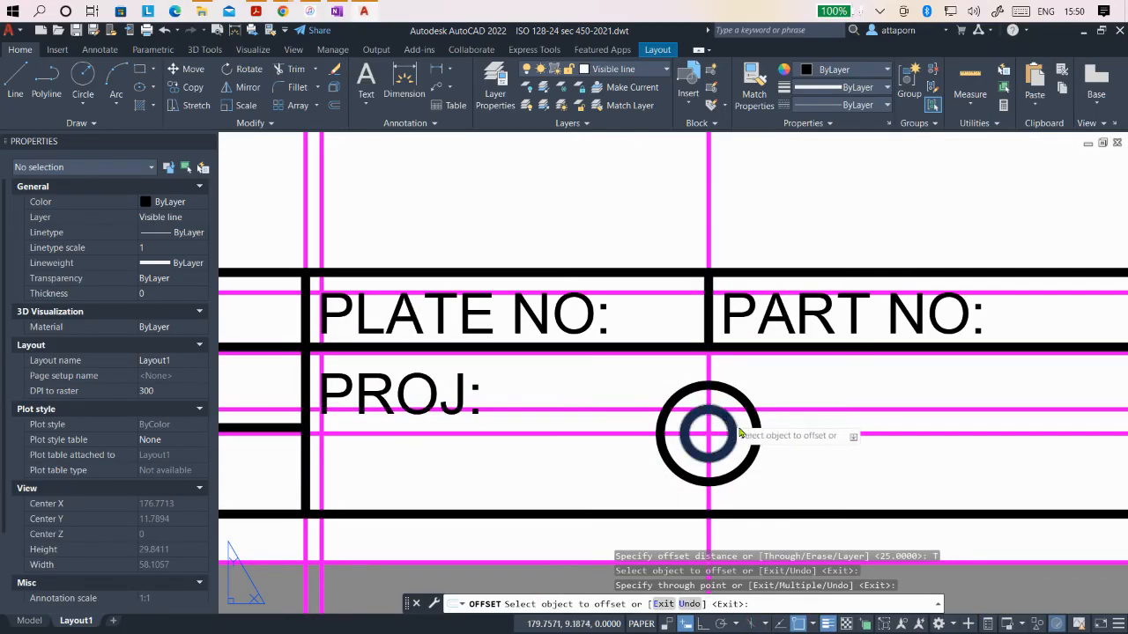
left_click(735, 432)
left_click(720, 387)
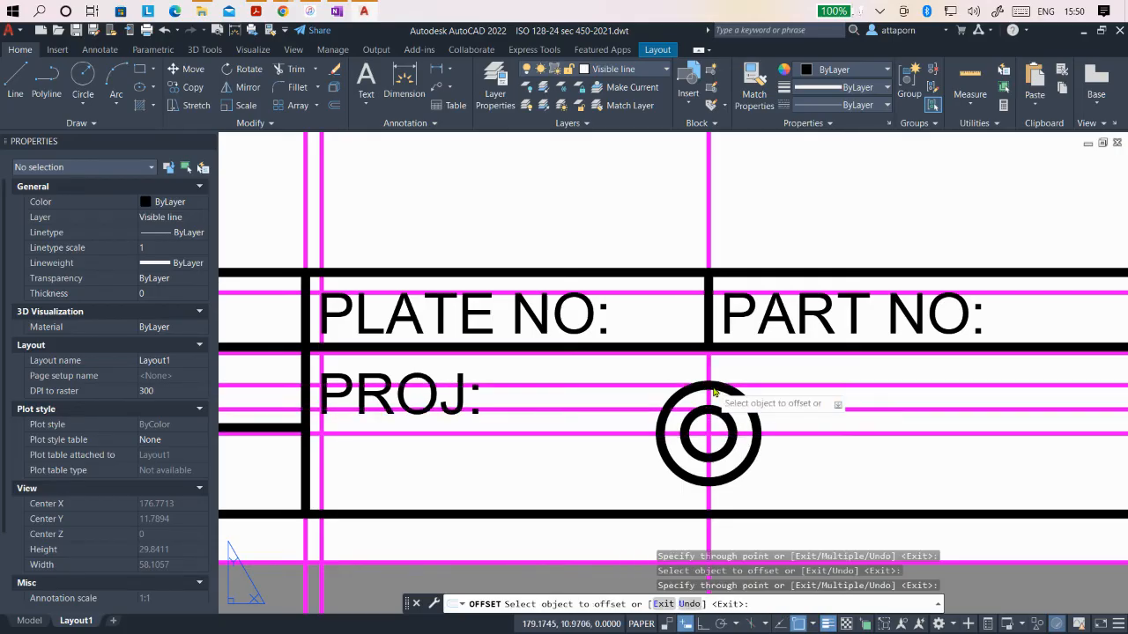
left_click(747, 435)
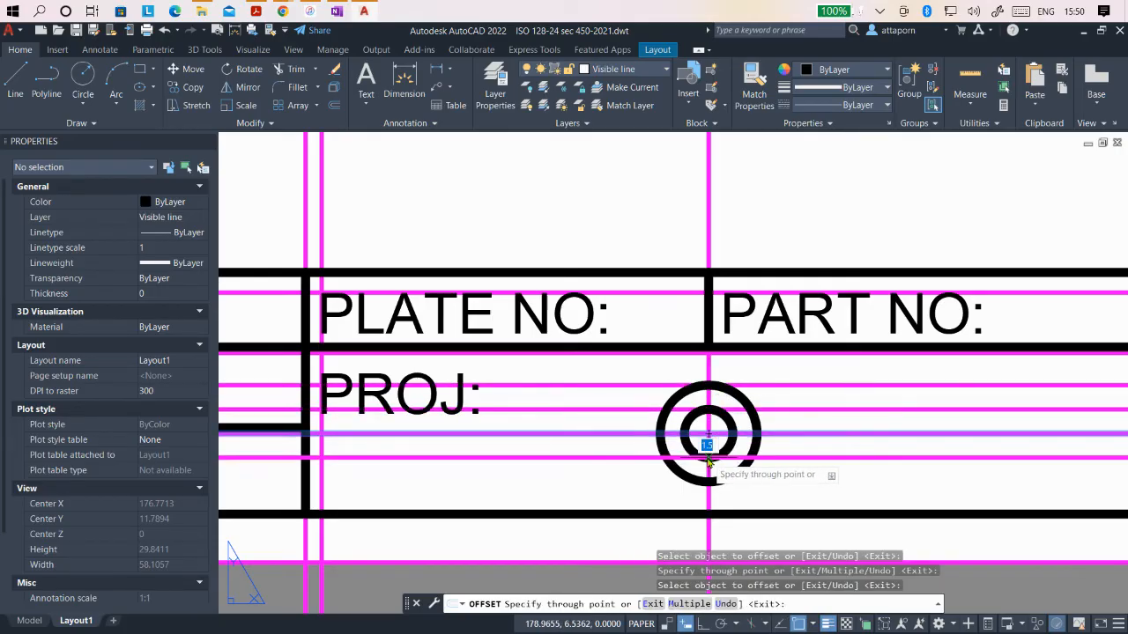
left_click(730, 457)
left_click(743, 436)
left_click(735, 482)
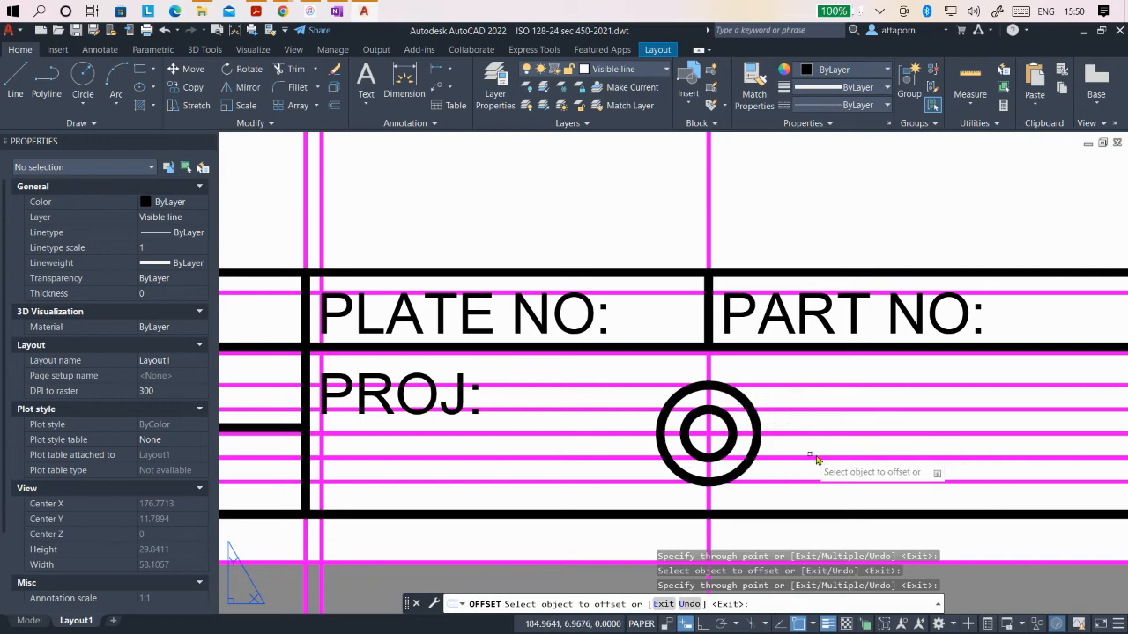
Step: Offset the vertical construction line through the circles' centre 10 mm to the right, and offset that copy another 10 mm right
scroll(608, 420, "down", 1)
scroll(899, 430, "down", 2)
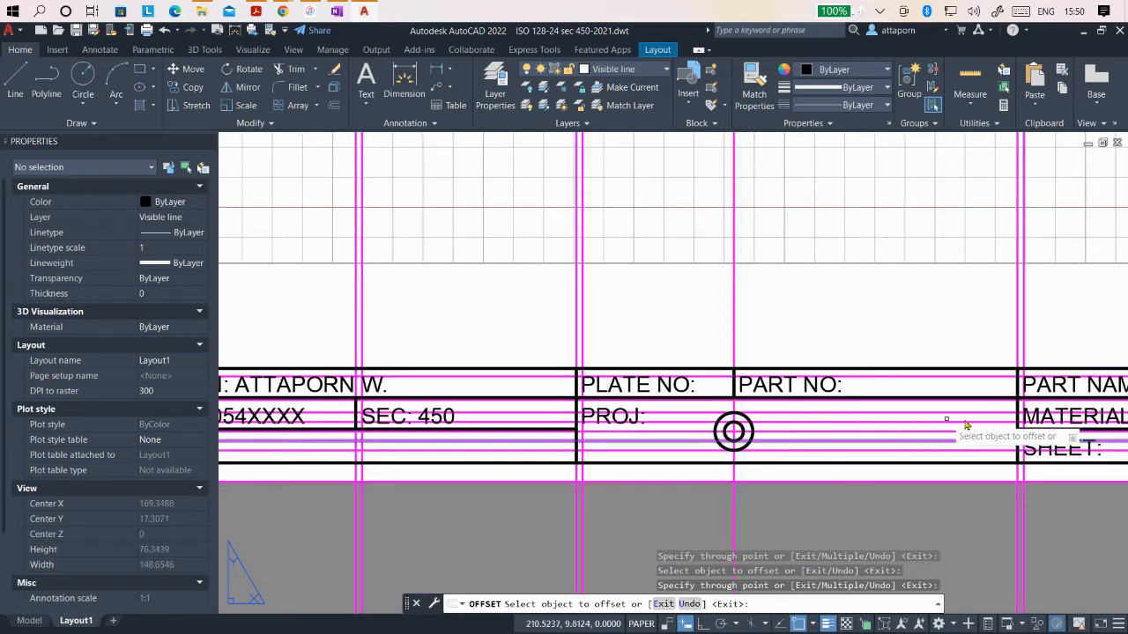
scroll(934, 430, "up", 4)
scroll(807, 427, "down", 2)
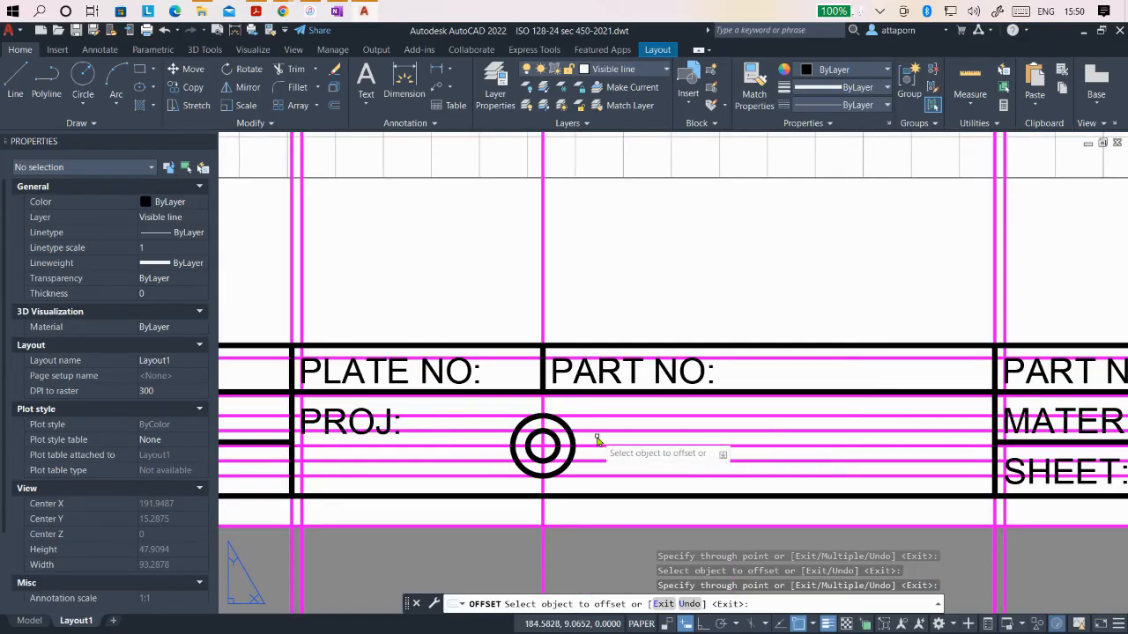
left_click(542, 411)
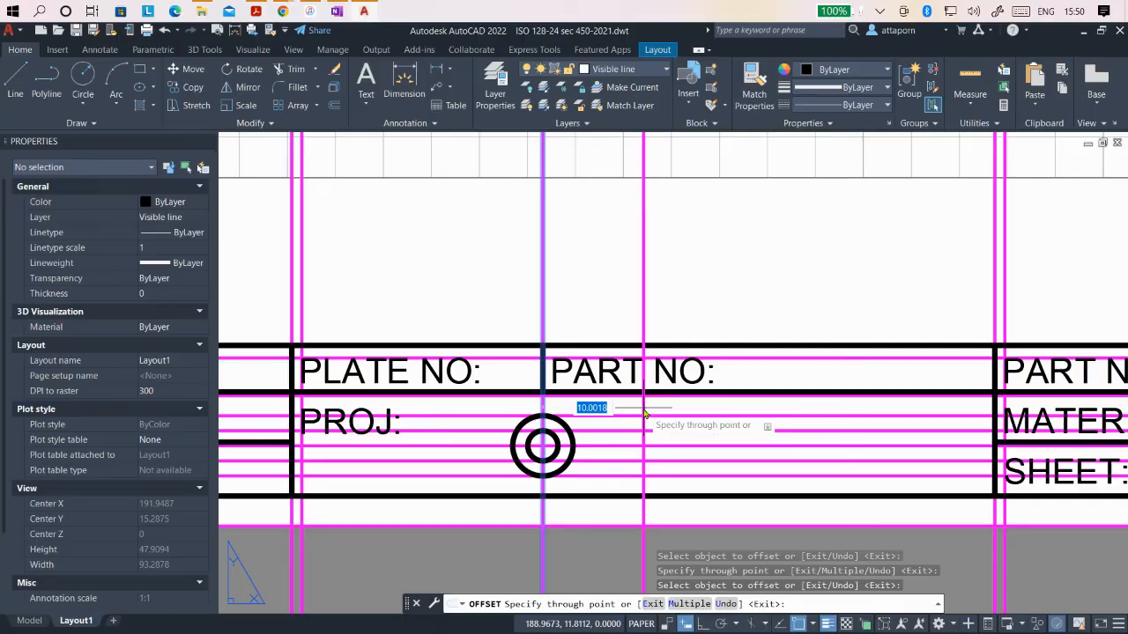
key("Return")
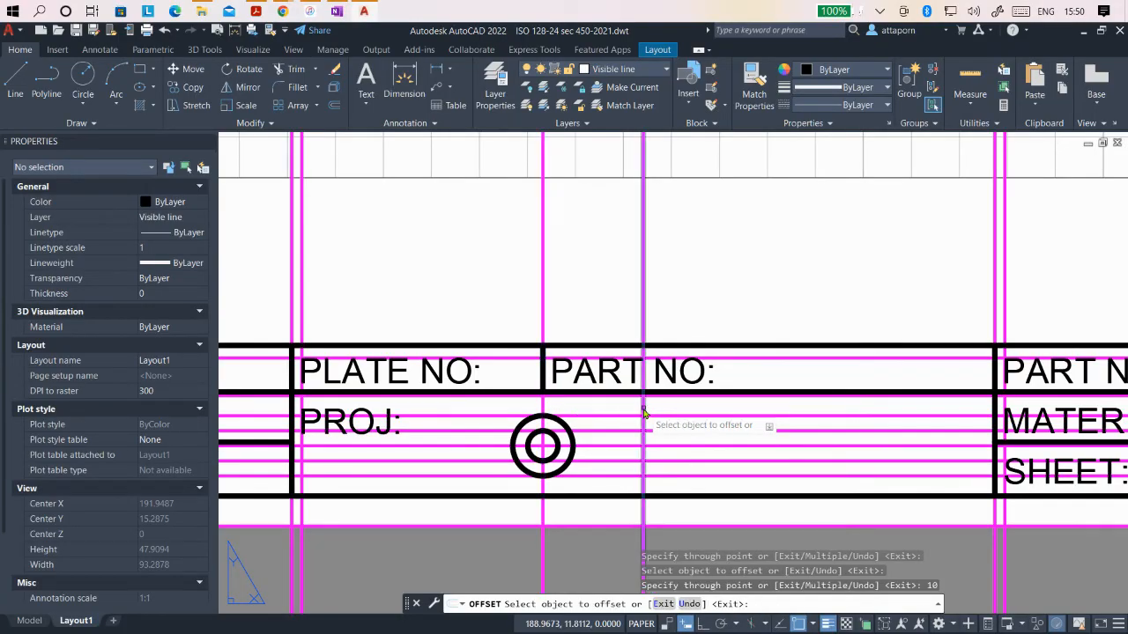
left_click(644, 413)
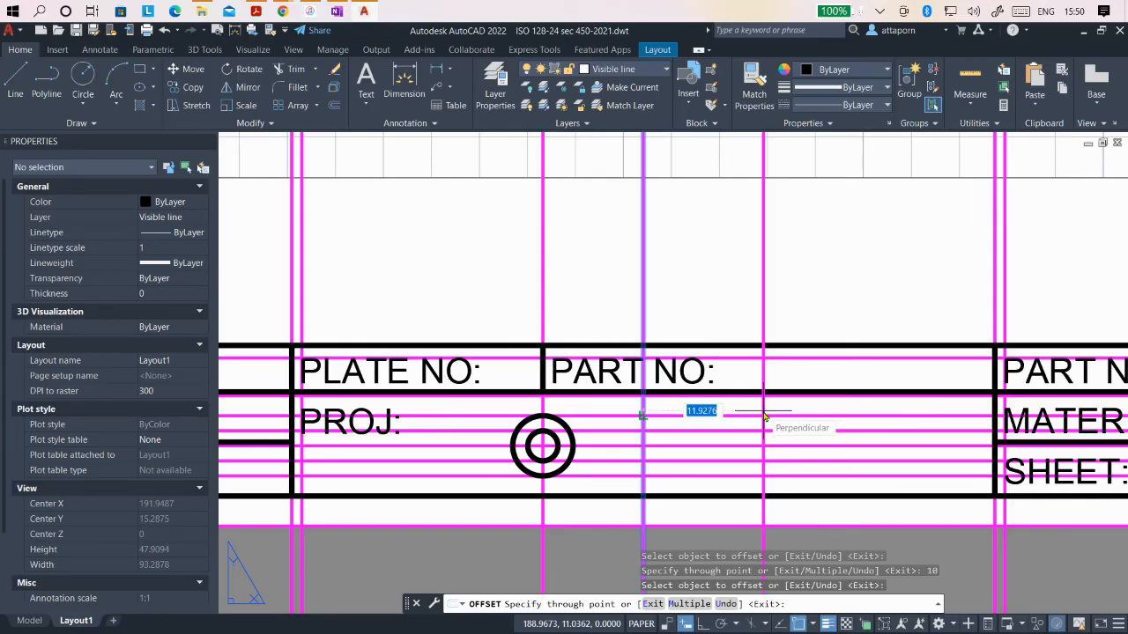
type("1")
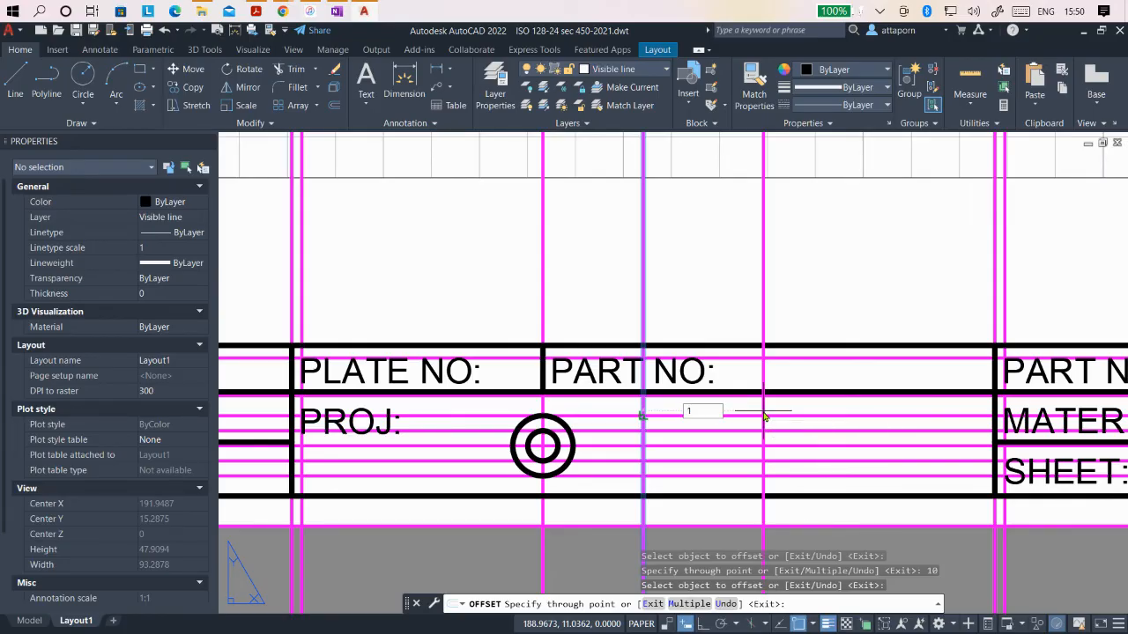
type("0")
key("Return")
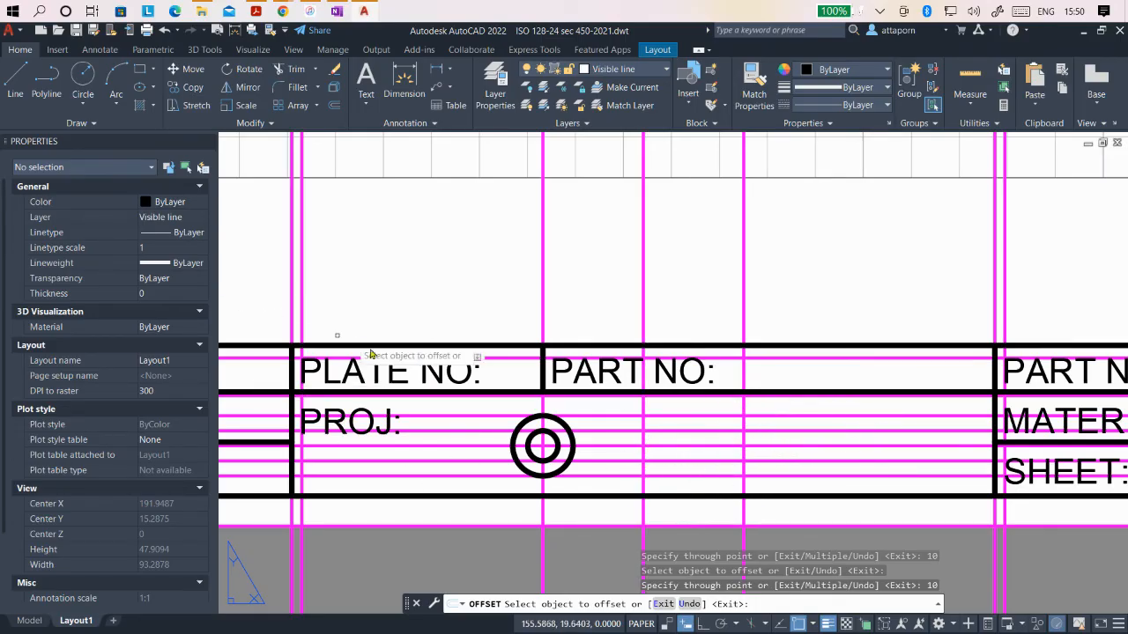
Step: Draw a closed trapezoid between the two new vertical construction lines, its left end matching the inner circle's height and its right end the outer circle's
left_click(15, 81)
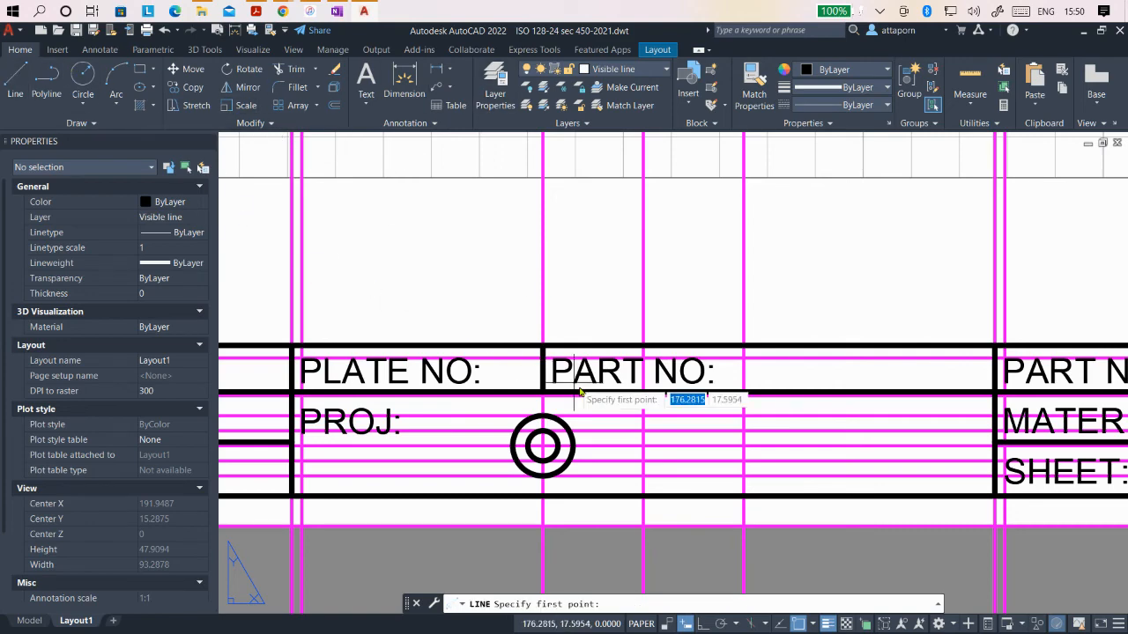
left_click(644, 430)
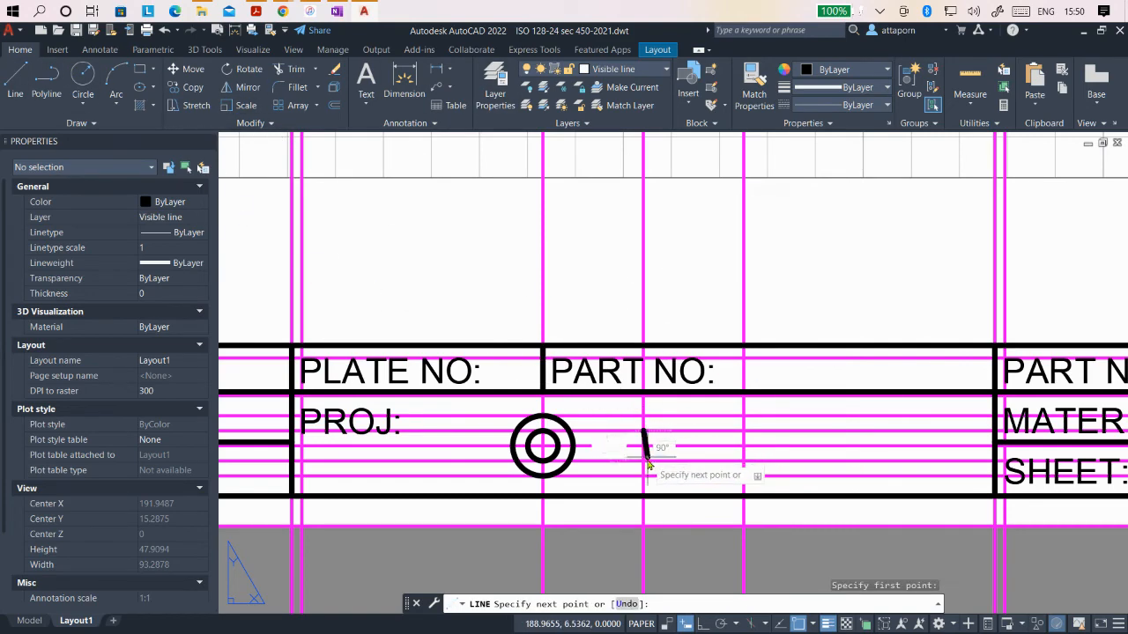
left_click(644, 461)
left_click(743, 474)
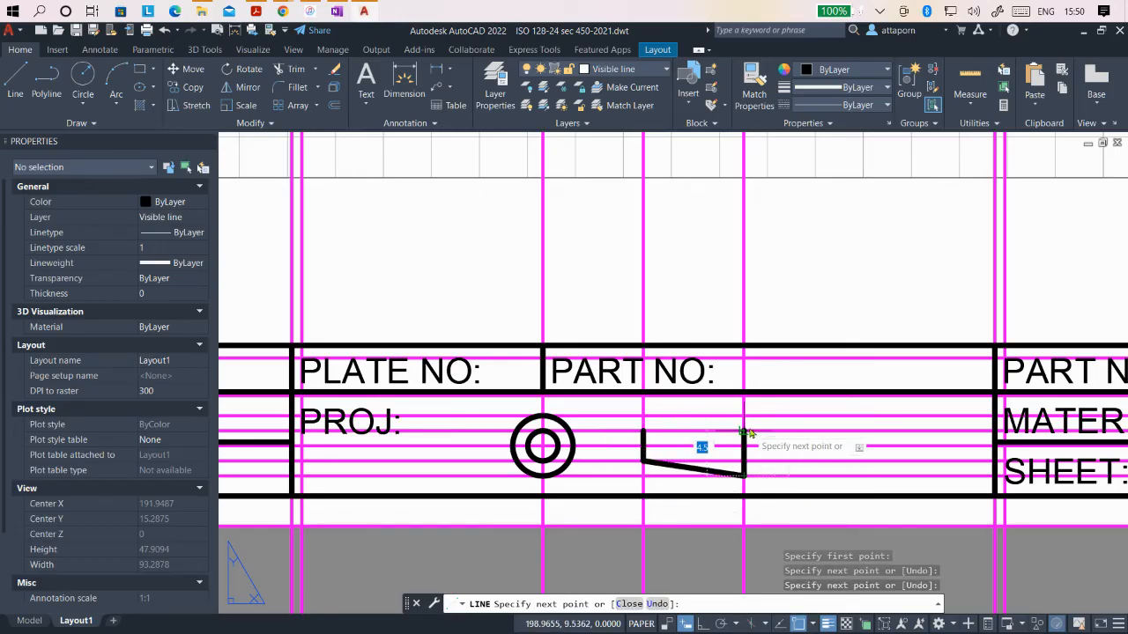
left_click(744, 416)
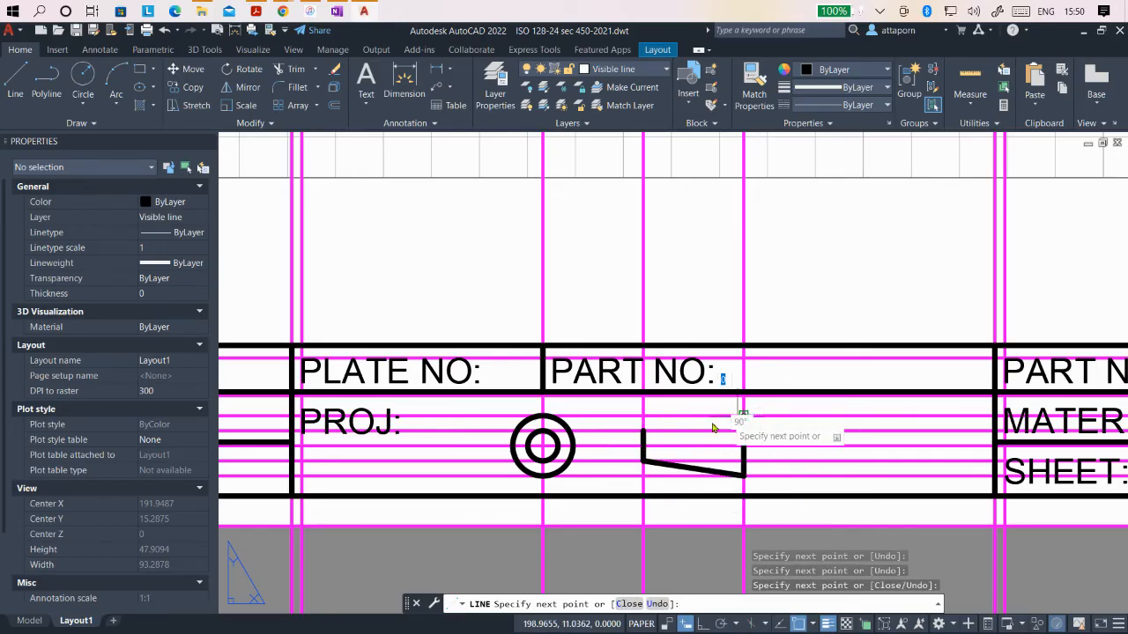
left_click(643, 432)
key("Return")
Step: Examine the projection symbol beside PROJ:, checking how the circles and trapezoid sit in the title block
scroll(572, 450, "down", 3)
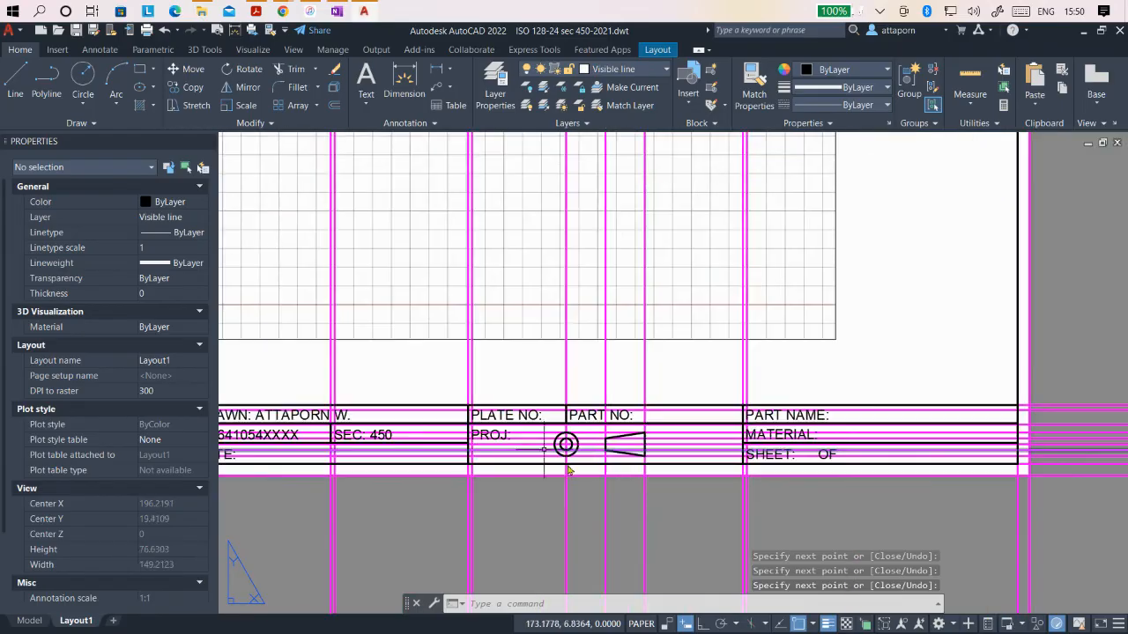
scroll(555, 454, "down", 1)
scroll(538, 454, "up", 2)
scroll(563, 445, "down", 1)
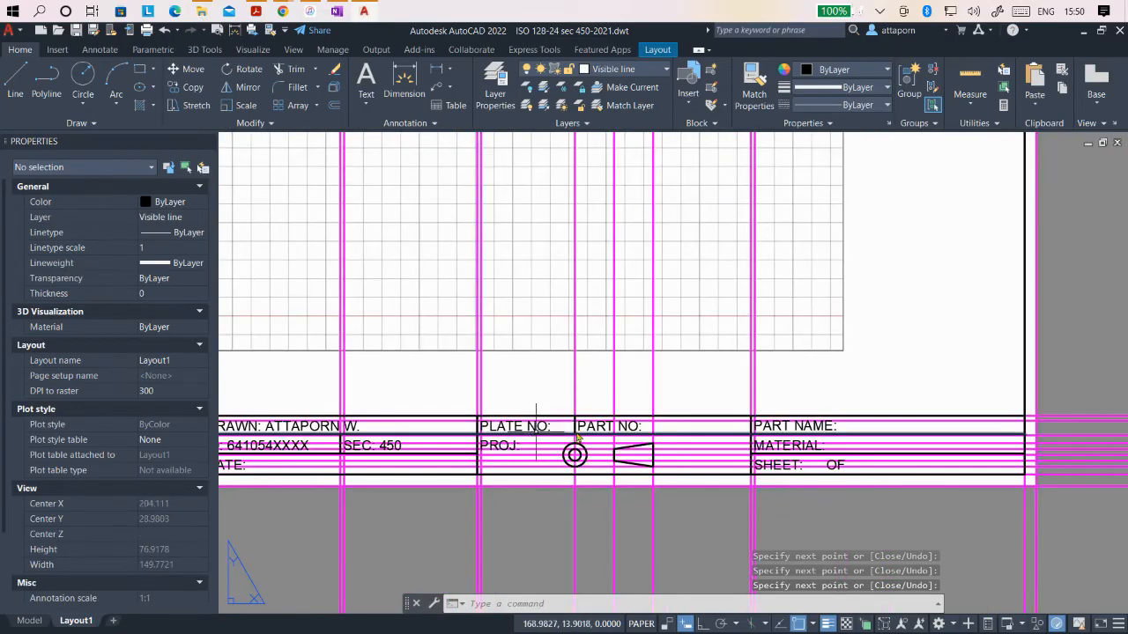
scroll(721, 439, "down", 2)
scroll(722, 471, "up", 4)
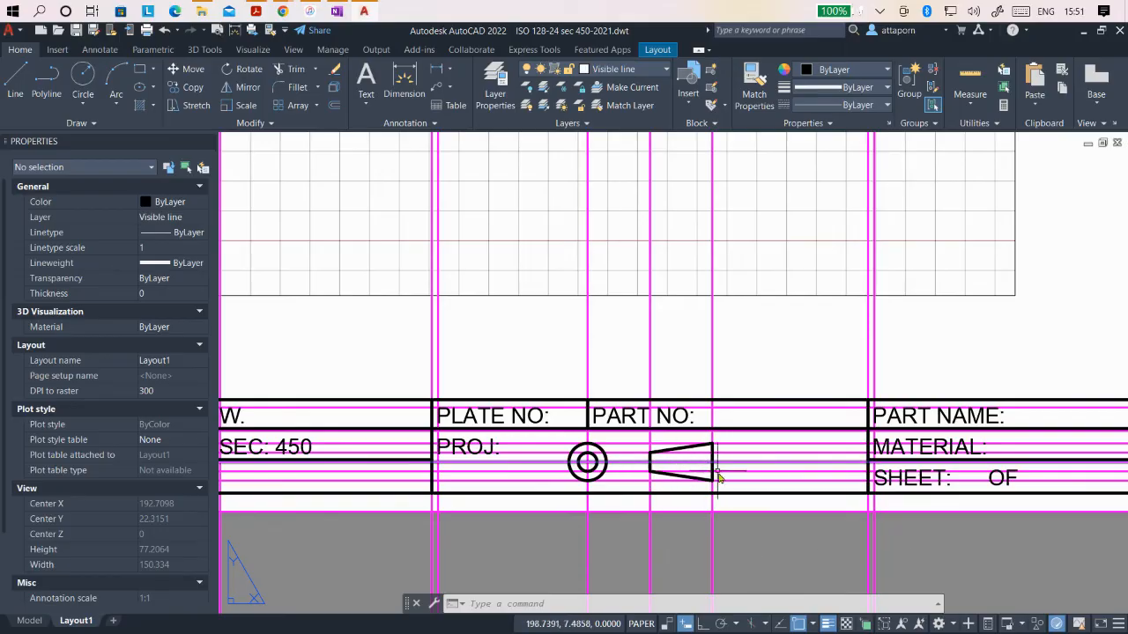
scroll(599, 392, "down", 2)
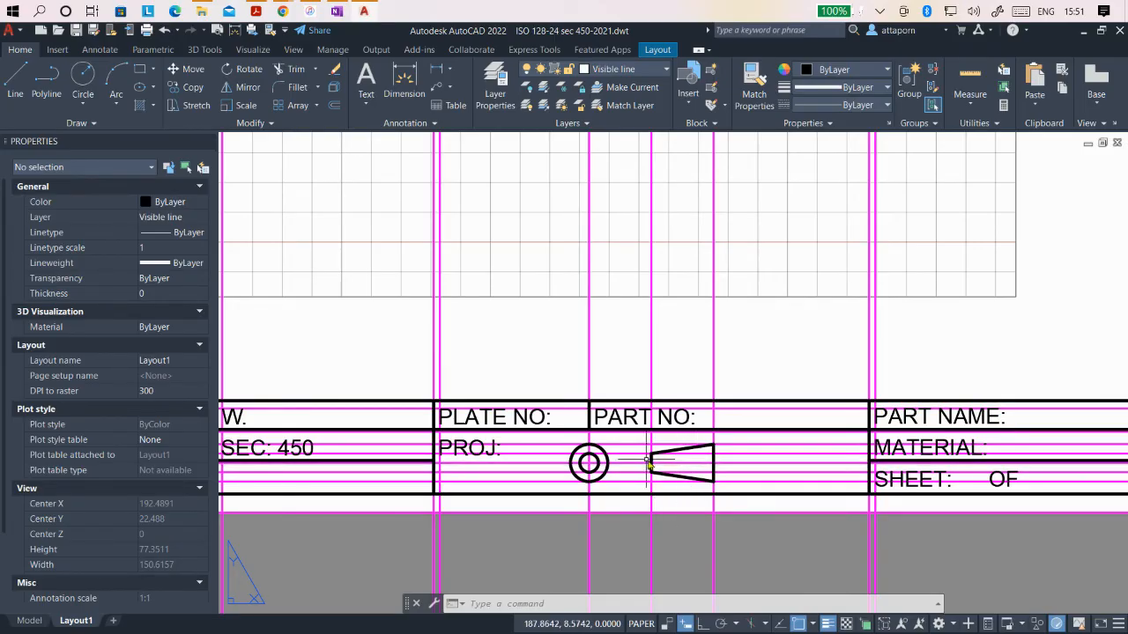
Step: Make Center line the current layer and bring up the center mark and centerline annotation tools
left_click(644, 75)
left_click(614, 104)
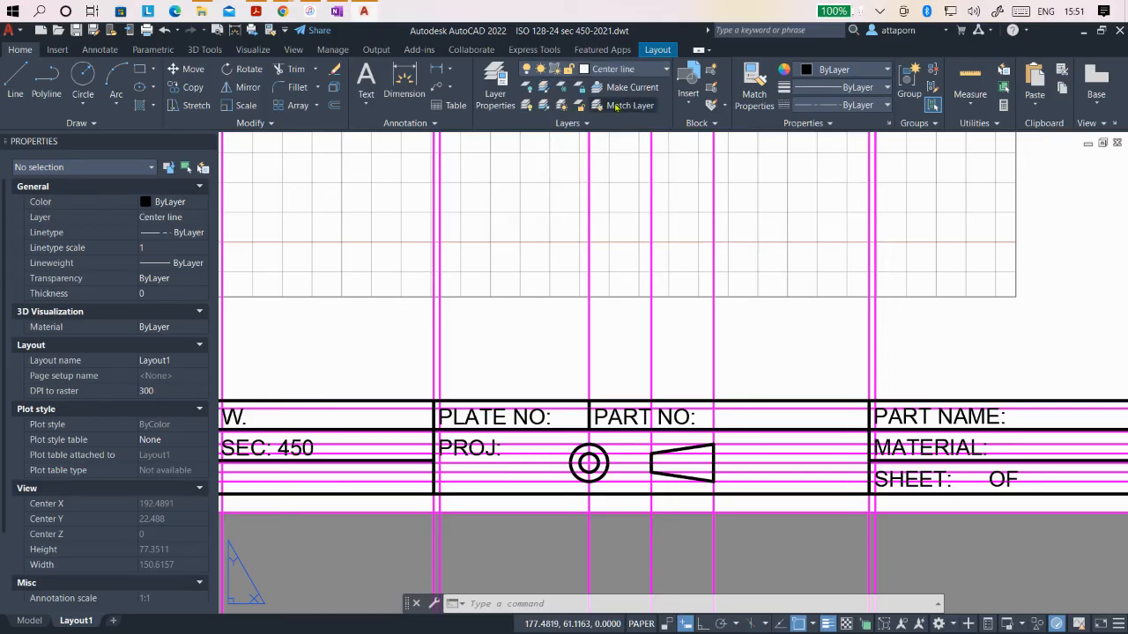
left_click(97, 50)
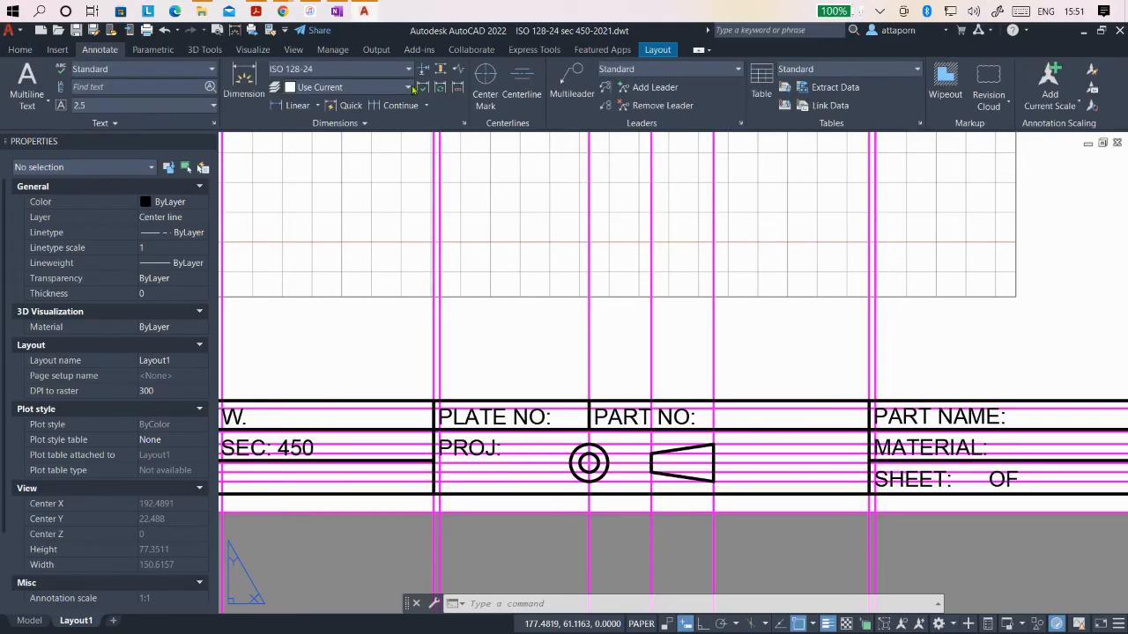
Step: Add a center mark to the outer projection circle and a centerline between the trapezoid's two slanted edges
left_click(486, 79)
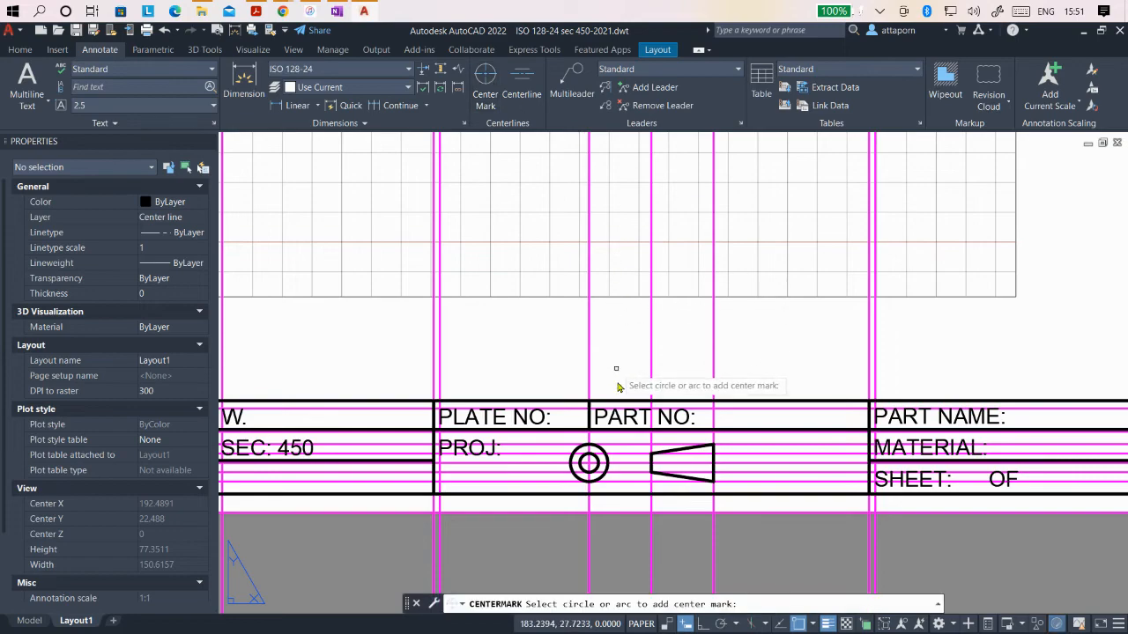
left_click(589, 462)
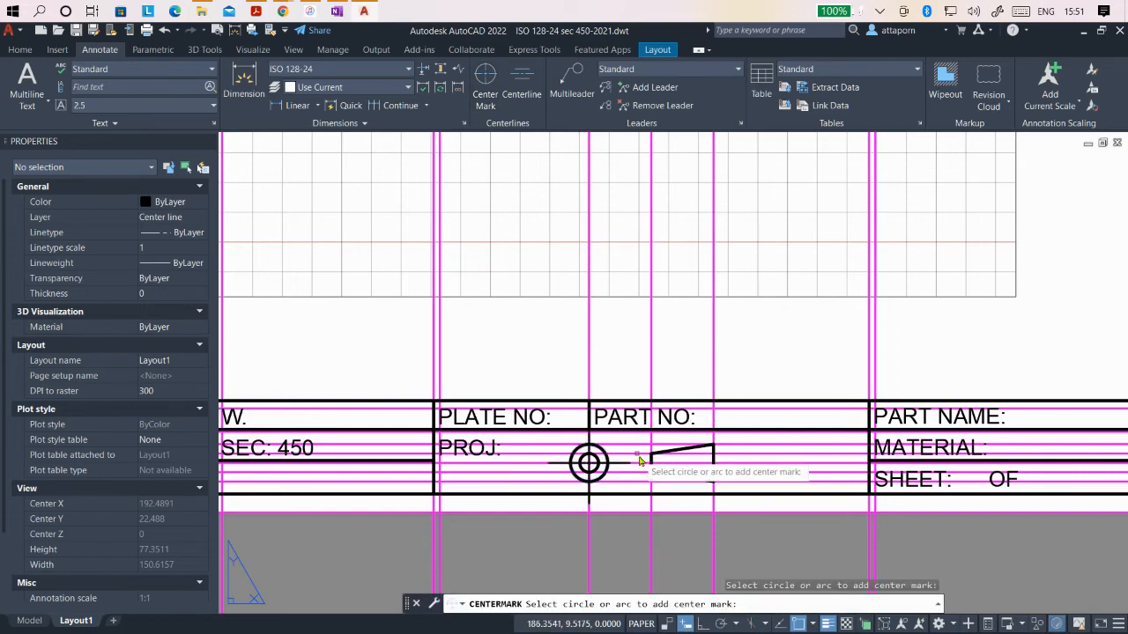
left_click(521, 82)
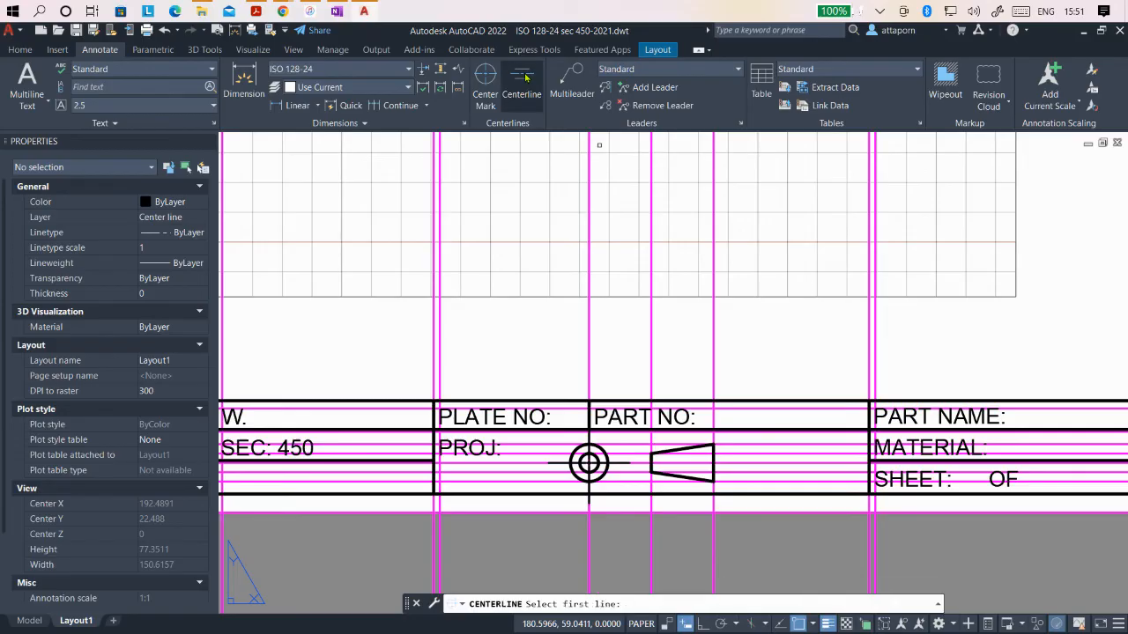
left_click(682, 447)
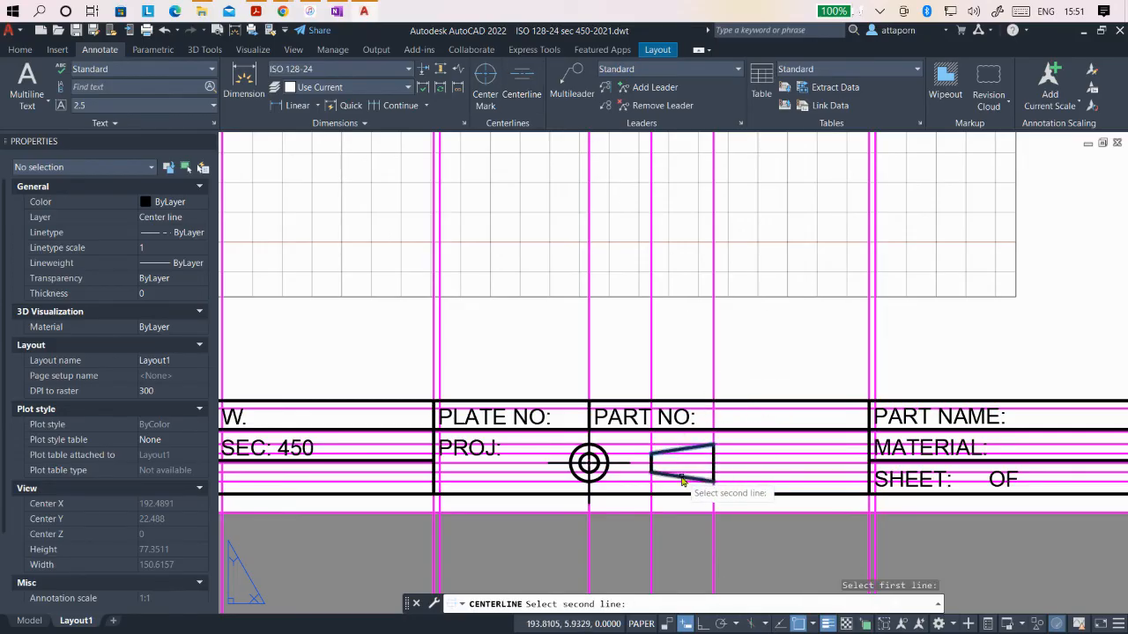
left_click(682, 479)
Step: Turn off the Projection line layer to hide the magenta construction lines around the projection symbol
scroll(795, 467, "down", 4)
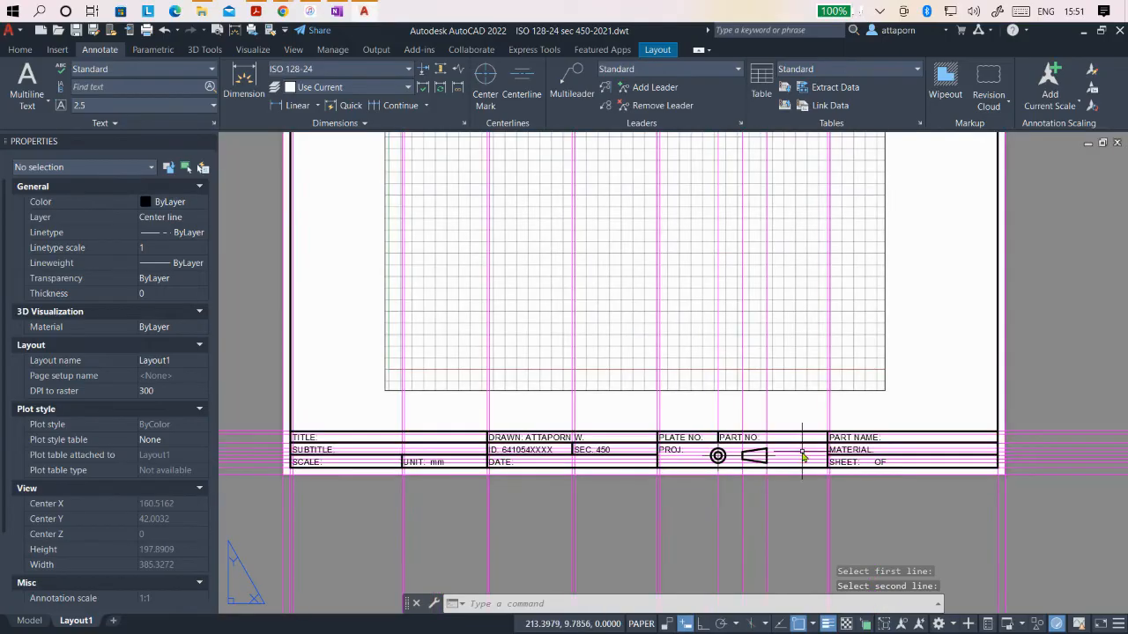
scroll(738, 449, "up", 6)
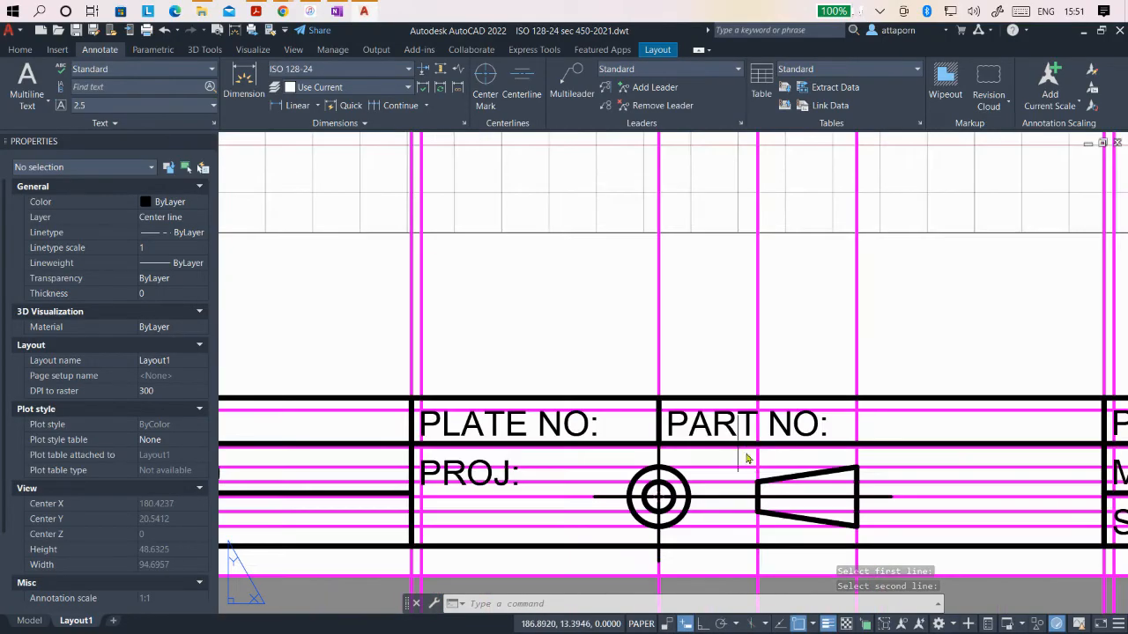
scroll(726, 527, "up", 2)
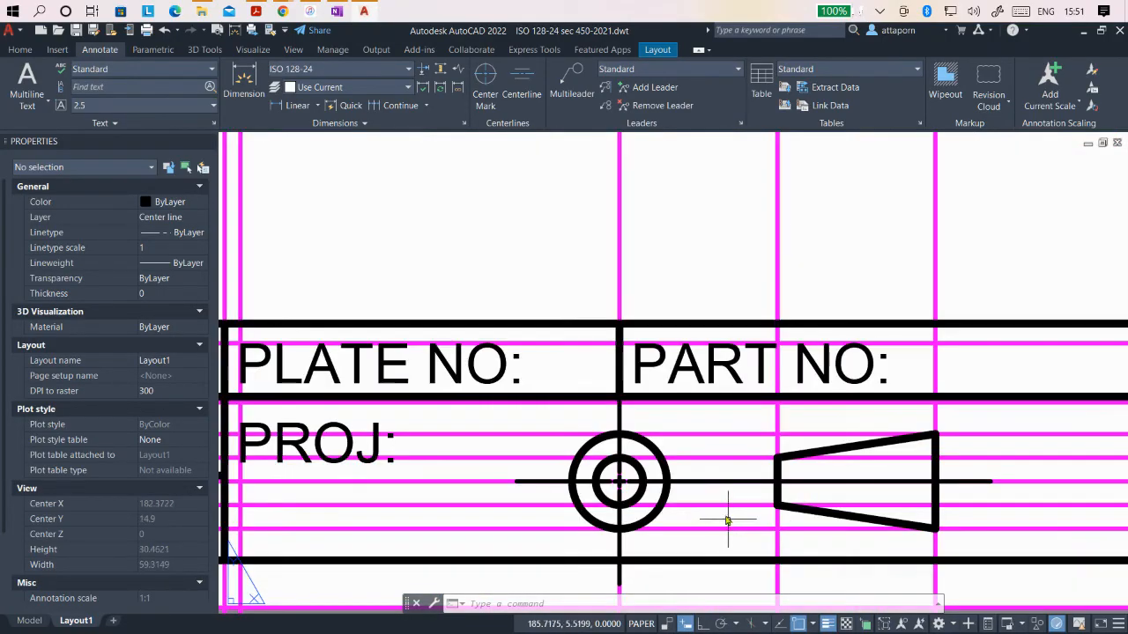
scroll(687, 466, "down", 2)
scroll(696, 485, "up", 2)
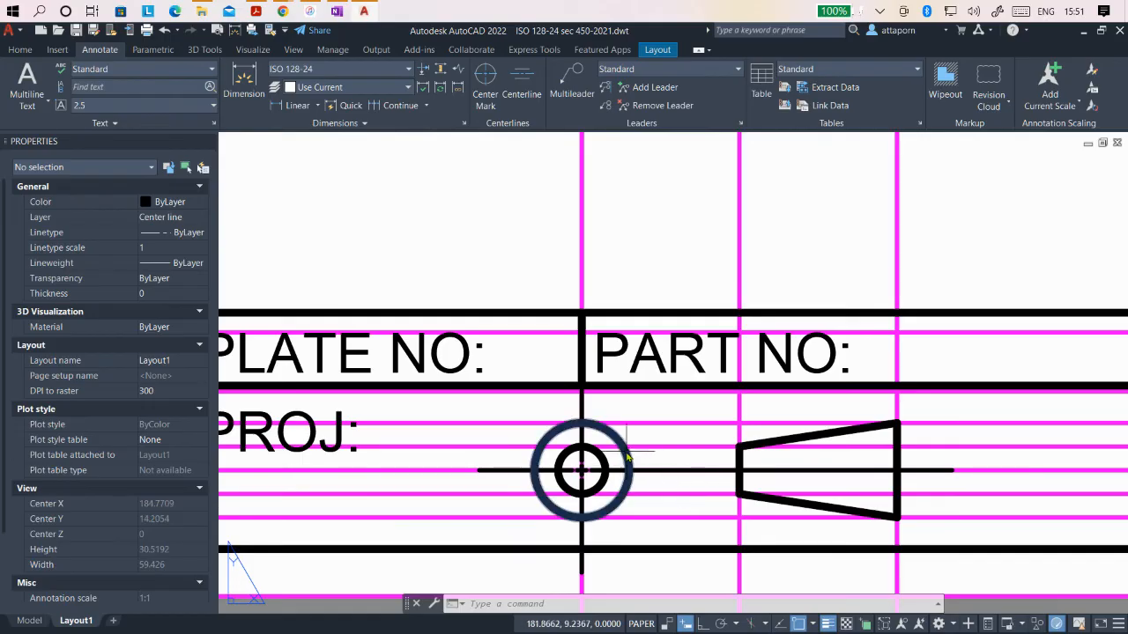
scroll(608, 451, "down", 2)
scroll(564, 453, "up", 2)
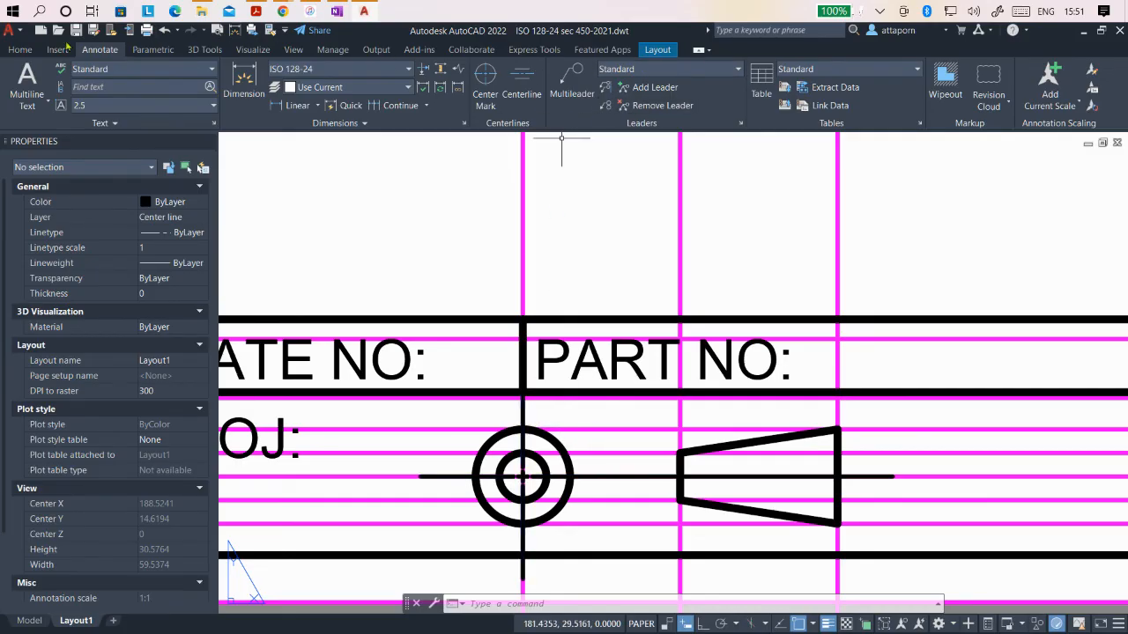
left_click(36, 49)
left_click(635, 74)
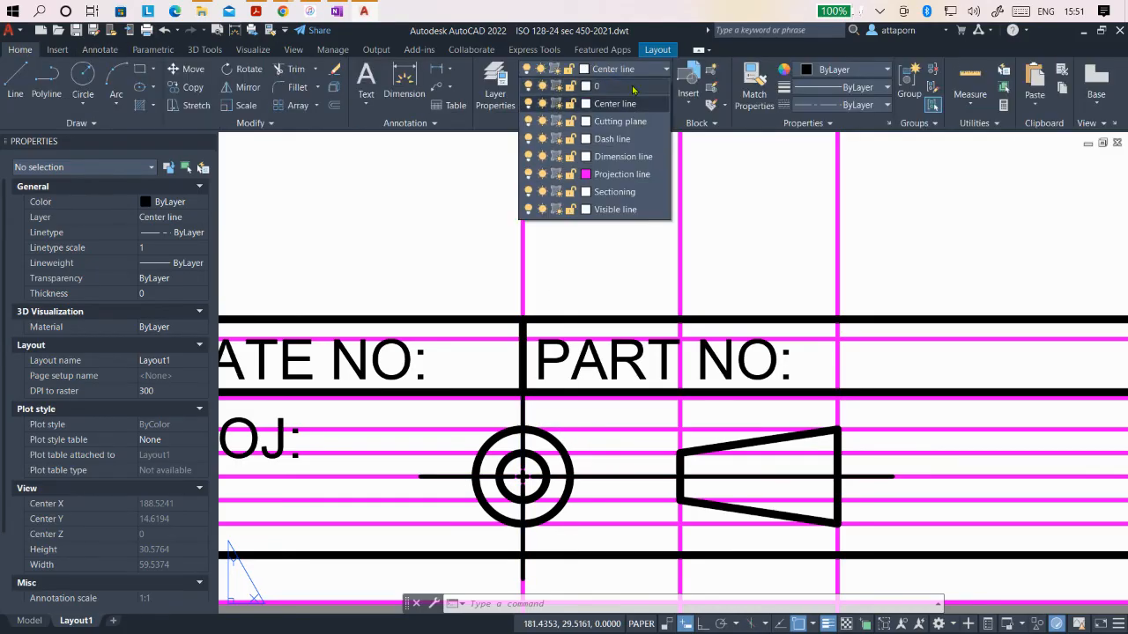
left_click(528, 174)
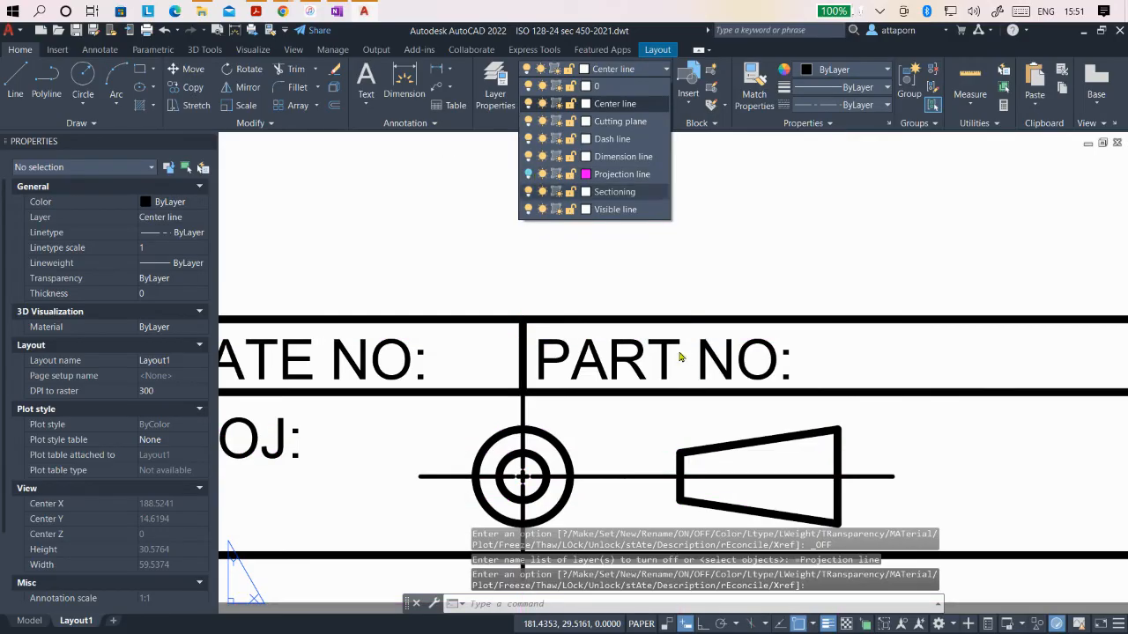
Step: Shorten the circles' center mark by setting its top, left, bottom and right extensions to 1
left_click(523, 440)
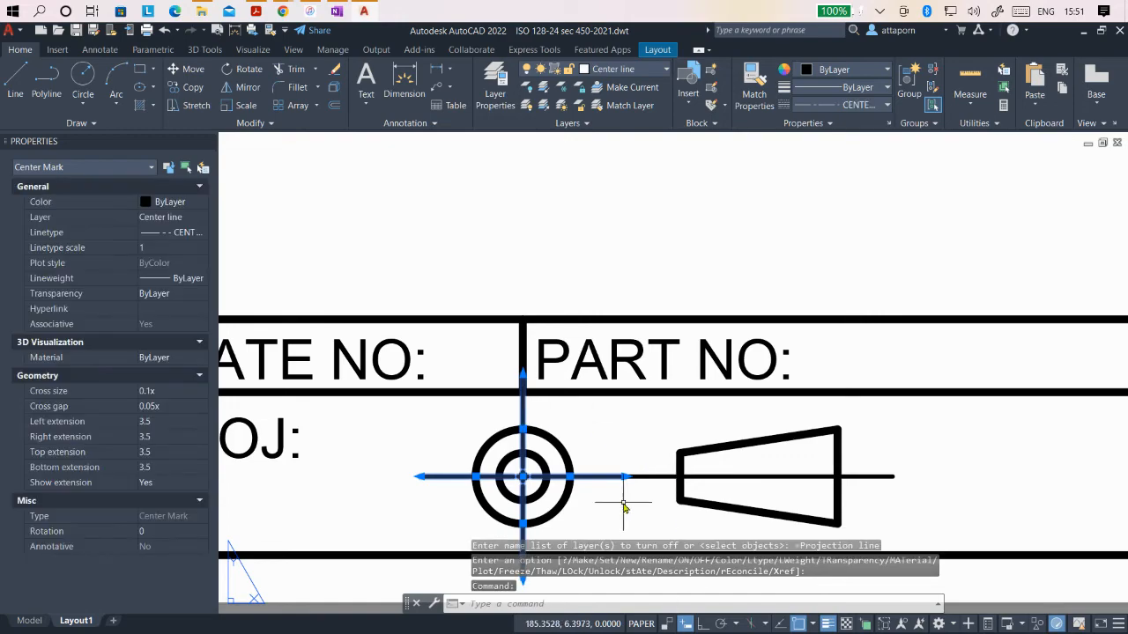
left_click(522, 375)
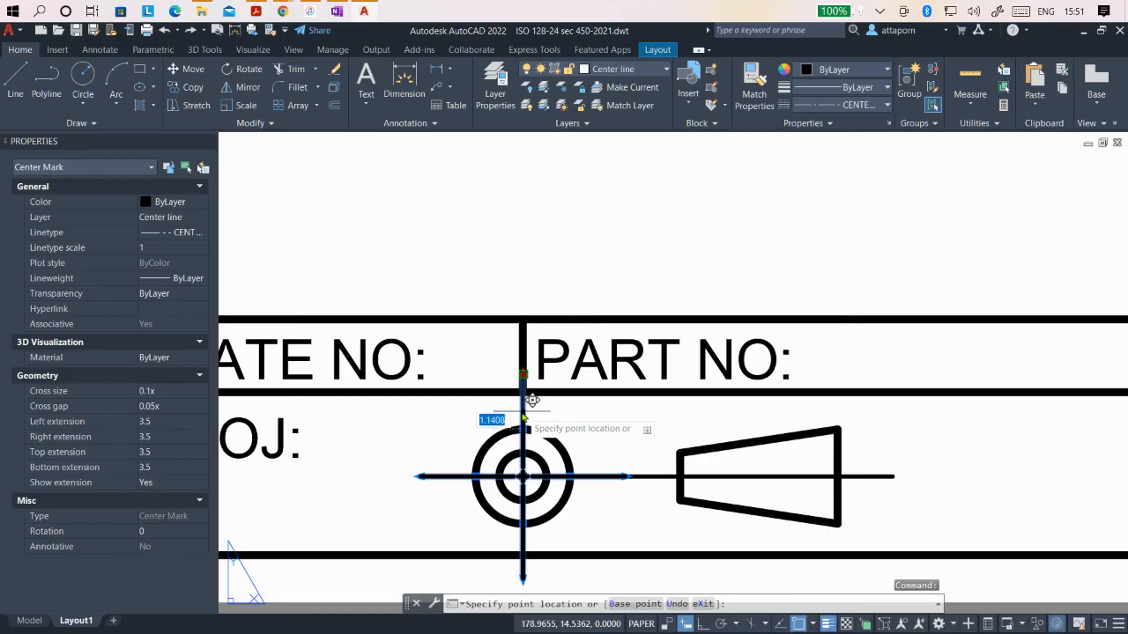
type("1")
key("Return")
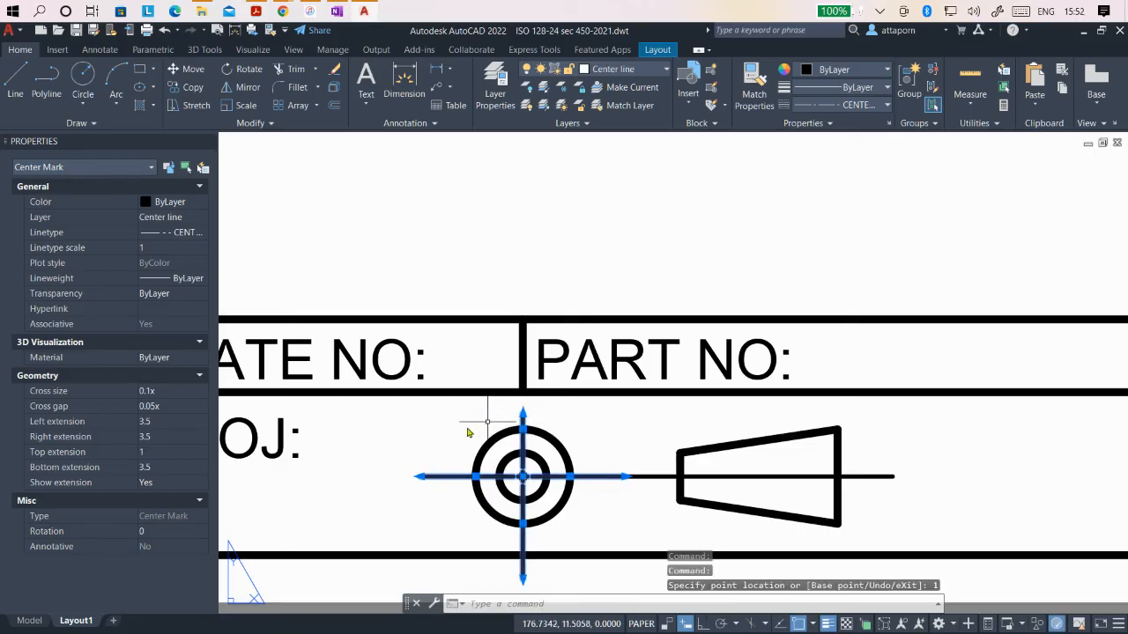
left_click(419, 479)
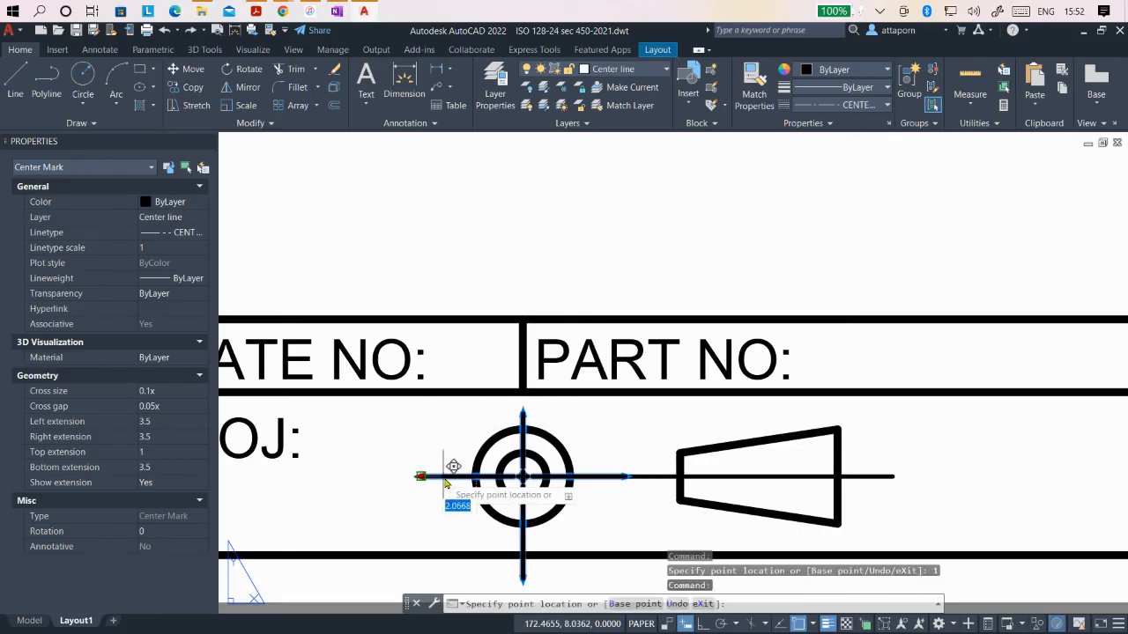
type("1")
key("Return")
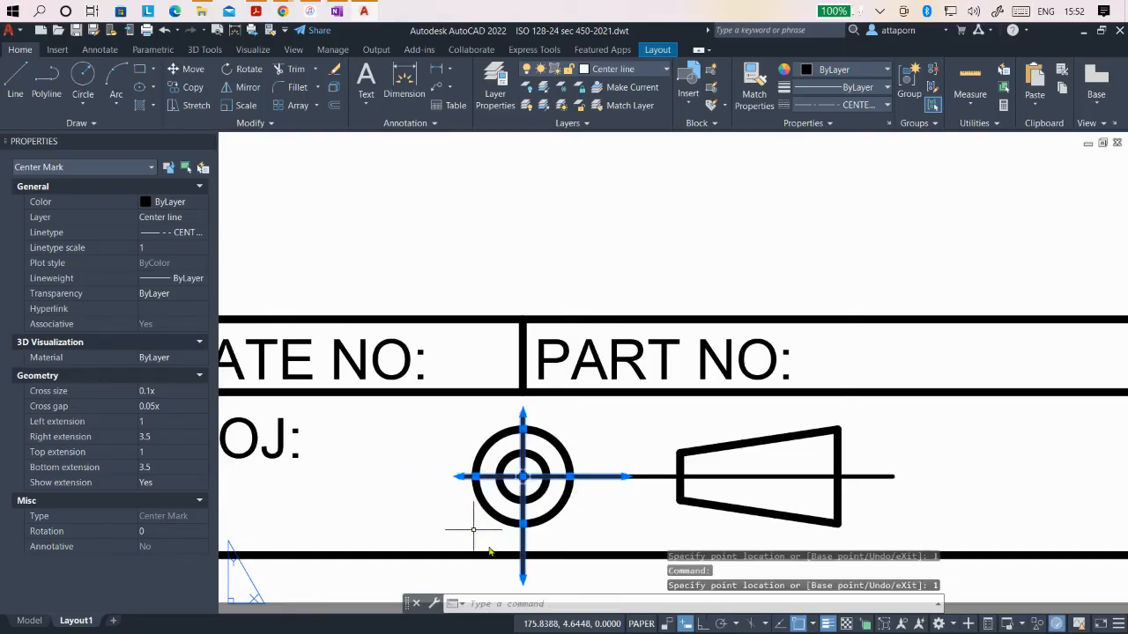
left_click(523, 580)
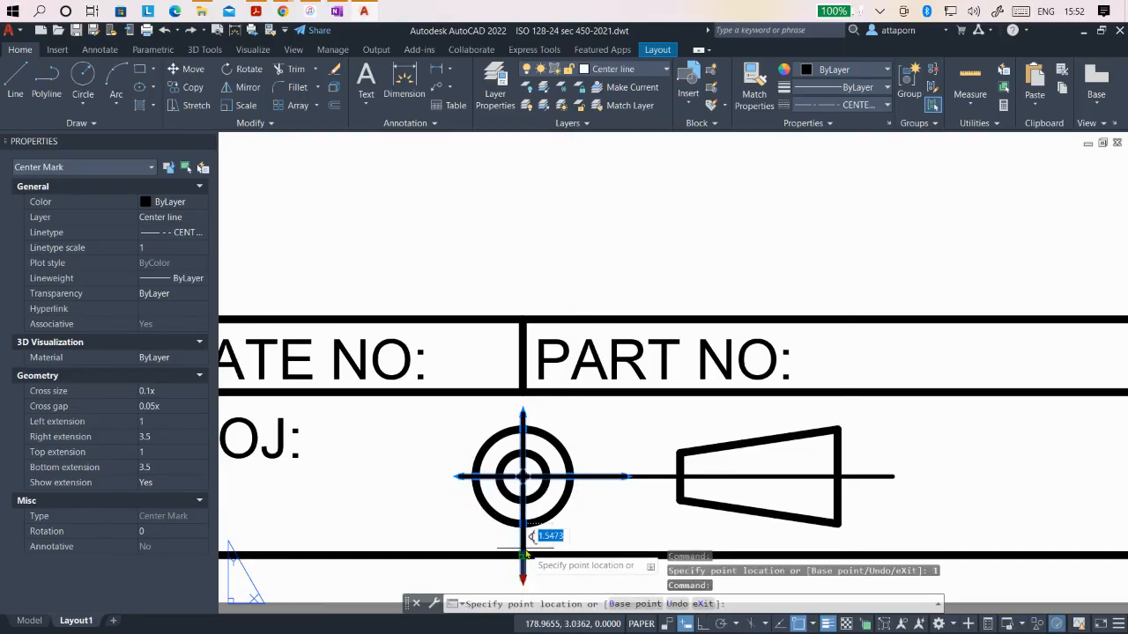
type("1")
key("Return")
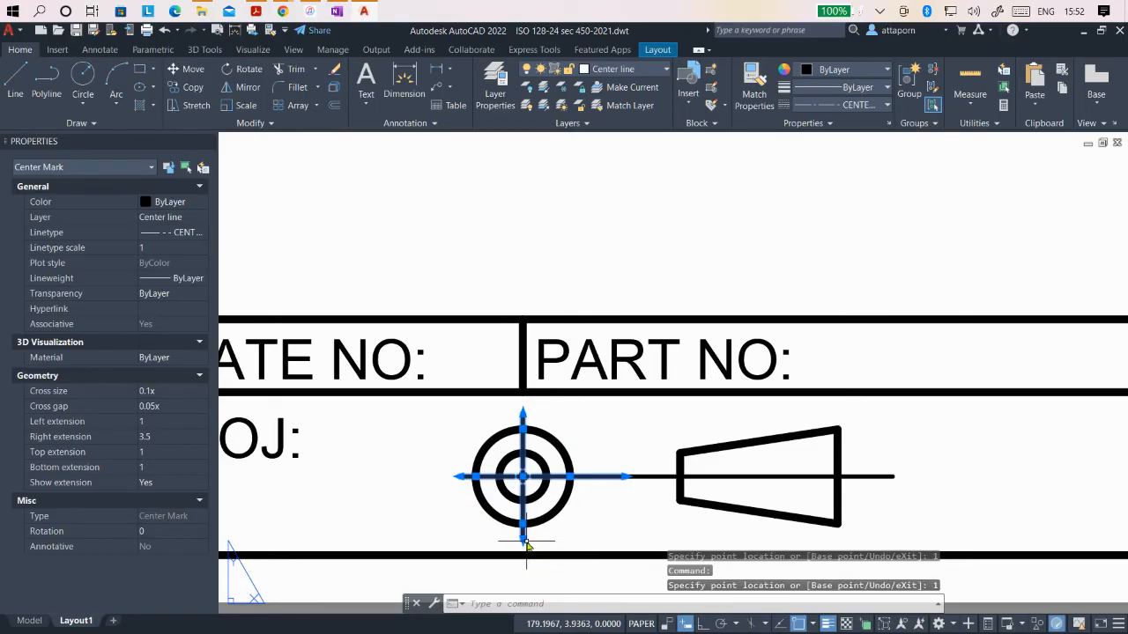
left_click(625, 477)
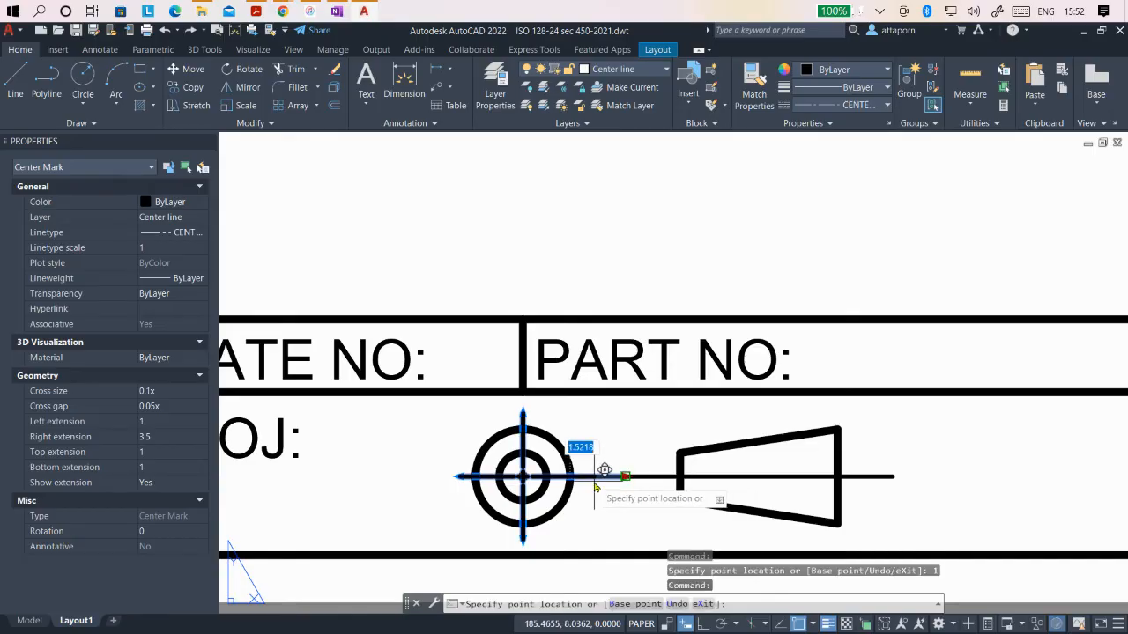
left_click(592, 476)
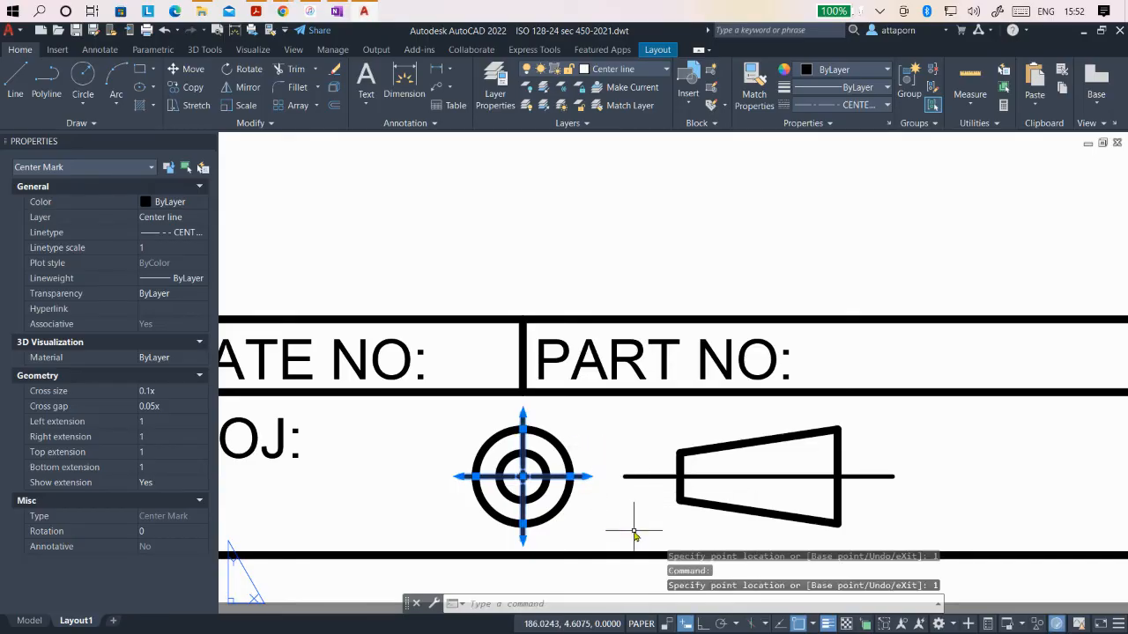
Step: Set the start and end extensions of the trapezoid's centerline to 1
left_click(642, 477)
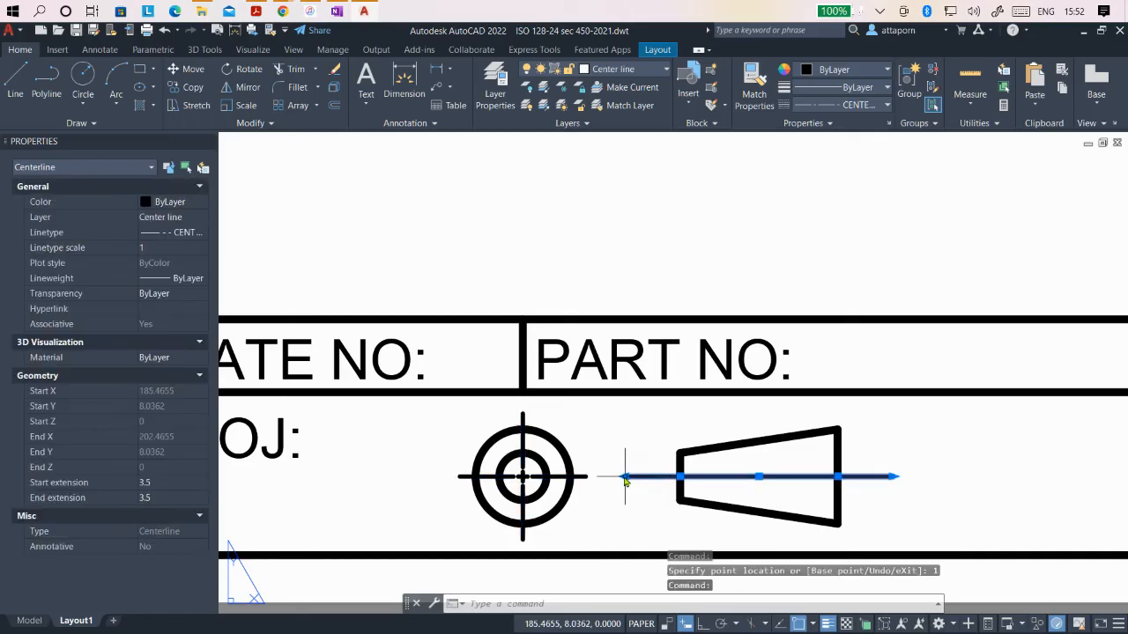
left_click(624, 477)
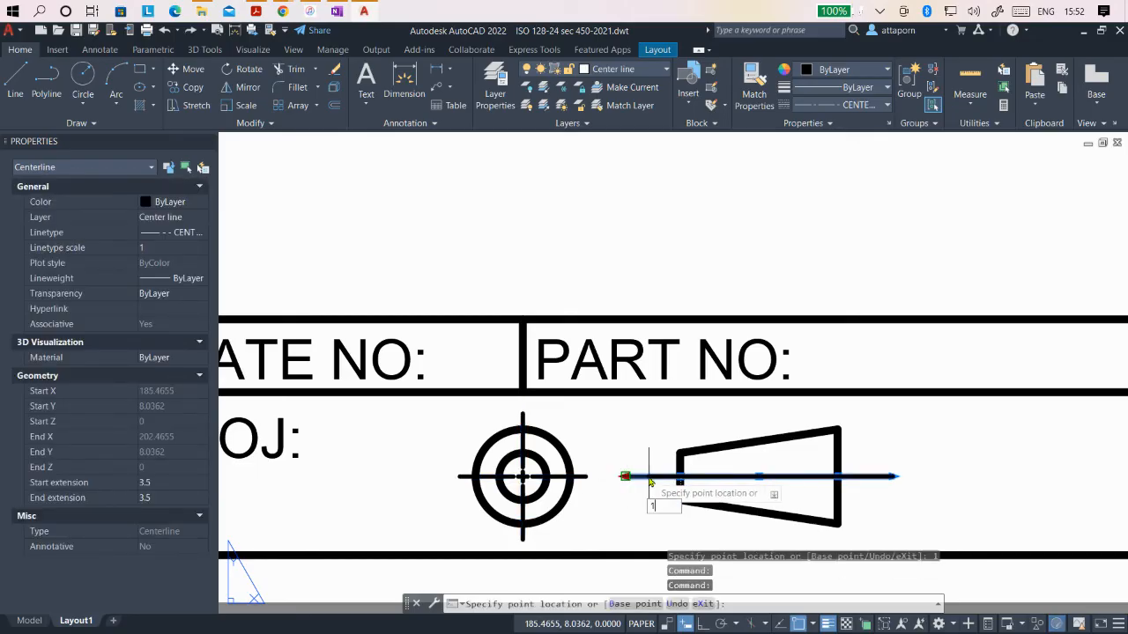
key("Return")
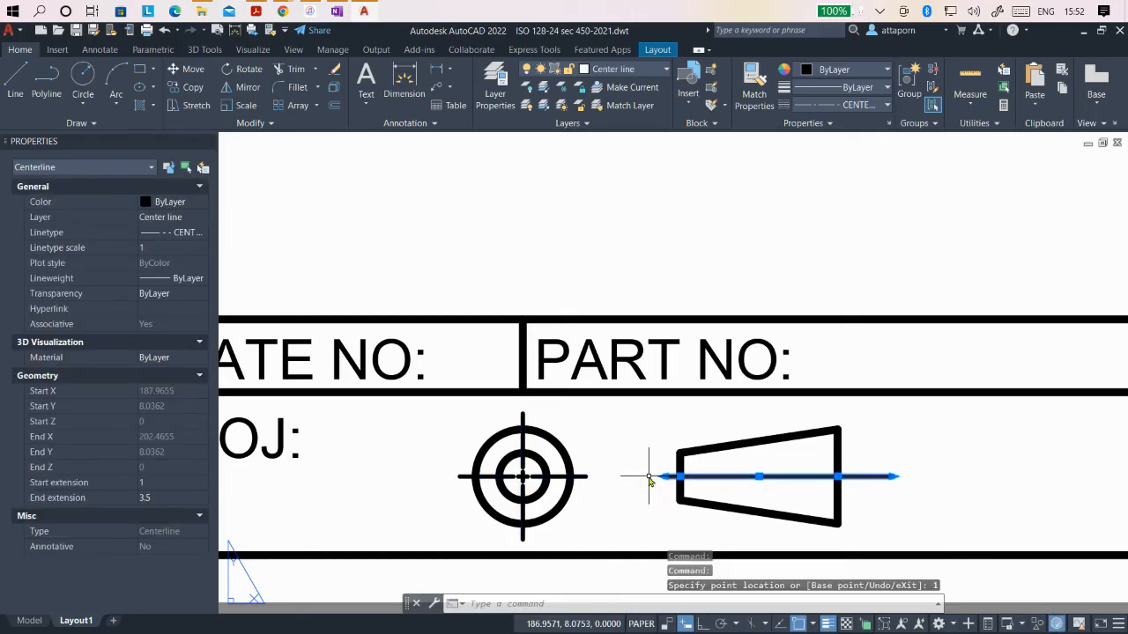
left_click(893, 477)
key("Escape")
key("Escape")
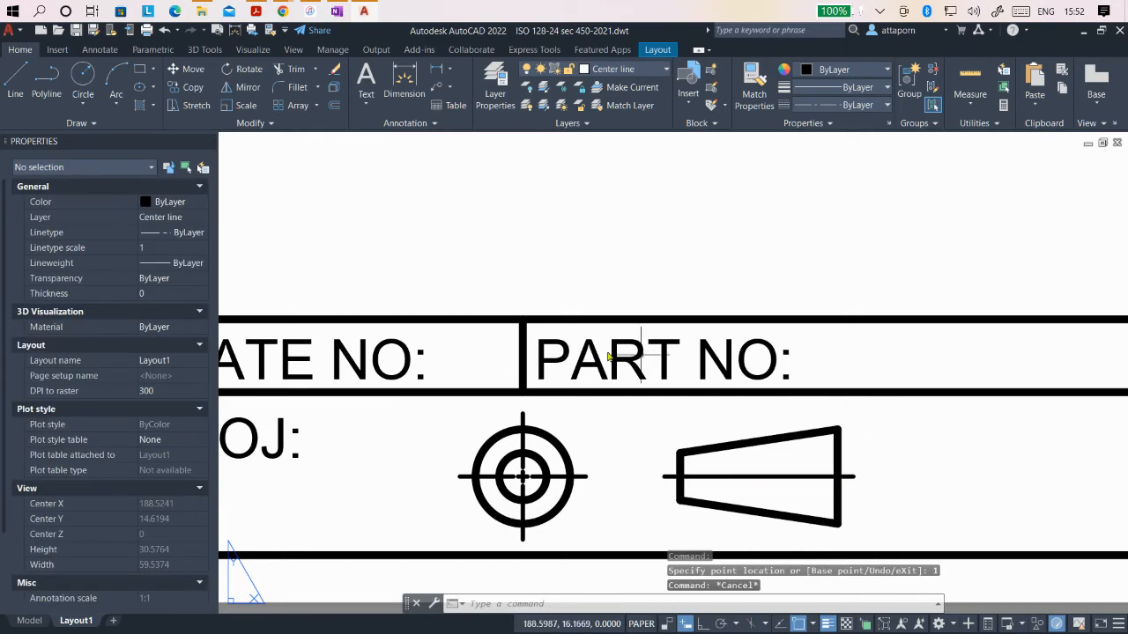
Step: Set the linetype scale of the trapezoid's centerline to 0.3
left_click(784, 478)
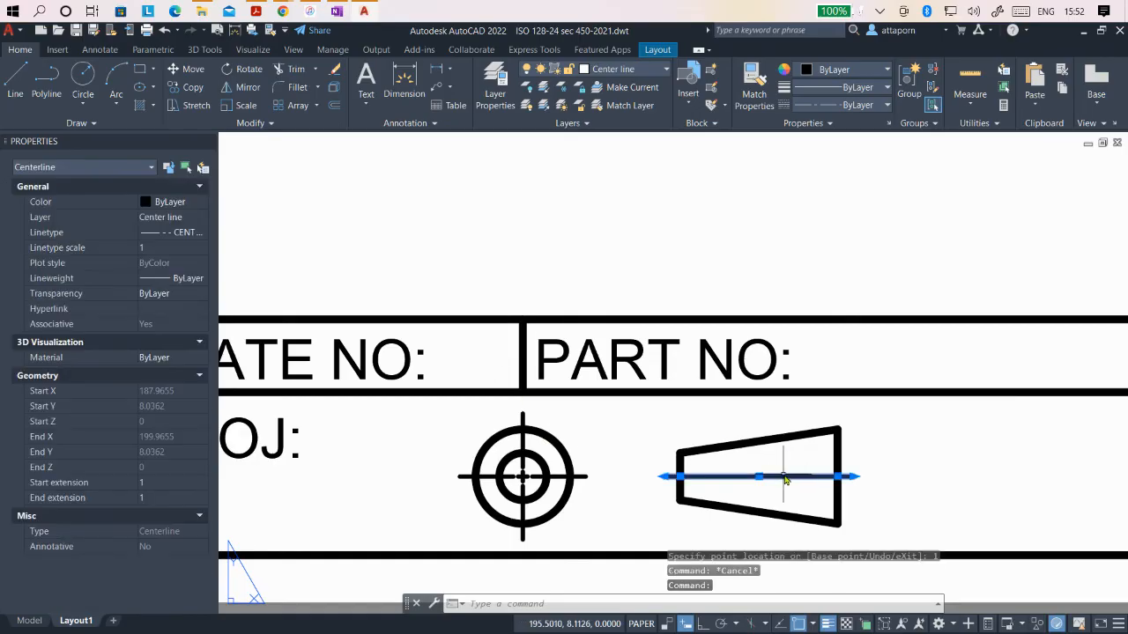
left_click(152, 248)
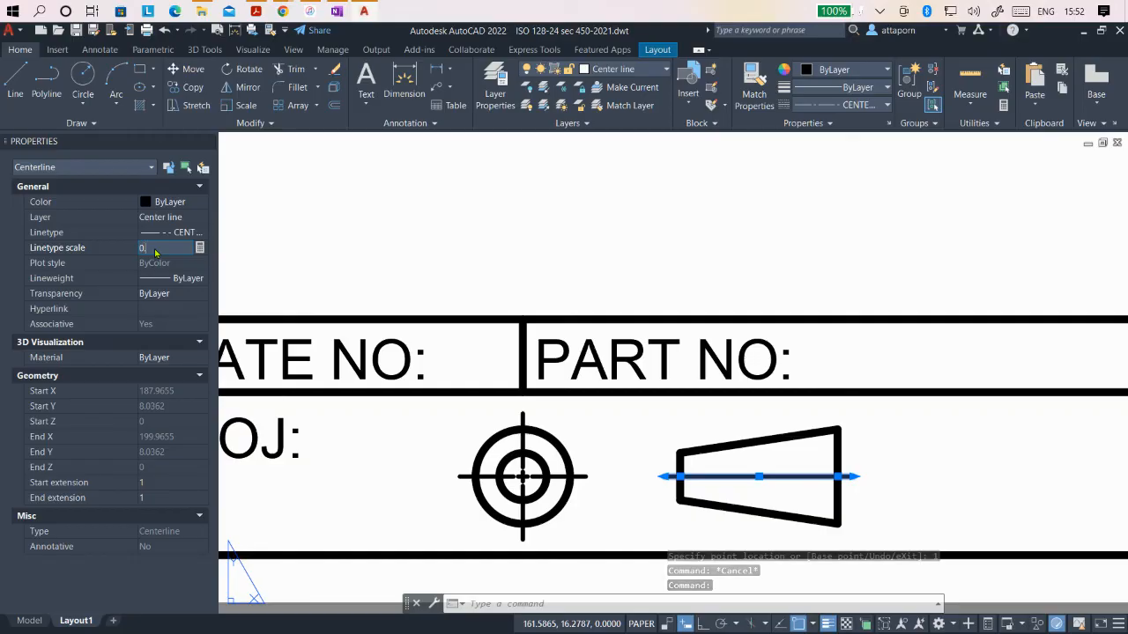
type("0.3")
key("Return")
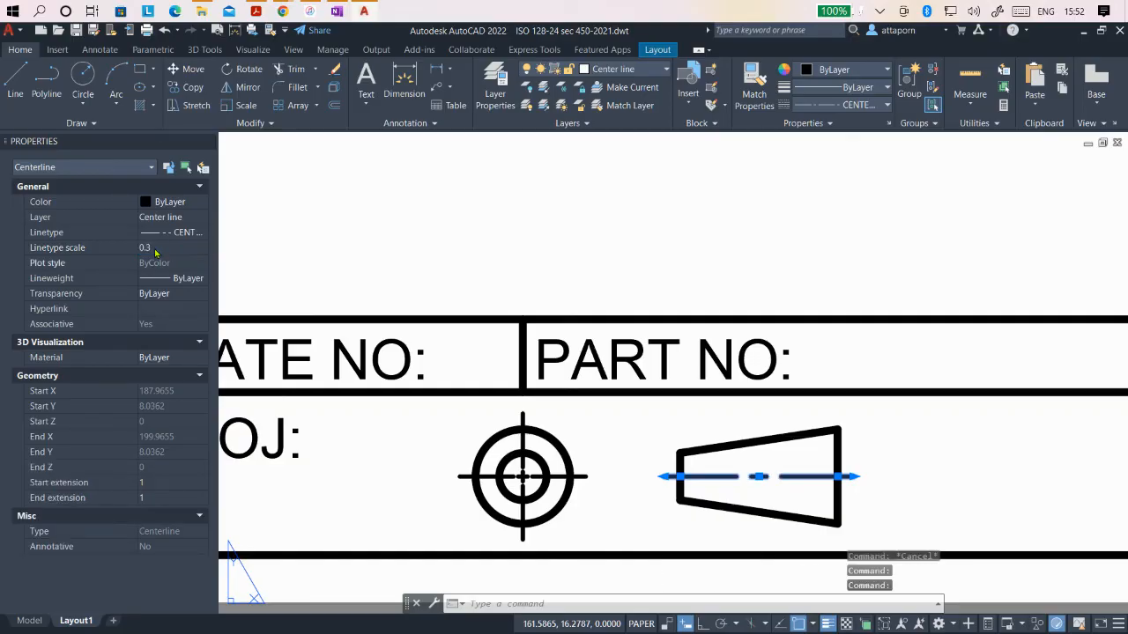
key("Escape")
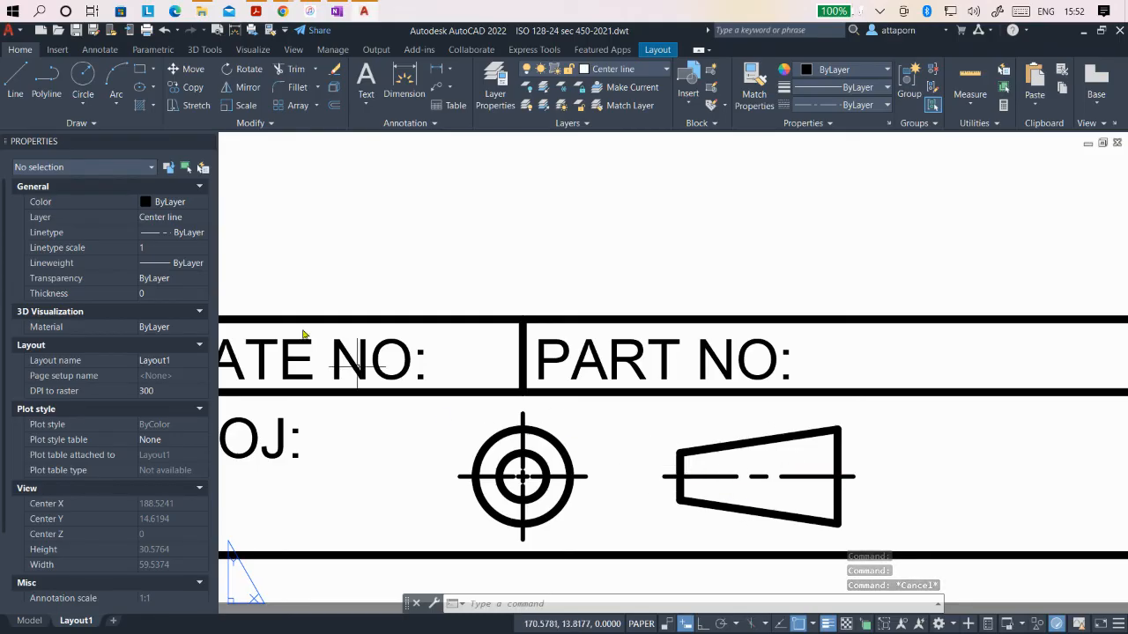
Step: Try linetype scales of 0.3 and 0.1 on the circles' center mark
left_click(523, 423)
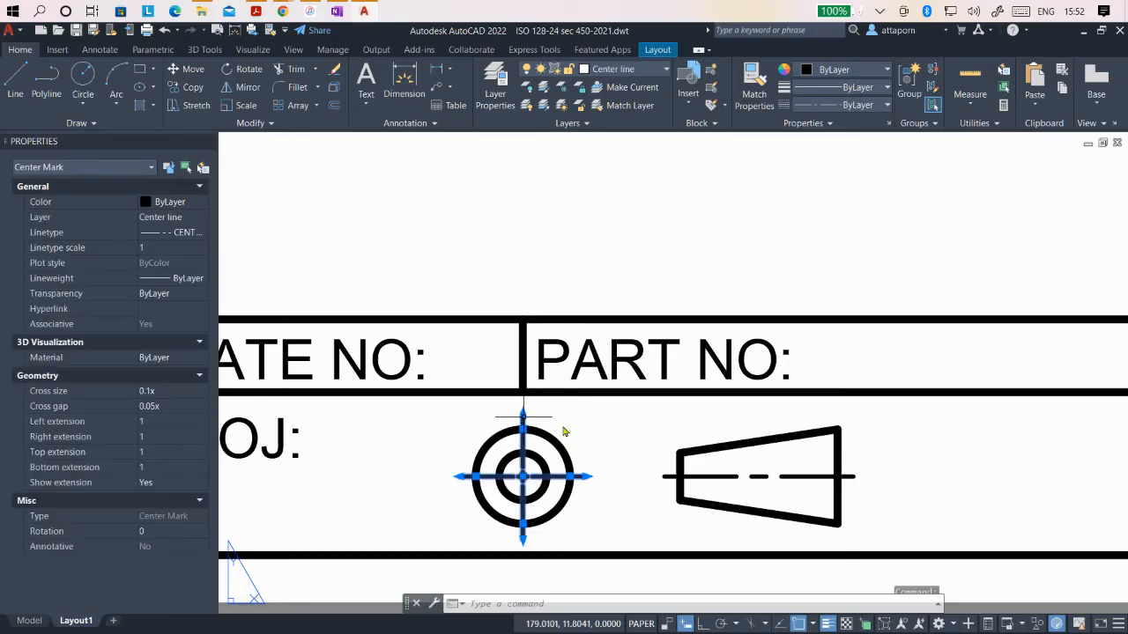
left_click(165, 249)
key("Return")
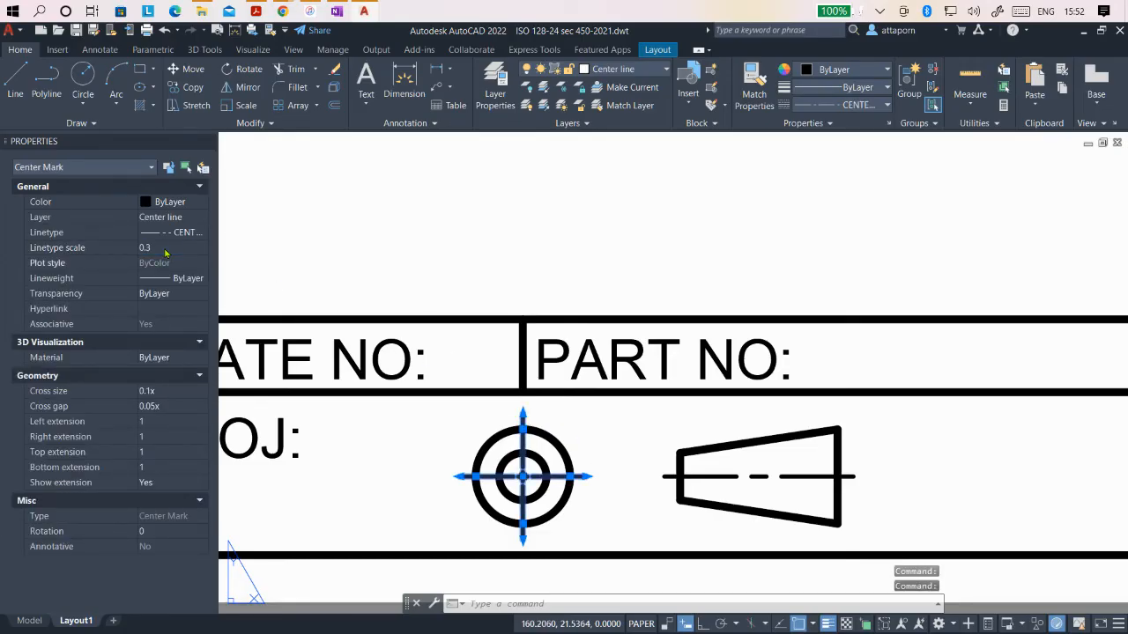
left_click(171, 251)
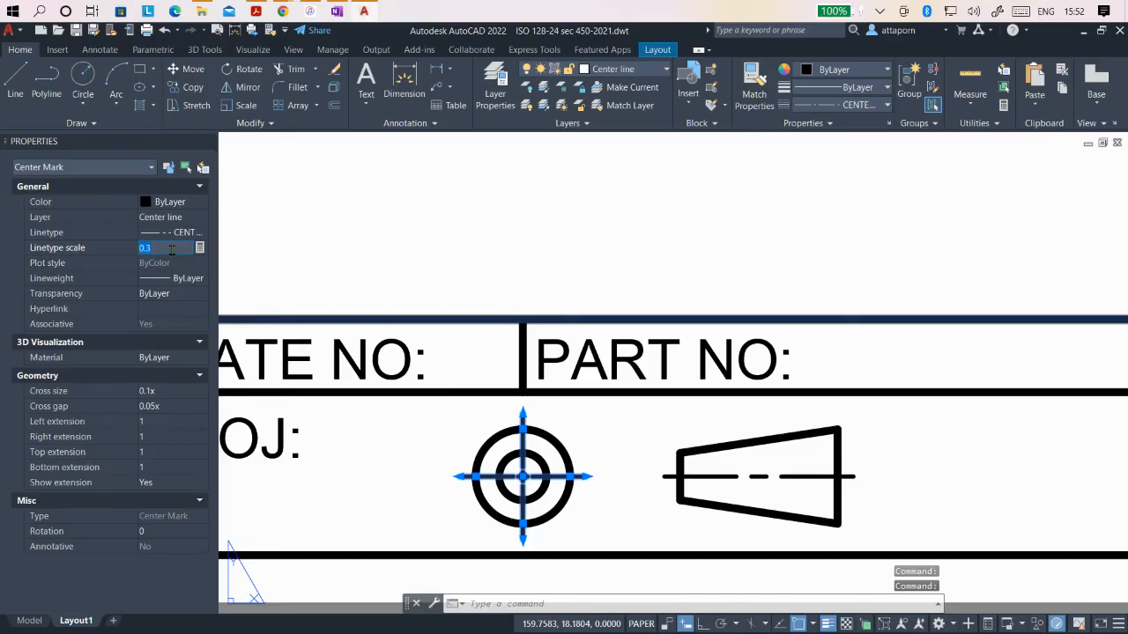
key("Return")
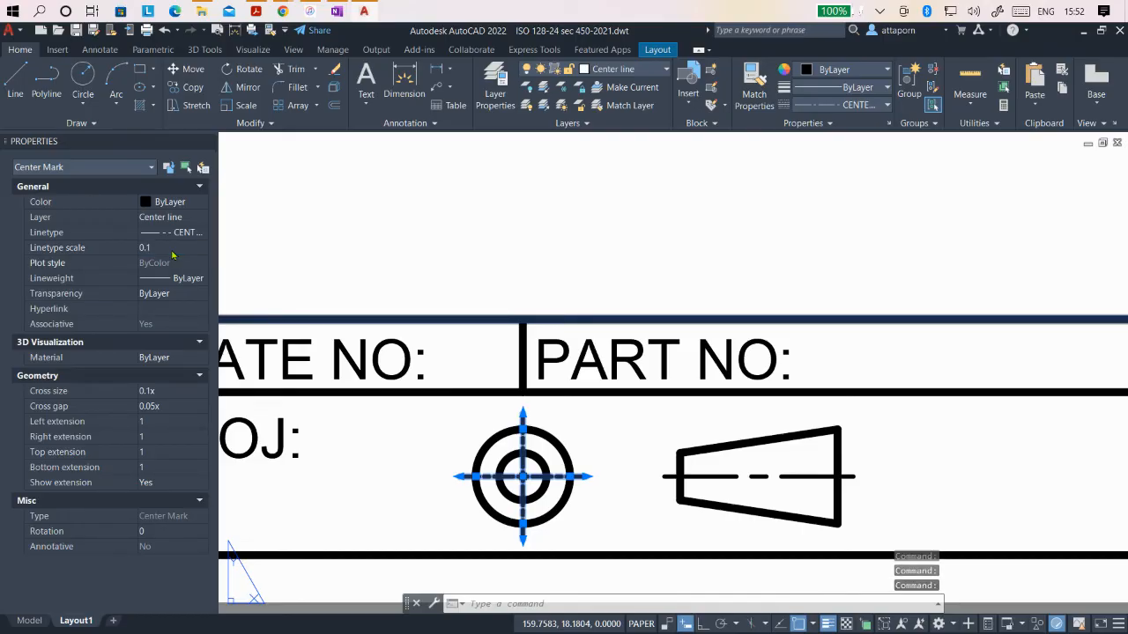
key("Escape")
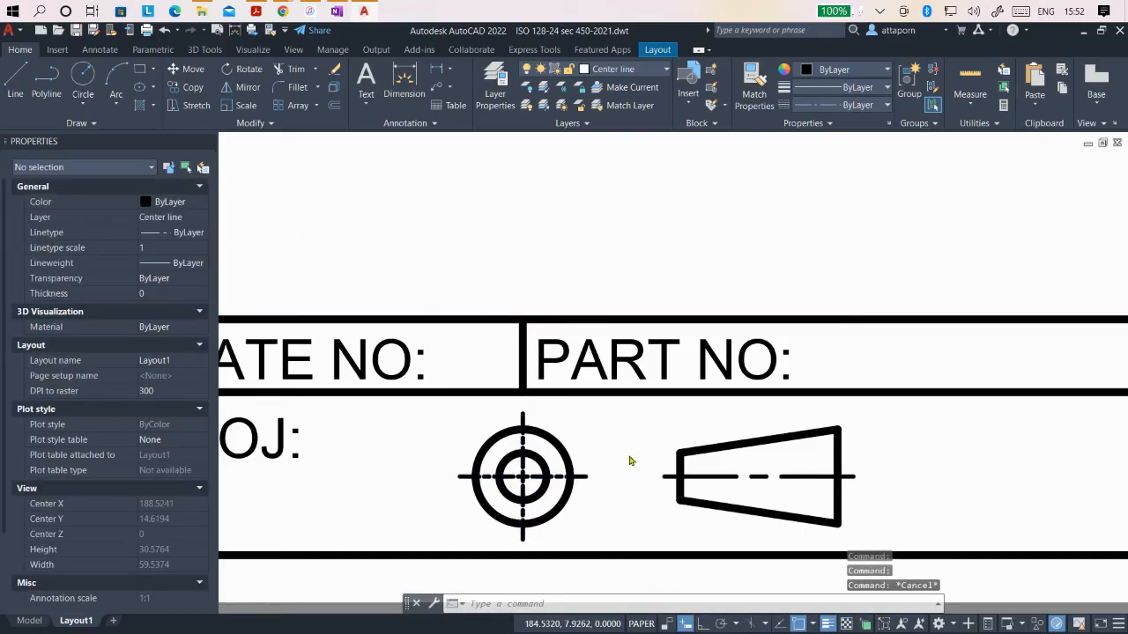
Step: Try a linetype scale of 0.5 on the circles' center mark
scroll(700, 421, "down", 4)
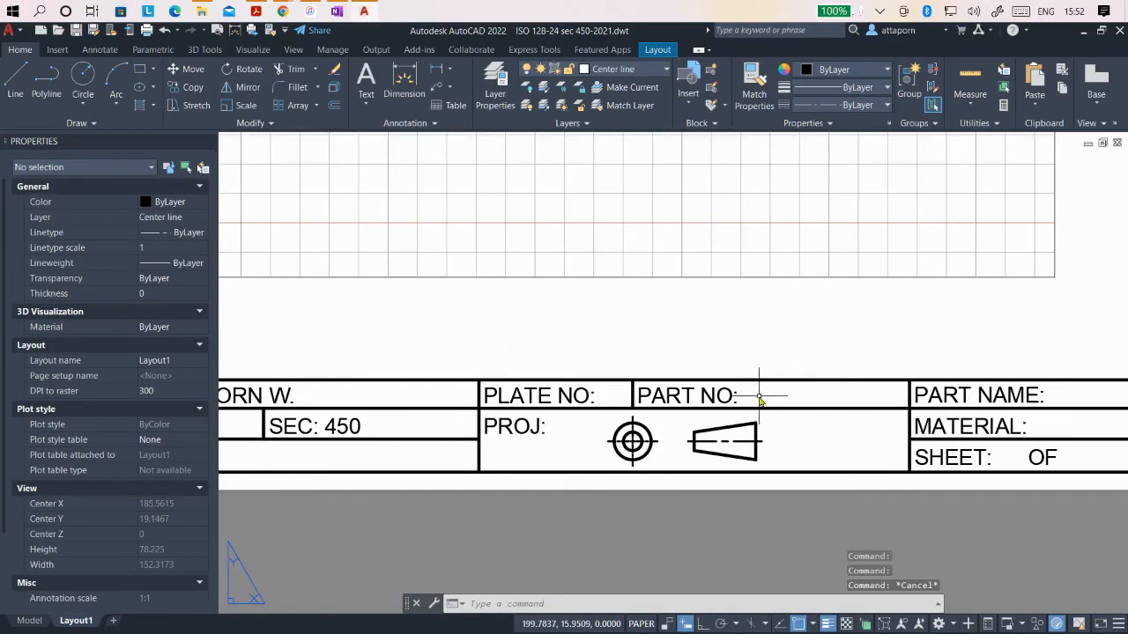
left_click(660, 442)
left_click(156, 249)
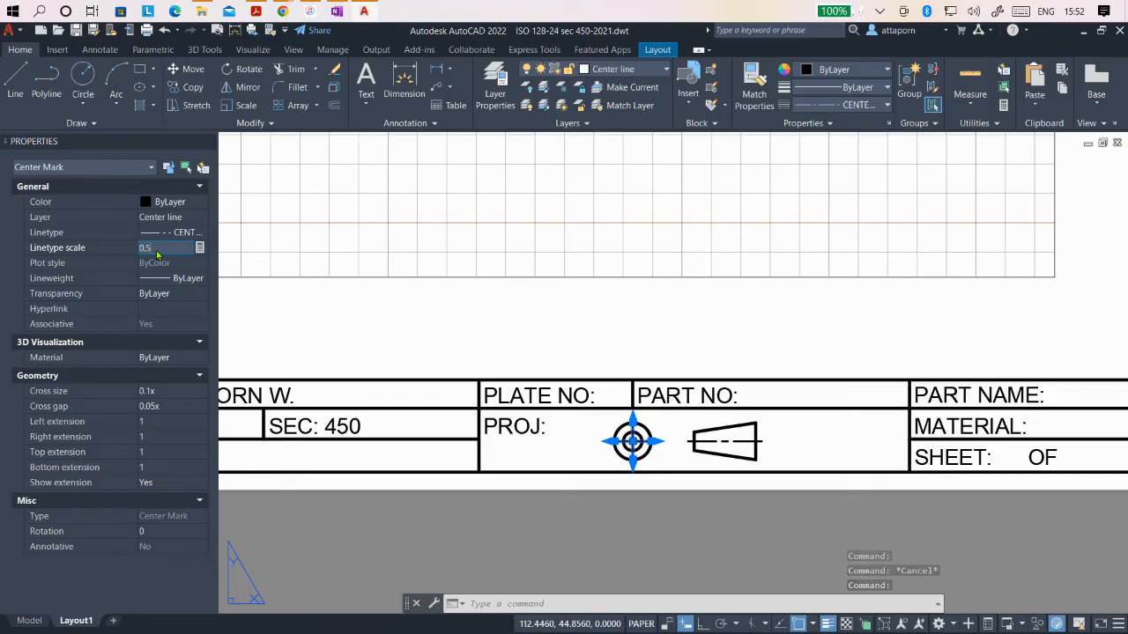
key("Return")
key("Escape")
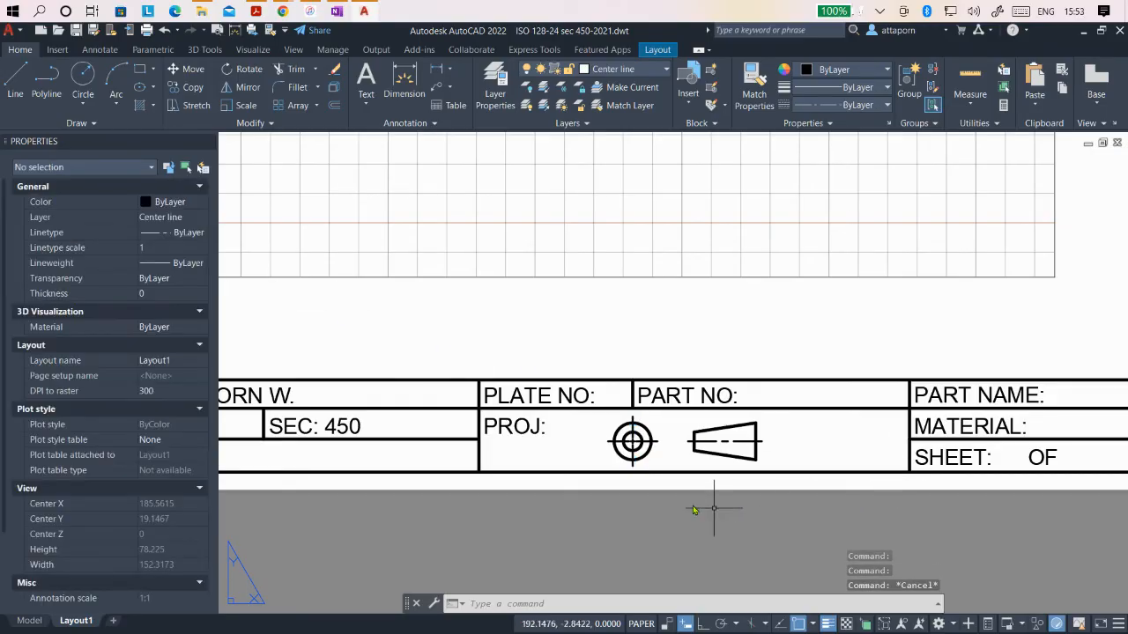
scroll(643, 445, "up", 6)
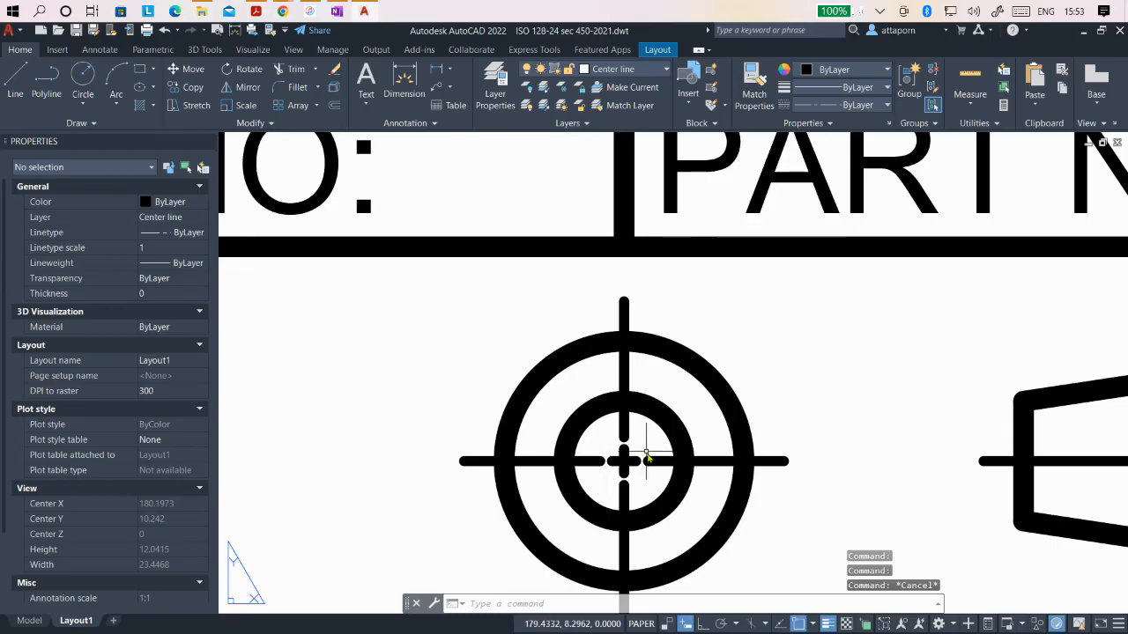
Step: Set the linetype scale of the circles' center mark to 0.3
scroll(644, 461, "down", 5)
scroll(740, 458, "up", 2)
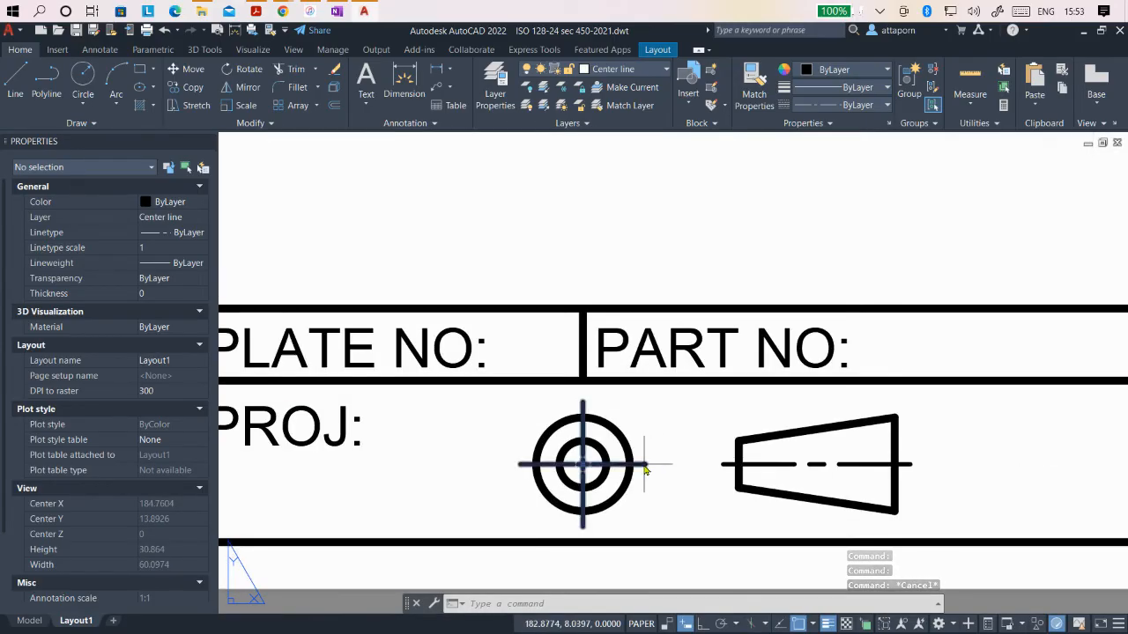
left_click(644, 463)
left_click(171, 247)
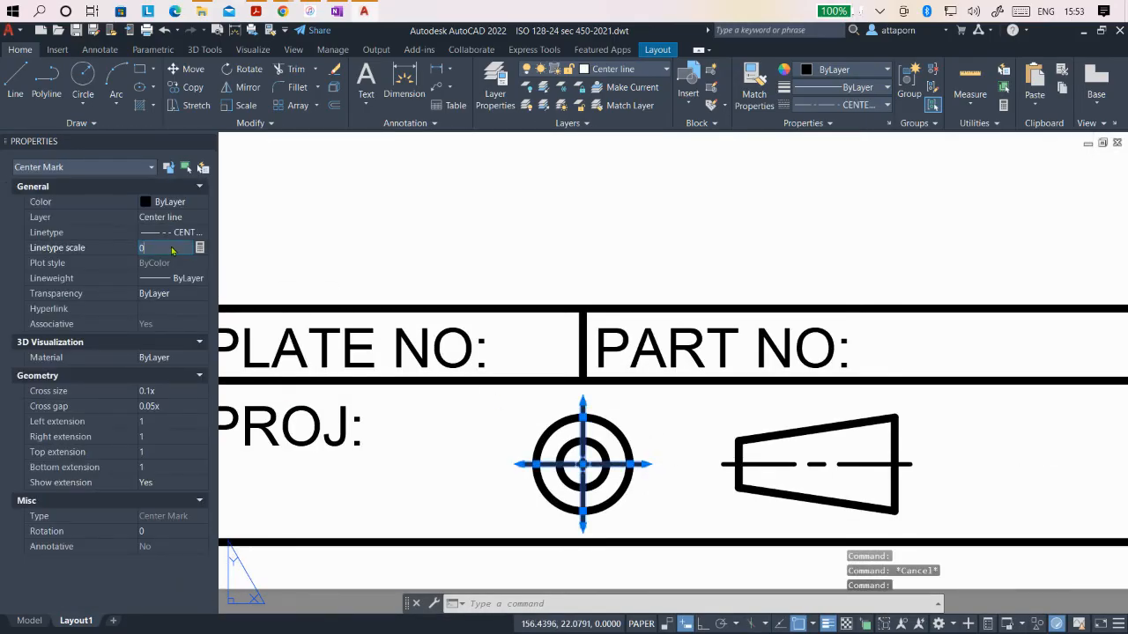
key("Return")
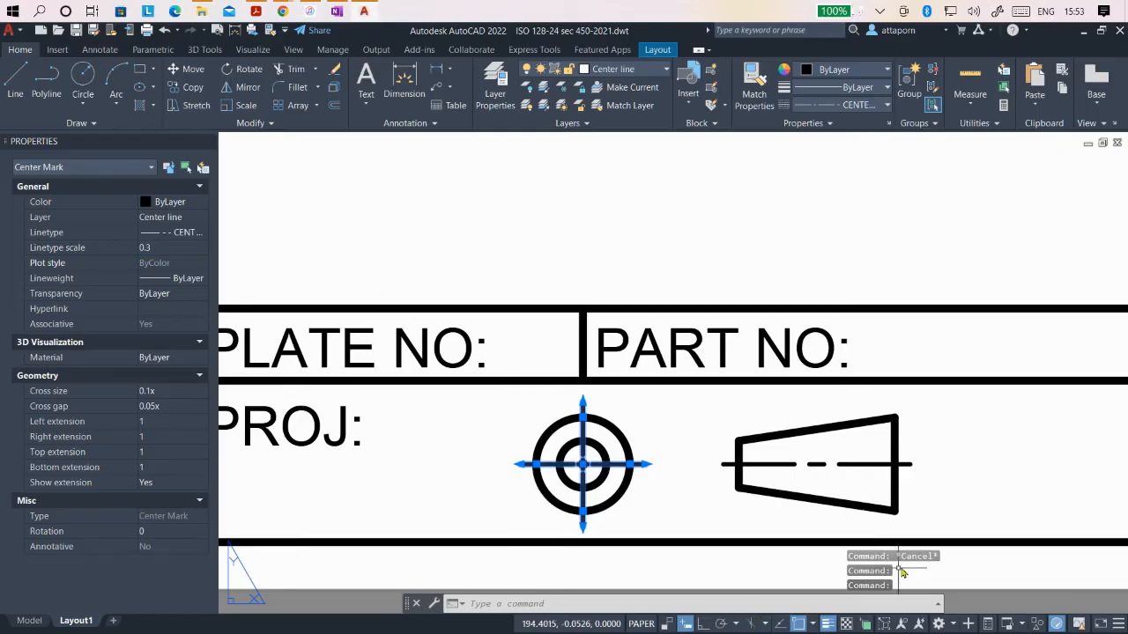
scroll(723, 471, "down", 1)
key("Escape")
scroll(710, 480, "down", 3)
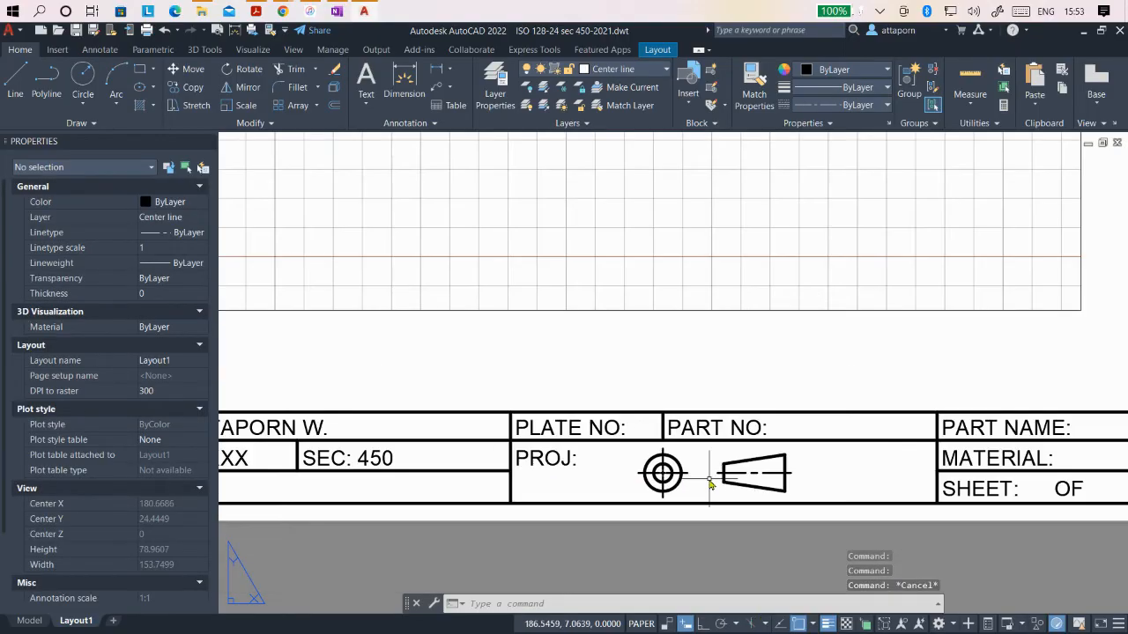
scroll(710, 483, "down", 4)
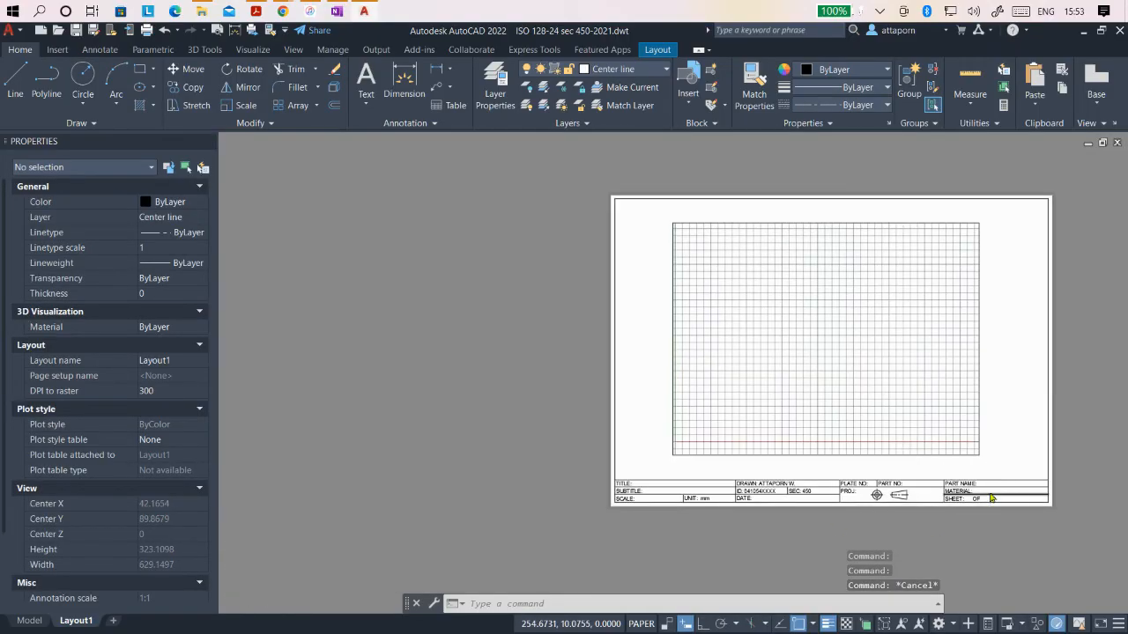
Step: Move the trapezoid and its centerline 3.5 mm horizontally toward the circles, with Ortho turned on and the short edge's midpoint as base point
scroll(991, 498, "up", 3)
scroll(792, 502, "up", 3)
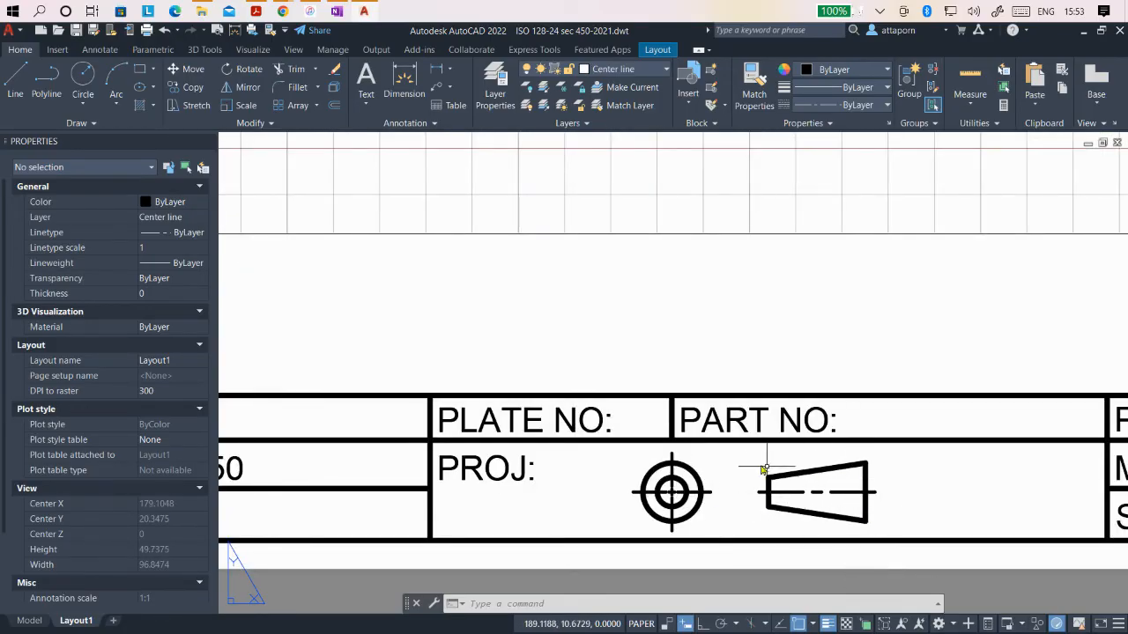
left_click(192, 69)
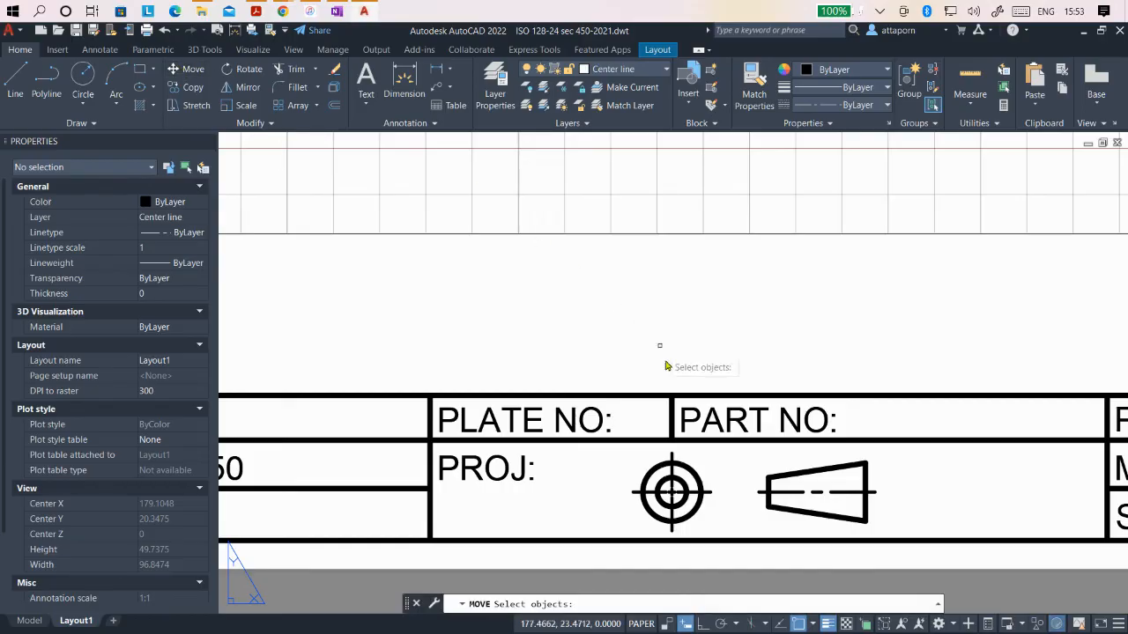
left_click(762, 461)
mouse_move(762, 463)
left_mouse_down()
mouse_move(763, 521)
mouse_move(873, 528)
mouse_move(908, 470)
mouse_move(890, 460)
left_mouse_up()
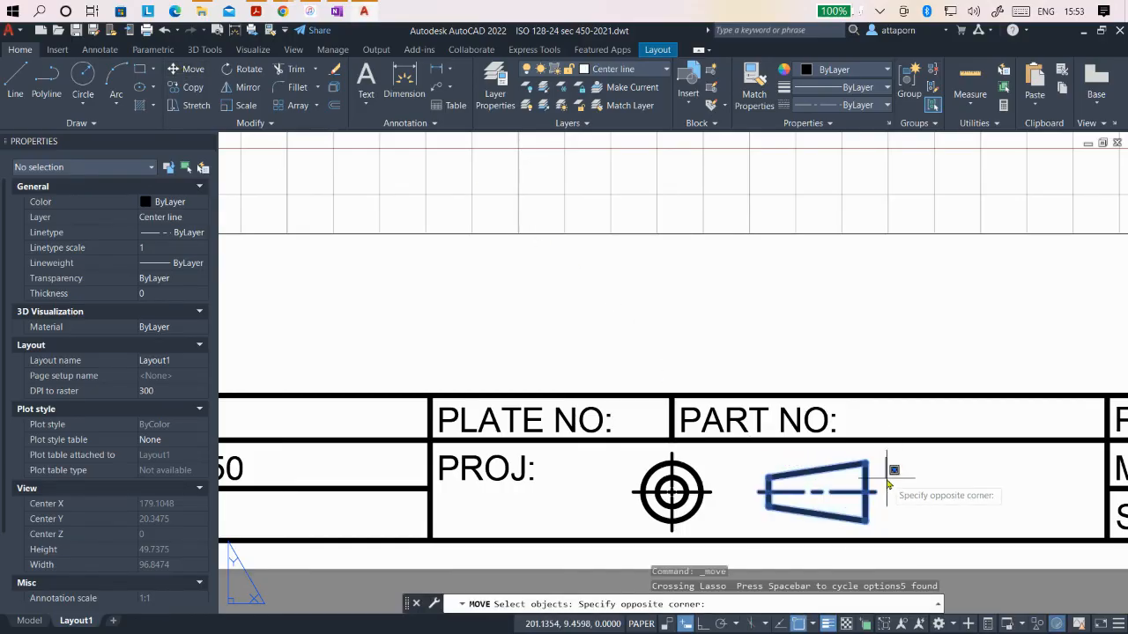
key("Return")
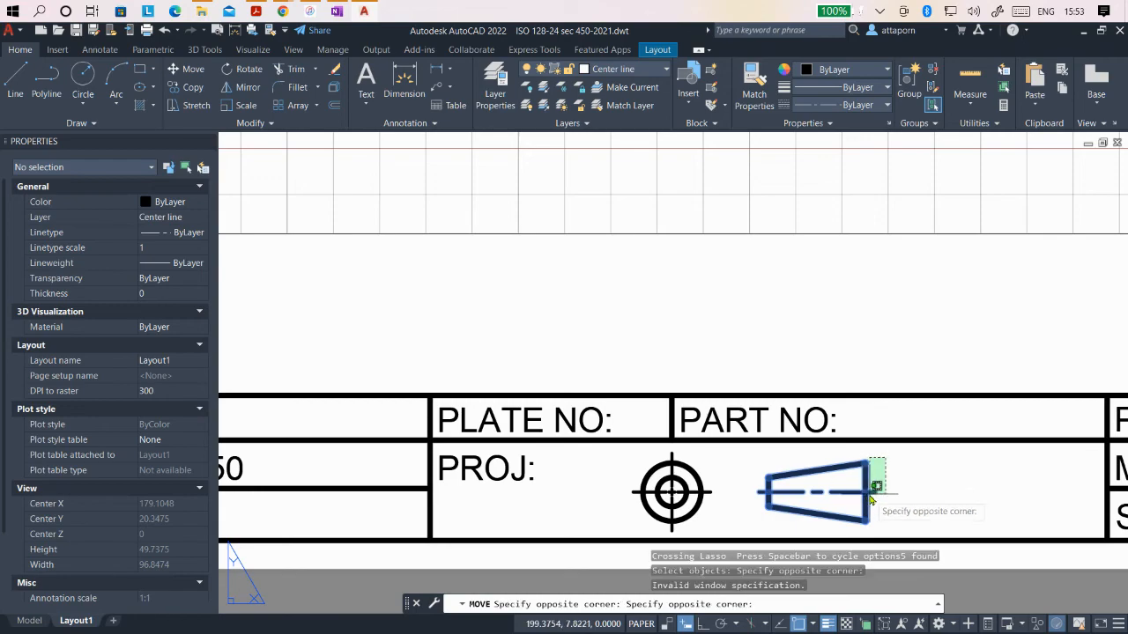
left_click(873, 491)
mouse_move(749, 458)
left_mouse_down()
mouse_move(746, 490)
mouse_move(856, 529)
mouse_move(897, 478)
mouse_move(888, 463)
left_mouse_up()
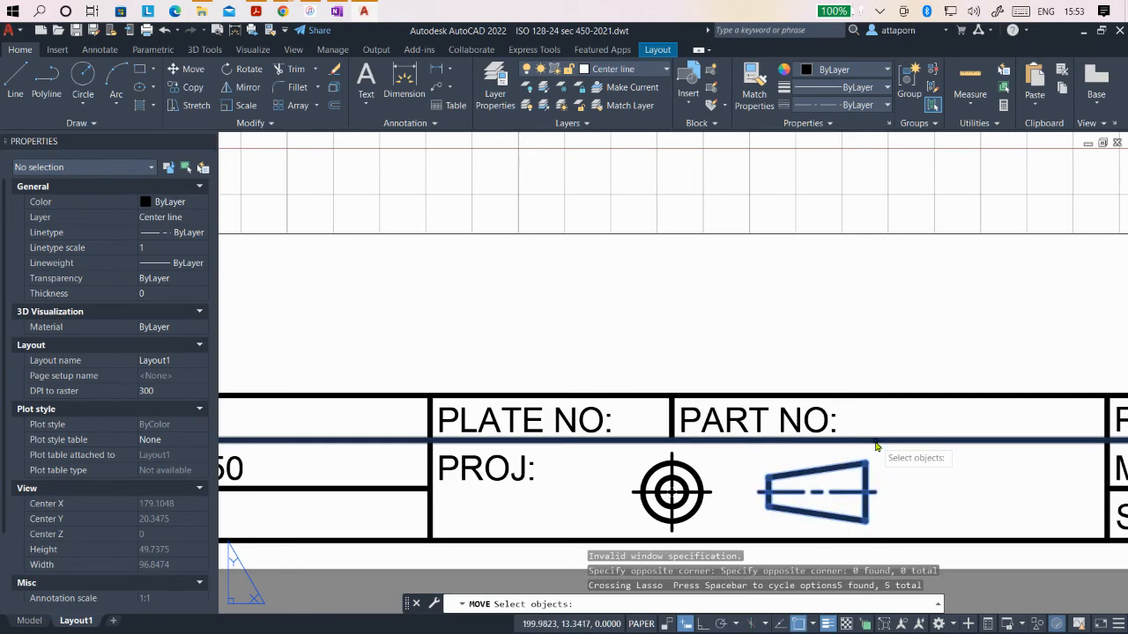
key("Return")
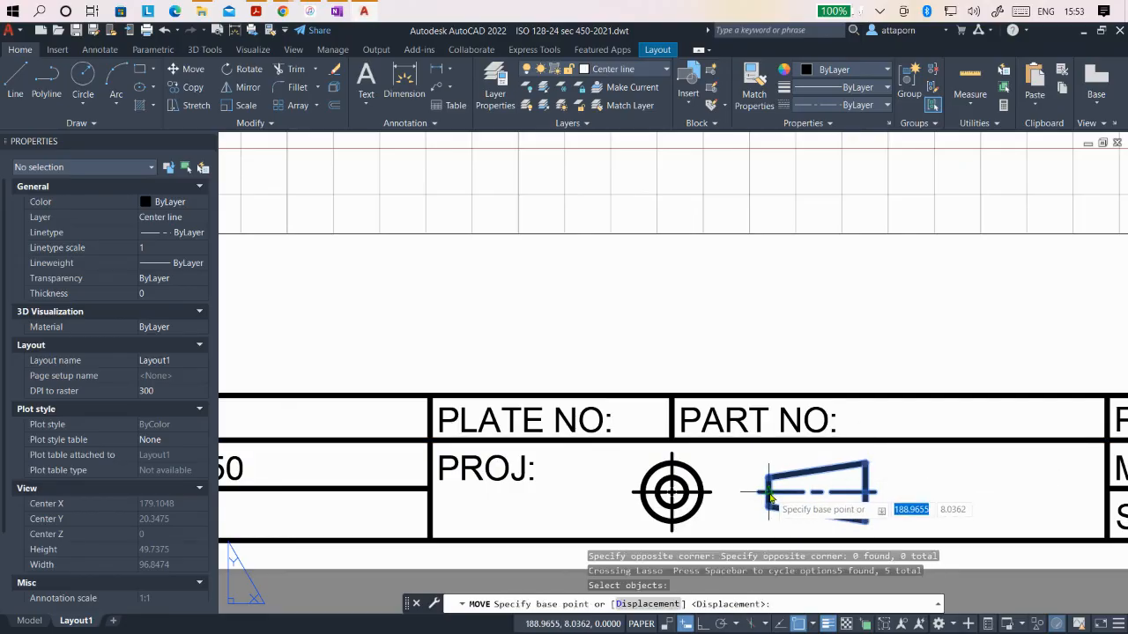
left_click(769, 496)
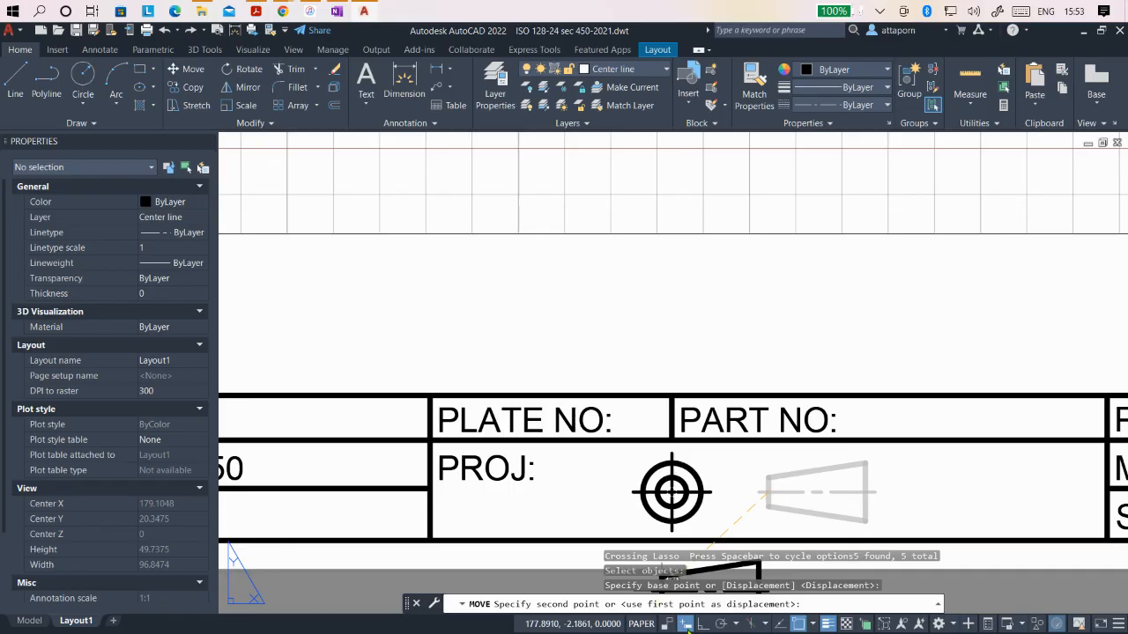
left_click(703, 624)
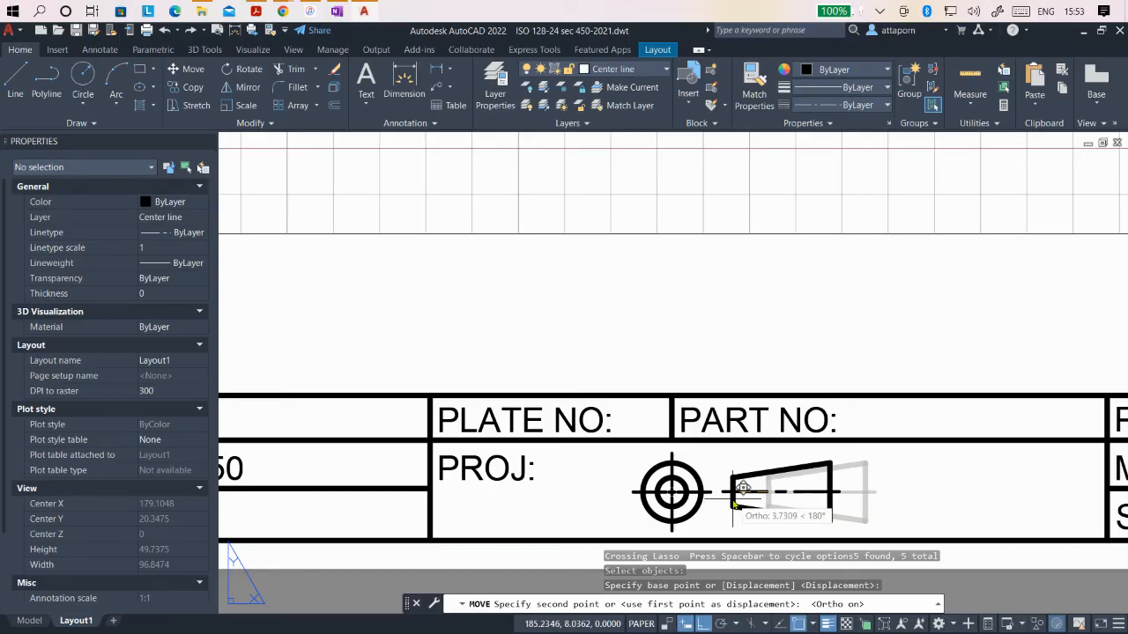
type("3.5")
key("Return")
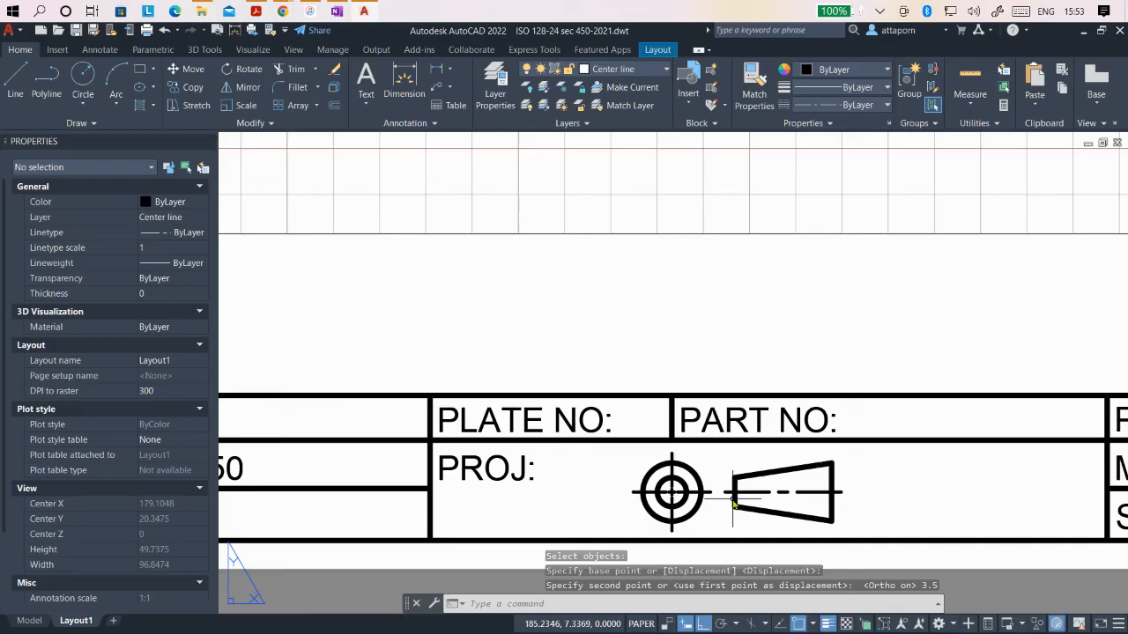
Step: Examine the spacing and position of the projection symbol within the title block's PROJ cell
scroll(679, 433, "down", 5)
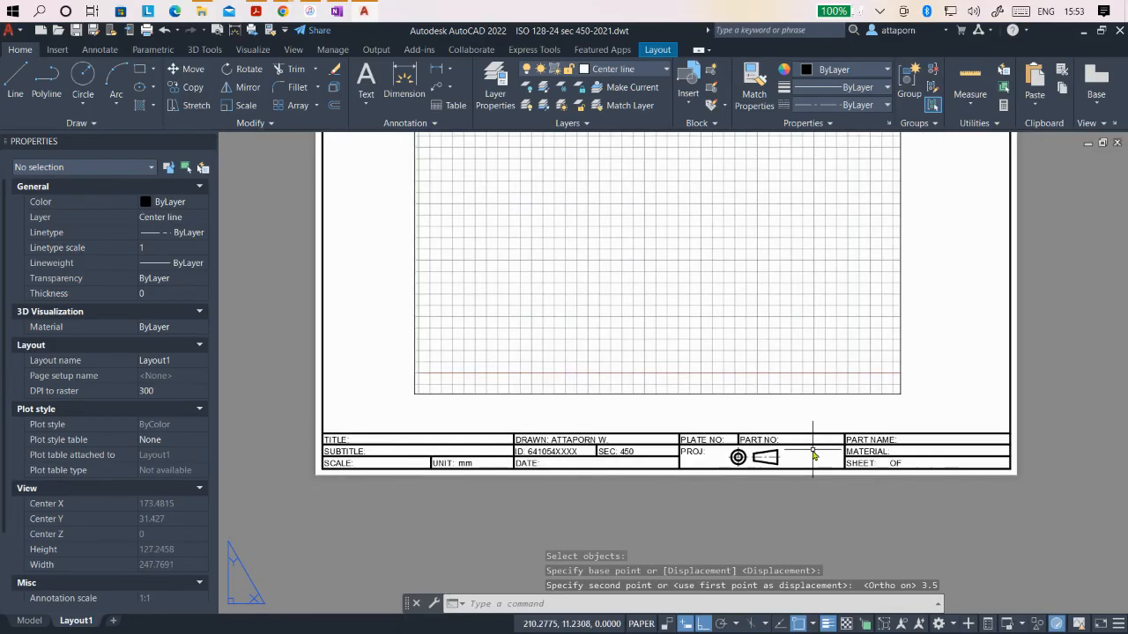
scroll(812, 453, "up", 3)
scroll(775, 463, "down", 1)
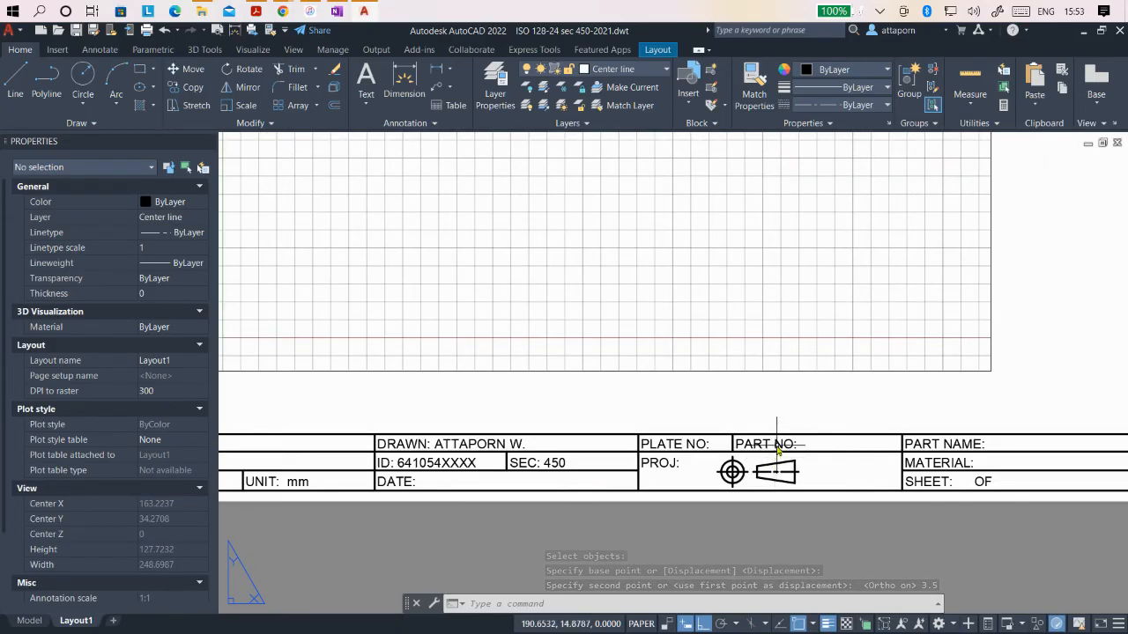
scroll(778, 450, "down", 2)
scroll(717, 473, "up", 5)
scroll(629, 473, "down", 1)
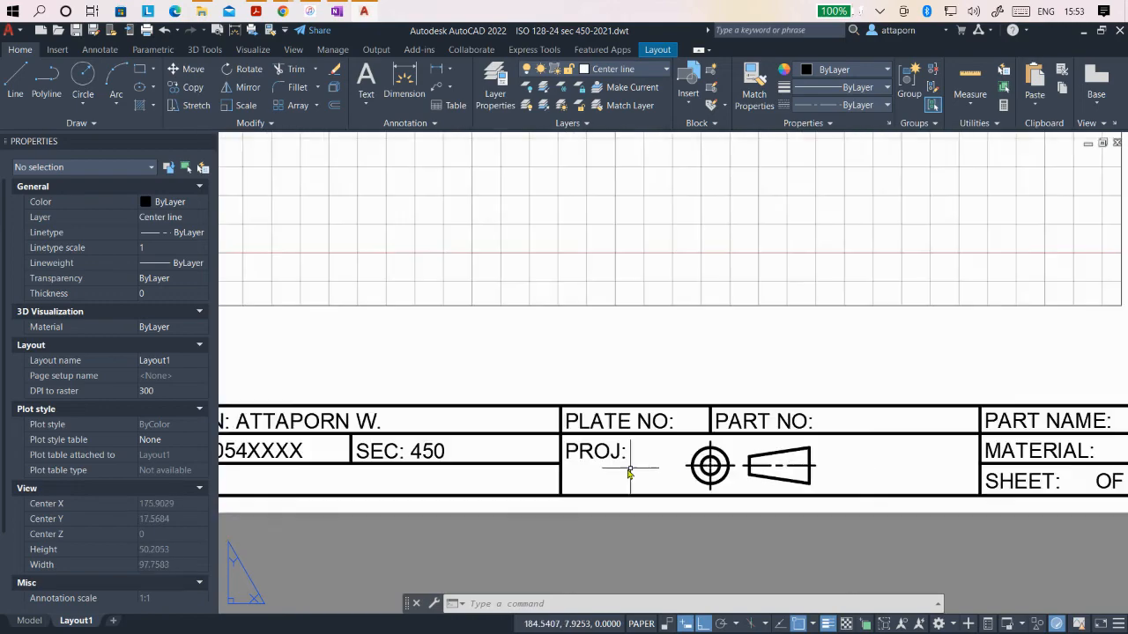
scroll(629, 474, "down", 2)
scroll(865, 456, "up", 2)
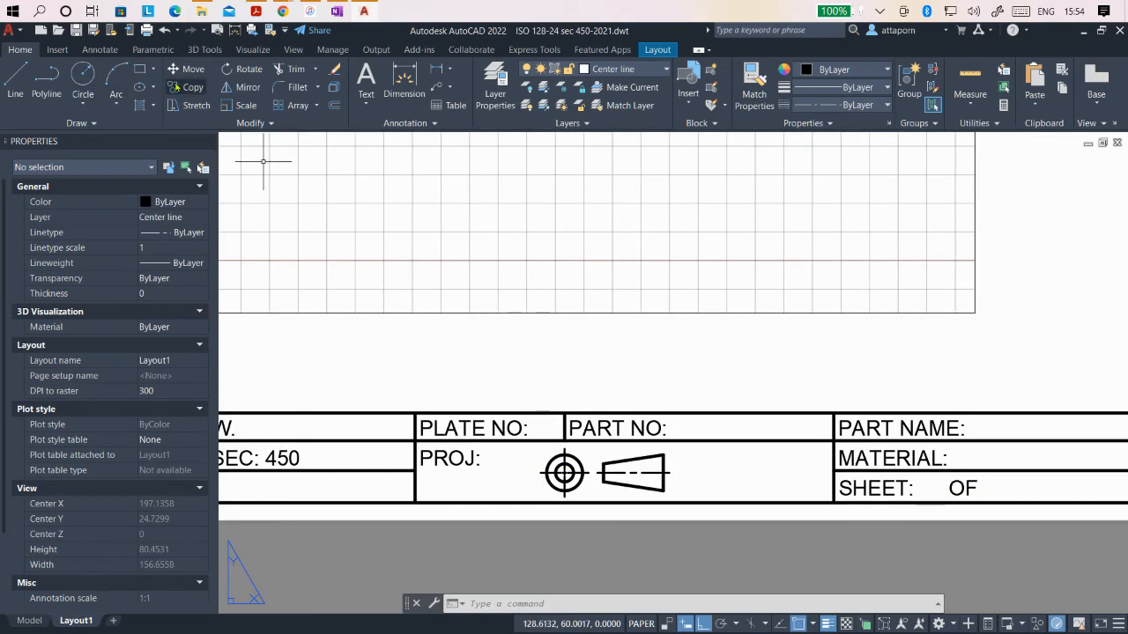
Step: Move the circles and the trapezoid with their centre lines 4 mm to the right within the PROJ cell, leaving out the border line
left_click(187, 69)
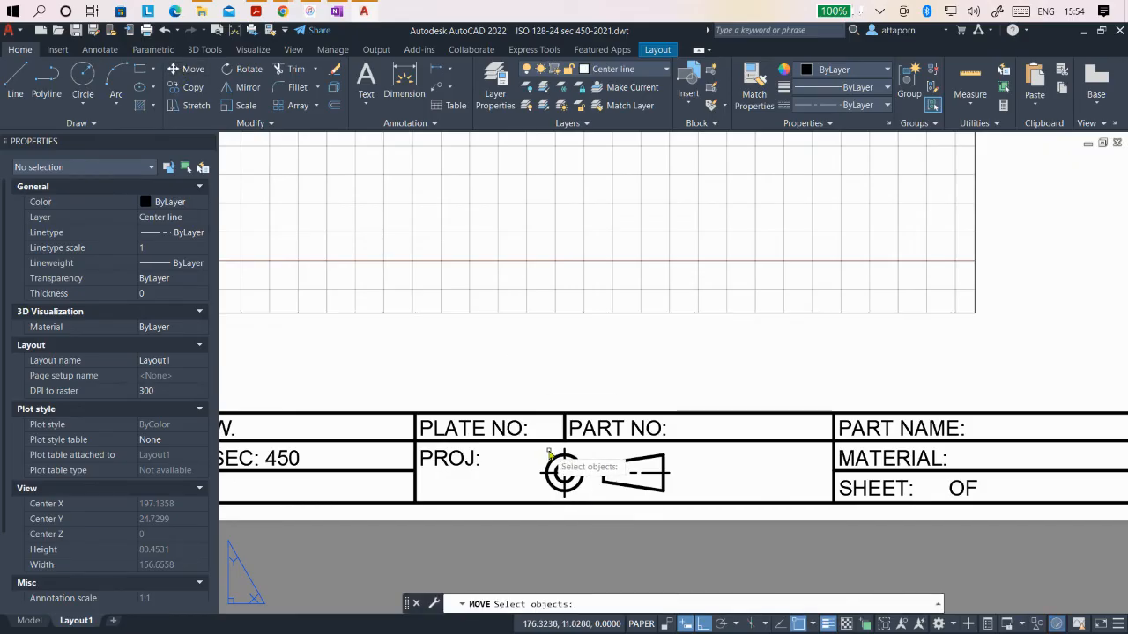
mouse_move(551, 459)
left_mouse_down()
mouse_move(553, 449)
mouse_move(539, 468)
mouse_move(577, 501)
mouse_move(637, 502)
mouse_move(681, 466)
left_mouse_up()
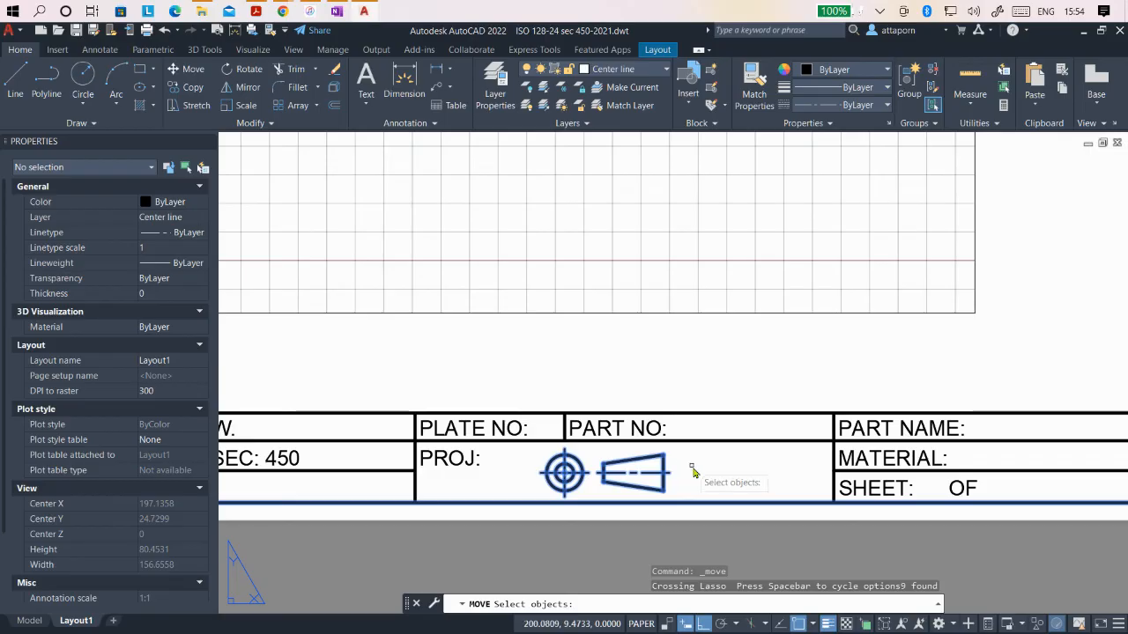
left_click(700, 502, "shift")
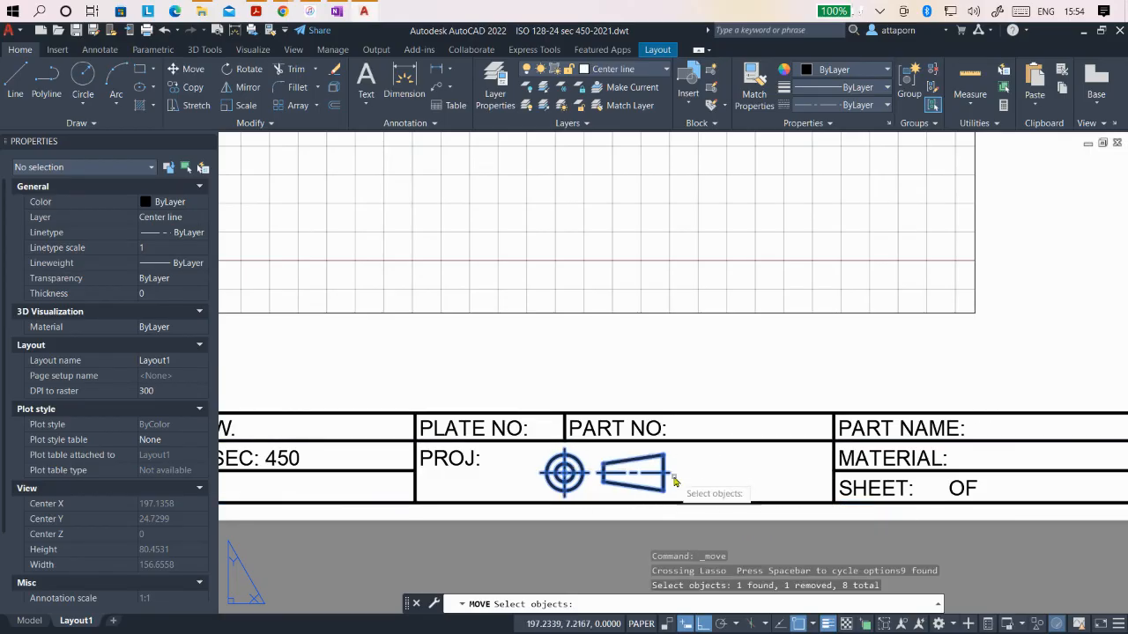
key("Return")
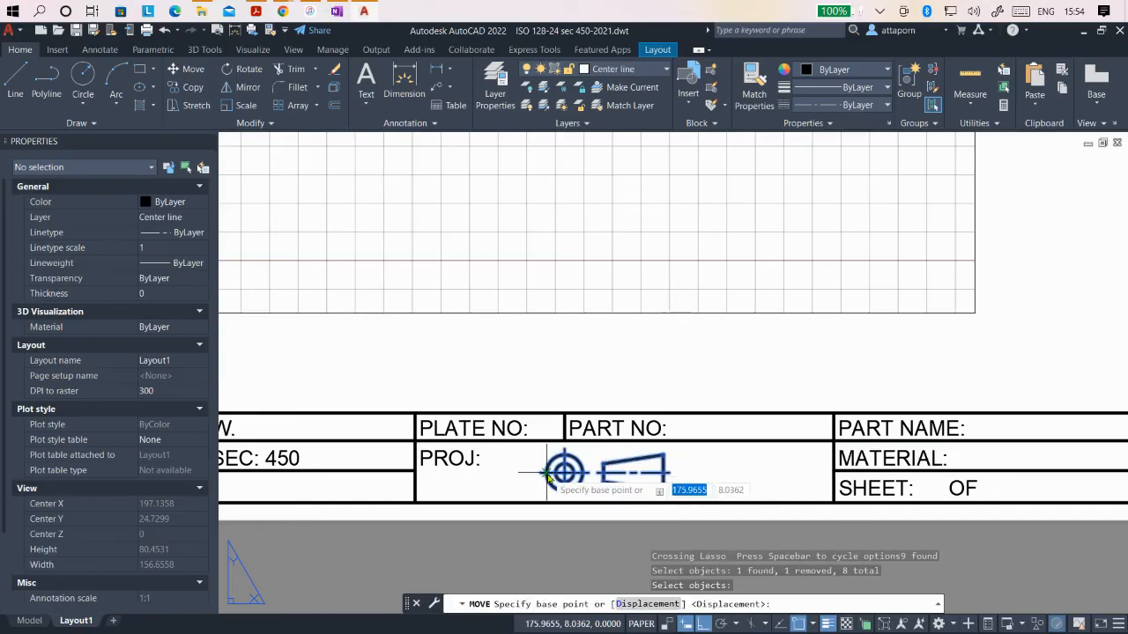
left_click(565, 473)
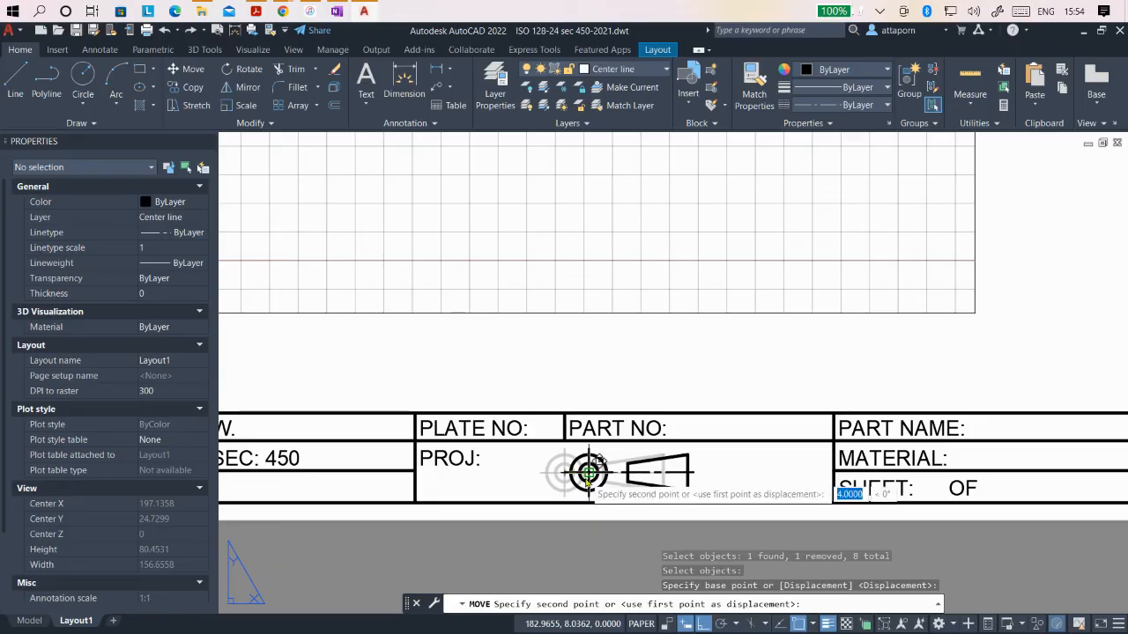
left_click(587, 474)
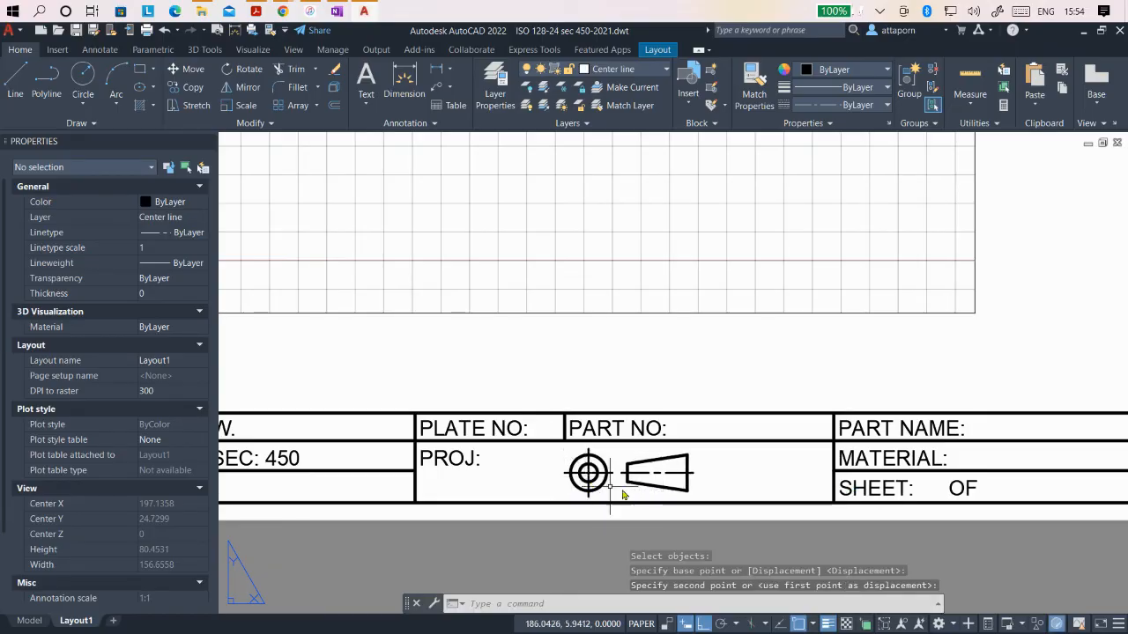
Step: Examine the sheet layout and the projection symbol's placement in the title block, both overall and close up
scroll(763, 457, "down", 4)
scroll(775, 437, "up", 2)
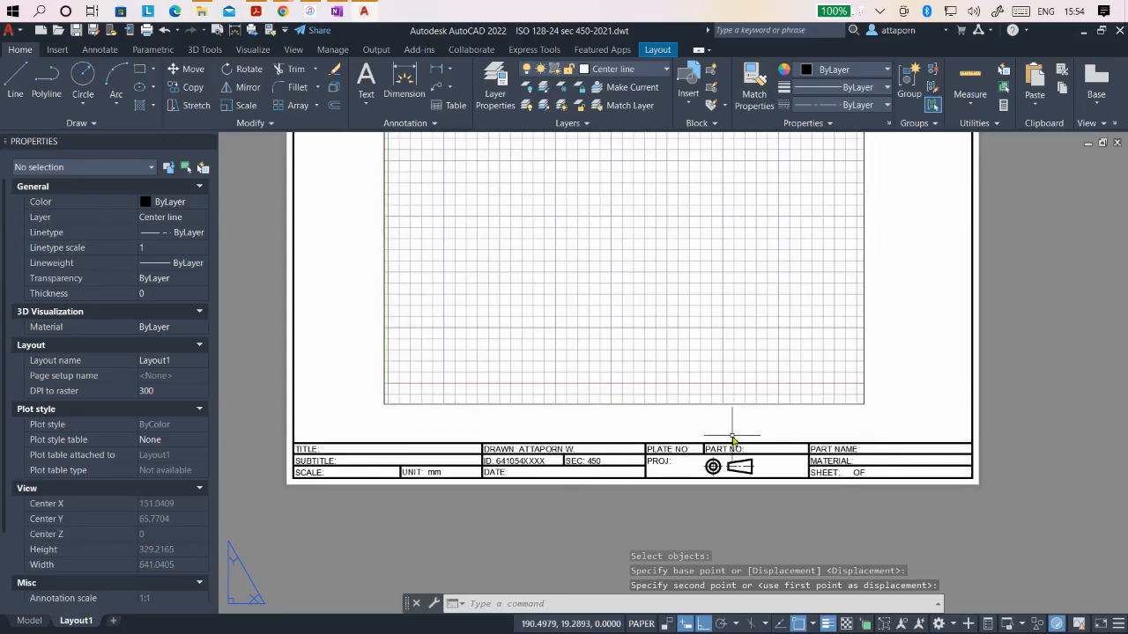
scroll(745, 428, "down", 2)
scroll(696, 326, "up", 2)
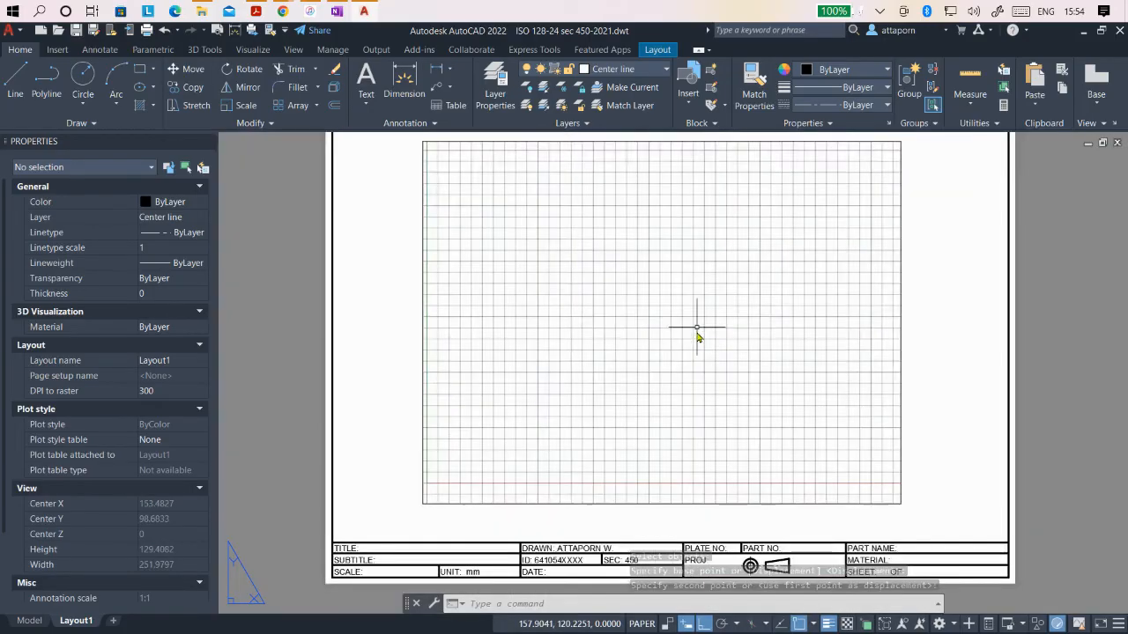
scroll(705, 317, "down", 2)
scroll(704, 285, "up", 2)
scroll(704, 287, "down", 2)
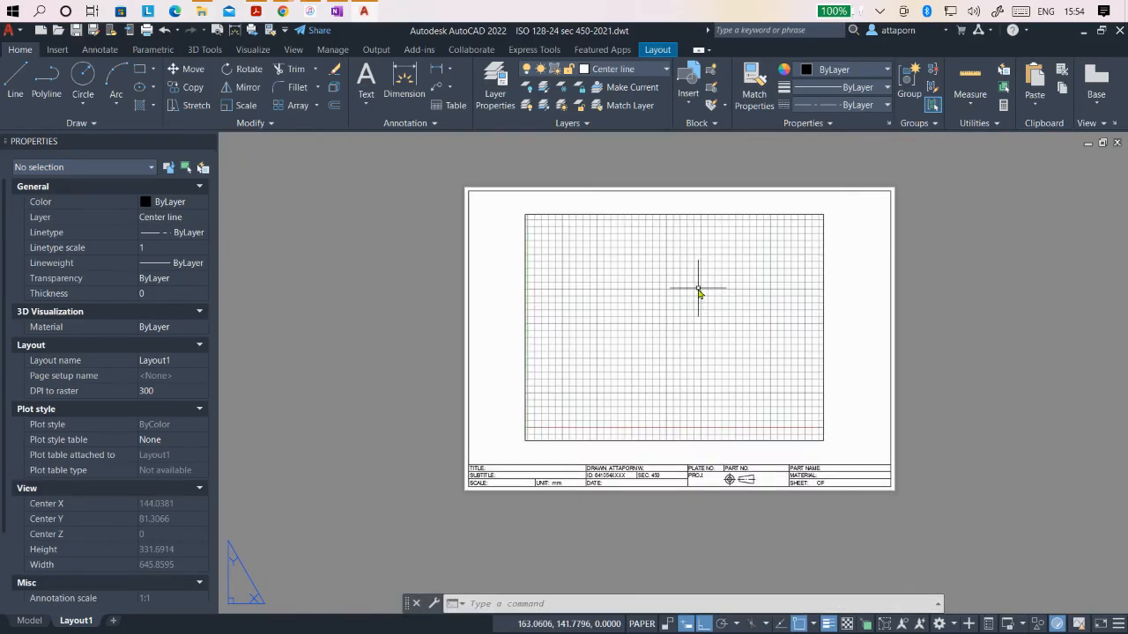
scroll(703, 284, "up", 2)
scroll(699, 291, "down", 2)
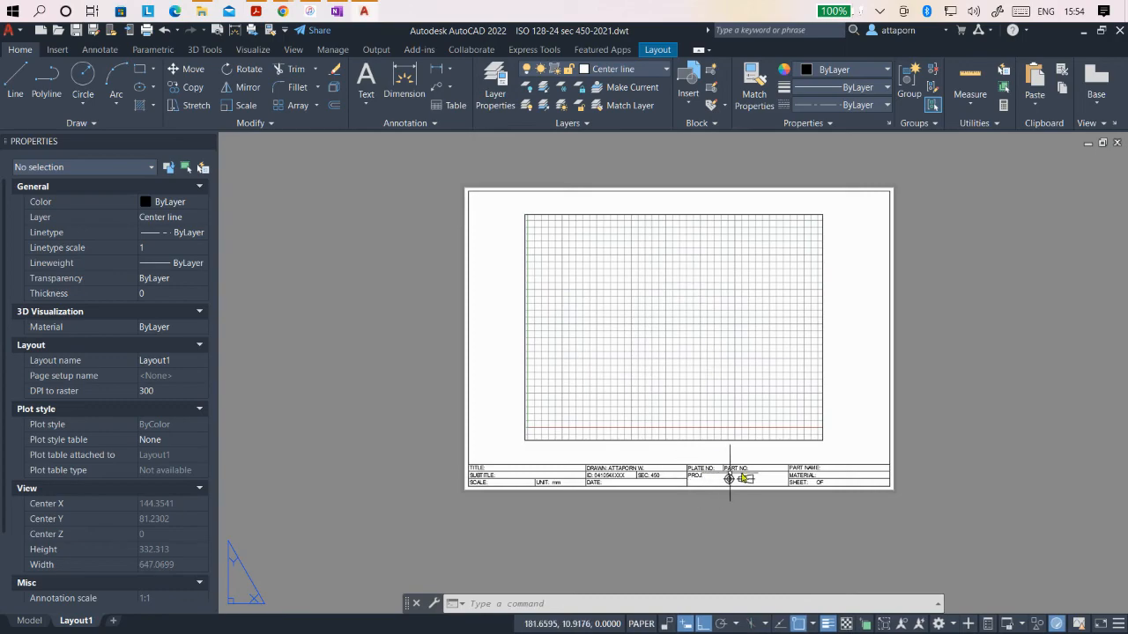
scroll(744, 467, "up", 2)
scroll(760, 477, "up", 3)
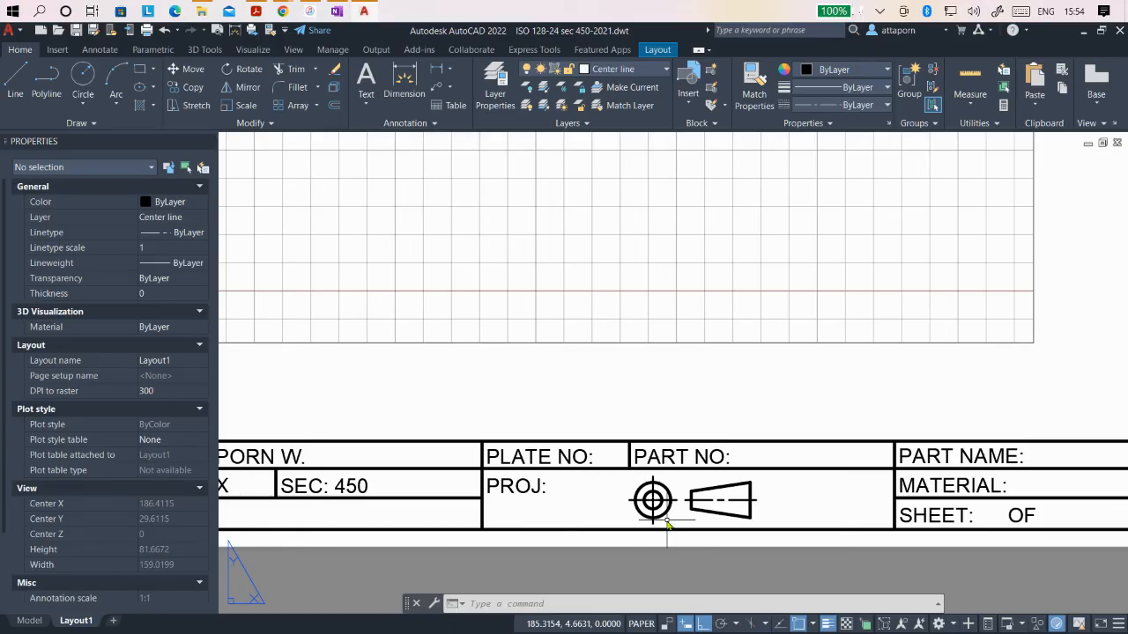
scroll(668, 524, "down", 3)
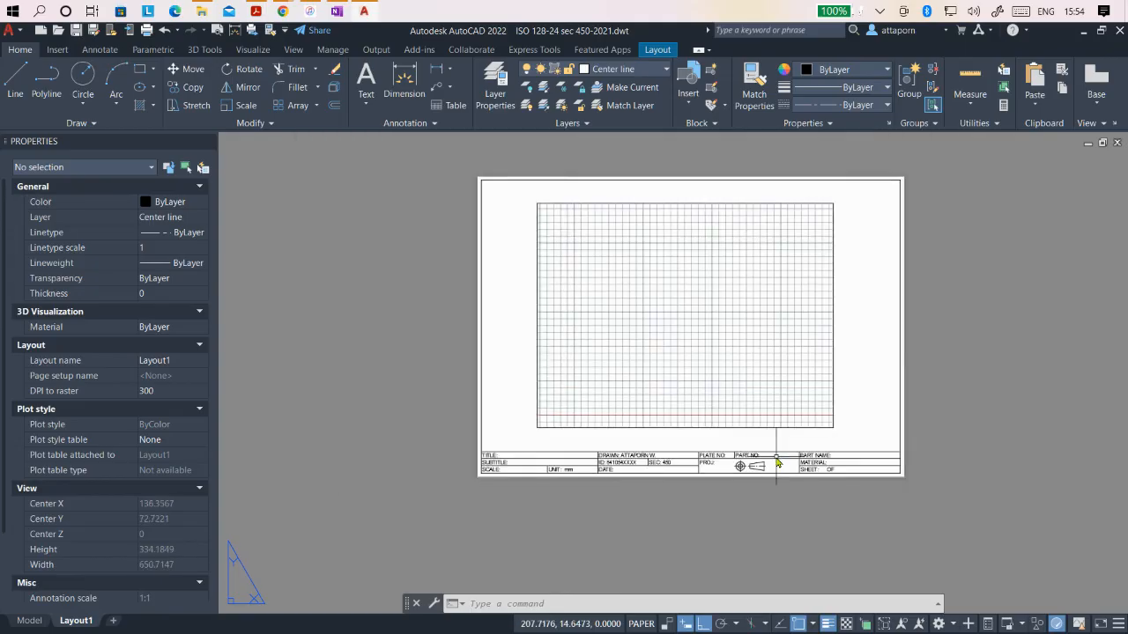
scroll(753, 317, "up", 2)
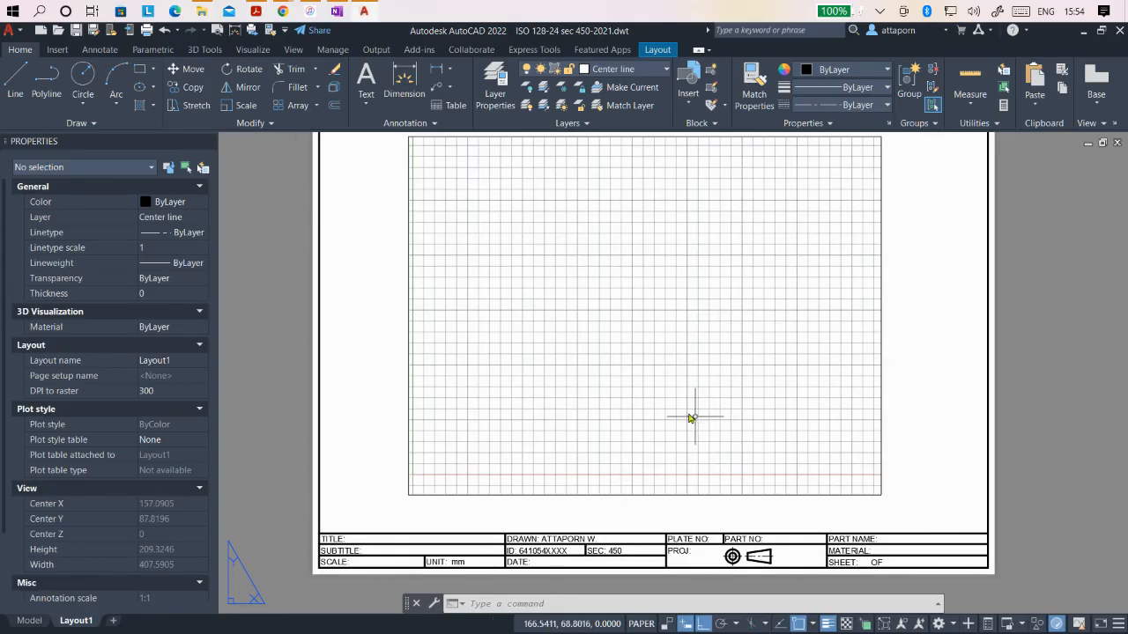
Step: Save the drawing template
left_click(77, 29)
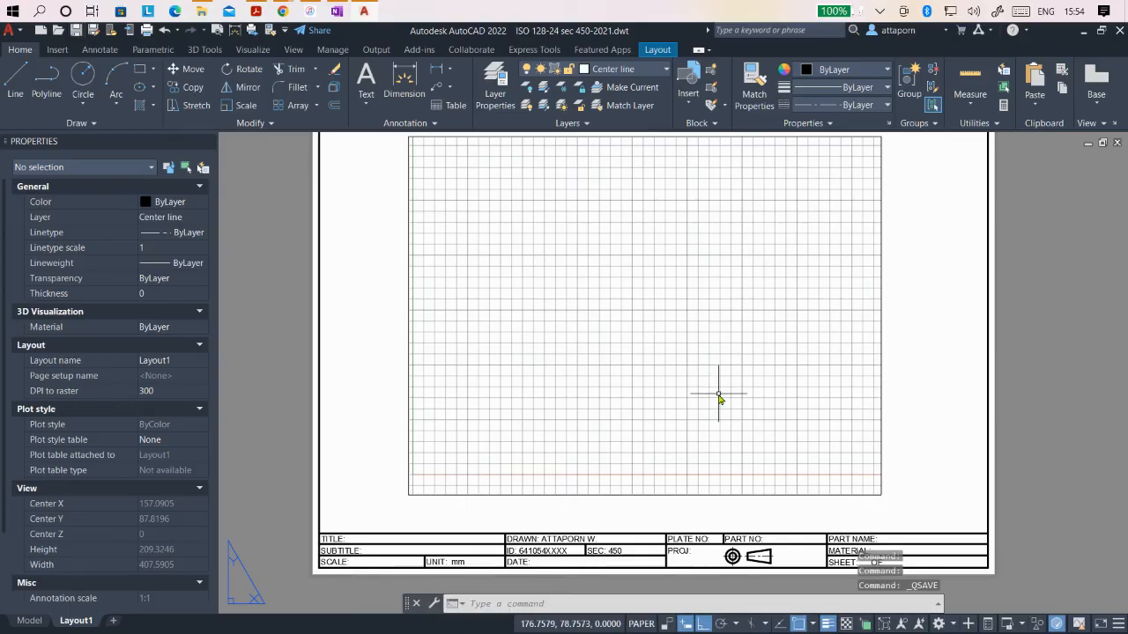
scroll(685, 470, "down", 1)
scroll(760, 347, "up", 1)
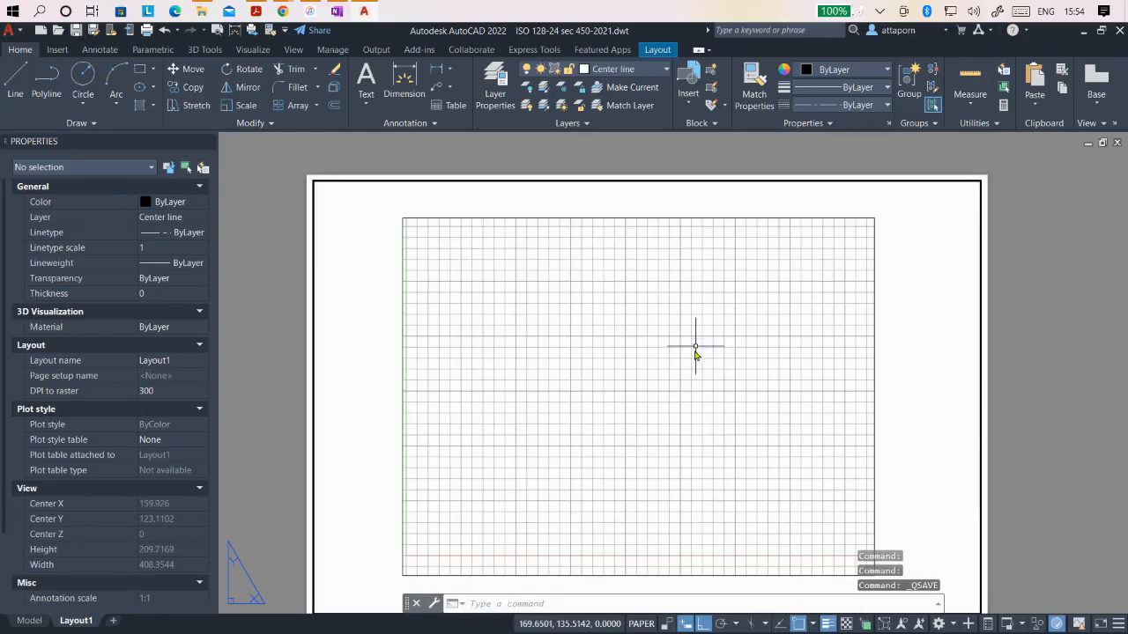
Step: Stretch the layout viewport's corners to the inner border and the title block's upper edge so it fills the frame, and save the template
left_click(445, 223)
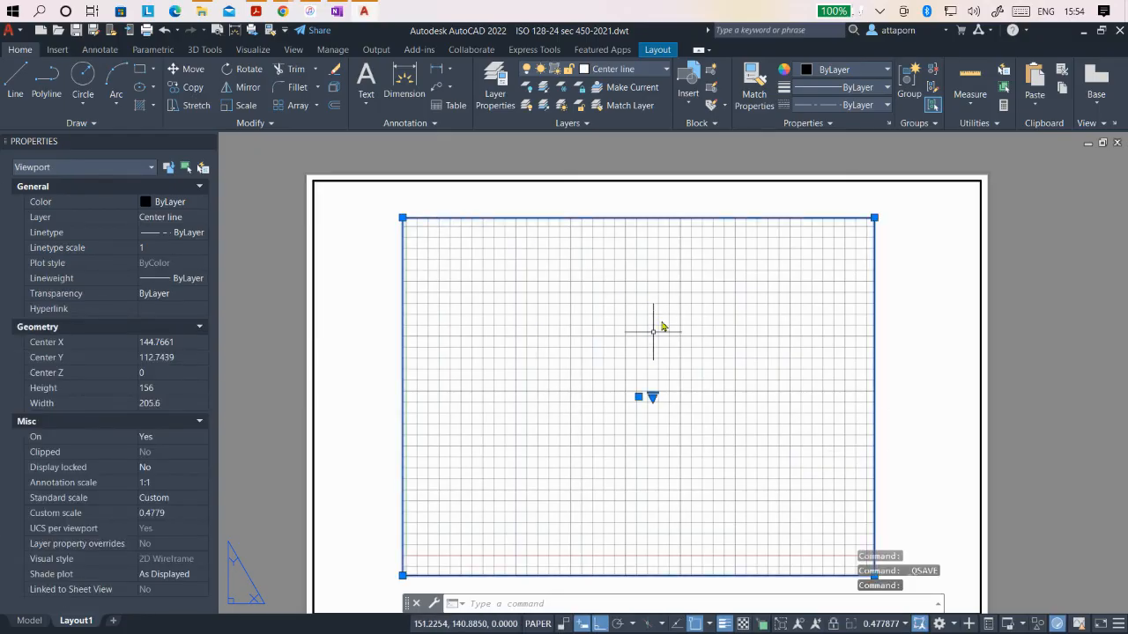
scroll(662, 323, "down", 1)
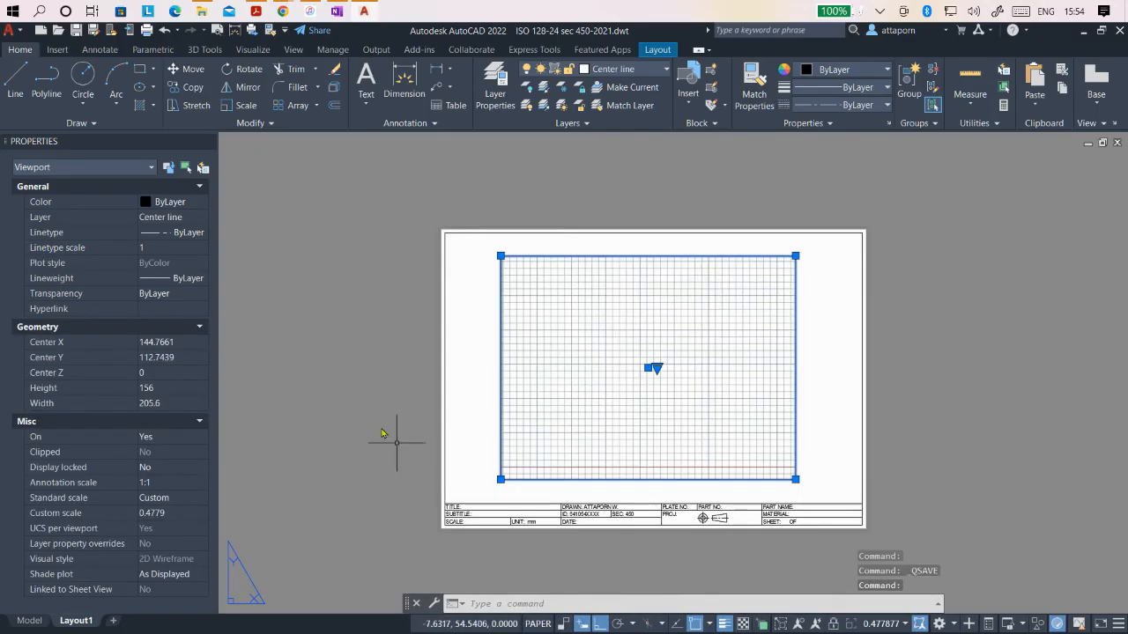
left_click(796, 479)
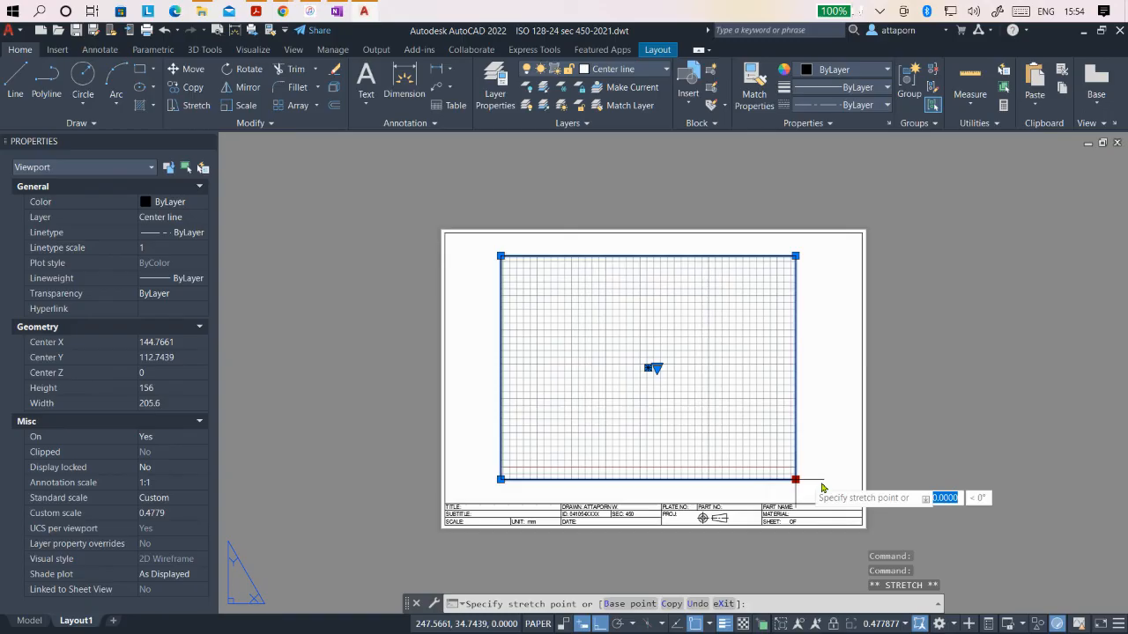
left_click(862, 507)
left_click(862, 256)
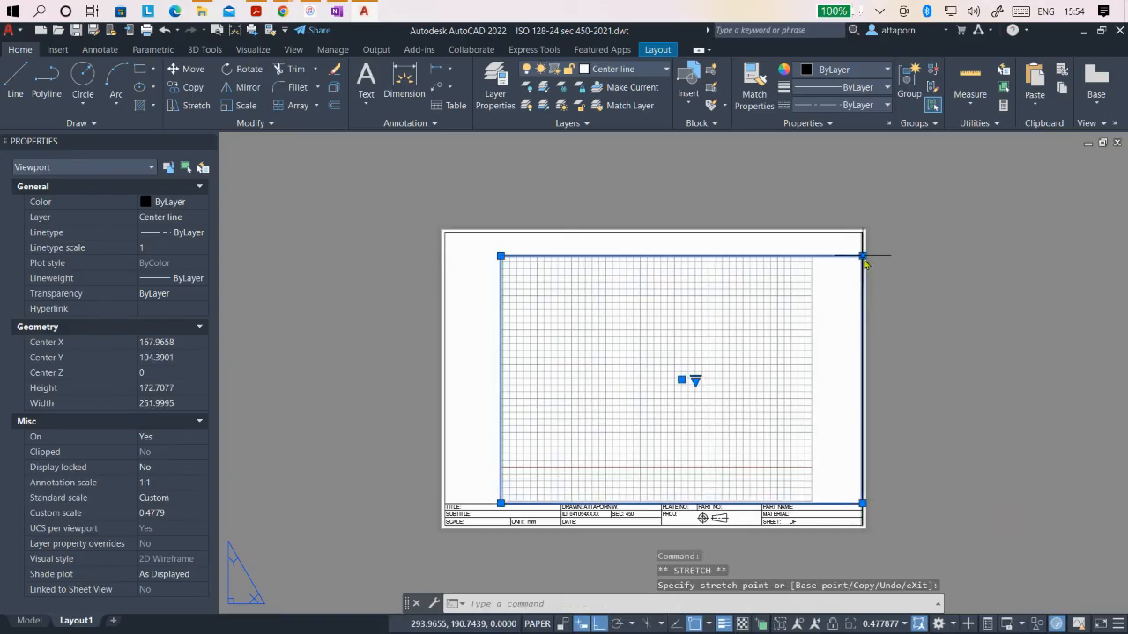
left_click(863, 232)
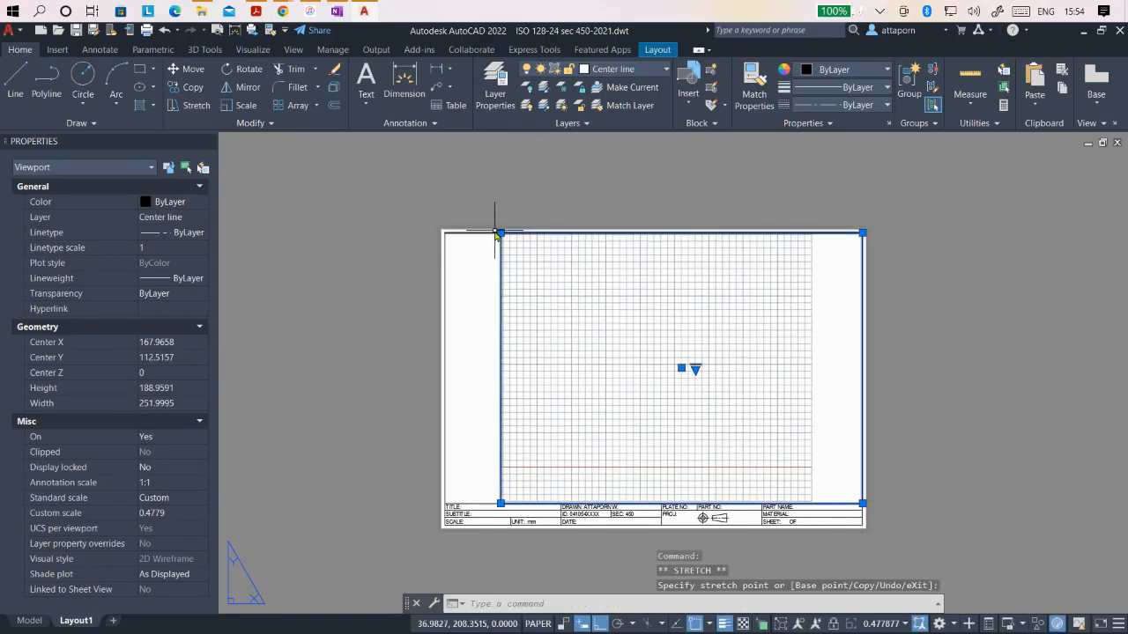
left_click(501, 233)
left_click(445, 233)
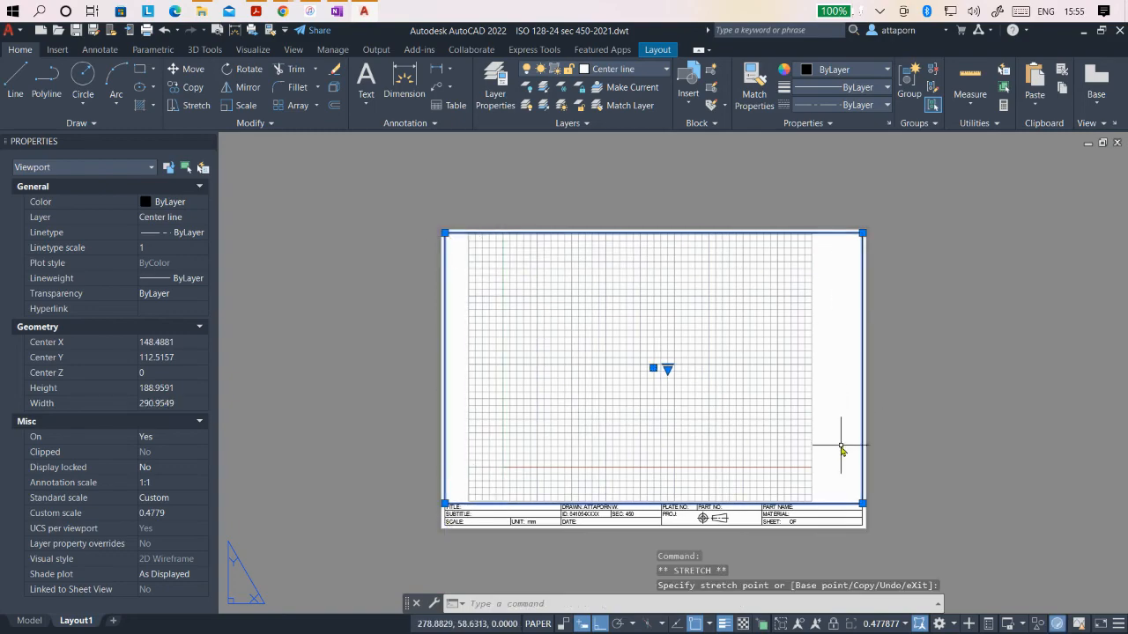
left_click(940, 449)
key("ctrl+s")
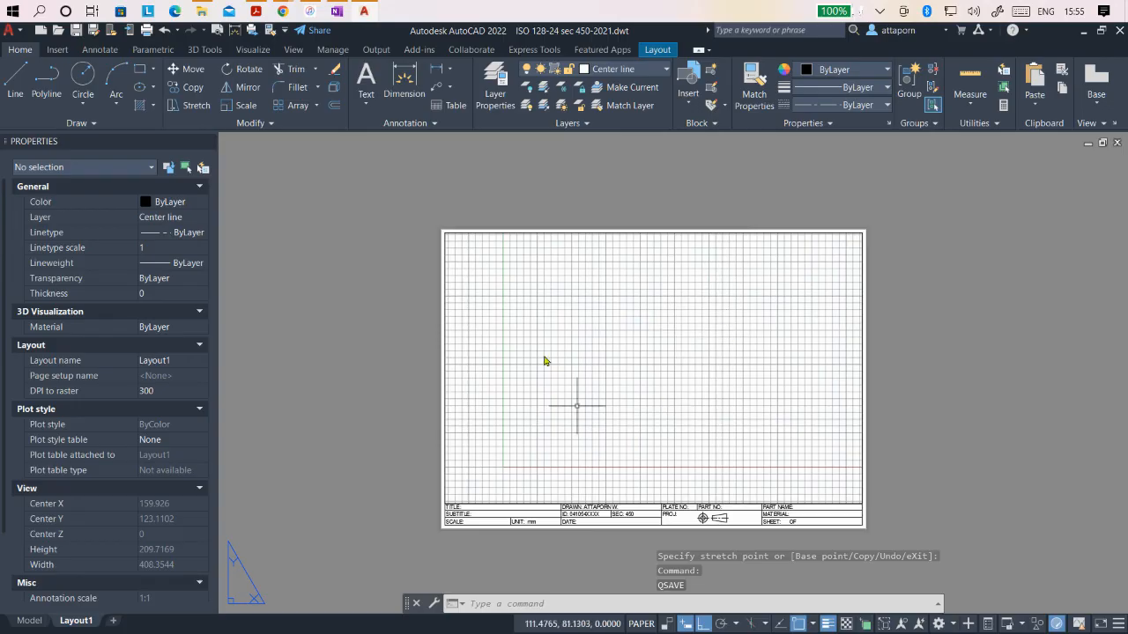
Step: Turn off the grid inside the layout viewport's model space and return to paper space
scroll(528, 334, "down", 4)
scroll(546, 391, "up", 4)
scroll(544, 429, "down", 2)
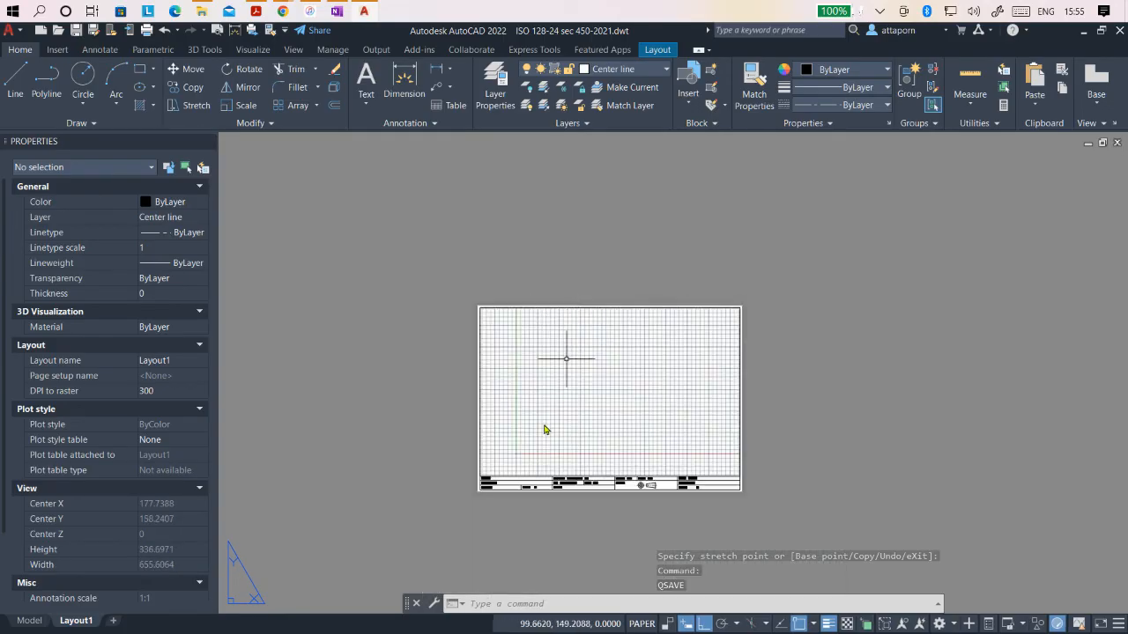
scroll(544, 430, "up", 2)
double_click(555, 420)
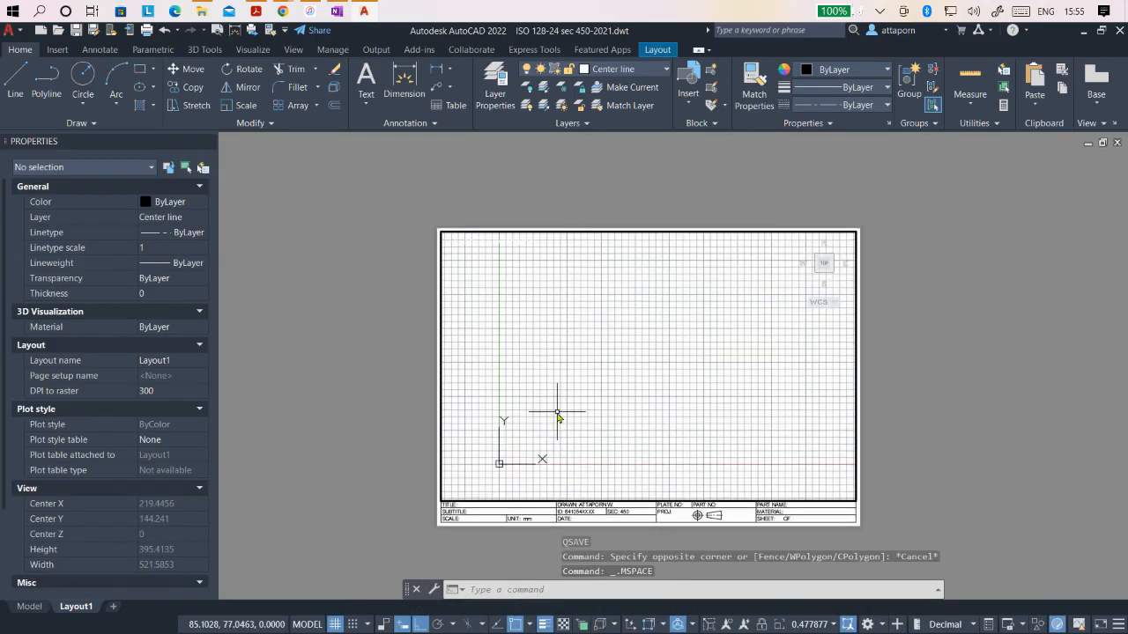
left_click(335, 624)
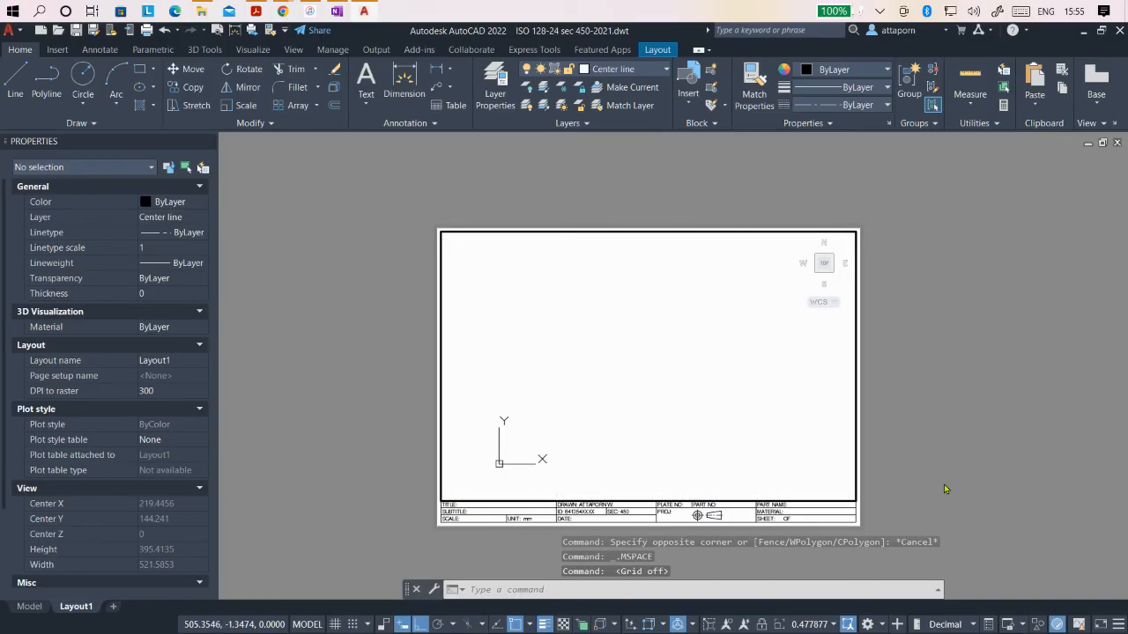
key("Return")
scroll(919, 486, "down", 1)
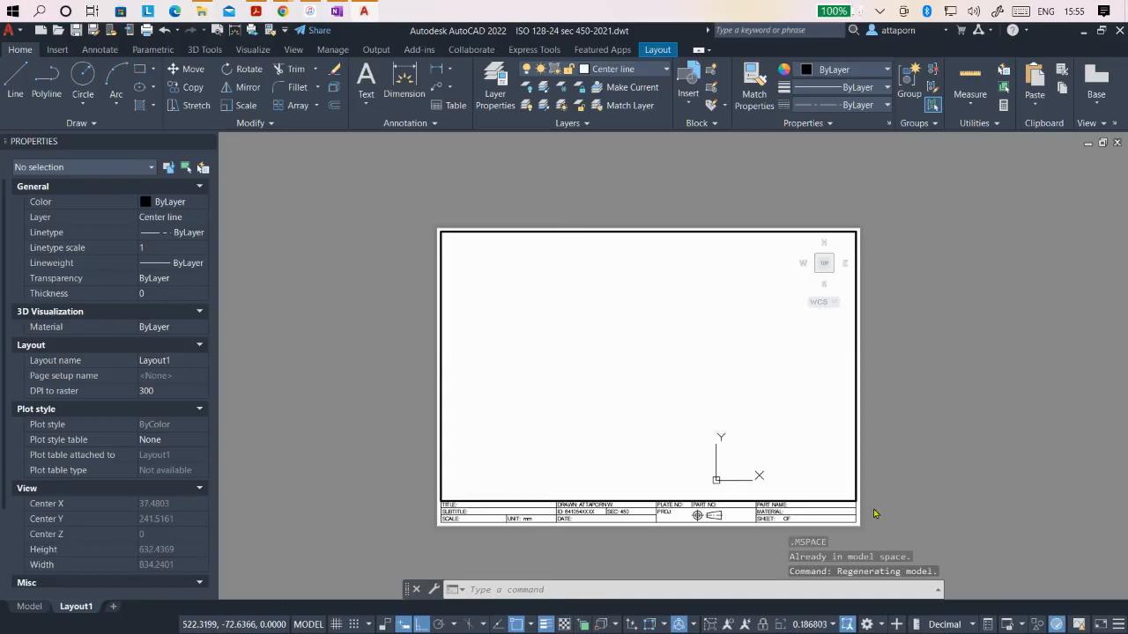
double_click(908, 454)
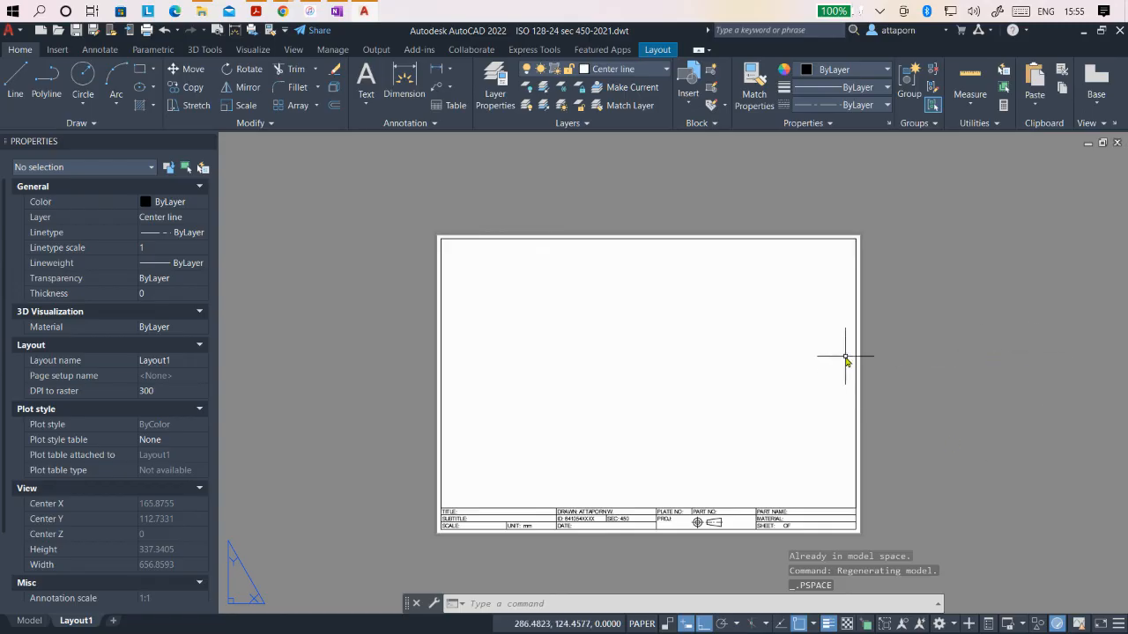
Step: Examine the sheet border and title block without the grid, and save the template
scroll(795, 383, "down", 2)
scroll(799, 383, "up", 2)
scroll(752, 305, "down", 1)
scroll(749, 305, "up", 3)
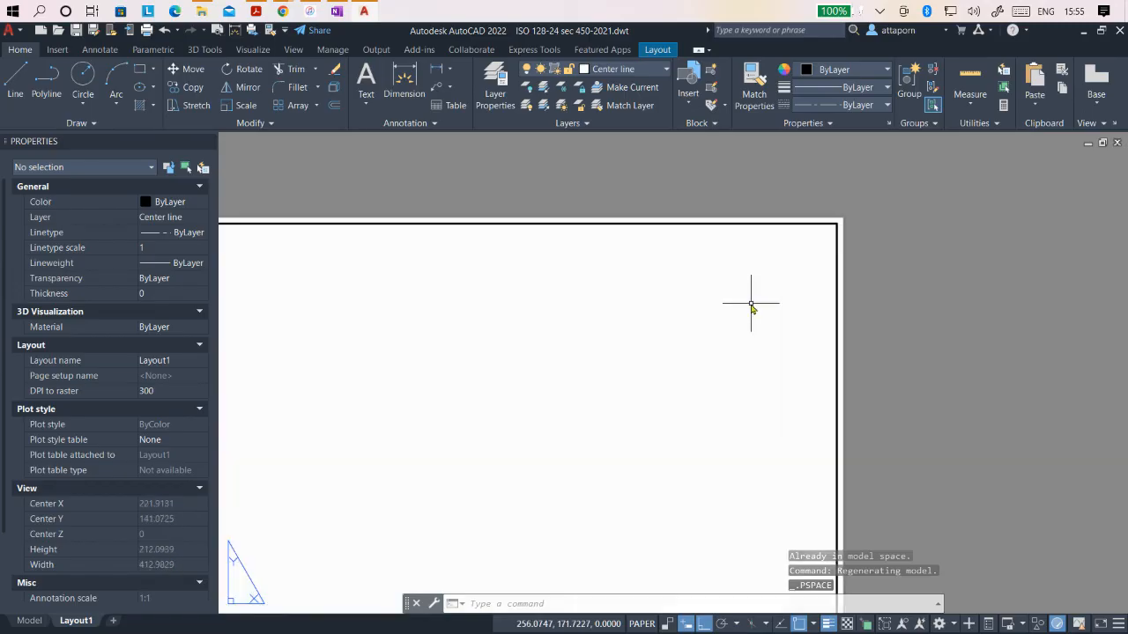
scroll(755, 315, "down", 2)
scroll(755, 319, "up", 2)
scroll(907, 297, "down", 1)
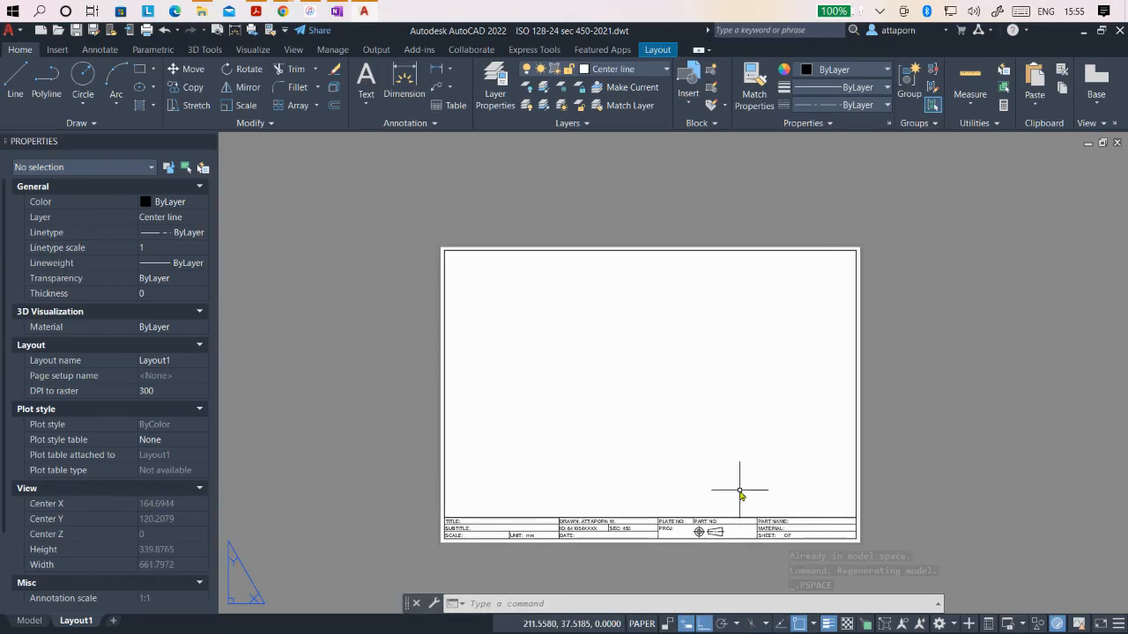
scroll(737, 489, "up", 1)
scroll(737, 489, "down", 1)
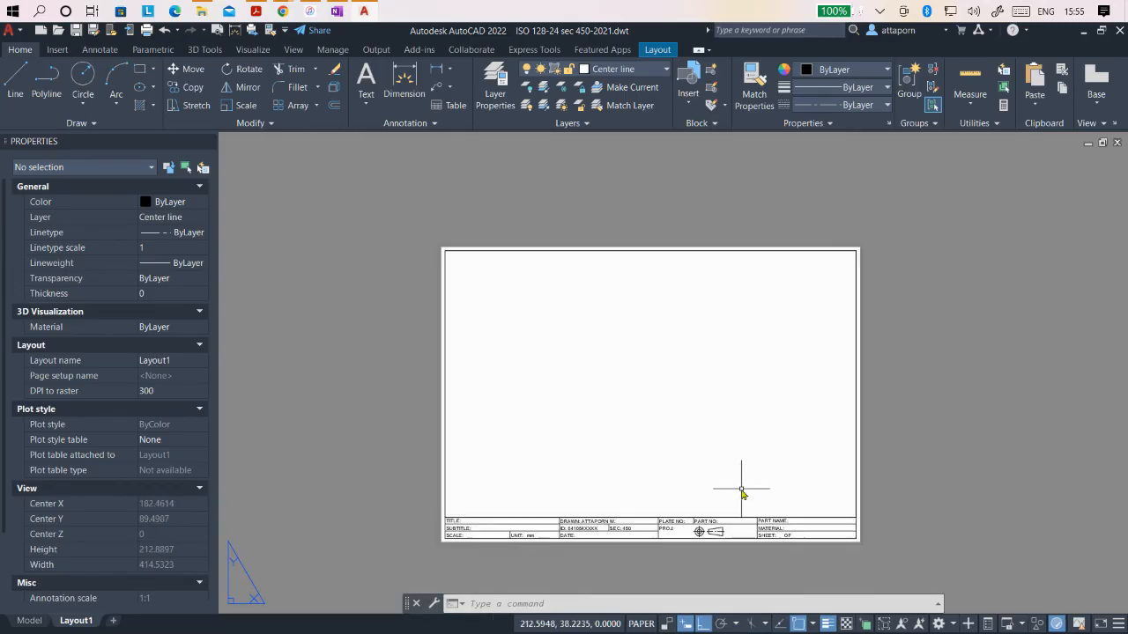
left_click(76, 30)
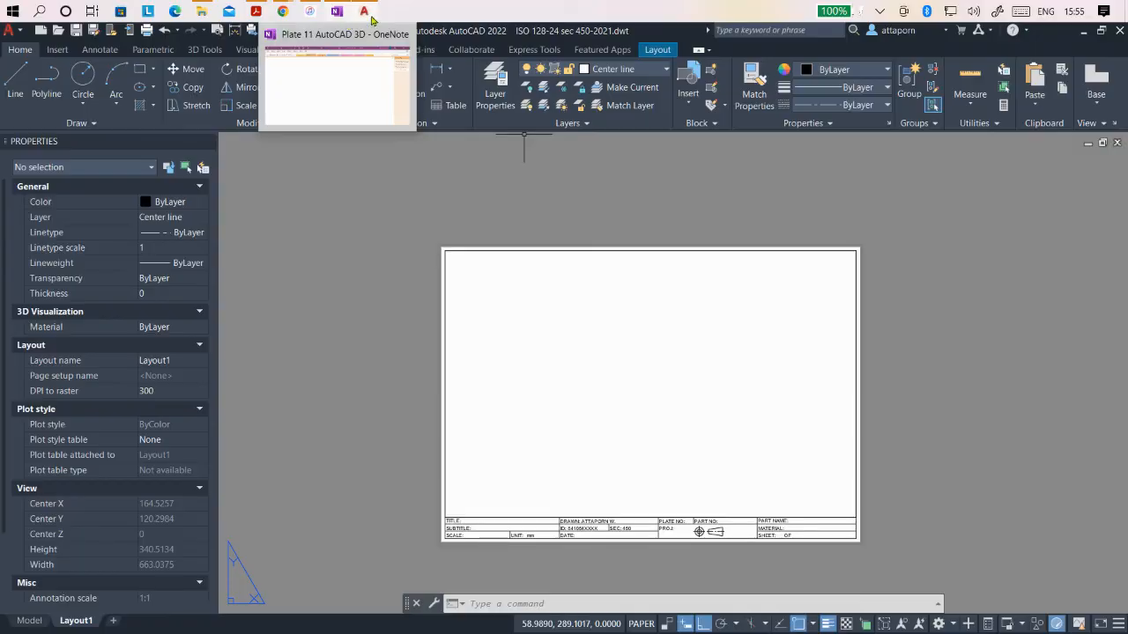
Step: Modify the Metric50 section view style to use an identifier text height of 2.5
left_click(657, 50)
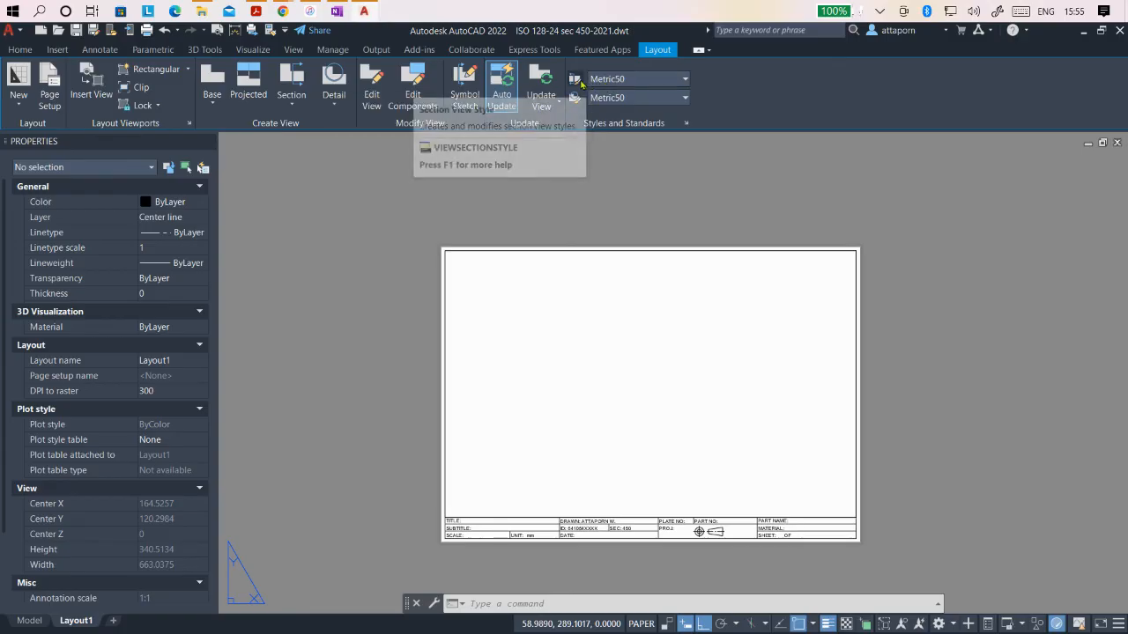
left_click(576, 81)
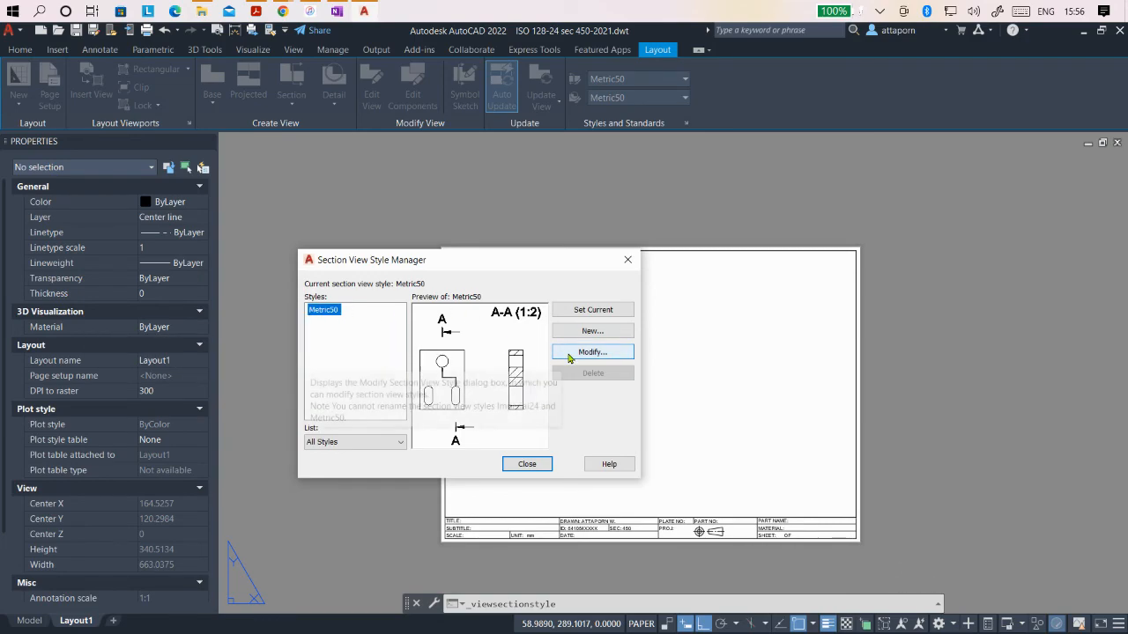
left_click(572, 355)
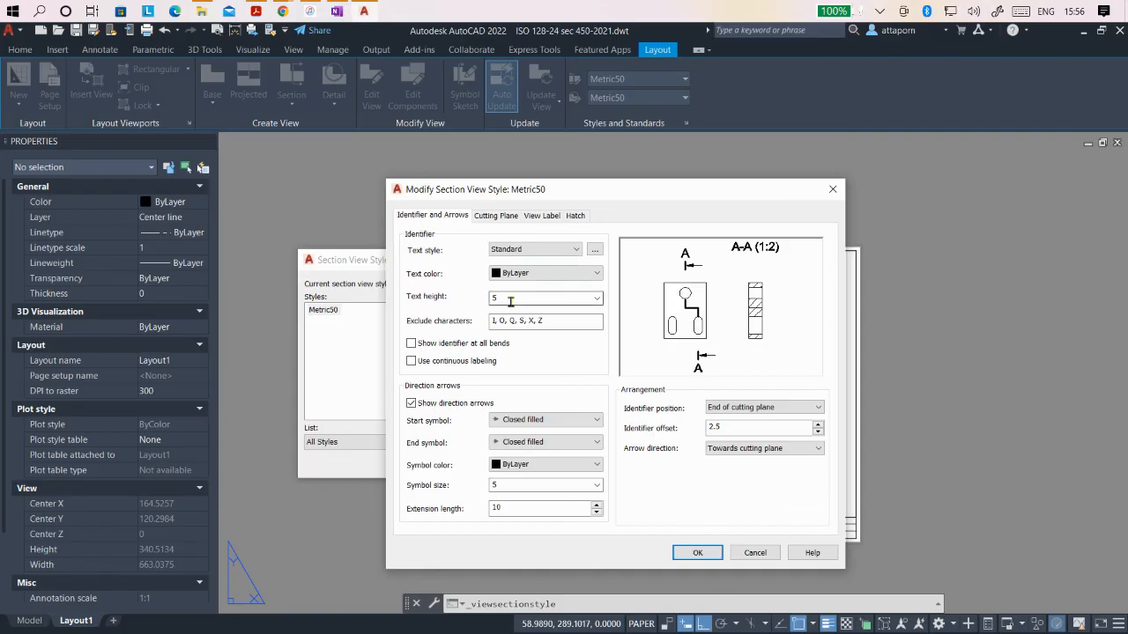
left_click(596, 298)
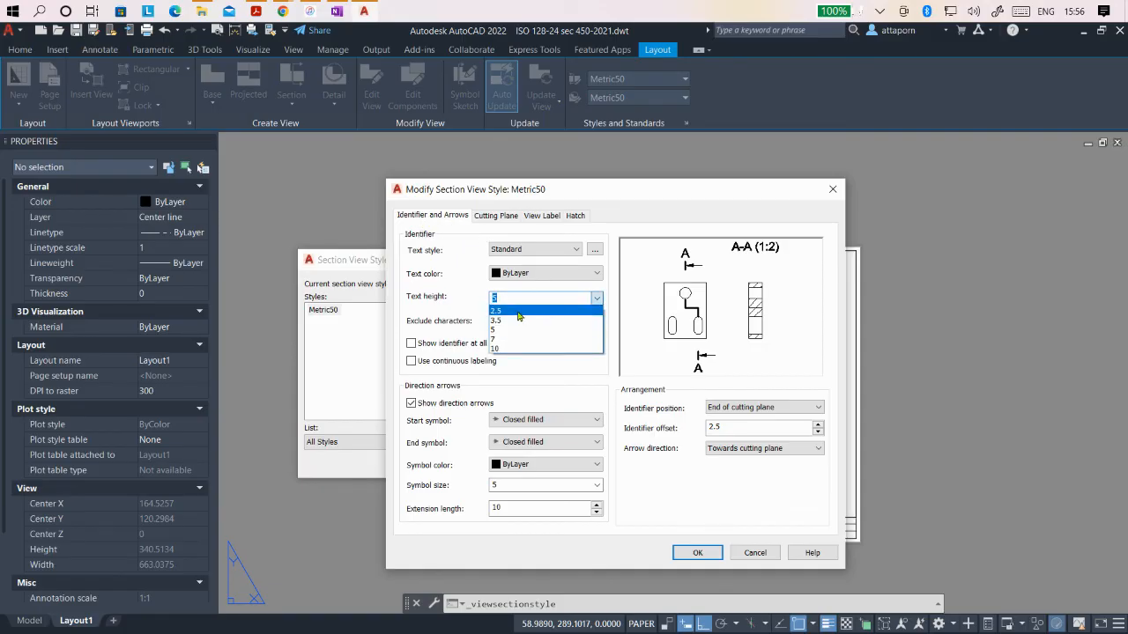
left_click(518, 312)
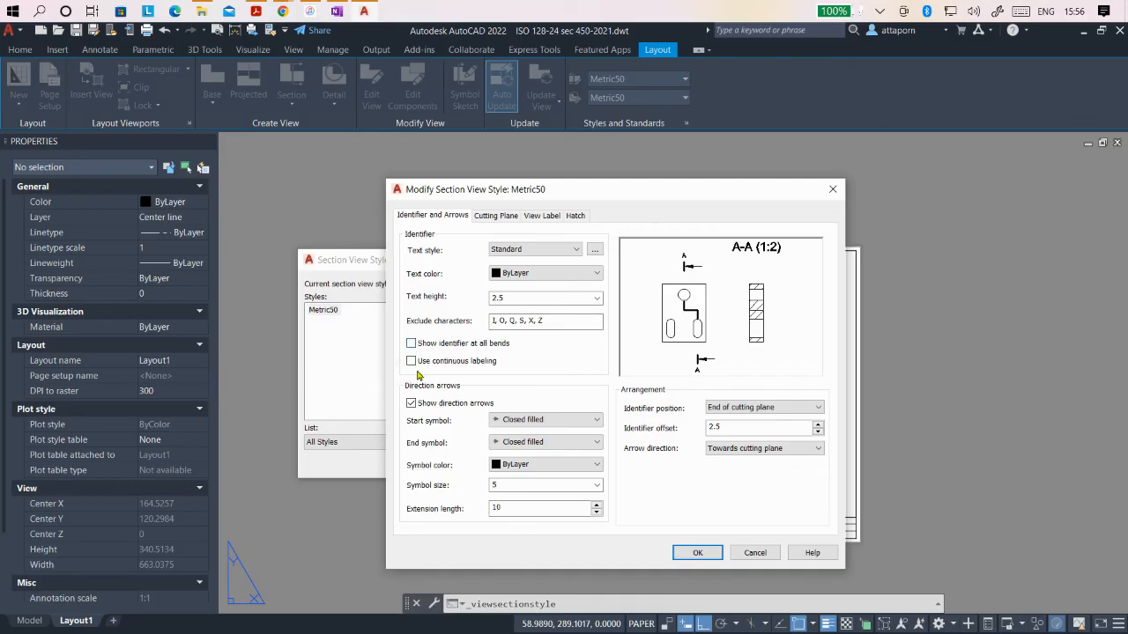
Step: Compare the style preview with continuous labeling and direction arrows switched on and off, restoring both settings
left_click(410, 361)
left_click(410, 362)
left_click(411, 361)
left_click(410, 361)
left_click(411, 361)
left_click(411, 361)
left_click(410, 361)
left_click(411, 361)
left_click(410, 362)
left_click(412, 404)
left_click(412, 404)
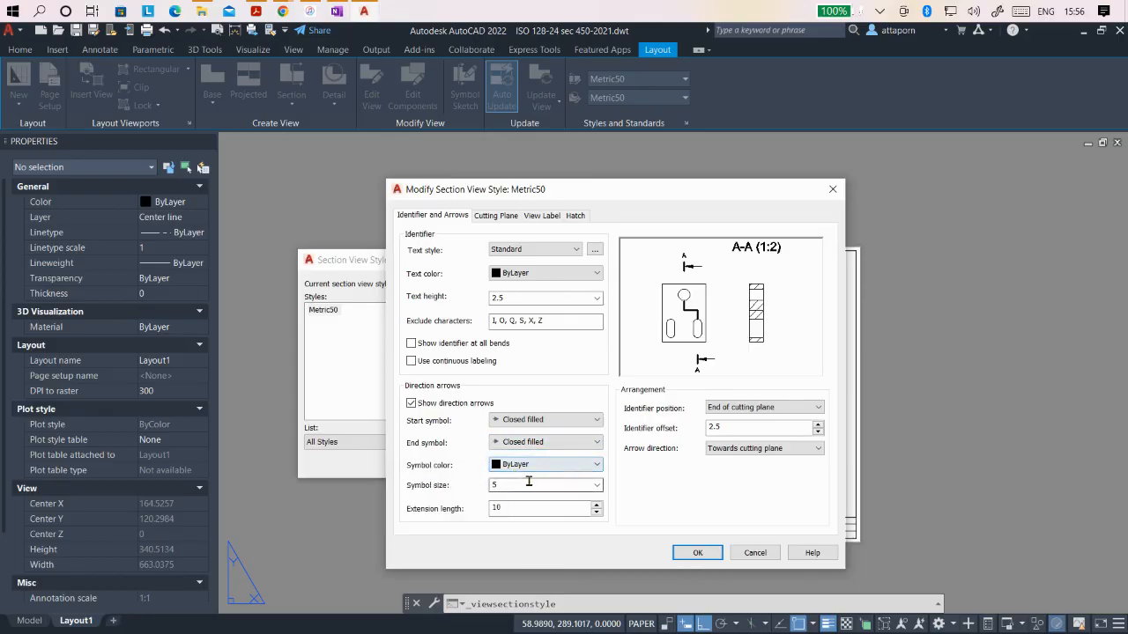
Step: Set the direction arrows' symbol size to 2.5 and extension length to 5, keeping the identifier position at End of cutting plane
left_click(597, 487)
left_click(516, 521)
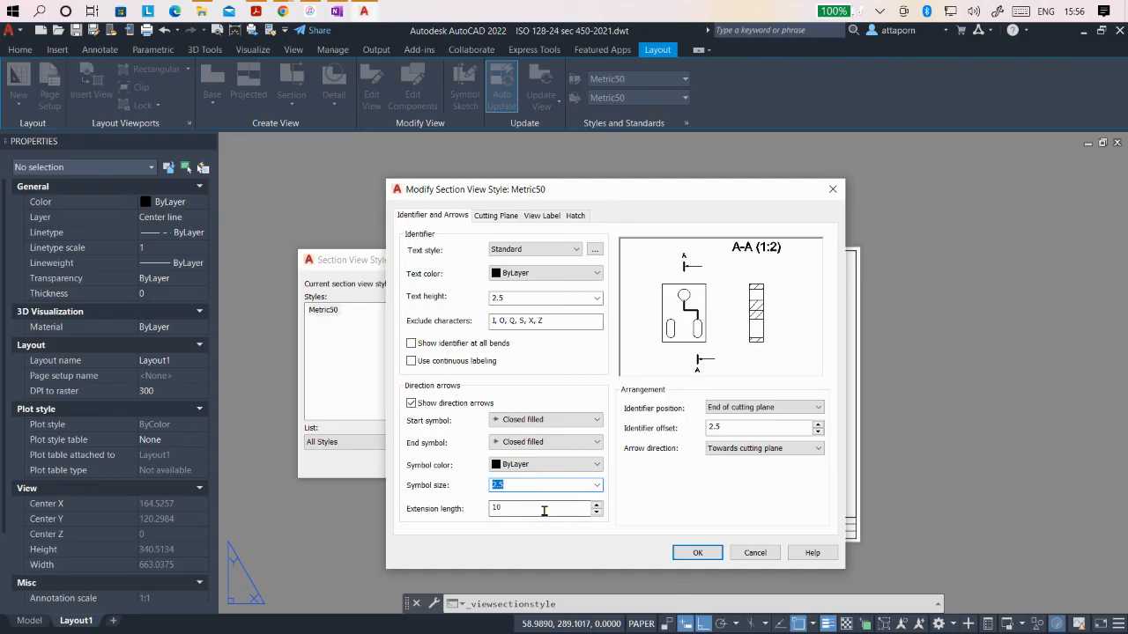
left_click_drag(536, 511, 481, 511)
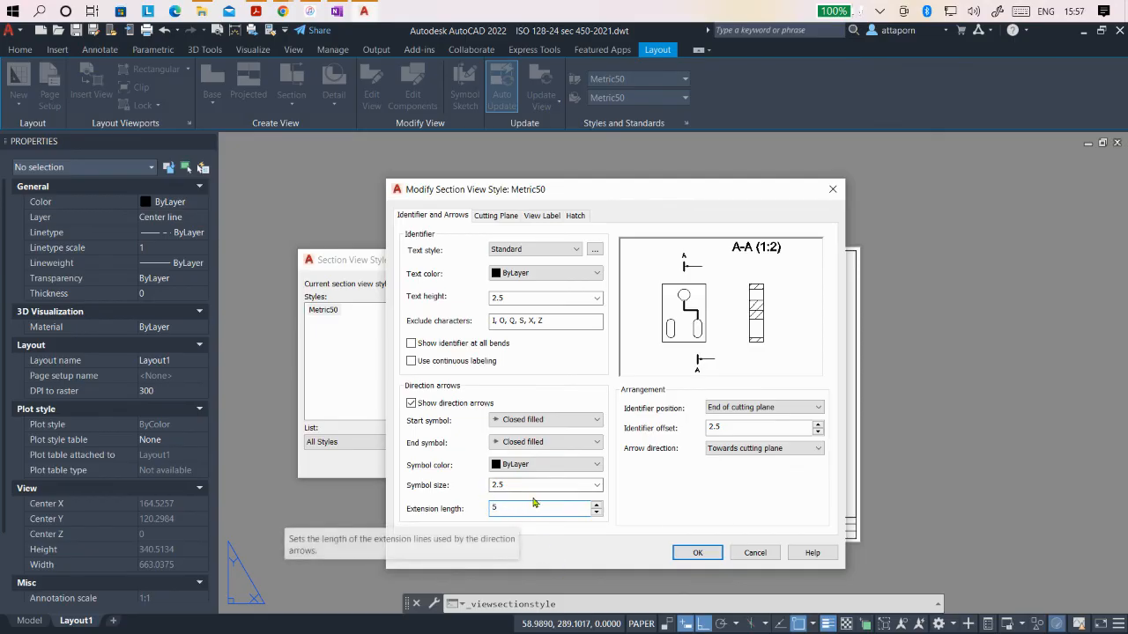
left_click(736, 409)
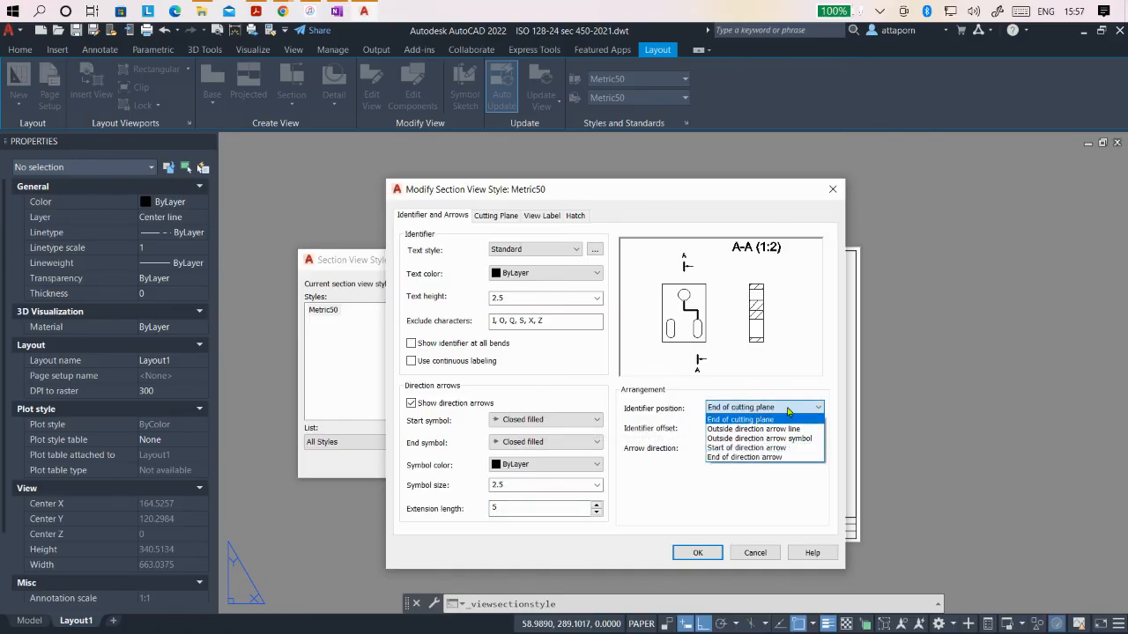
left_click(770, 416)
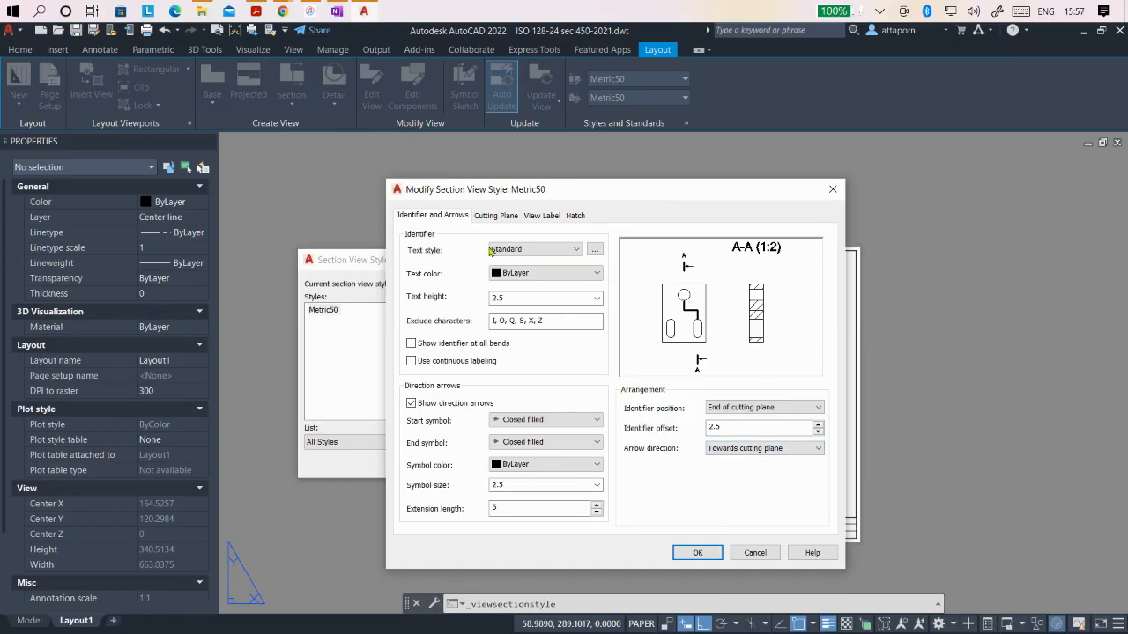
Step: Set the cutting plane's bend line length to 0, keeping the end and bend lines shown
left_click(496, 216)
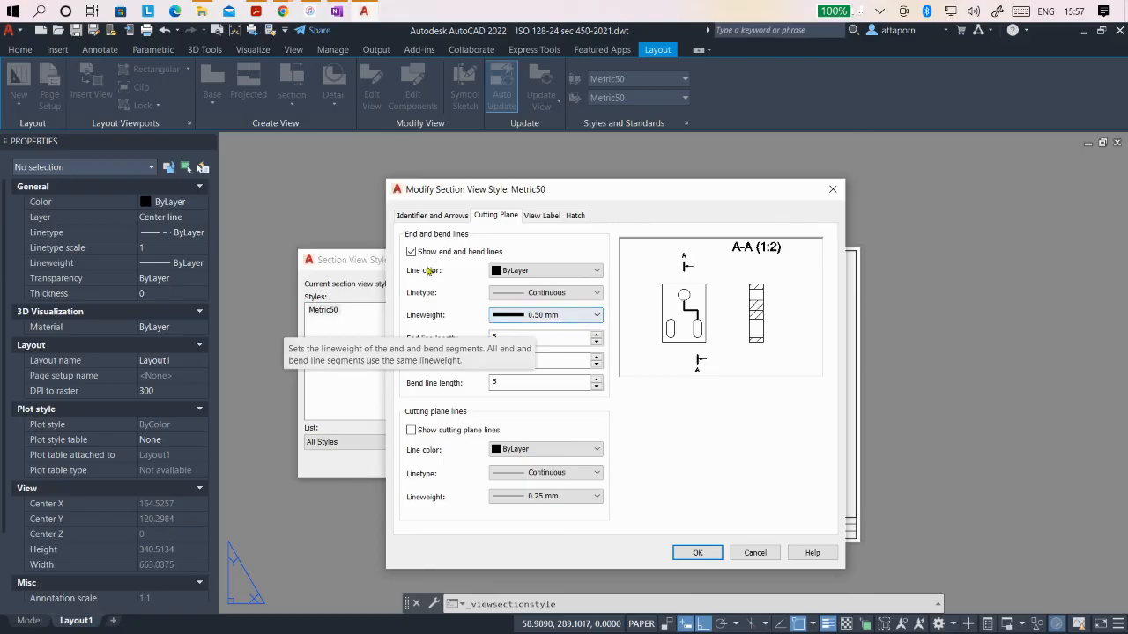
left_click(410, 251)
left_click(411, 252)
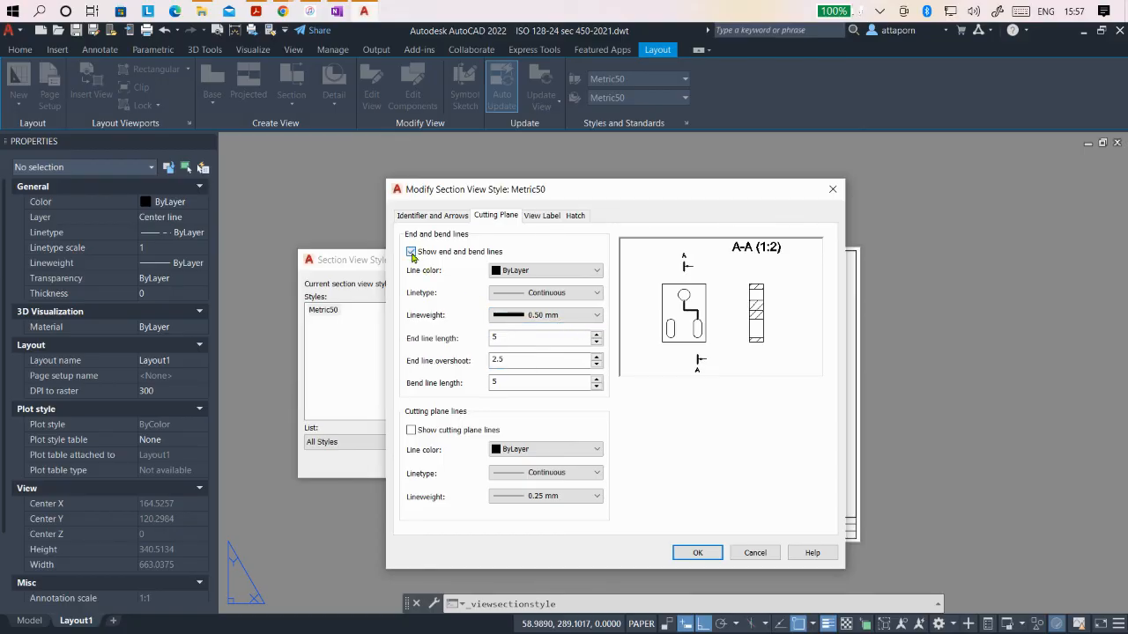
left_click(411, 251)
left_click(411, 252)
left_click(596, 387)
left_click(596, 388)
type("0")
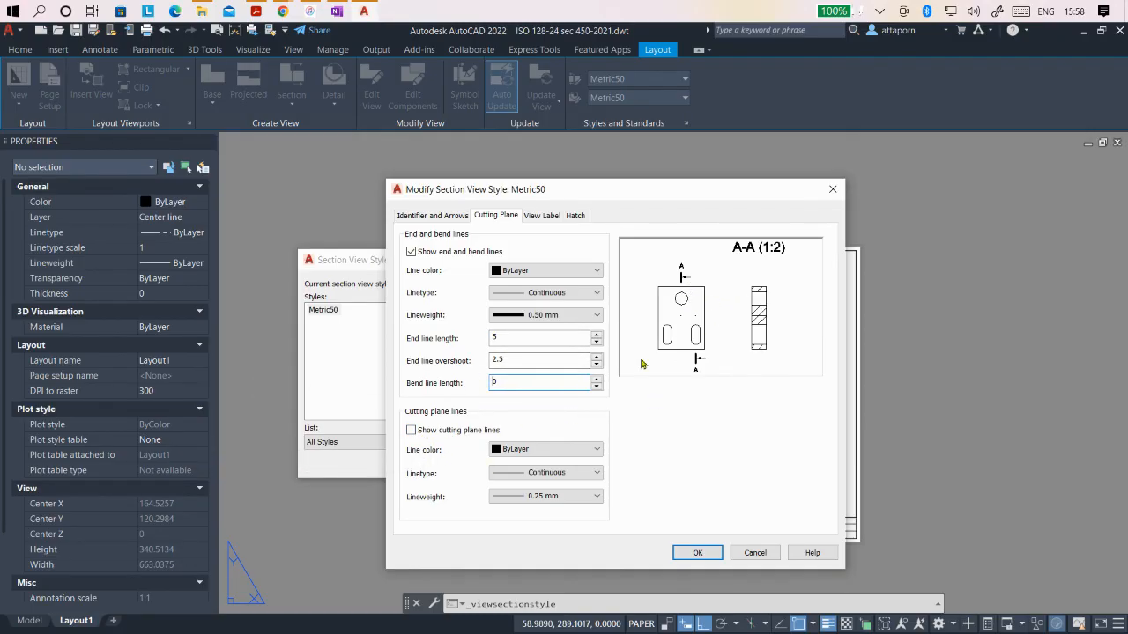
Step: Show the cutting plane lines and set their linetype to CENTER
left_click(411, 430)
left_click(518, 475)
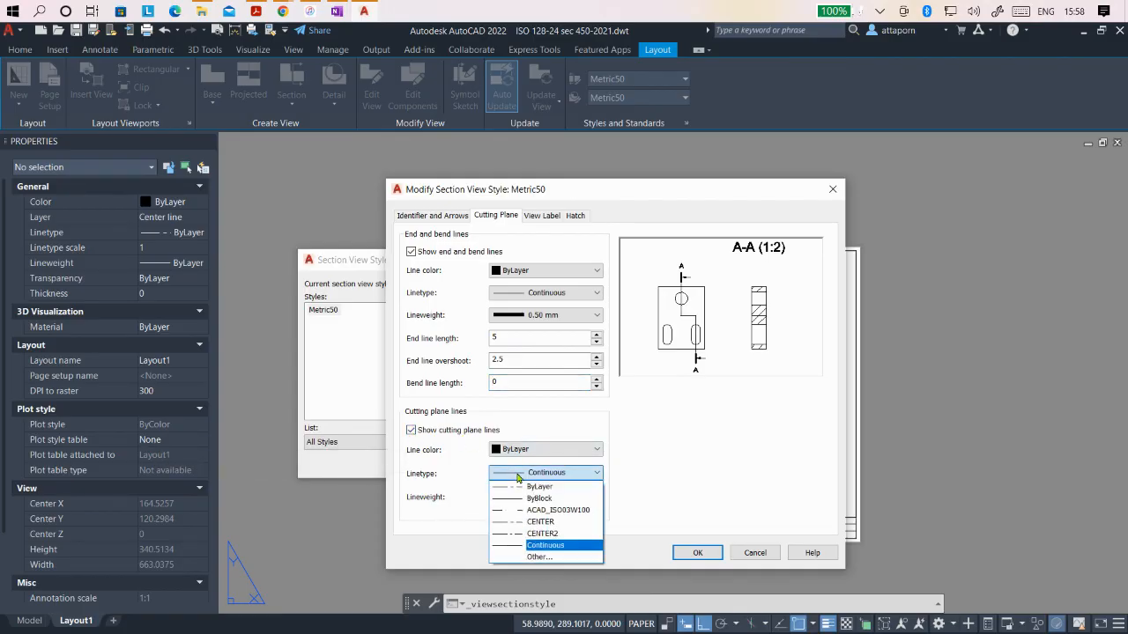
left_click(539, 522)
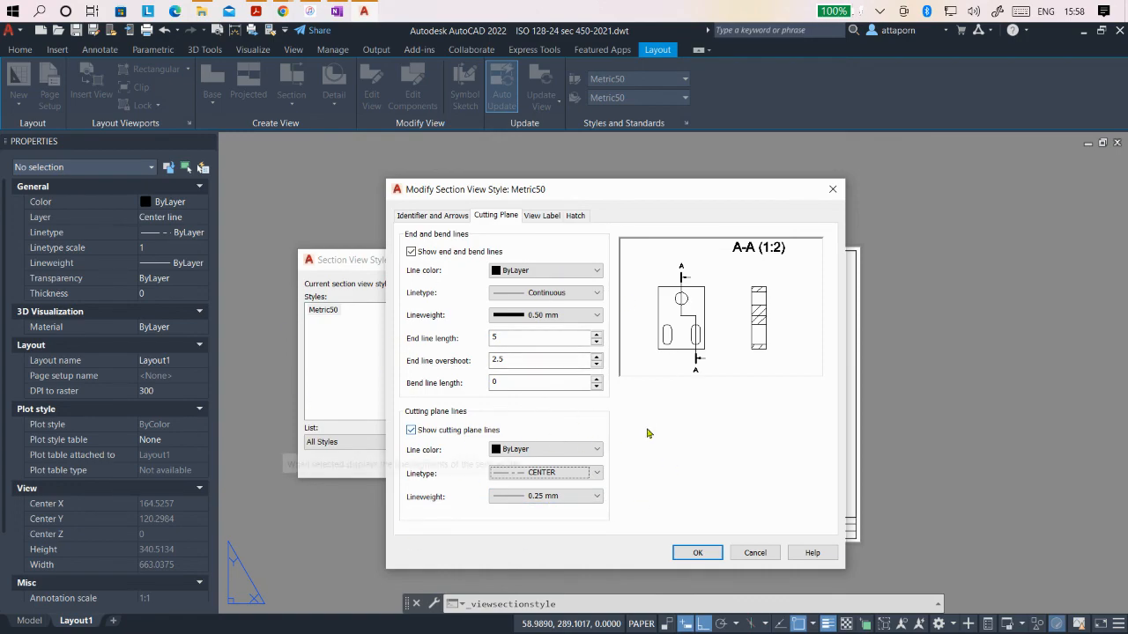
Step: Set the section view label's text height to 2.5 and its position to Below view
left_click(545, 216)
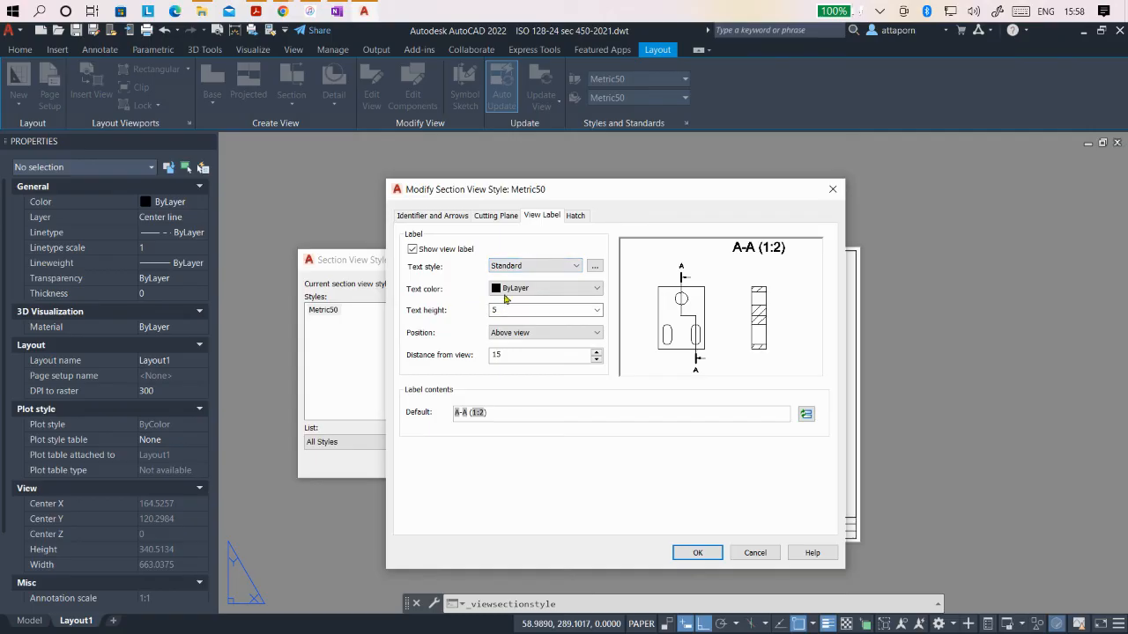
left_click(596, 311)
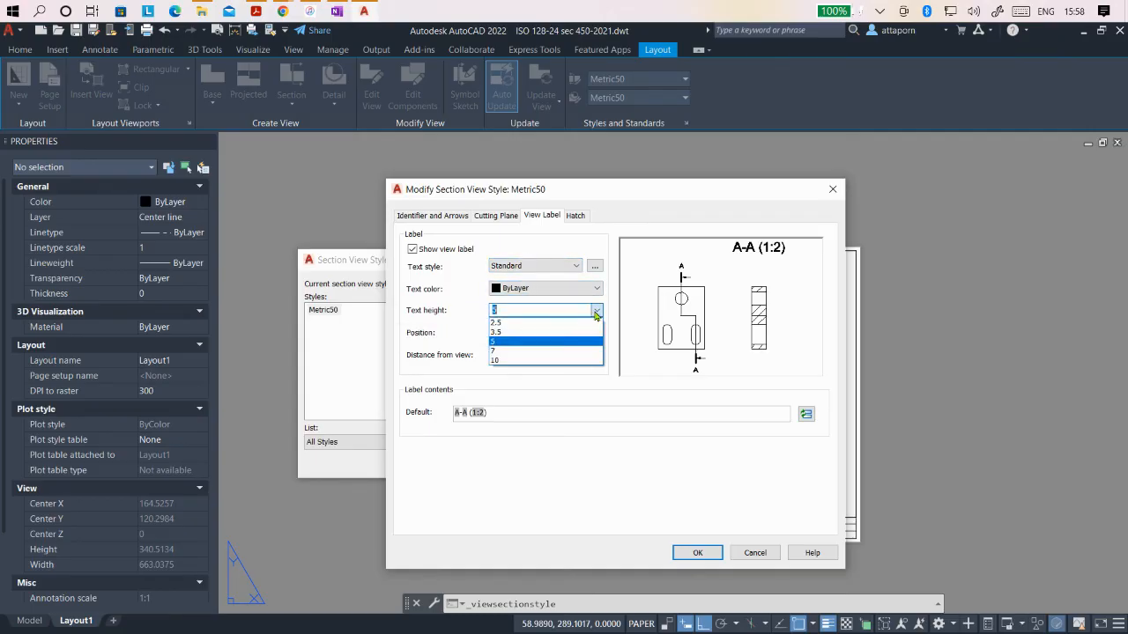
left_click(520, 323)
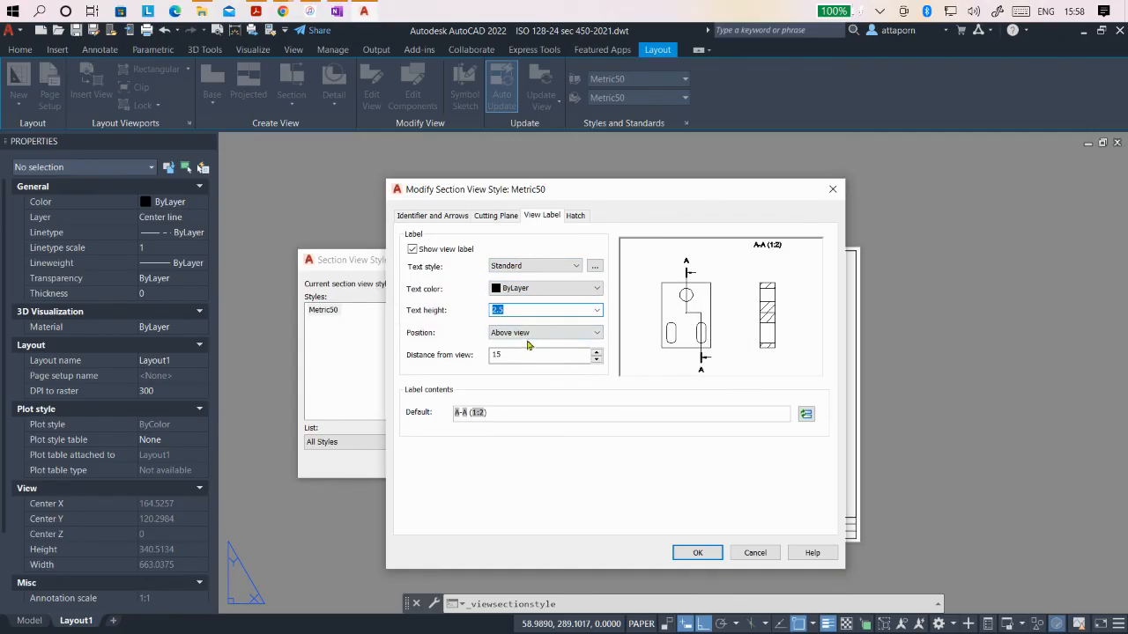
left_click(595, 333)
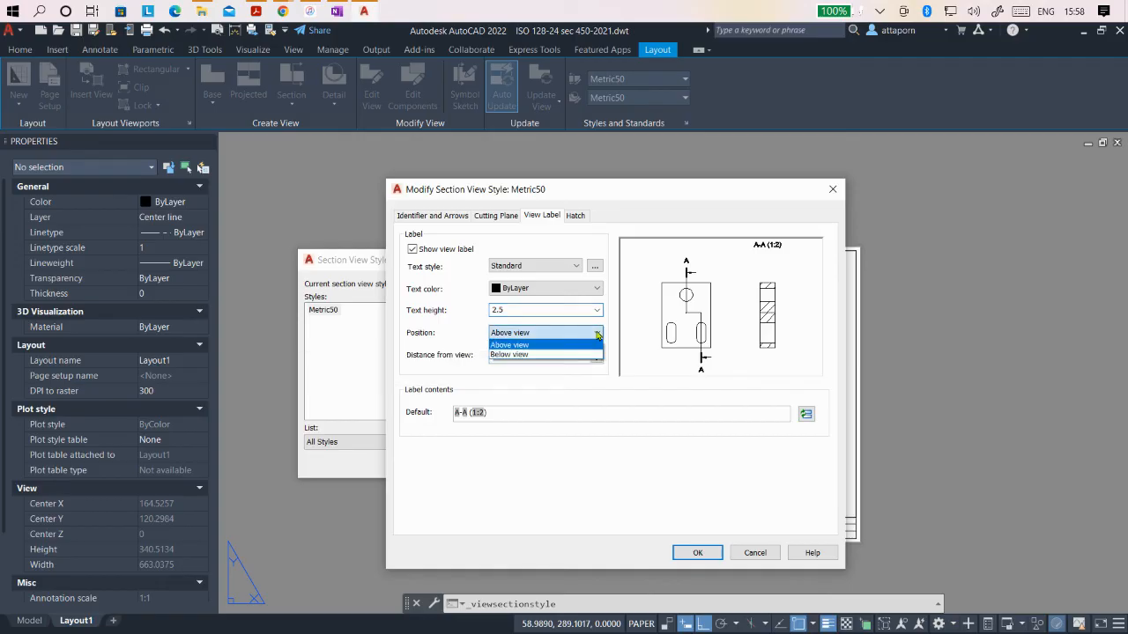
left_click(584, 354)
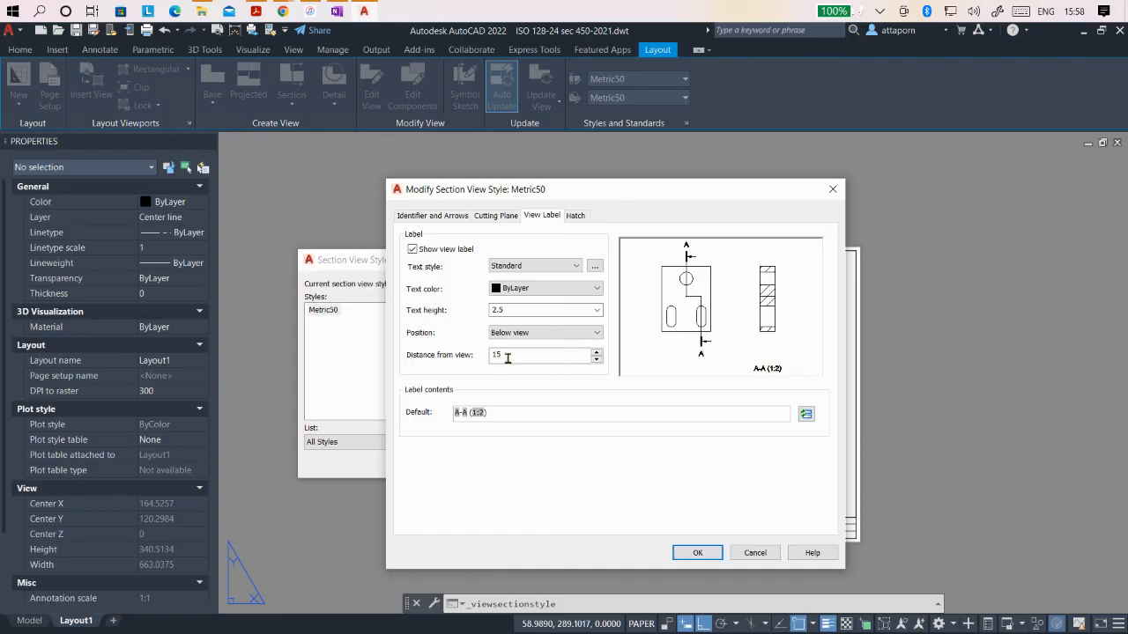
Step: Set the view label's distance from view to 5
left_click_drag(507, 357, 444, 363)
type("10")
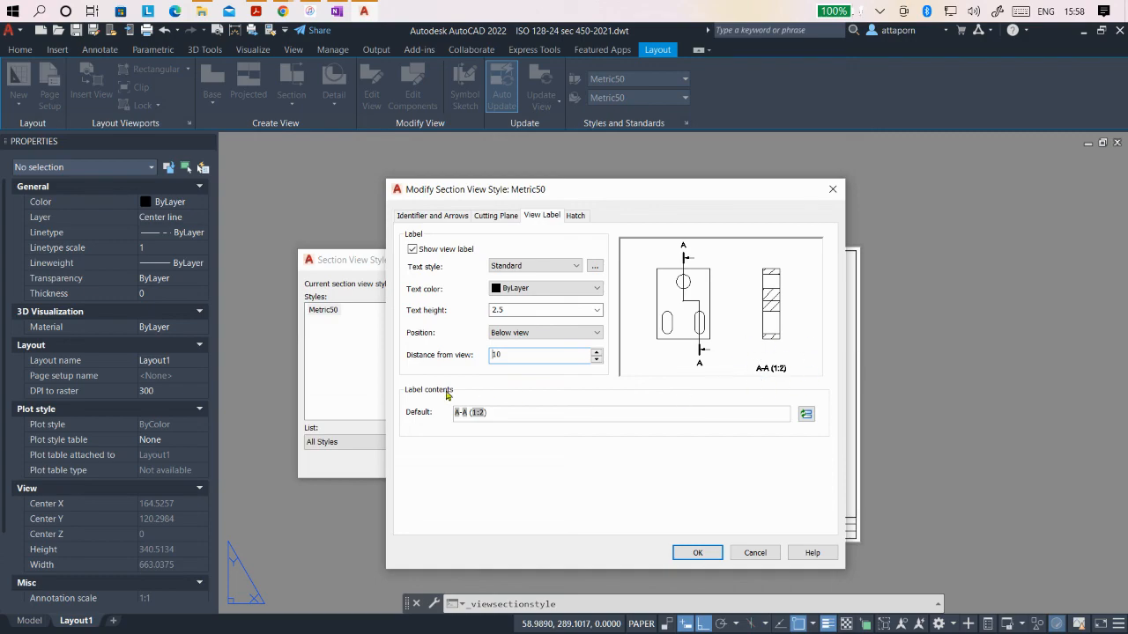
left_click_drag(506, 355, 476, 356)
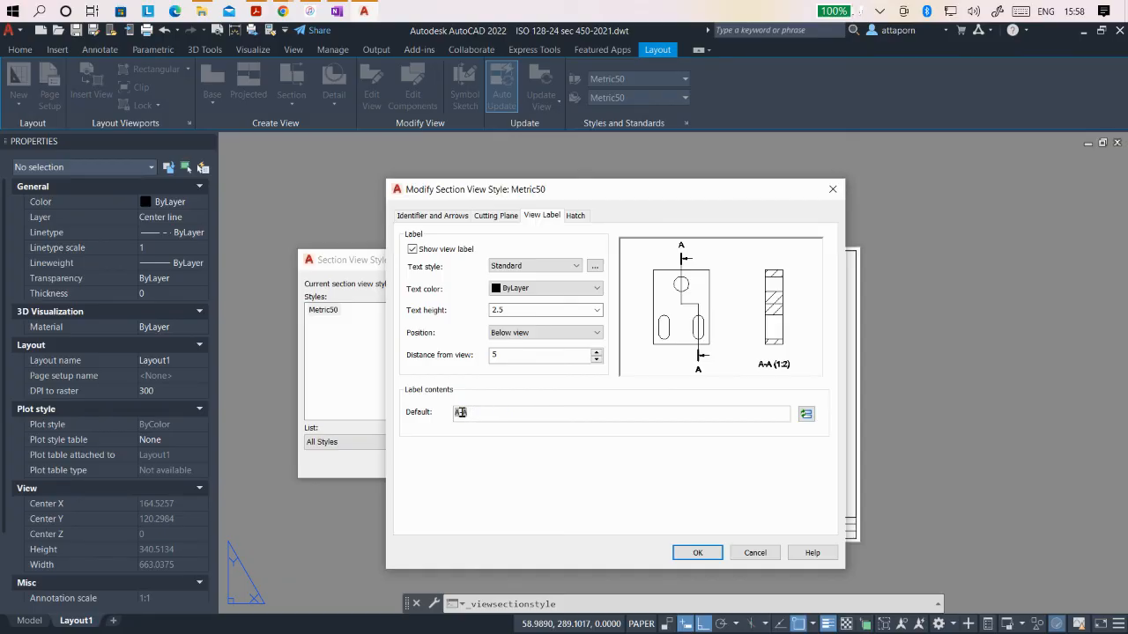
Step: Change the default label contents to SECTION A-A without the scale, and apply the modified Metric50 section view style
left_click(459, 418)
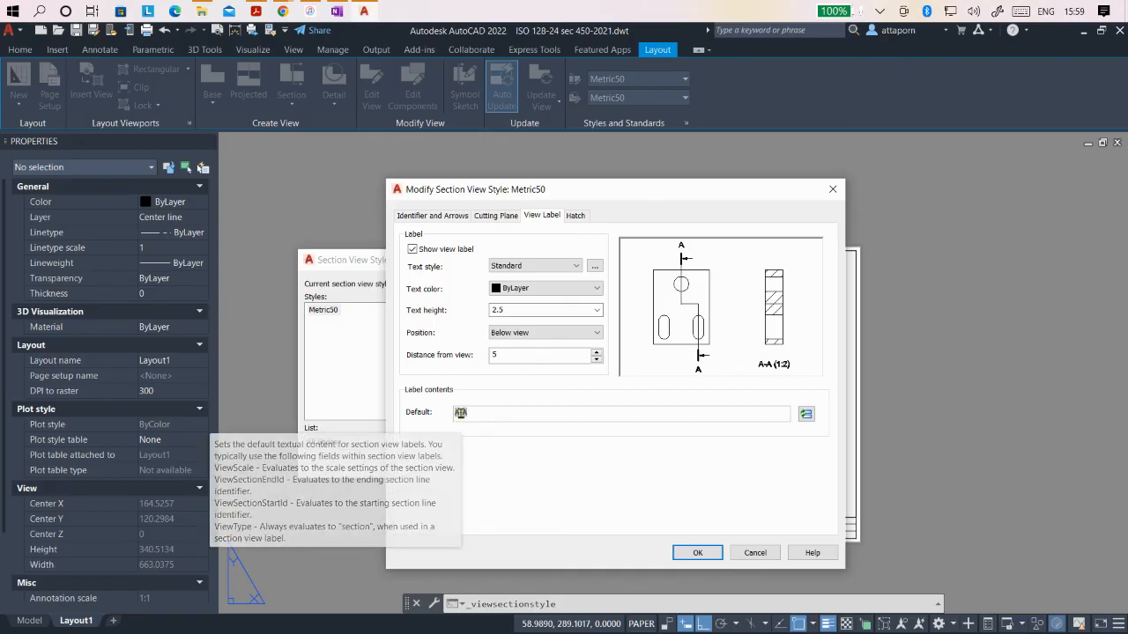
left_click_drag(457, 414, 508, 421)
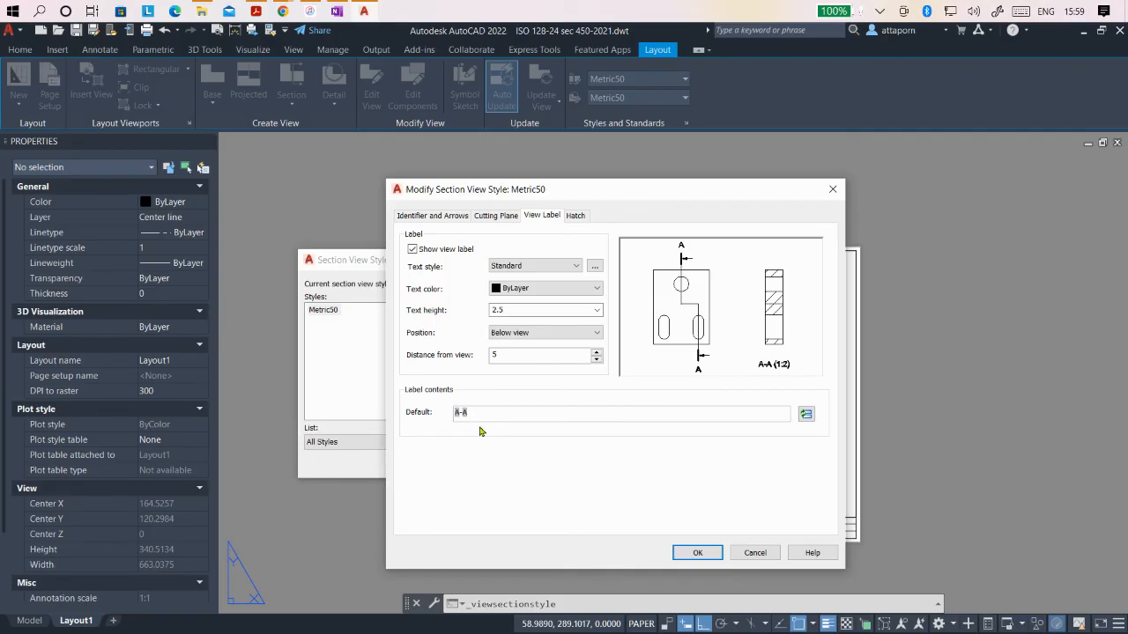
type("SECTION")
left_click(555, 356)
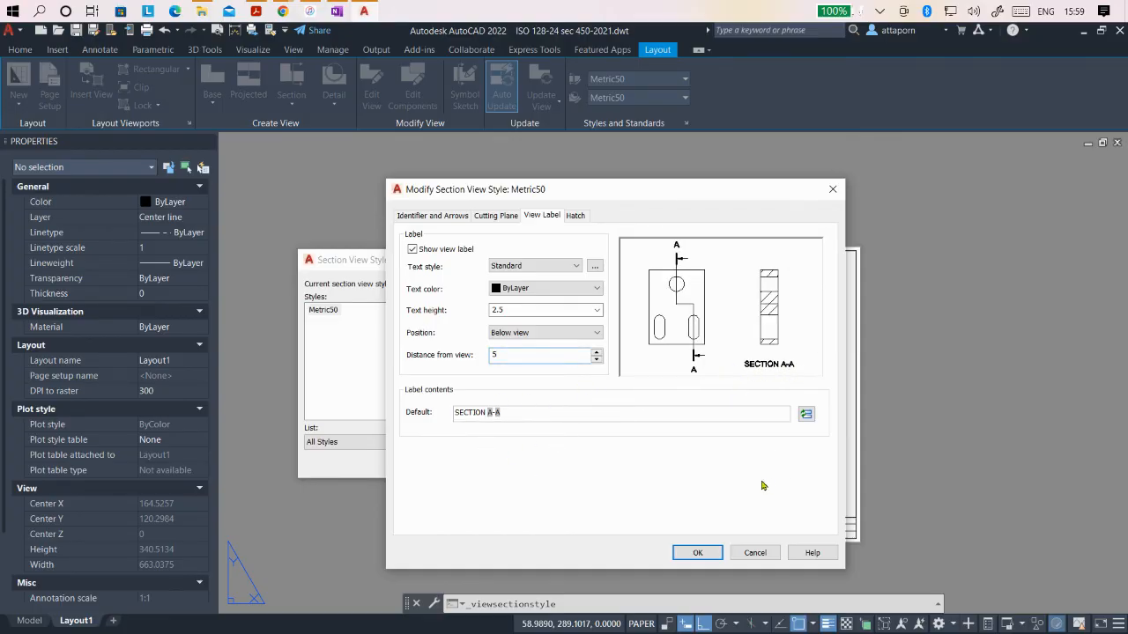
left_click(700, 552)
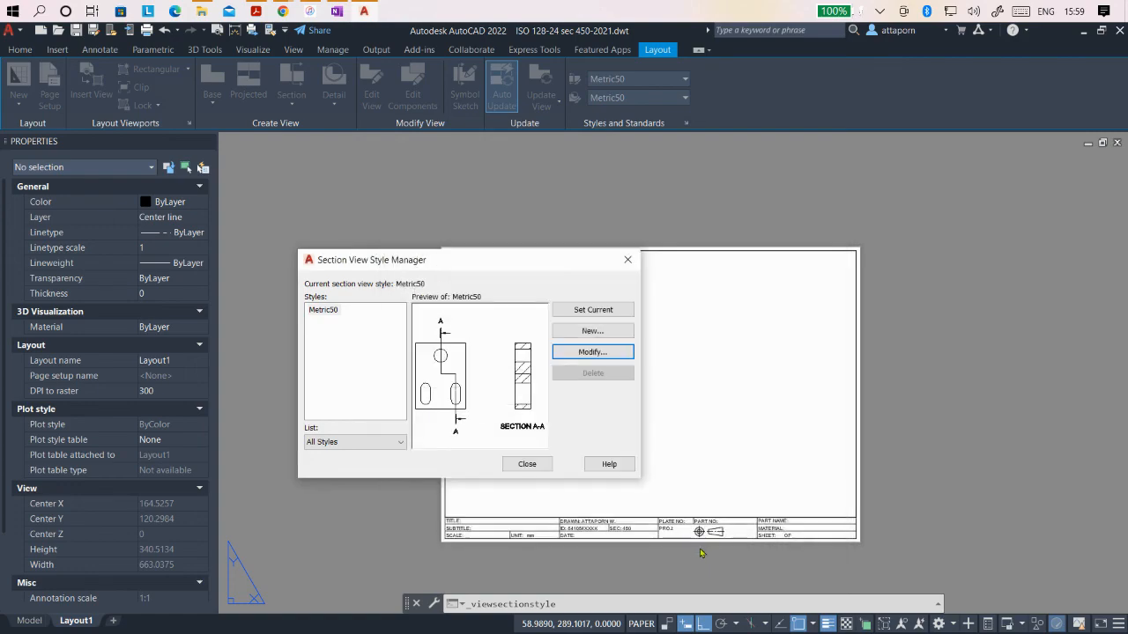
left_click(540, 467)
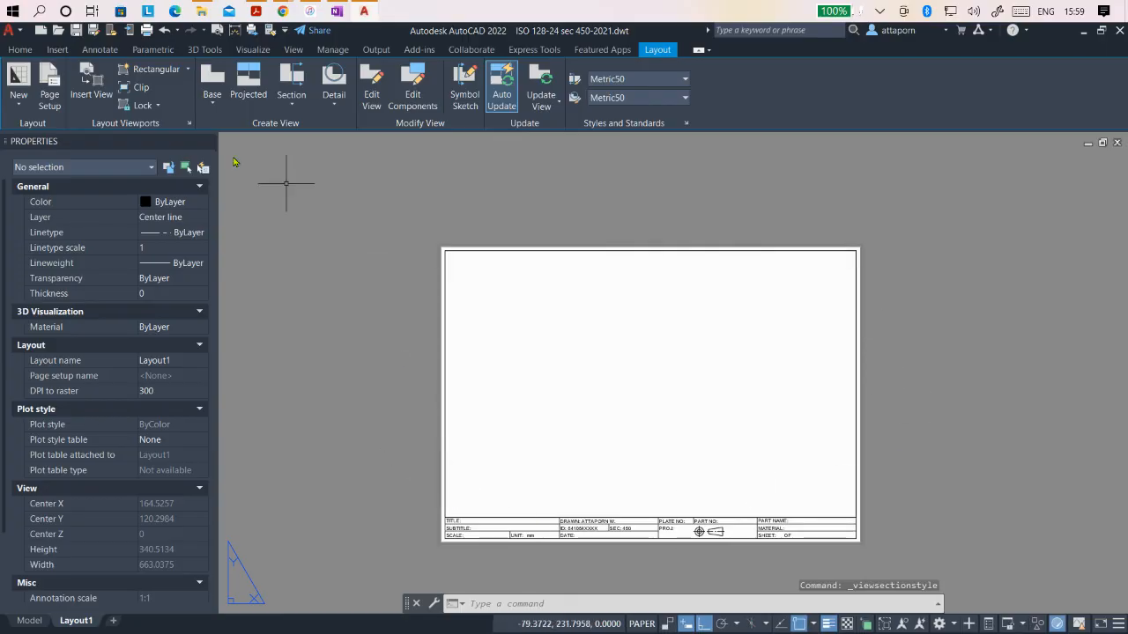
Step: Save the drawing template under its existing name
left_click(76, 30)
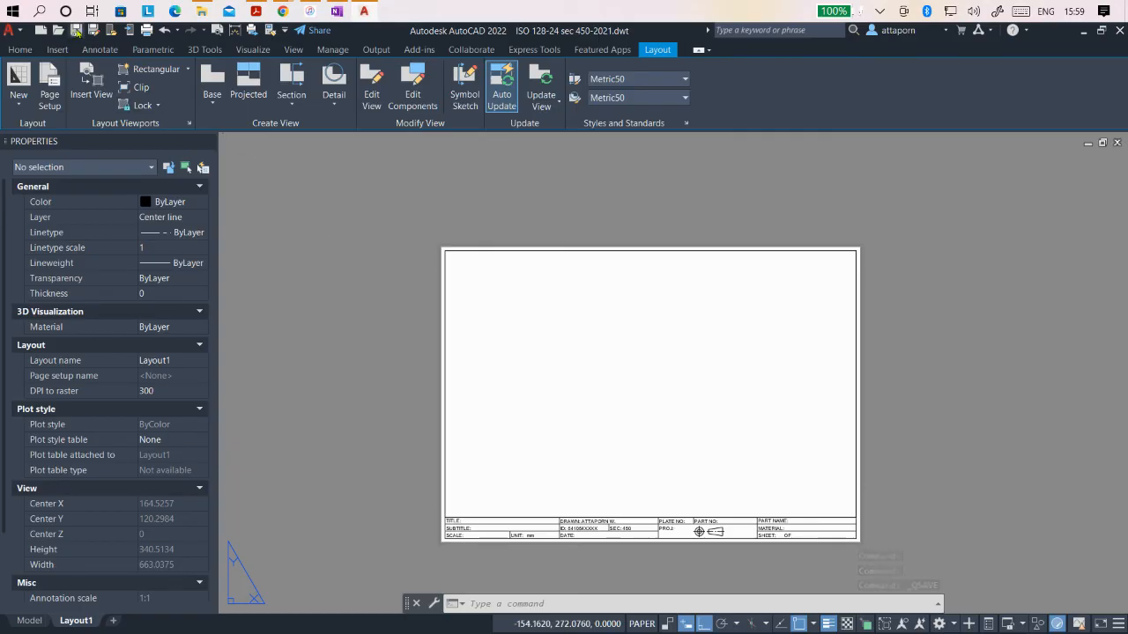
left_click(75, 30)
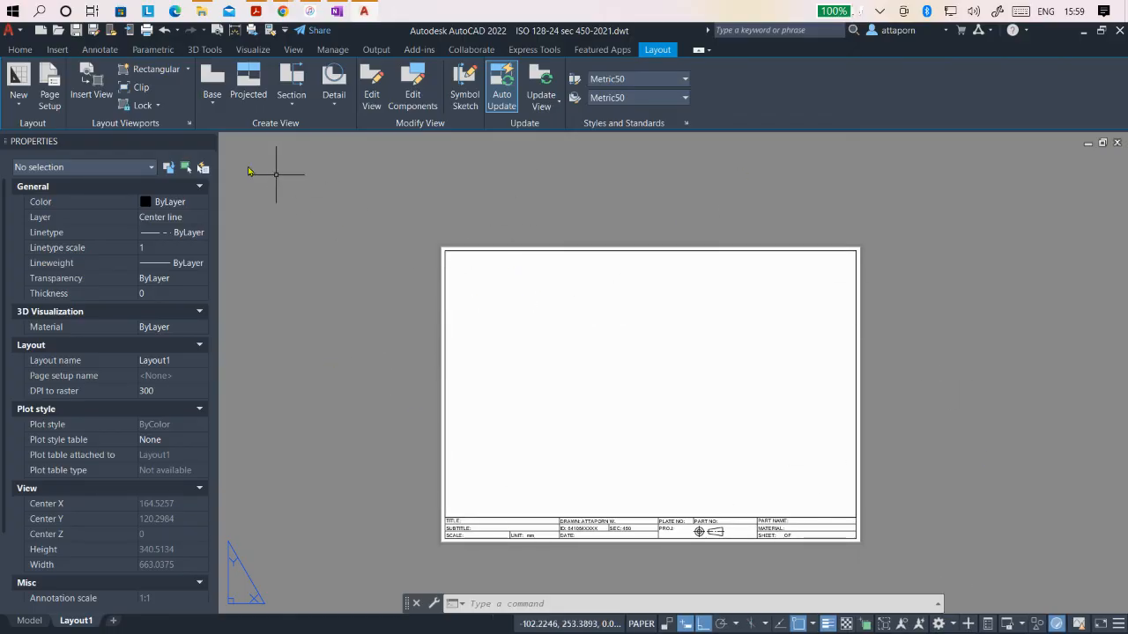
left_click(76, 30)
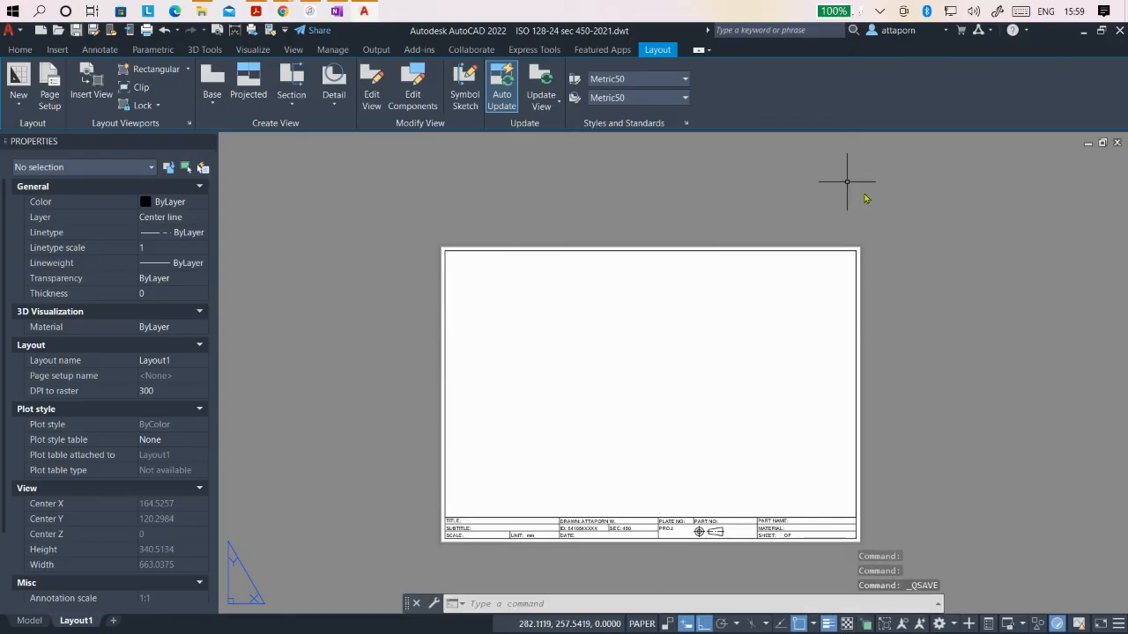